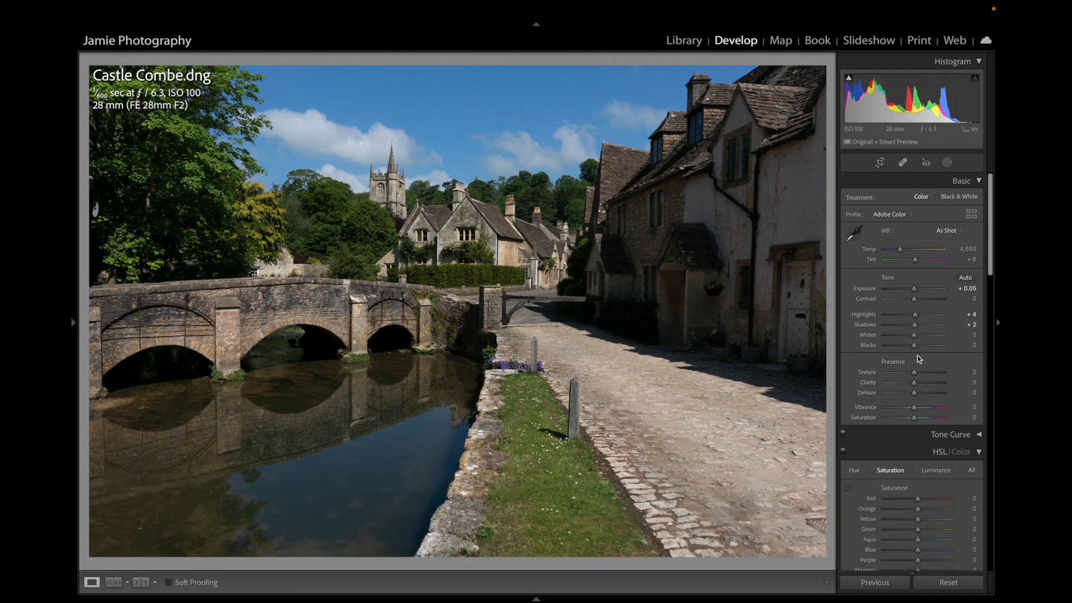
- Straighten the photo's verticals with Guided Upright, using guides along the cottage door frame and the bridge pillar
scroll(918, 357, down, 15)
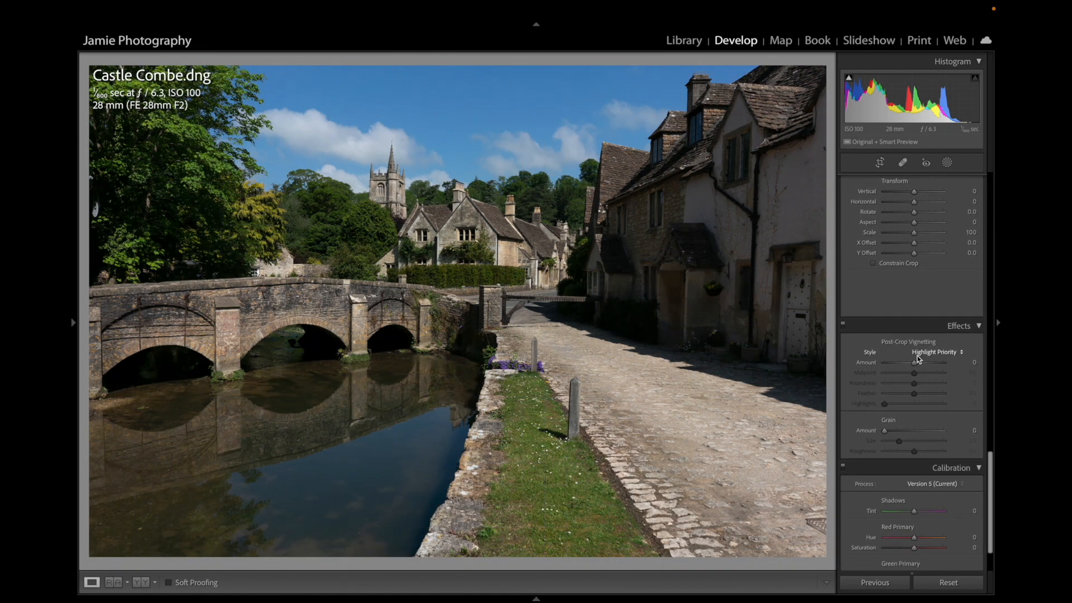
scroll(919, 358, up, 5)
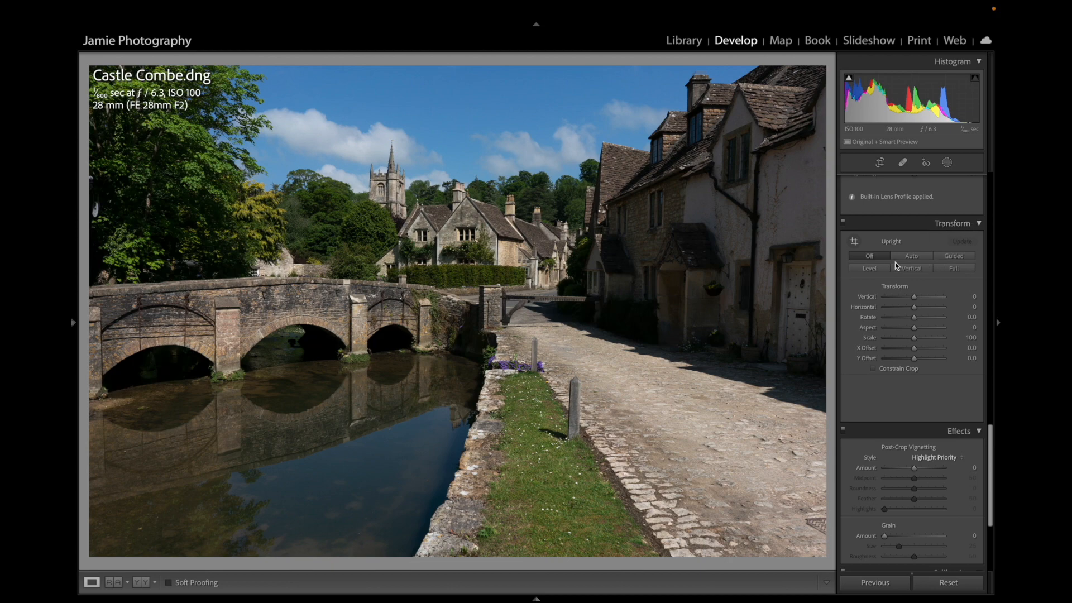
click(953, 257)
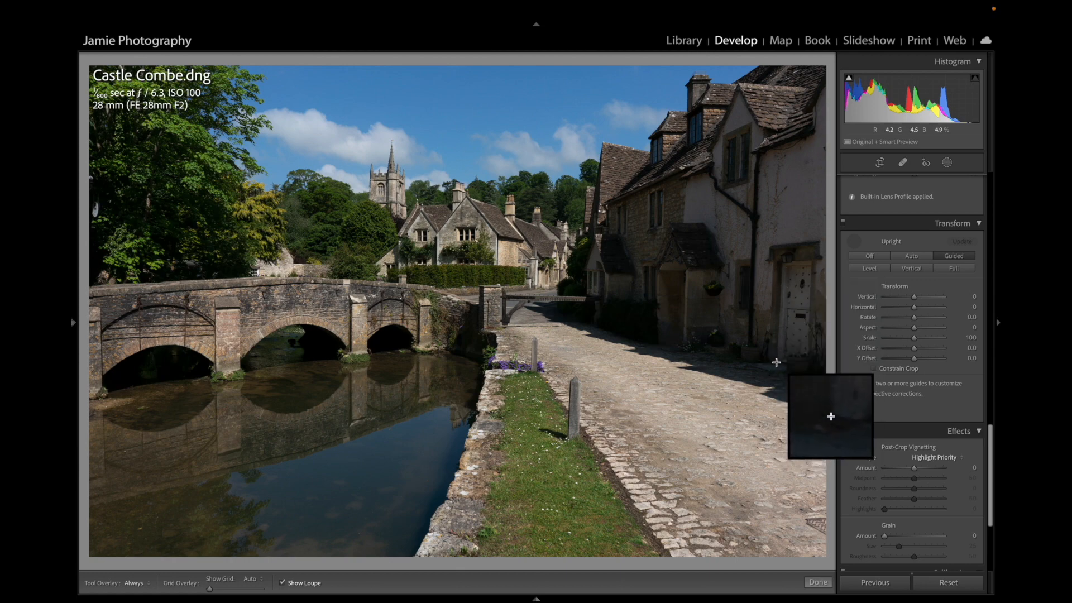
drag(776, 362, 781, 265)
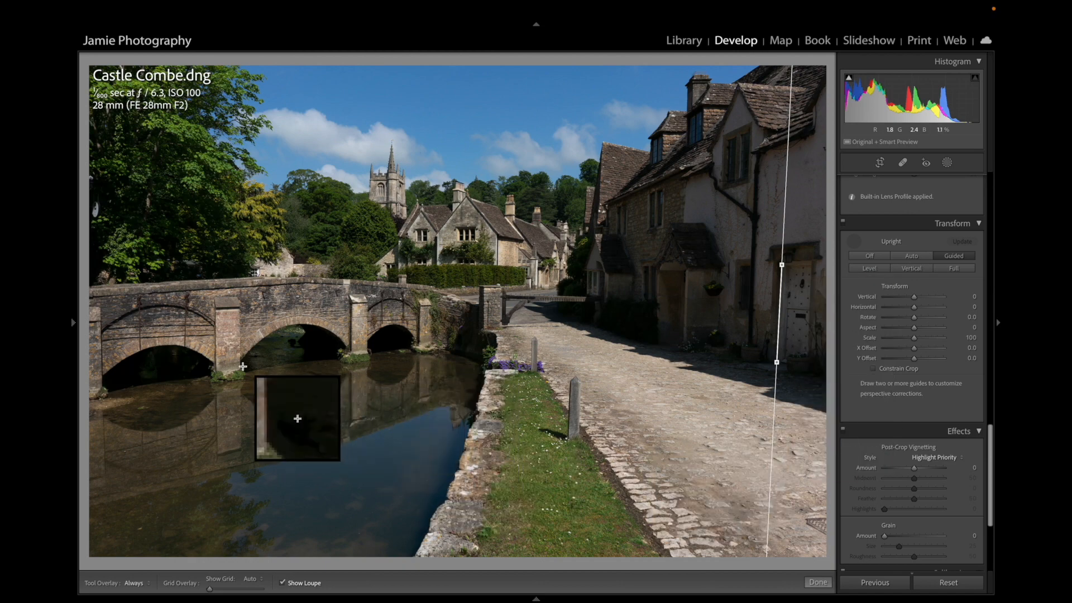
drag(240, 369, 239, 307)
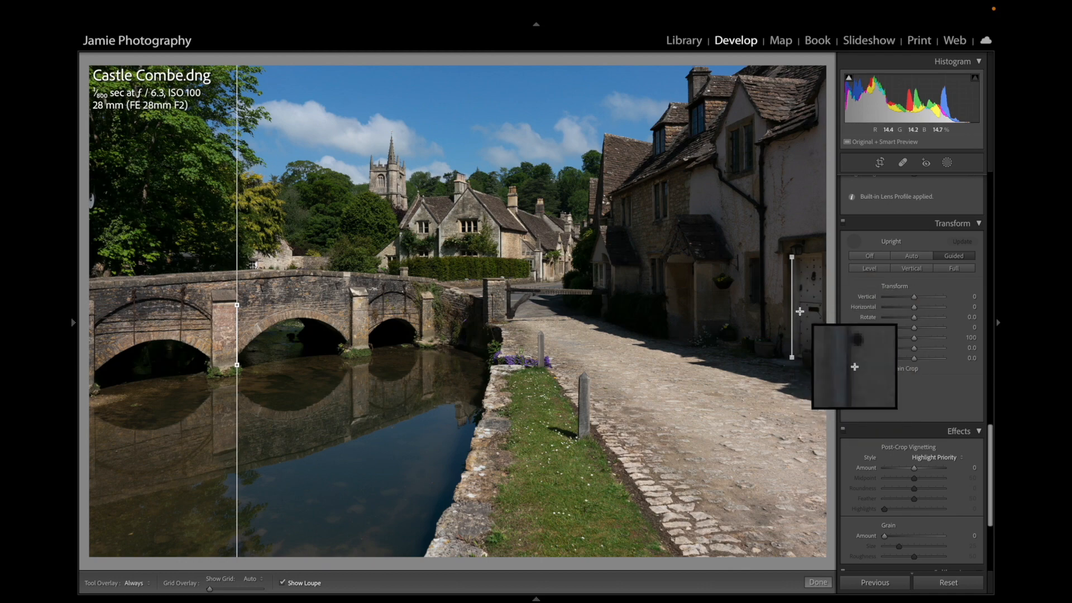
click(817, 581)
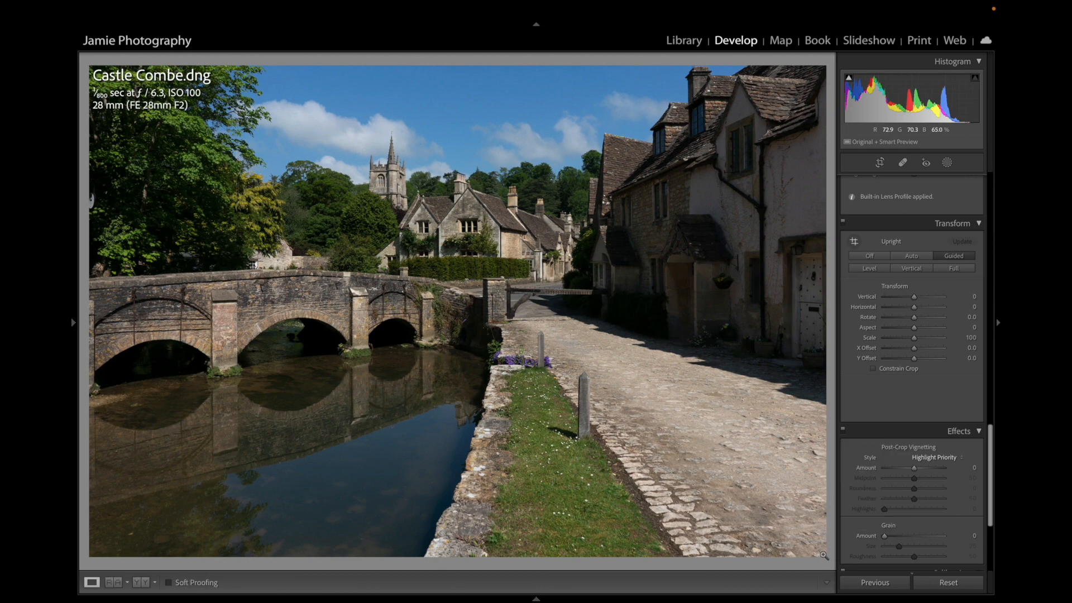
click(880, 163)
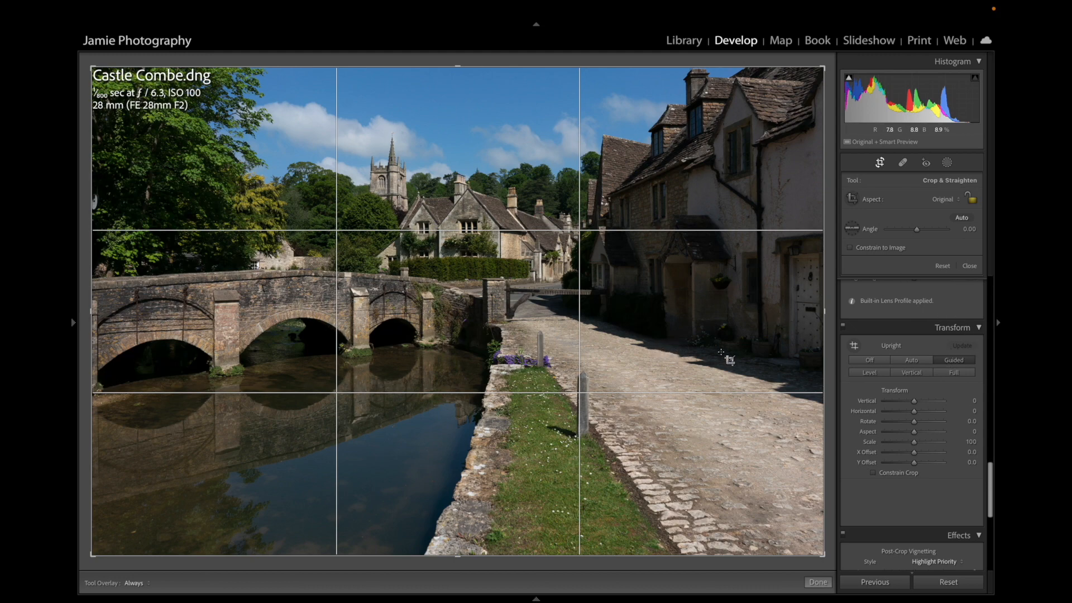
key(r)
click(854, 241)
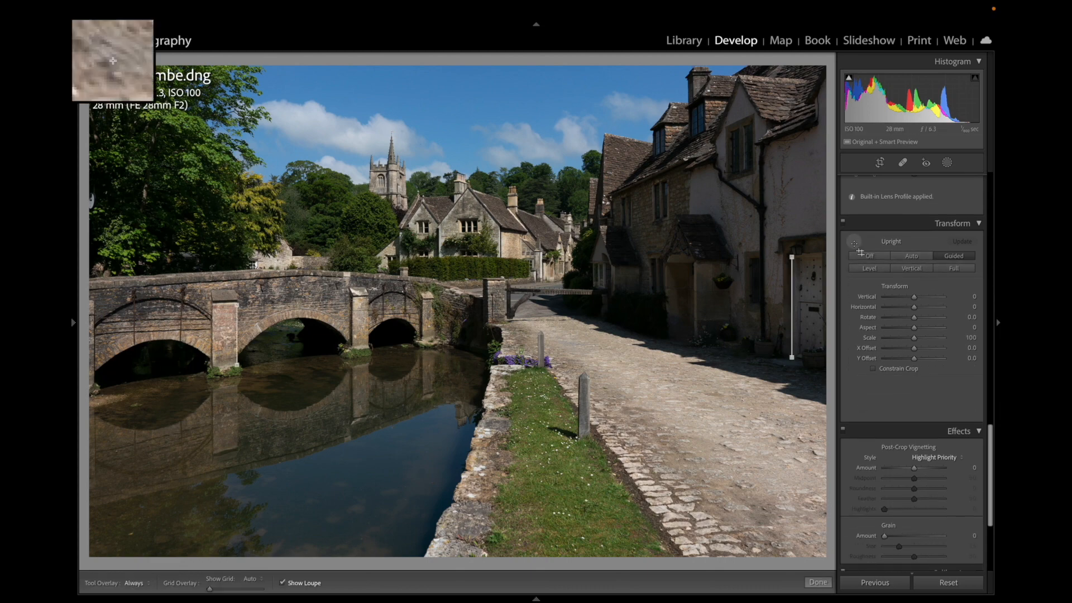
drag(792, 257, 789, 356)
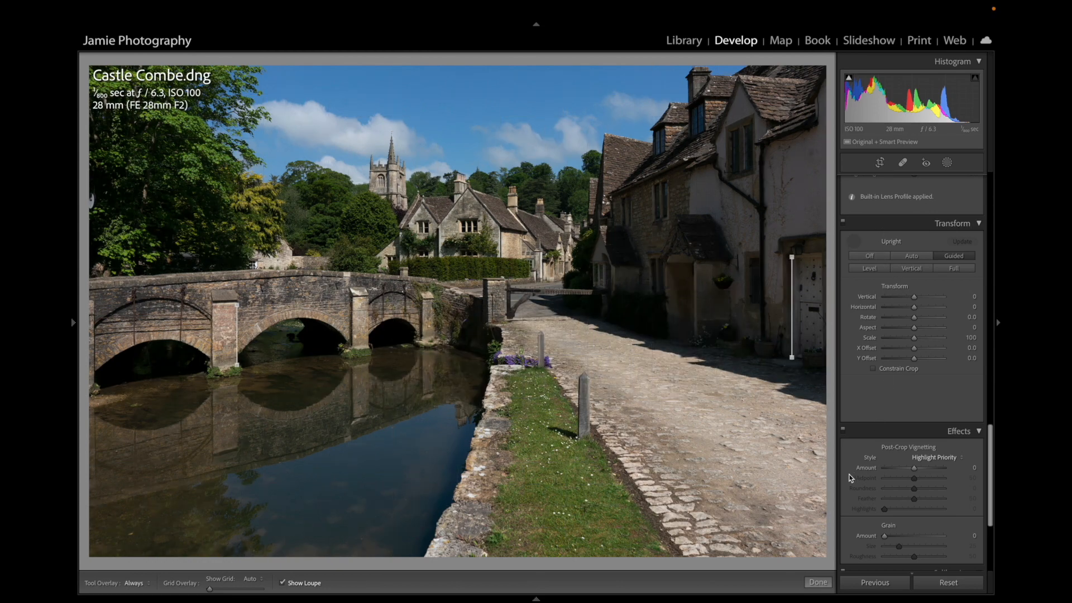
click(817, 582)
- Crop the photo freely, trimming a thin sliver from its left edge and a strip from its bottom edge
scroll(914, 355, up, 15)
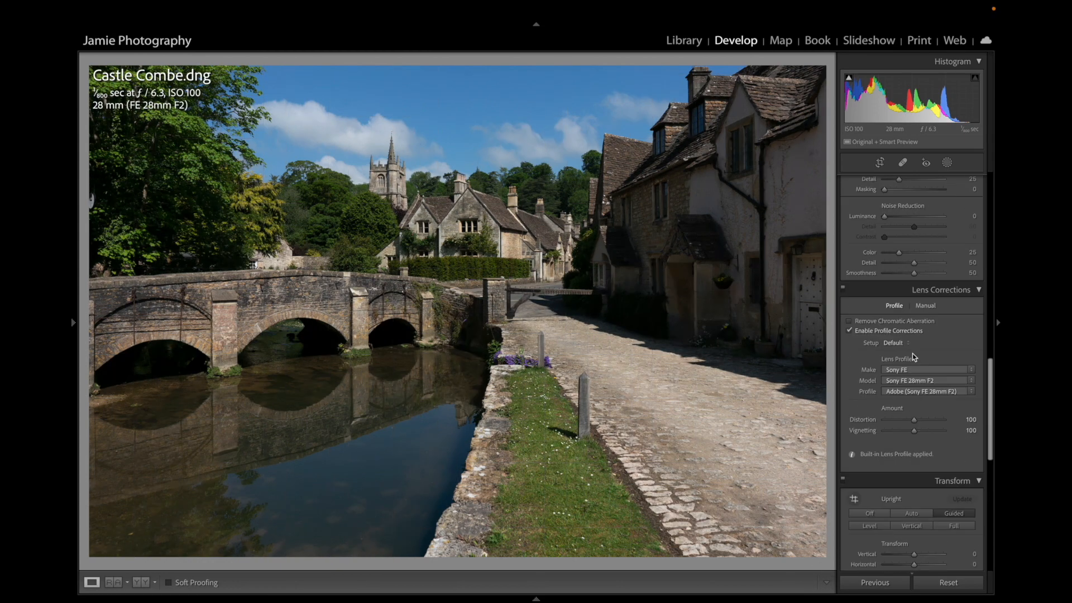
click(880, 162)
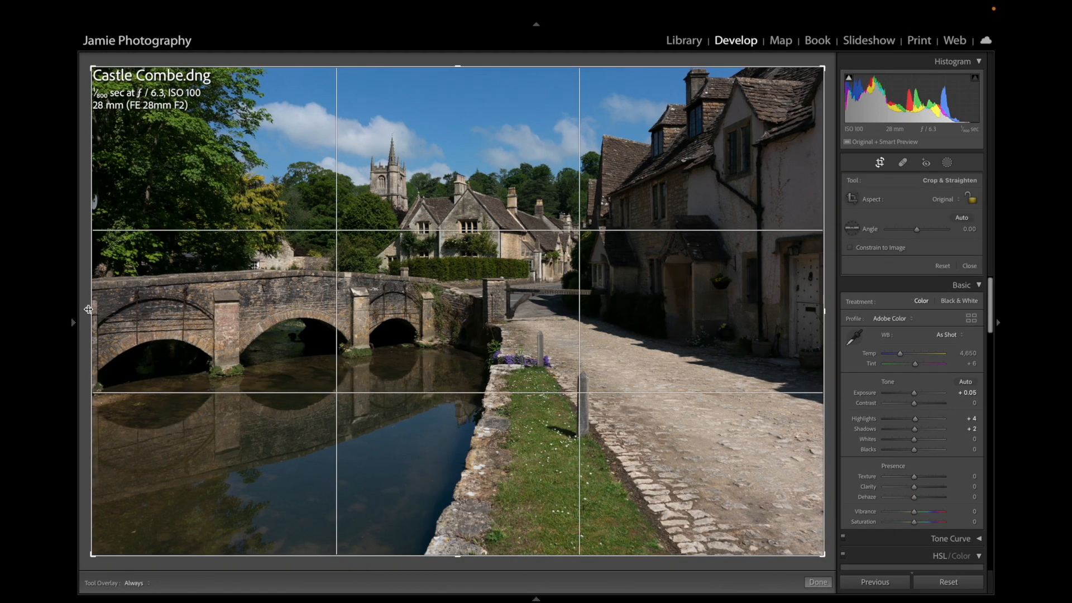
drag(91, 309, 94, 309)
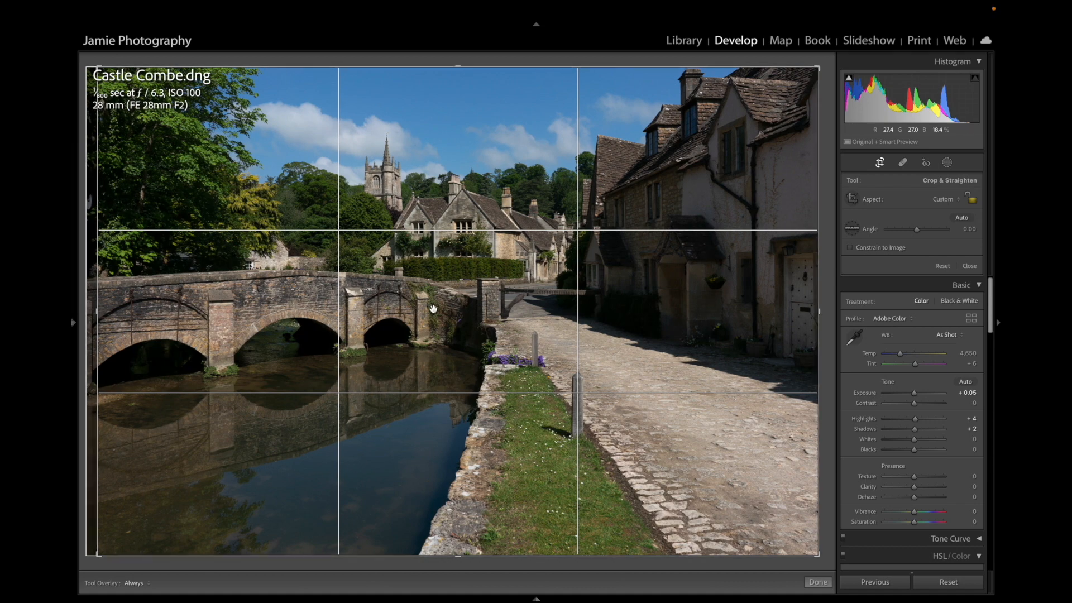
drag(458, 556, 465, 535)
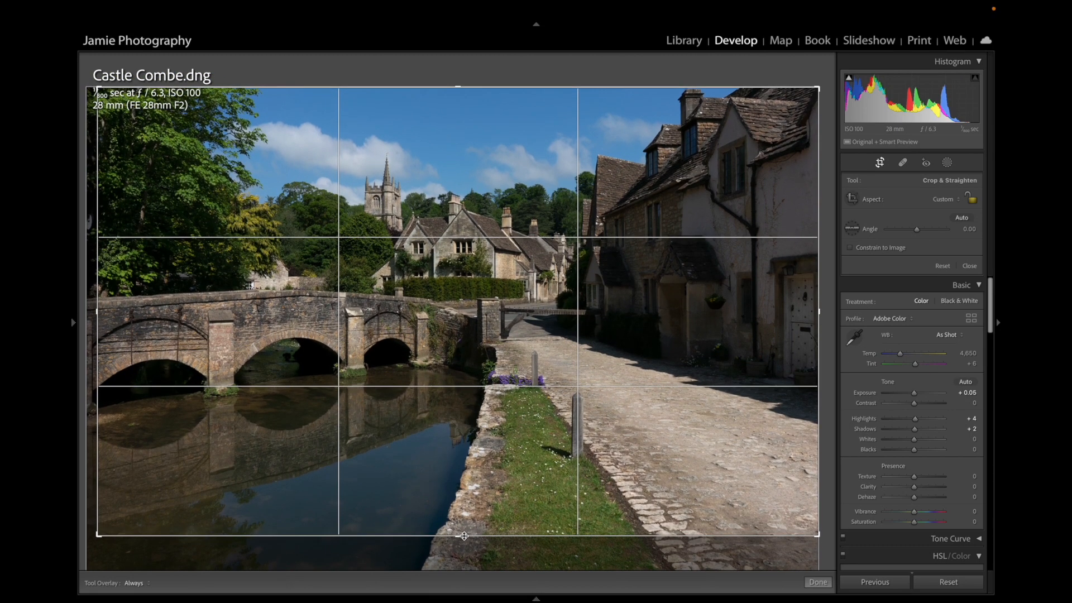
- Set the crop aspect to 16 x 10, enlarge the crop frame to nearly the full image width, and apply it
click(947, 201)
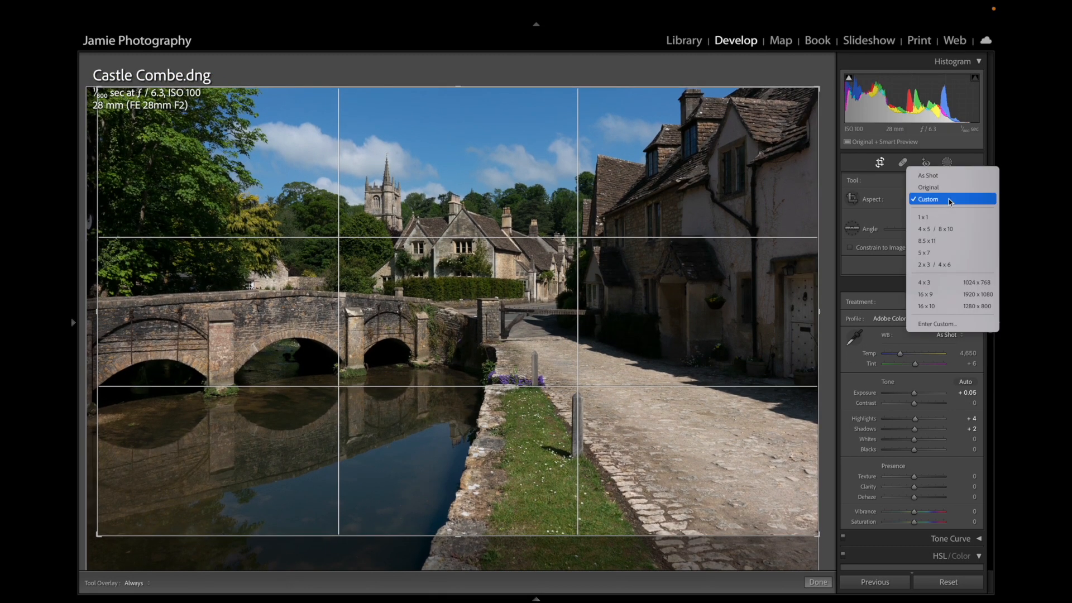
click(951, 297)
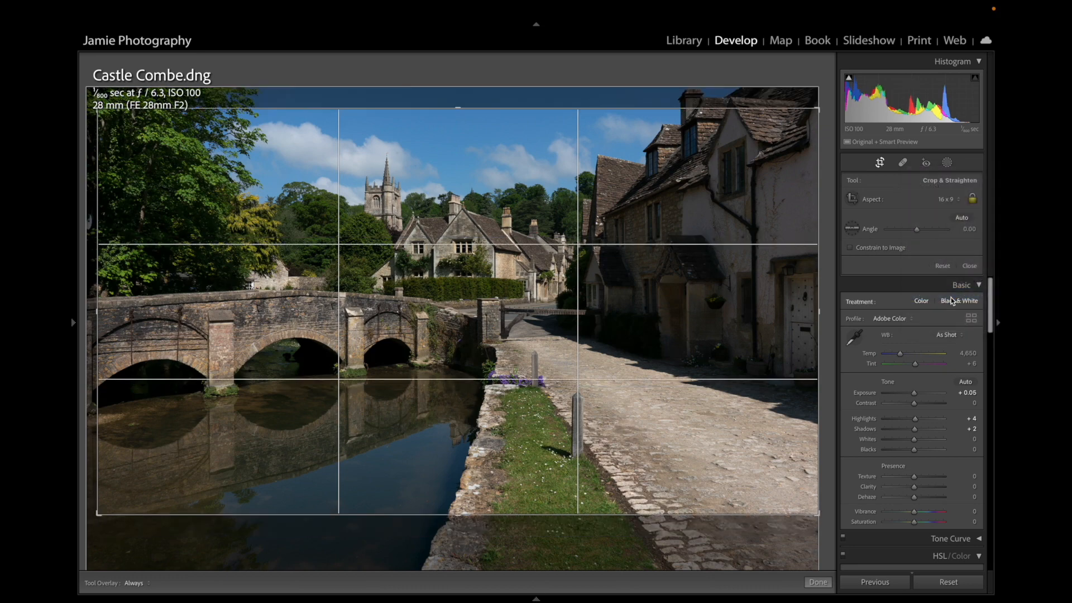
click(951, 200)
click(937, 212)
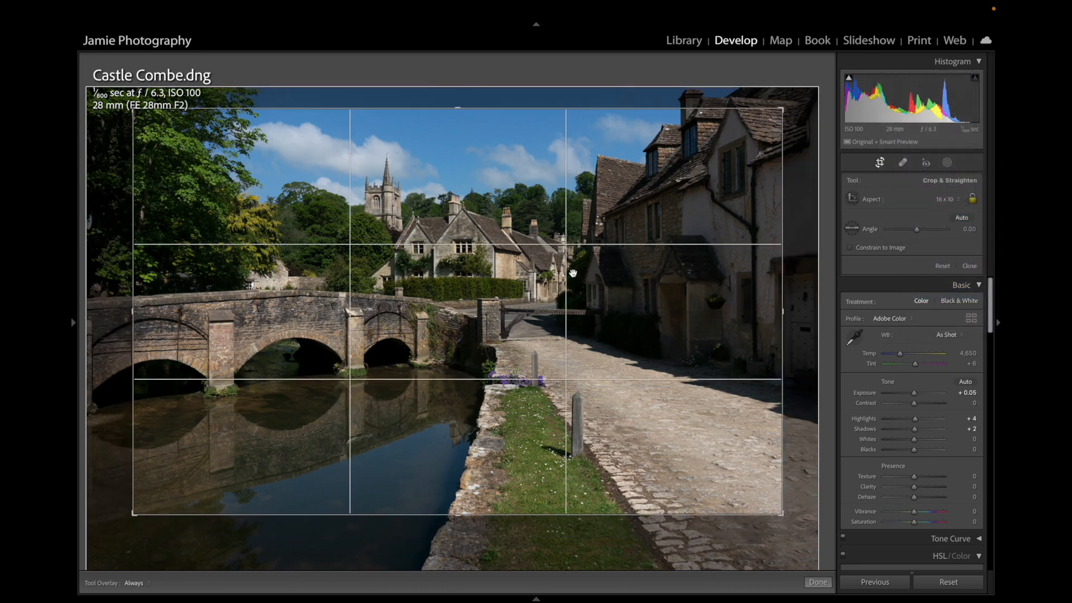
drag(781, 512, 817, 536)
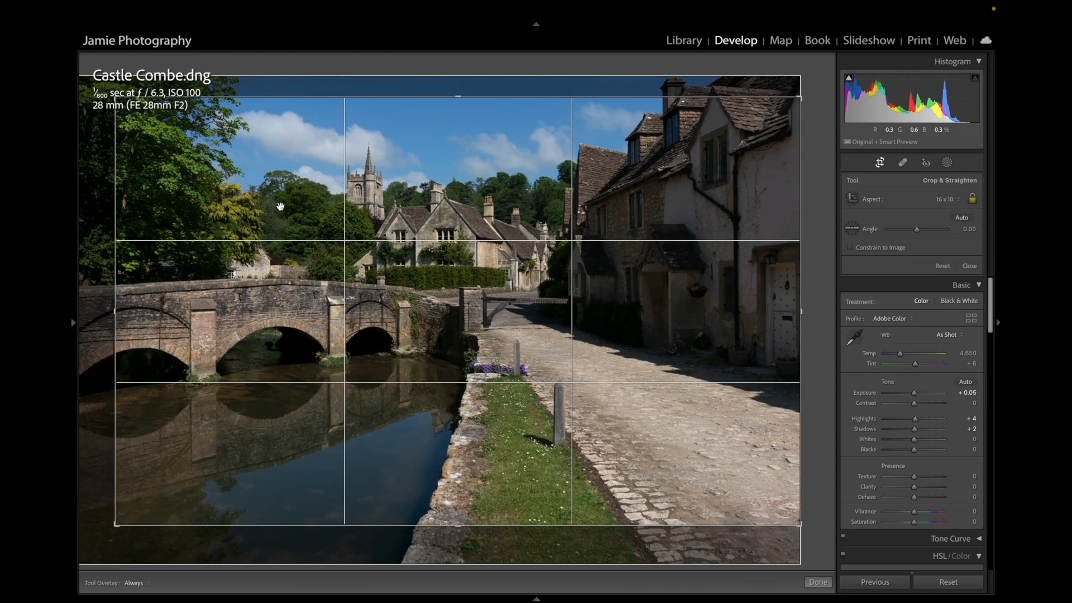
drag(116, 97, 96, 87)
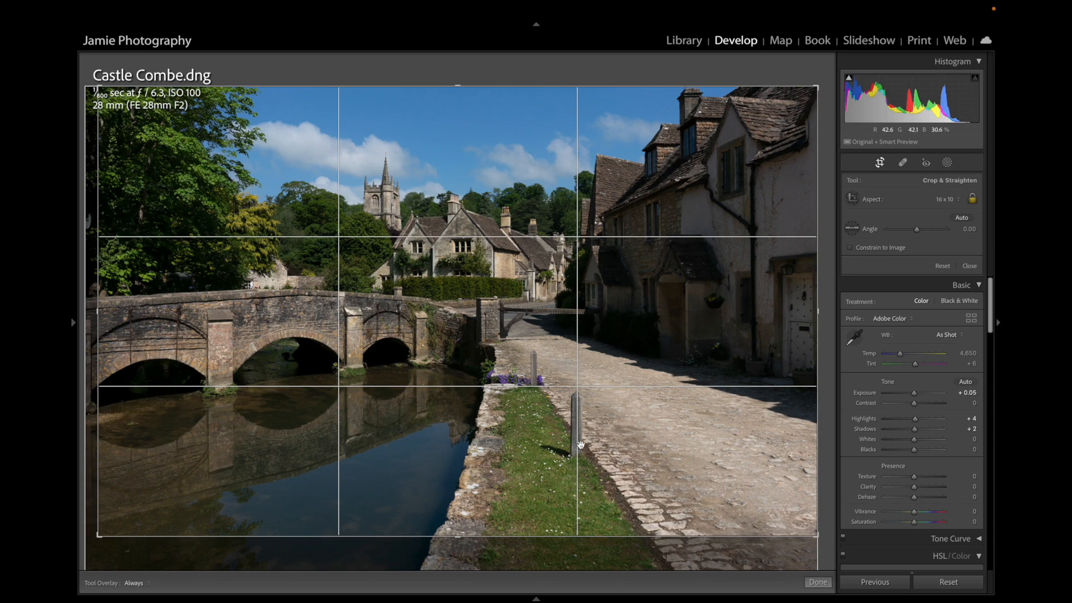
click(818, 582)
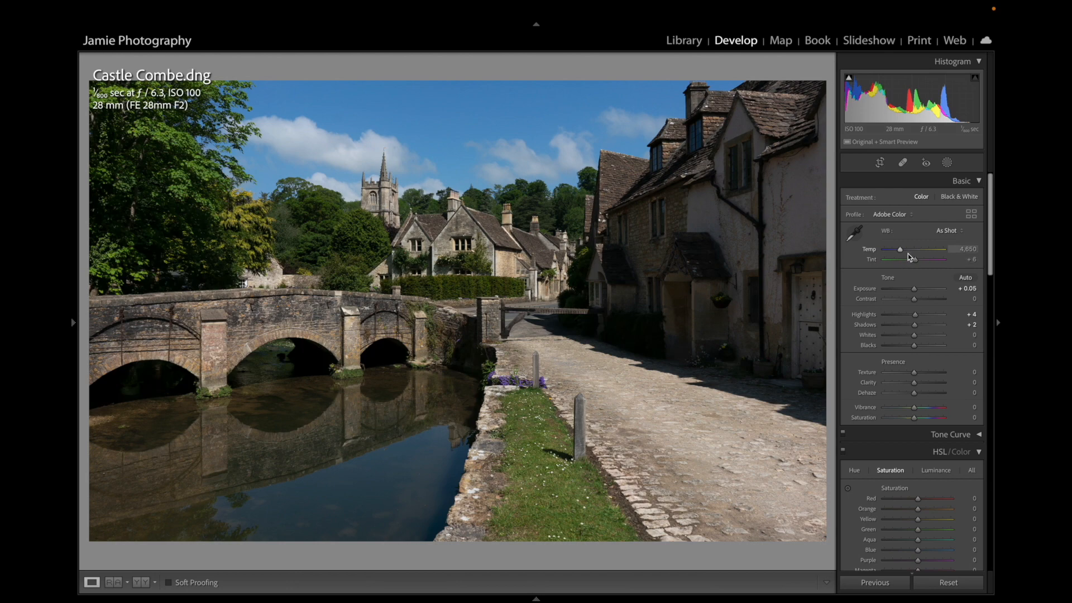
- Set the photo's Saturation to -17, Shadows to +79 and Highlights to -1
scroll(909, 255, down, 1)
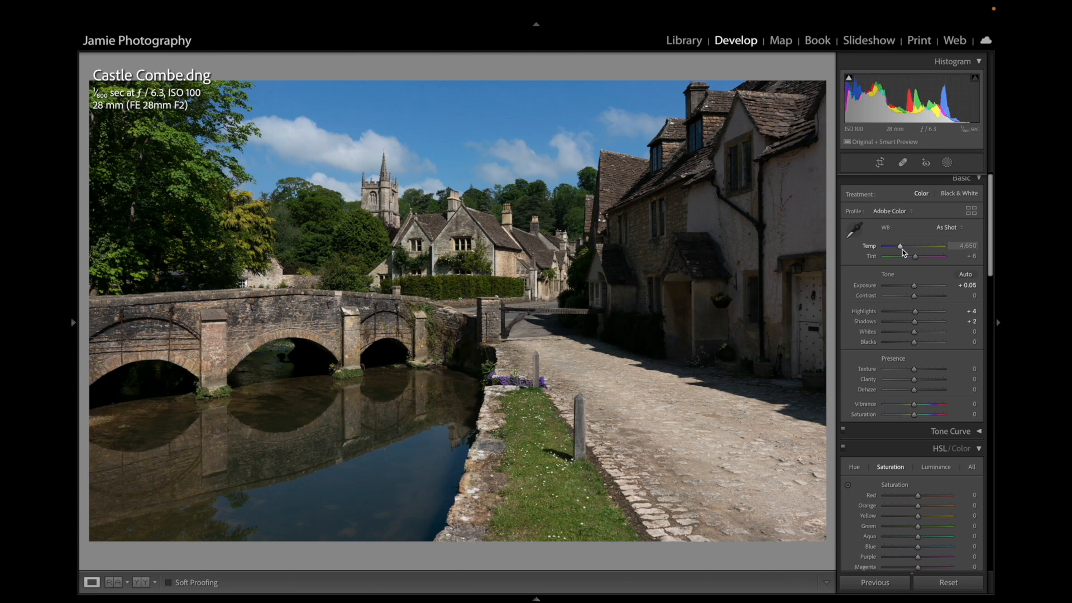
drag(914, 416, 909, 416)
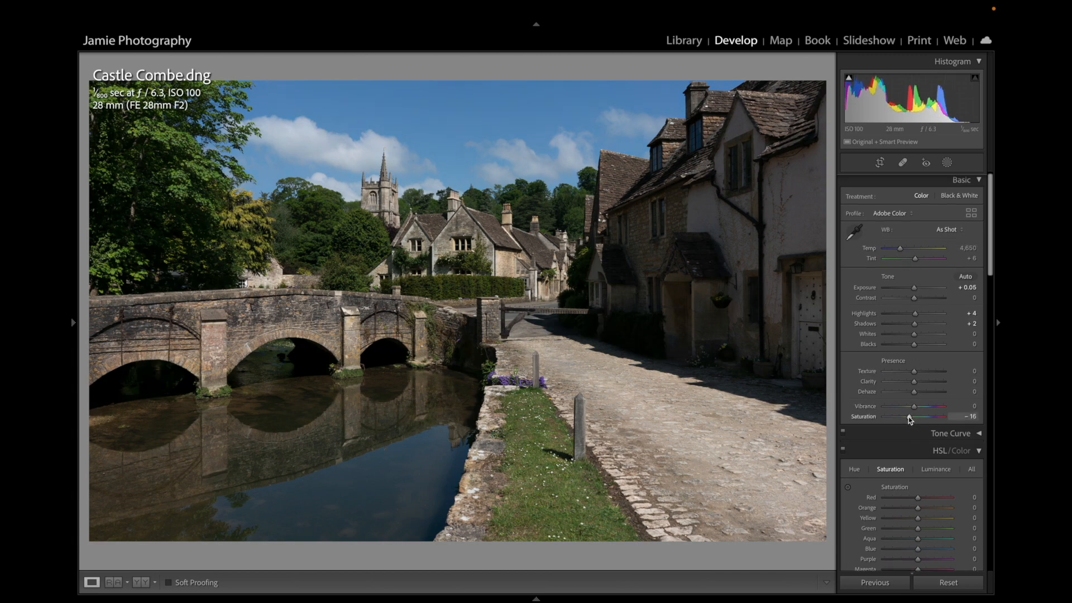
scroll(909, 418, up, 1)
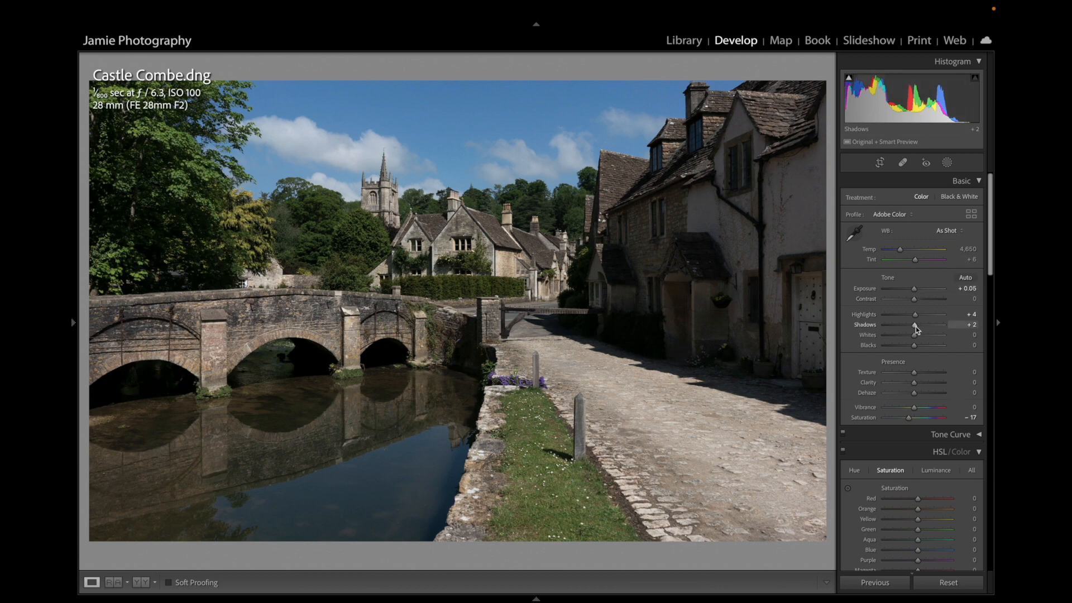
drag(915, 325, 938, 330)
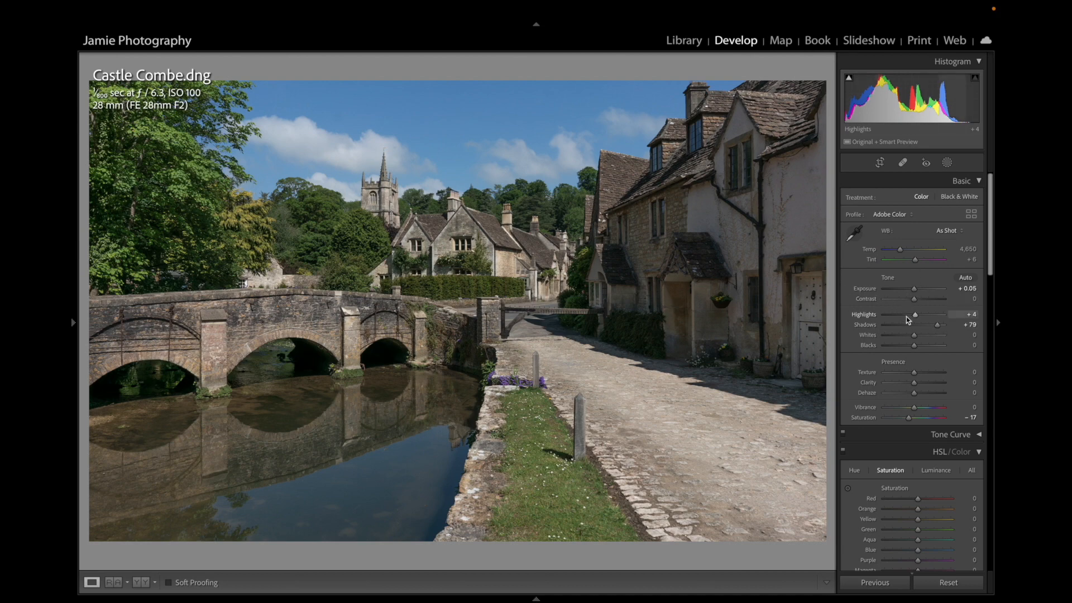
drag(916, 317, 916, 318)
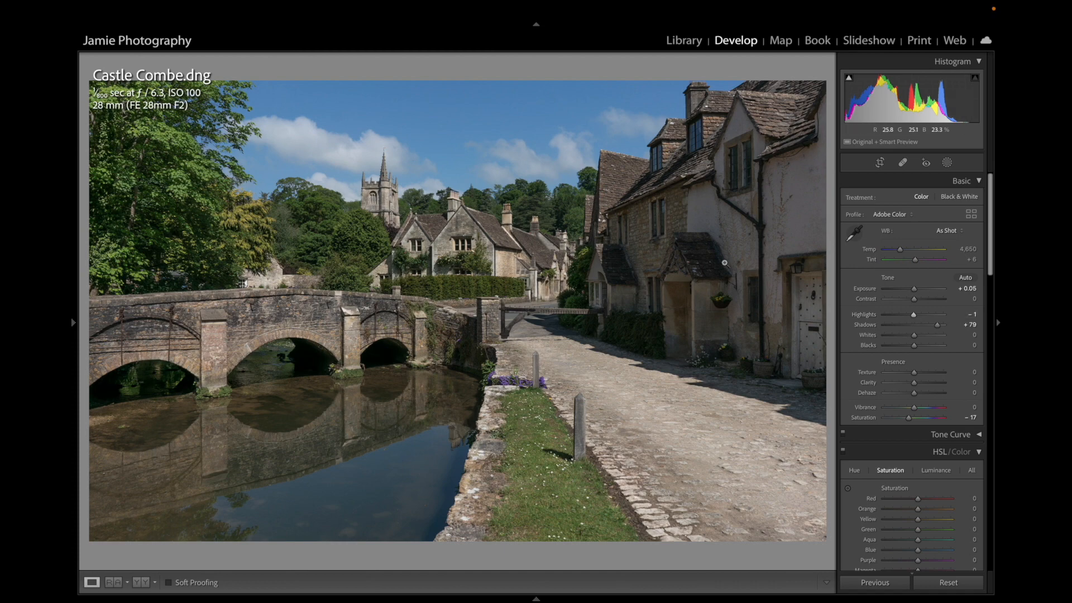
- Set the photo's Contrast to +15 and Clarity to -11
drag(915, 300, 919, 301)
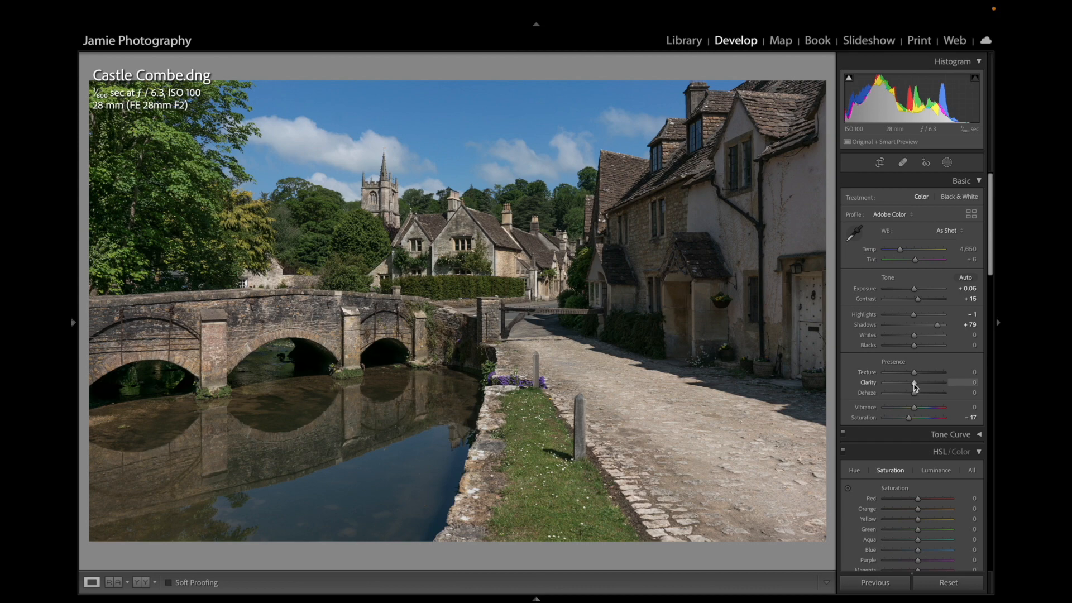
drag(916, 386, 910, 383)
drag(910, 385, 910, 385)
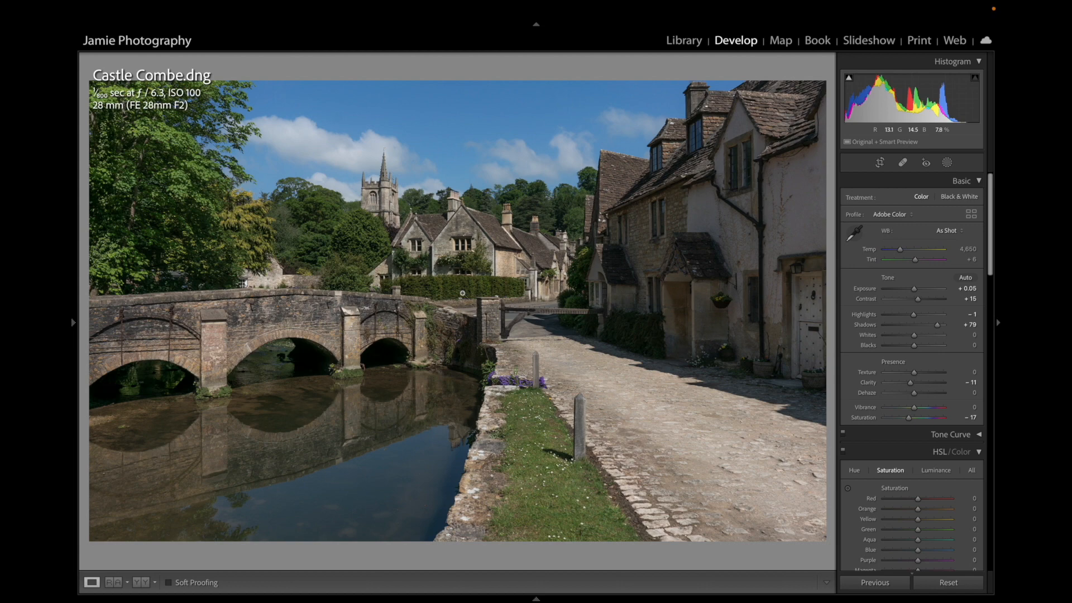
- Send the photo to Luminar 4 for editing as a copy with Lightroom adjustments
right_click(462, 292)
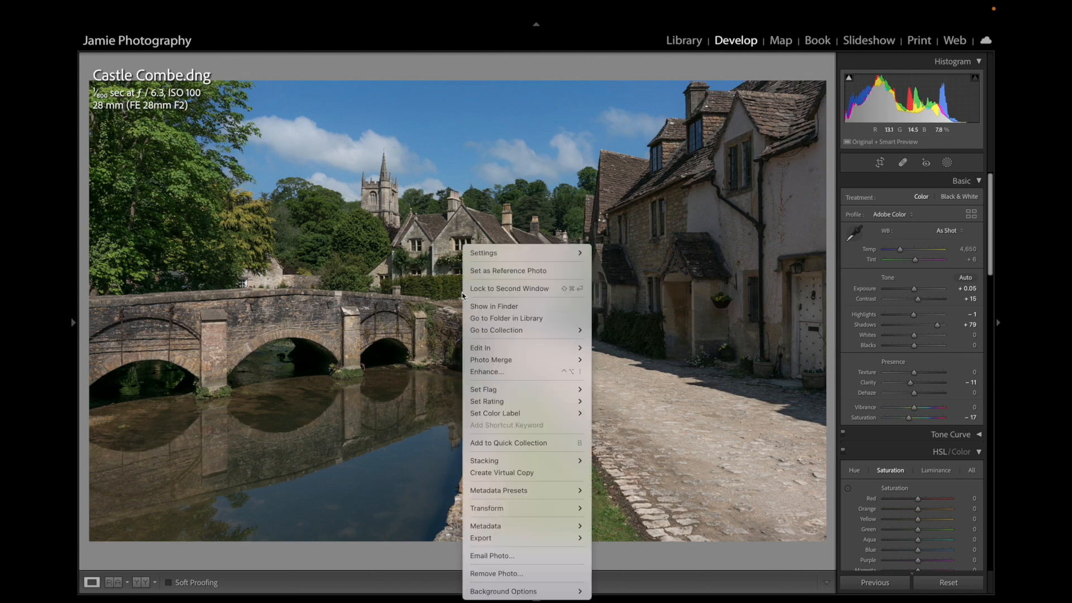
mouse_move(496, 350)
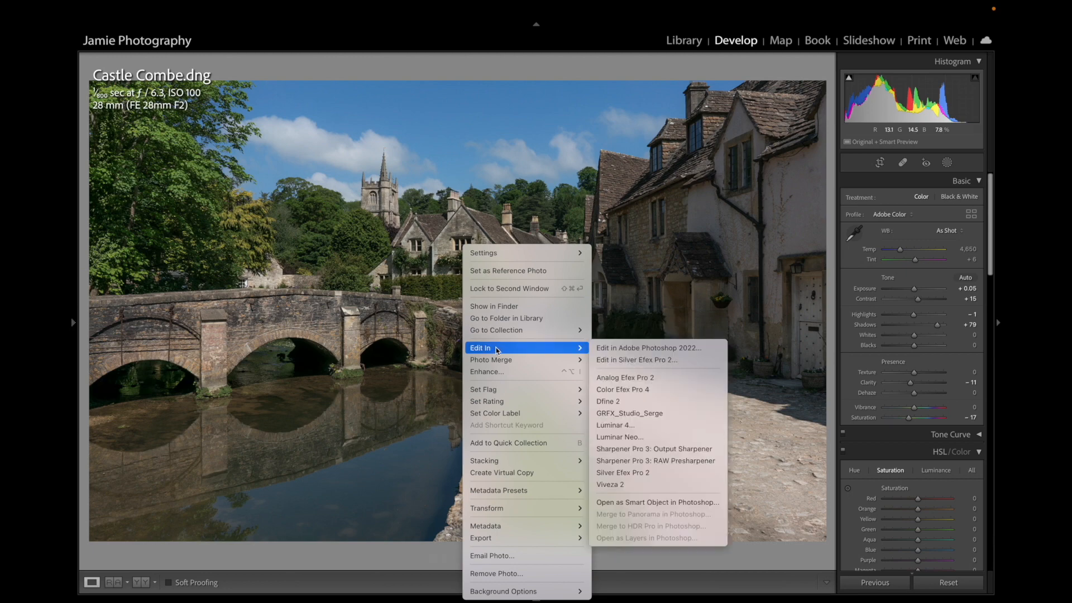
click(644, 426)
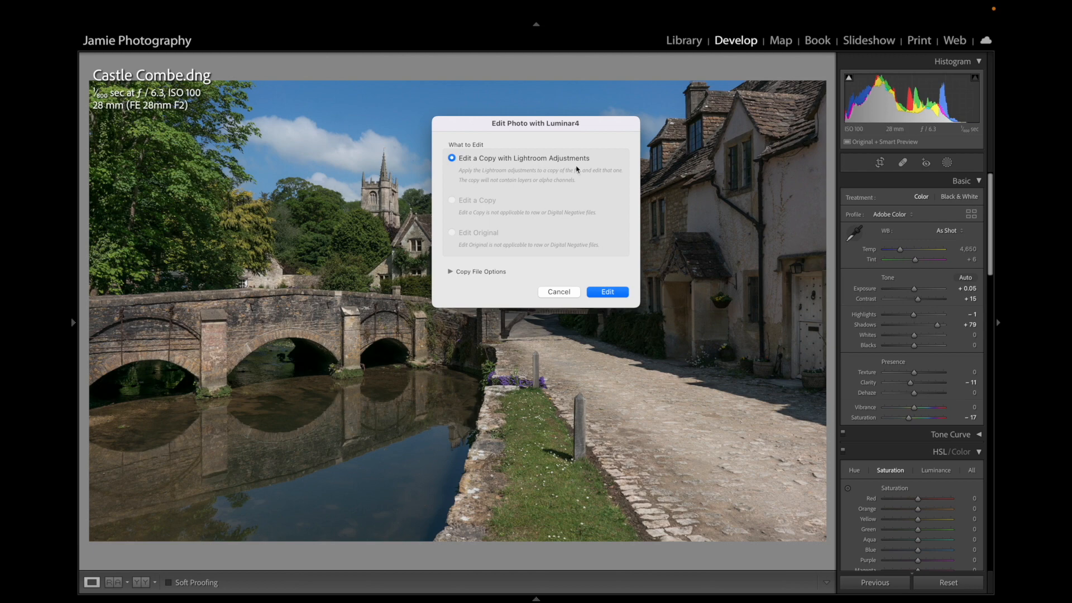
click(610, 292)
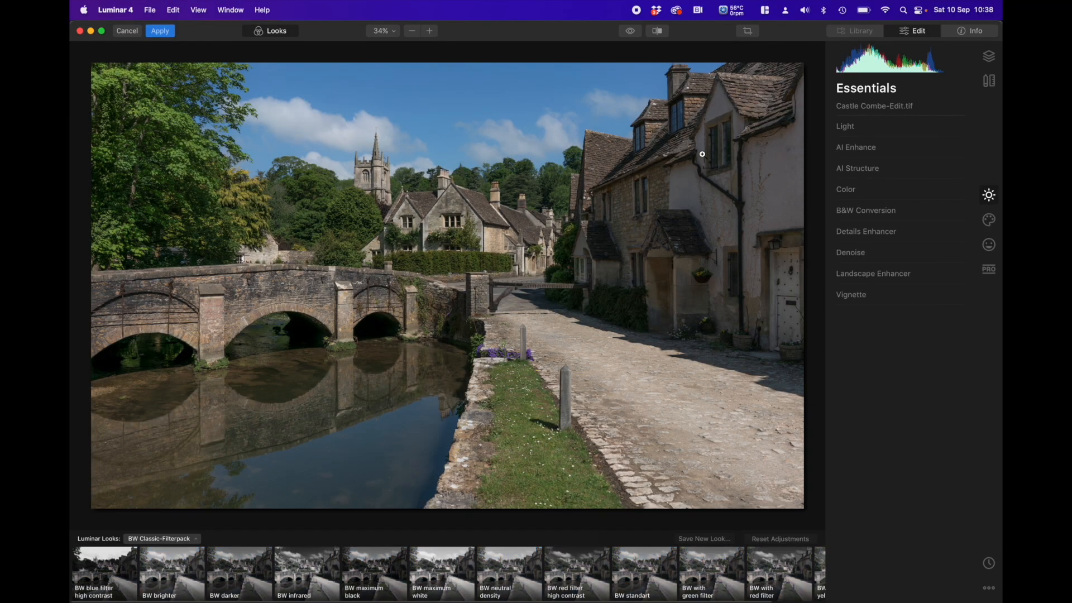
- Open the AI Sky Replacement tool and expand its advanced settings
click(989, 221)
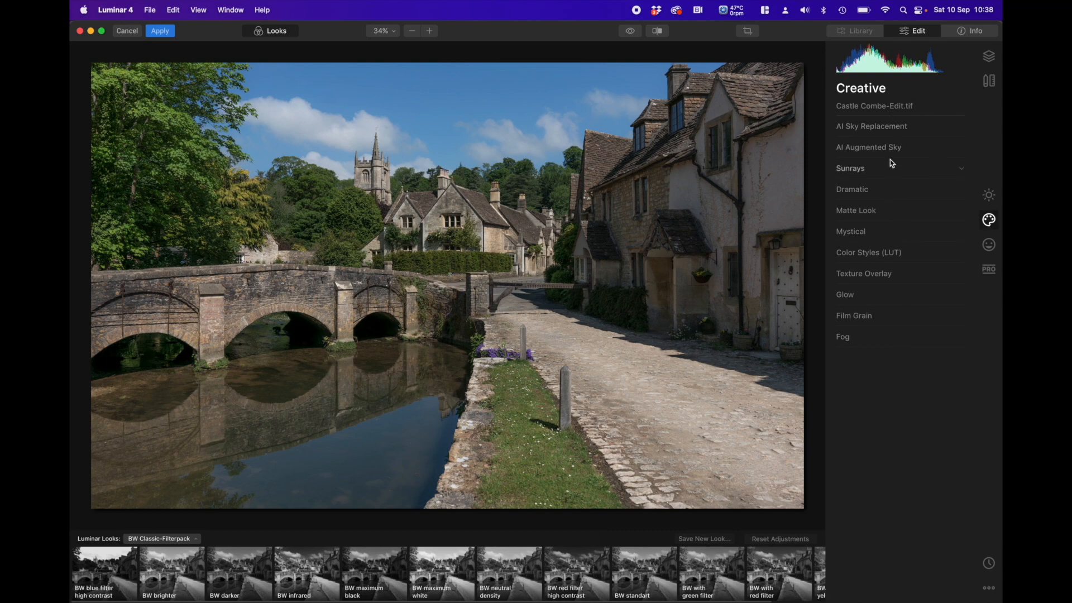
click(956, 130)
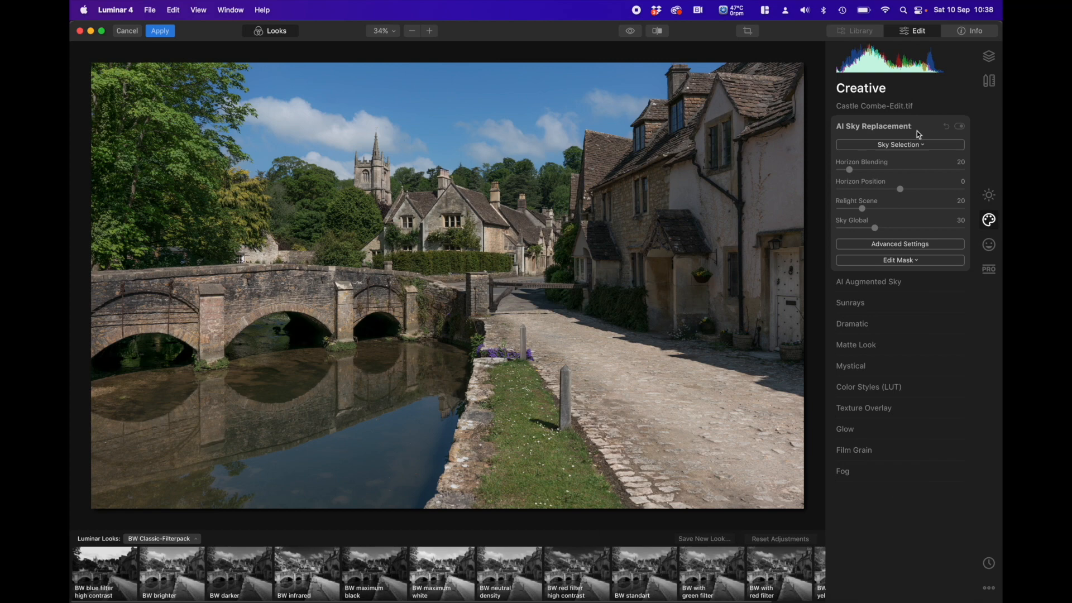
click(912, 246)
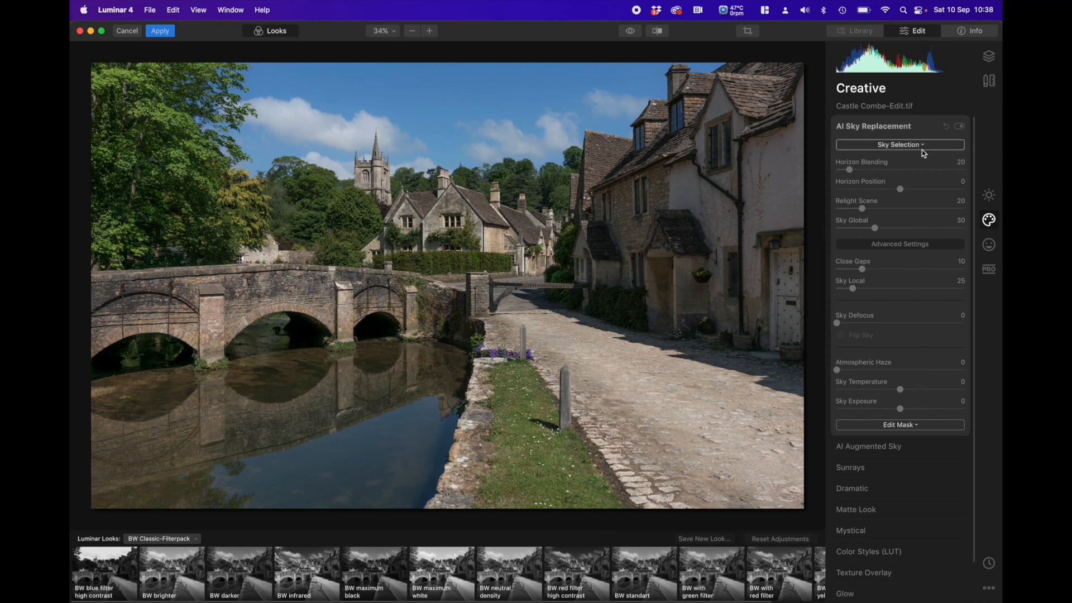
- Start loading a custom sky image and find the JPEG files in the Skies folder
click(891, 144)
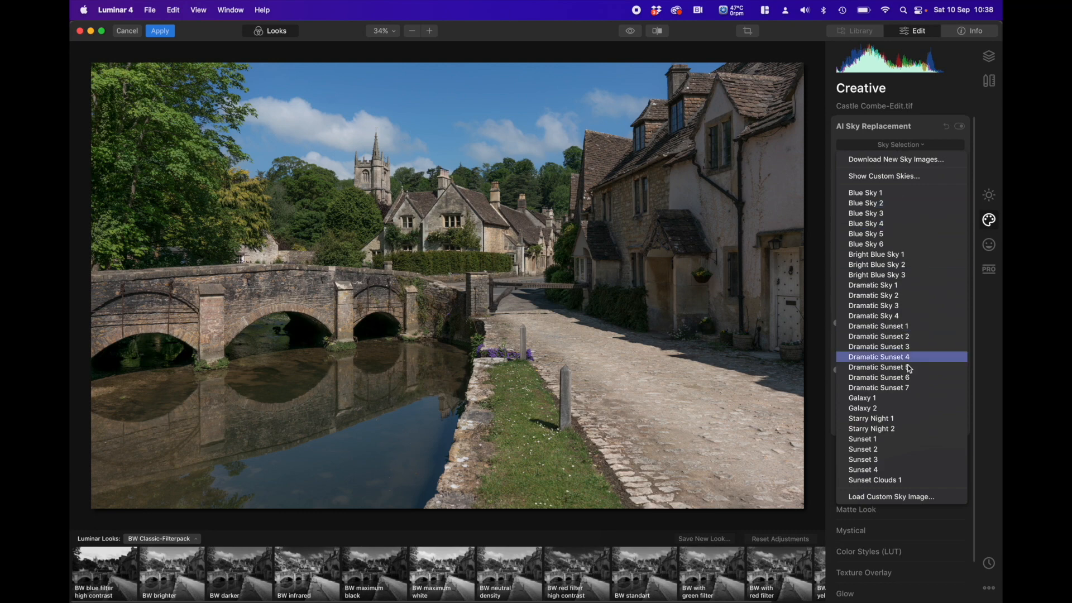
click(902, 497)
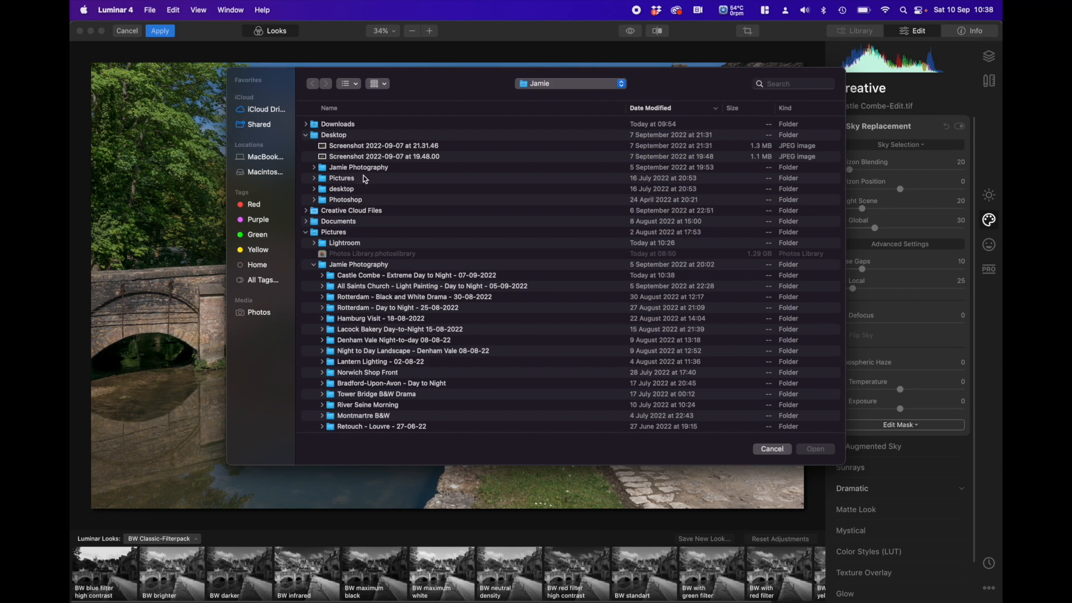
scroll(346, 235, down, 5)
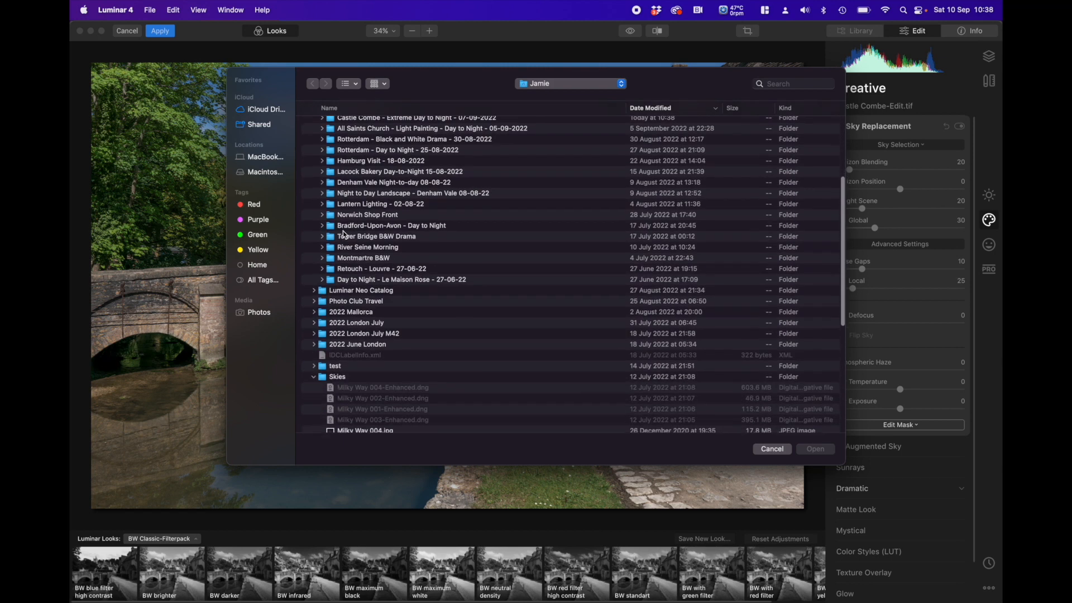
scroll(345, 235, down, 5)
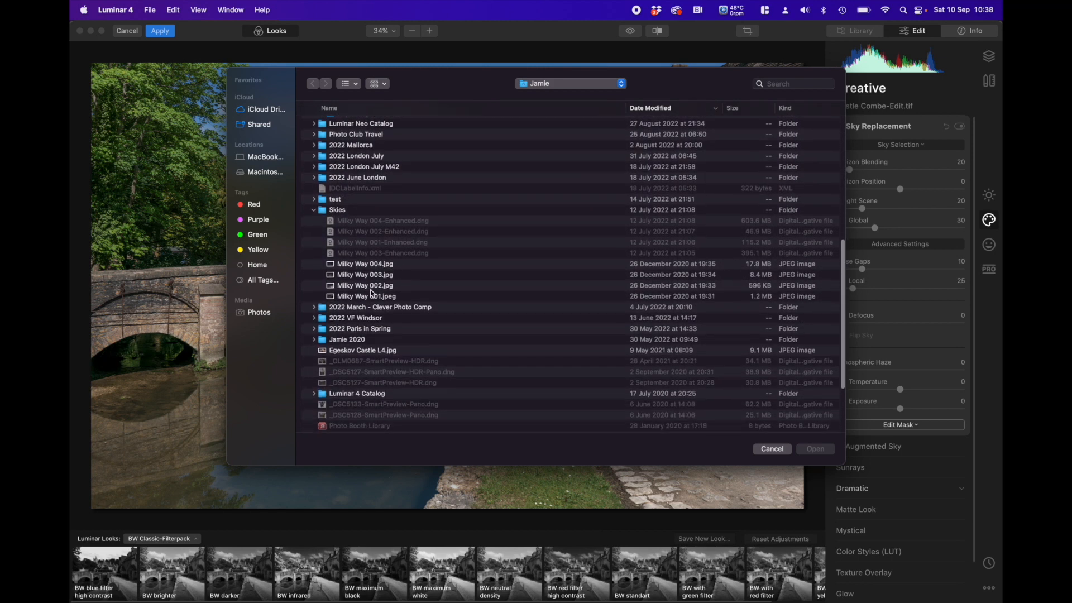
- Preview the Milky Way 001, 002, 003 and 004 JPEG images to compare them as skies
click(373, 293)
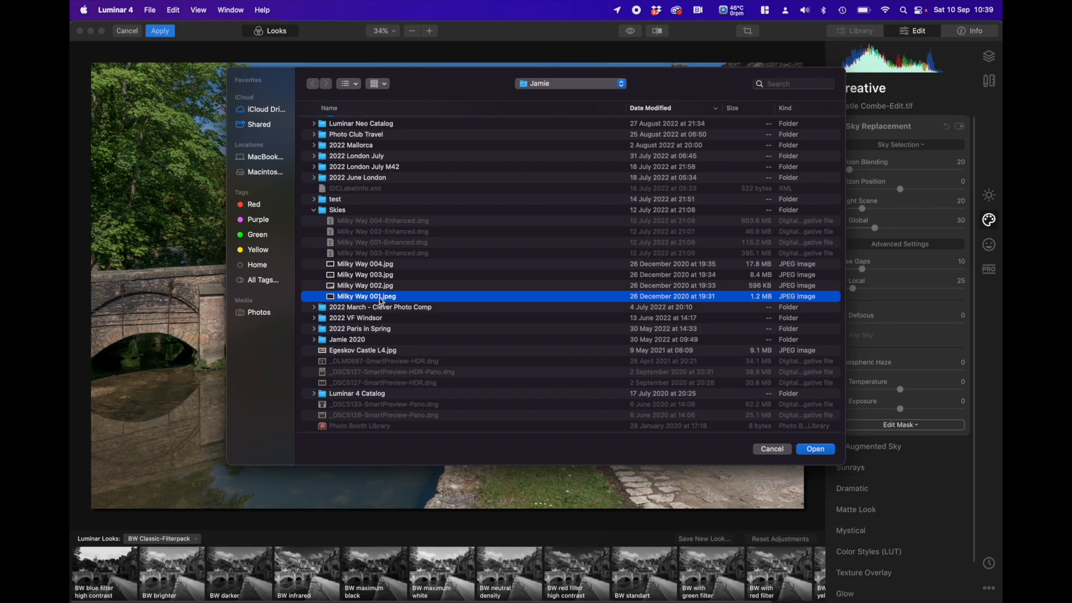
key(space)
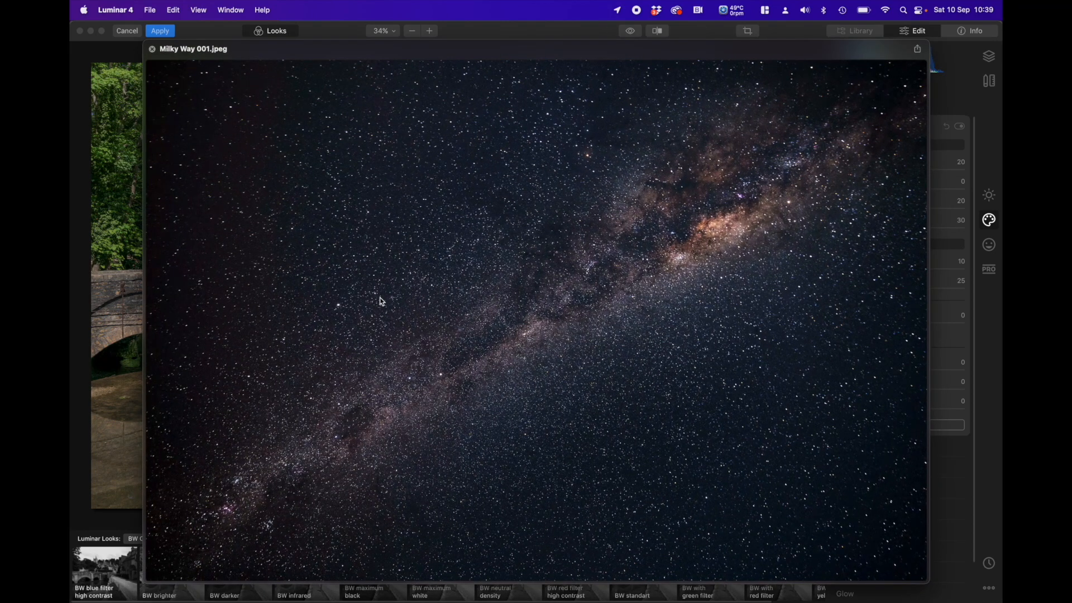
key(space)
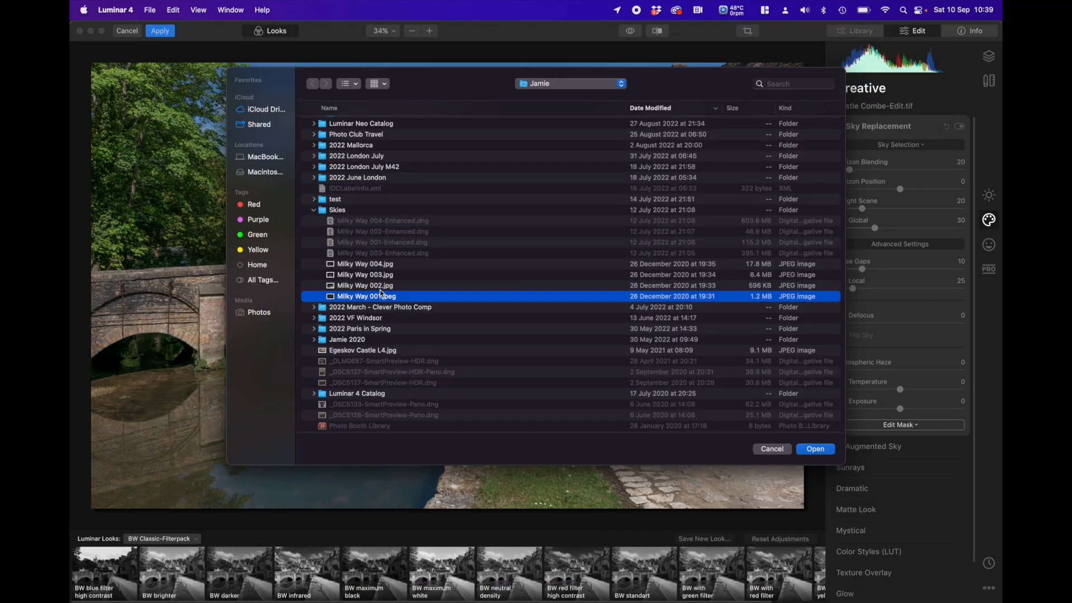
click(382, 287)
key(space)
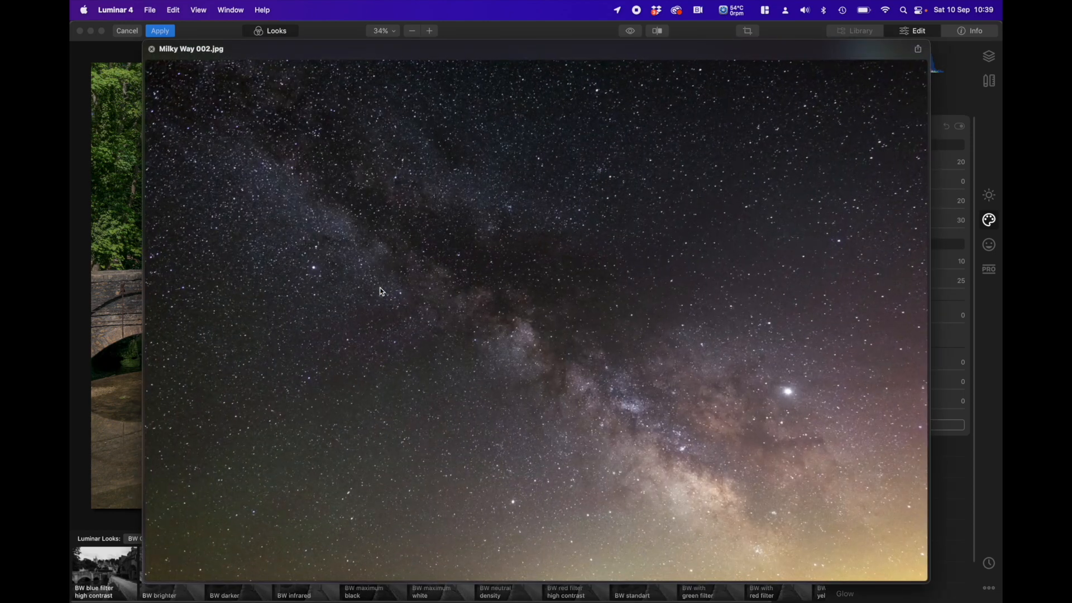
key(space)
click(381, 280)
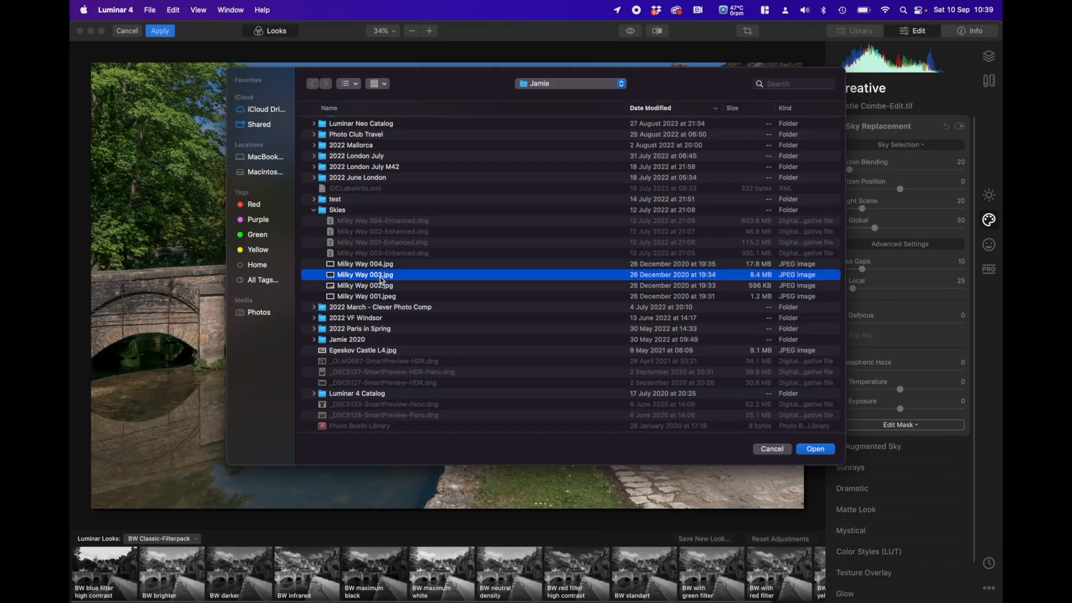
key(space)
key(space)
click(378, 267)
key(space)
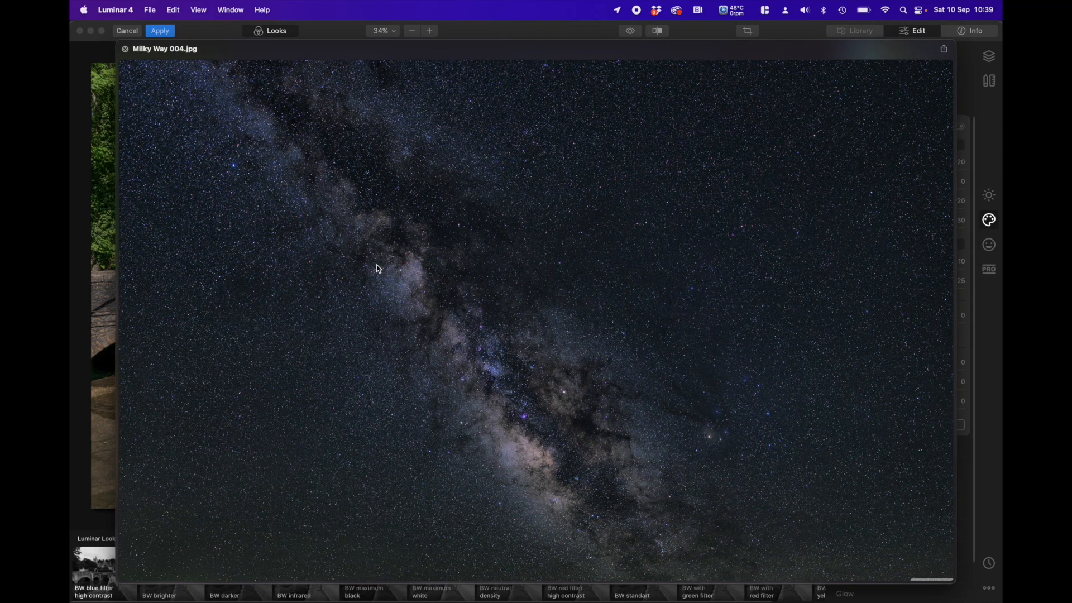
key(space)
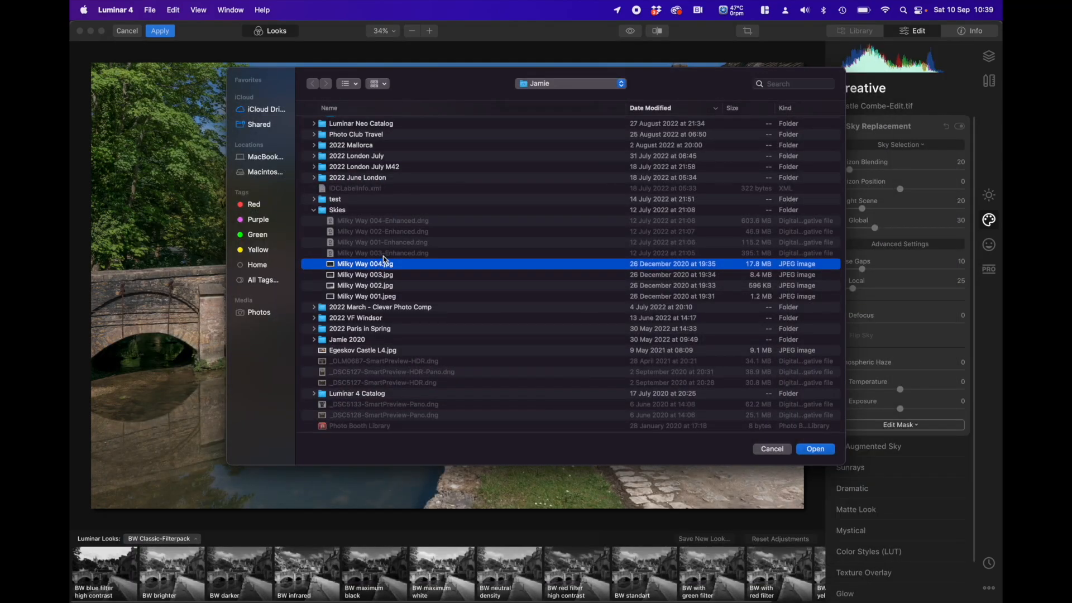
- Check Milky Way 004.jpg once more and load it as the replacement sky
scroll(383, 257, up, 3)
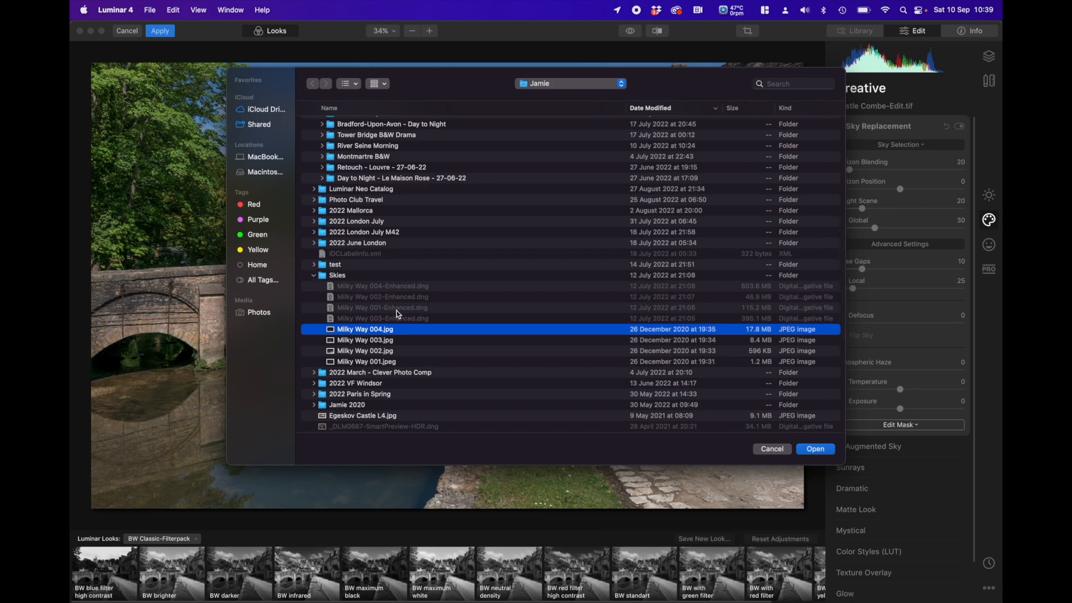
key(space)
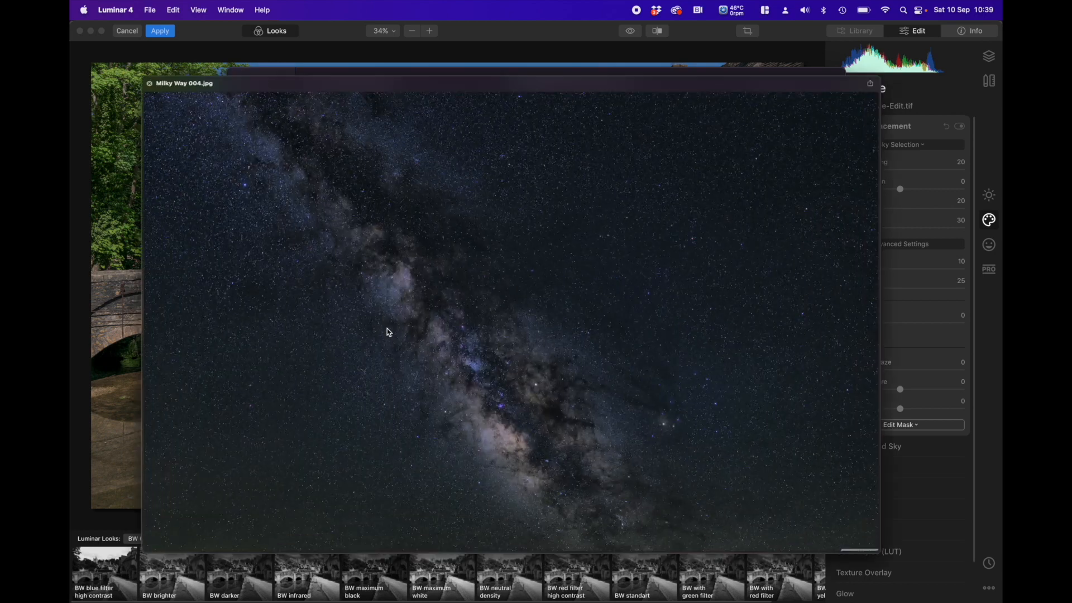
key(space)
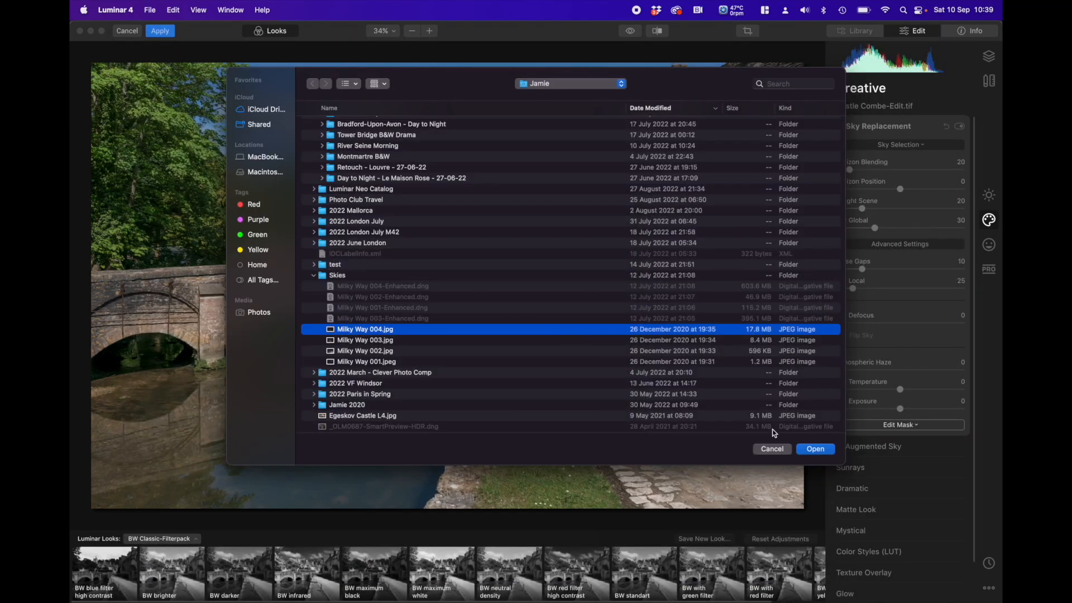
click(816, 450)
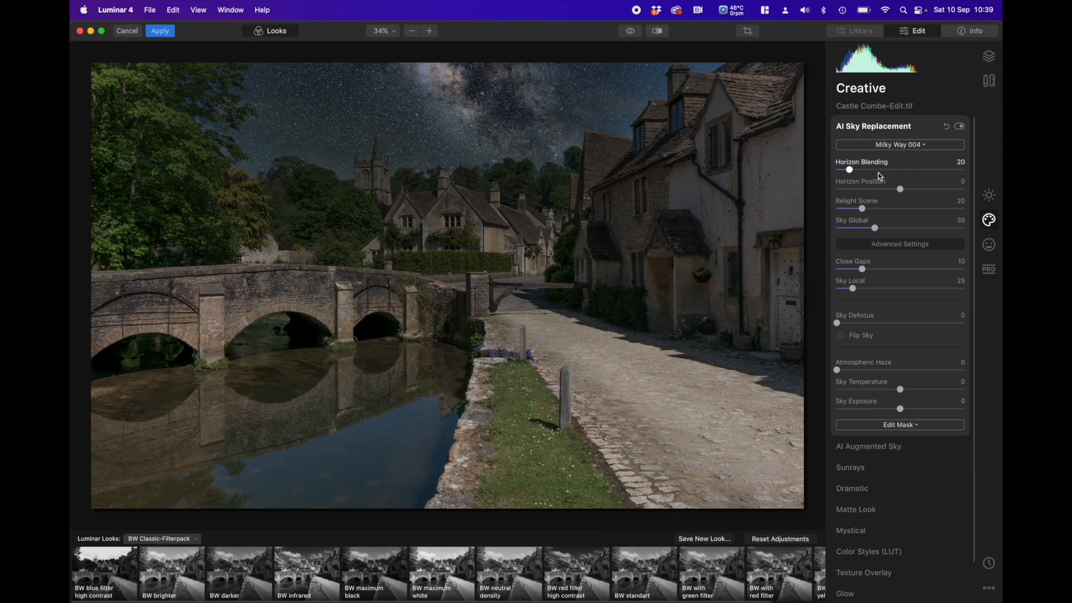
- Try Relight Scene at 100, and settle on 79 for the new sky
scroll(893, 223, down, 1)
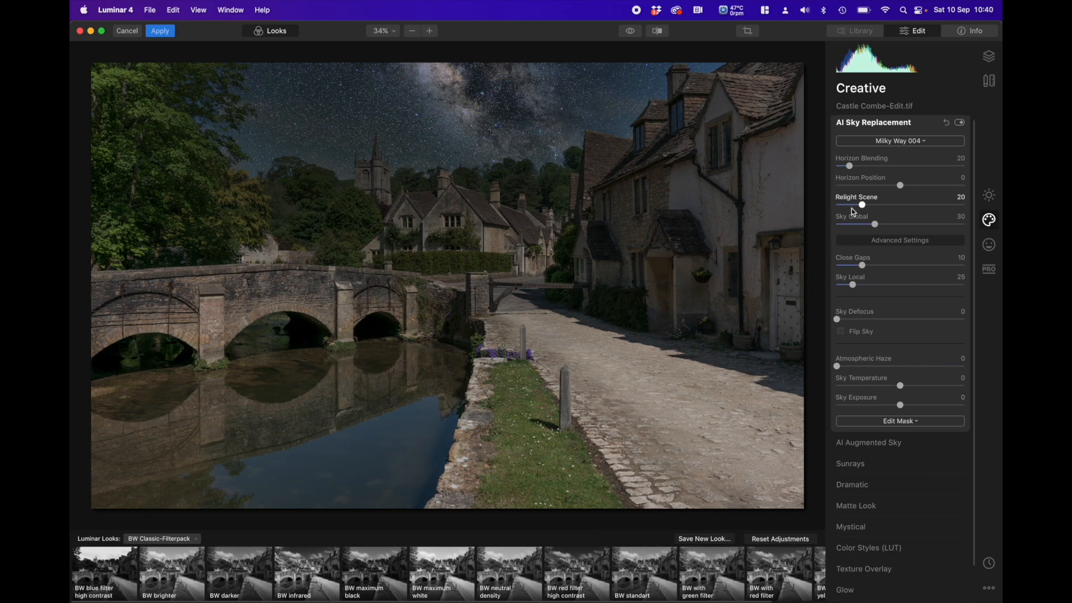
drag(863, 205, 963, 205)
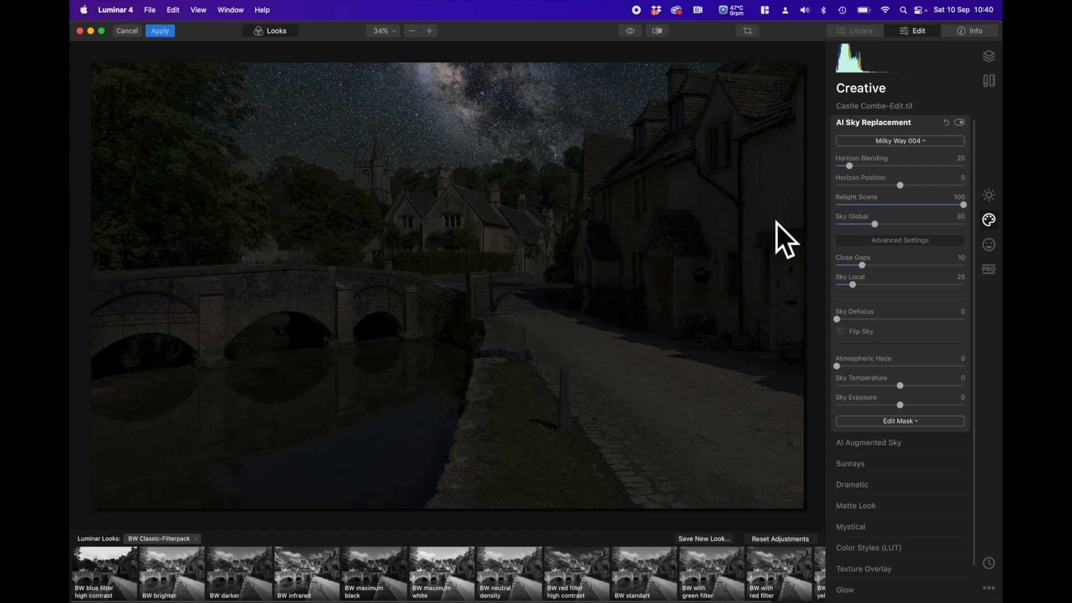
click(963, 207)
drag(963, 210, 936, 210)
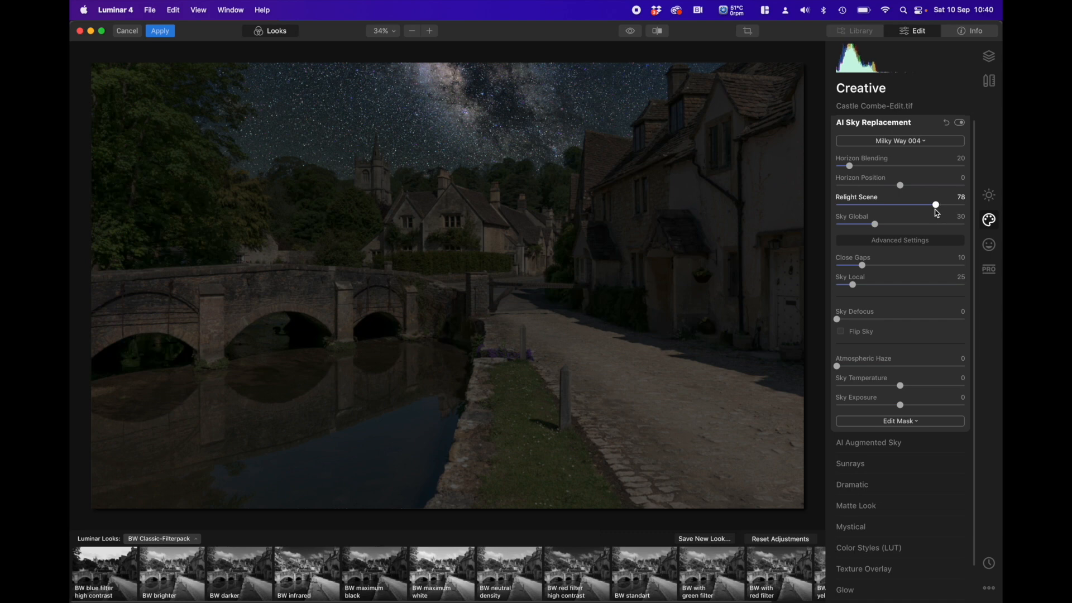
drag(935, 210, 938, 211)
- Set Close Gaps to 6 while checking the sky around the church tower at full size
click(422, 169)
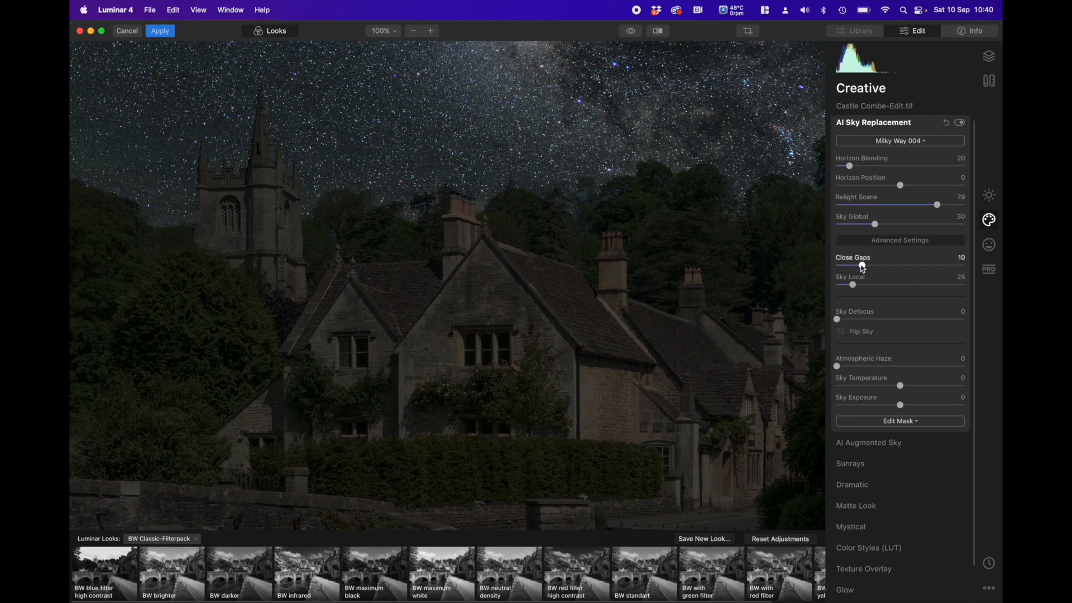
drag(863, 268, 854, 268)
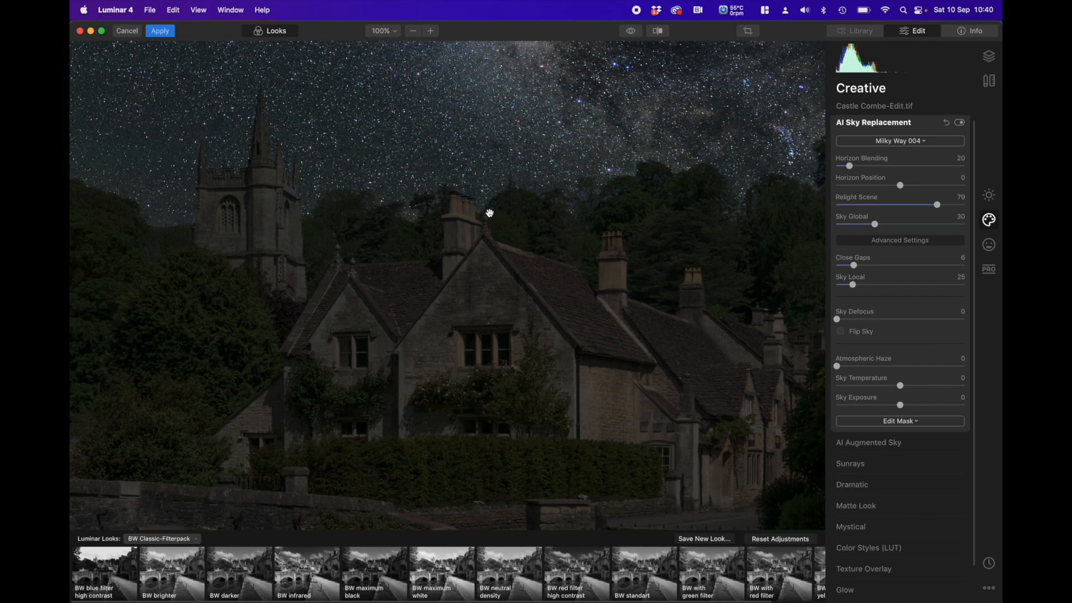
- Examine the sky mask's edges along the trees, church tower, chimneys and cottage roofs
drag(274, 192, 577, 263)
drag(318, 249, 577, 288)
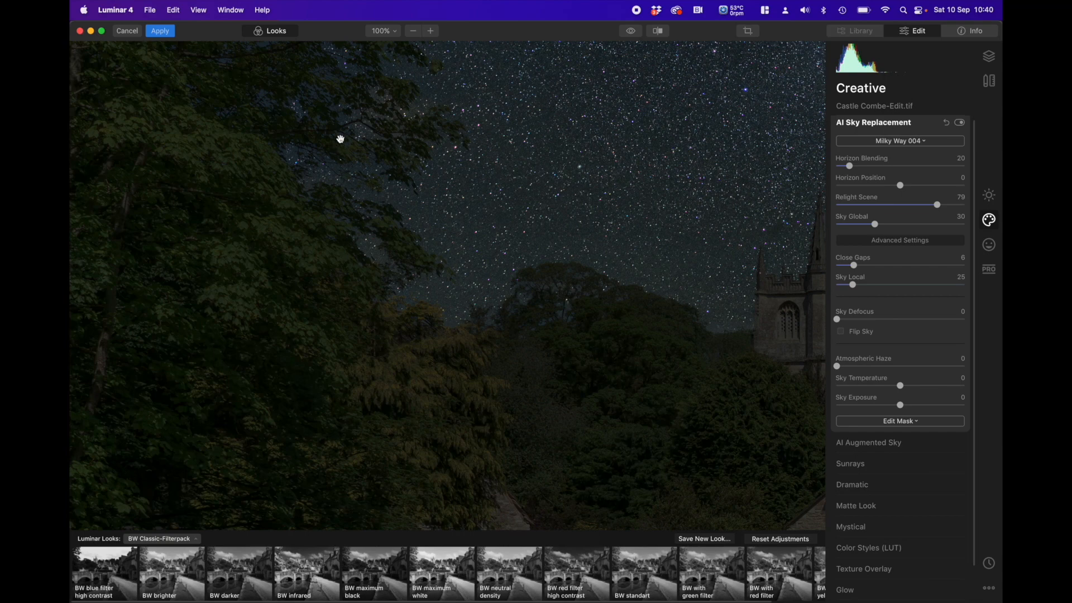
drag(343, 242, 404, 301)
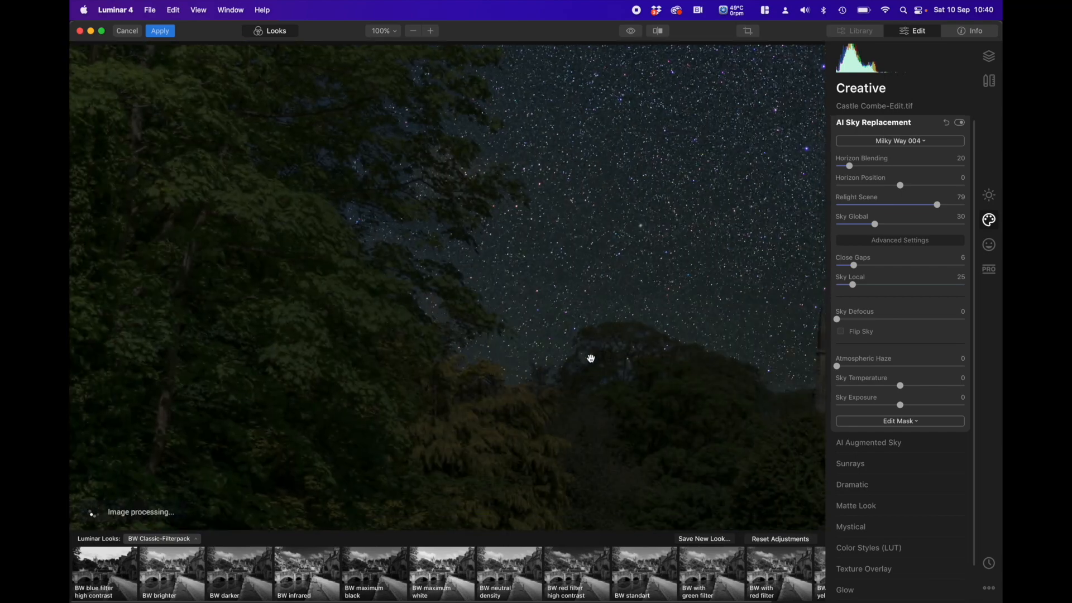
drag(661, 347, 395, 228)
drag(742, 253, 376, 318)
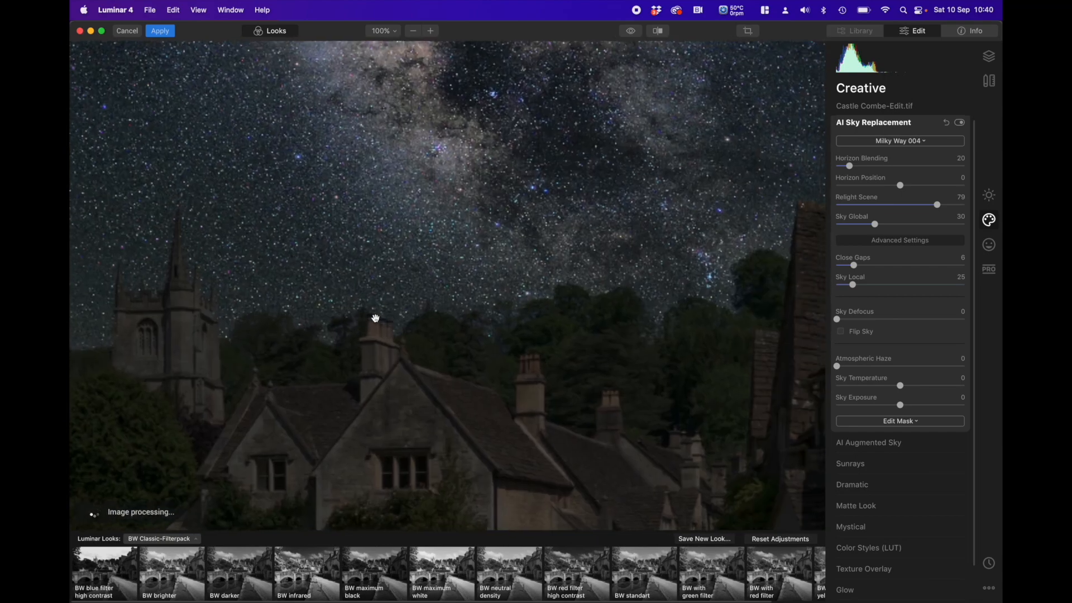
mouse_move(644, 226)
mouse_down()
mouse_move(431, 262)
mouse_move(324, 256)
mouse_up()
drag(663, 199, 495, 254)
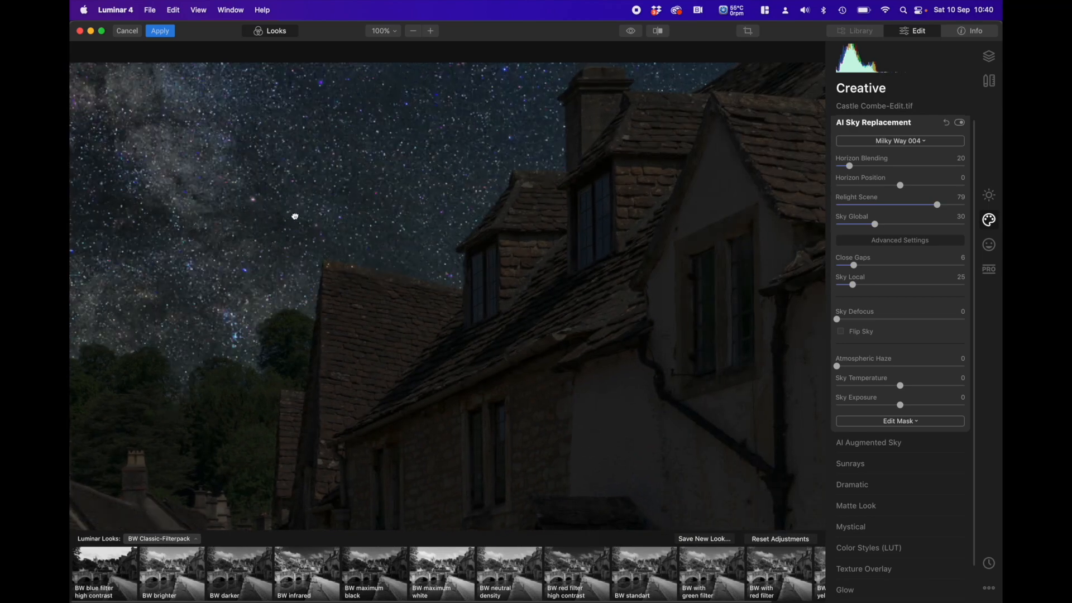
scroll(294, 217, down, 5)
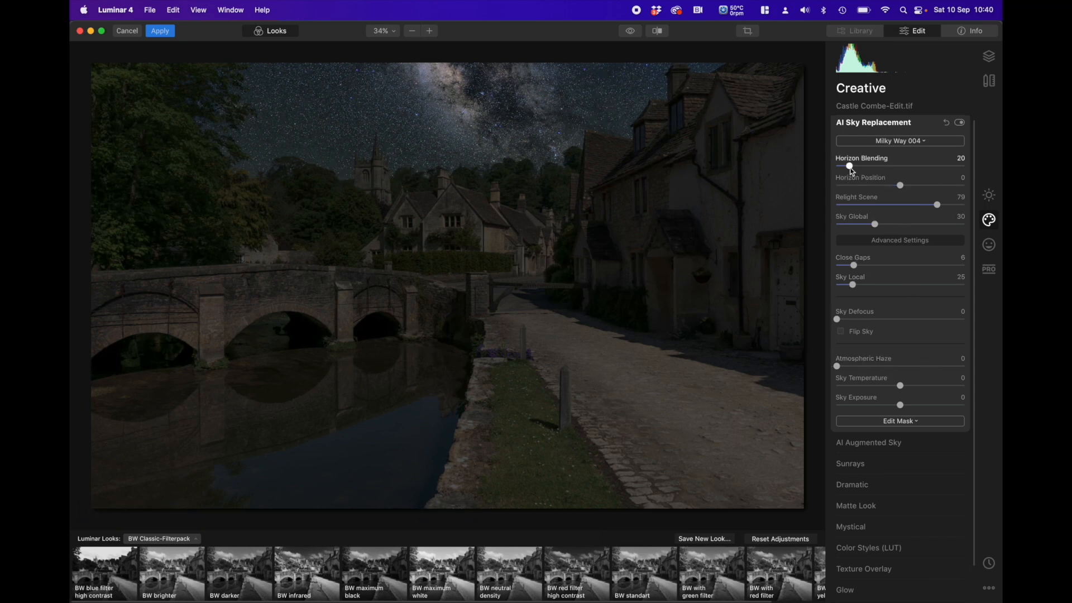
- Set Horizon Blending to 0, and turn Flip Sky on and back off to compare the Milky Way's placement
drag(849, 167, 835, 168)
click(841, 332)
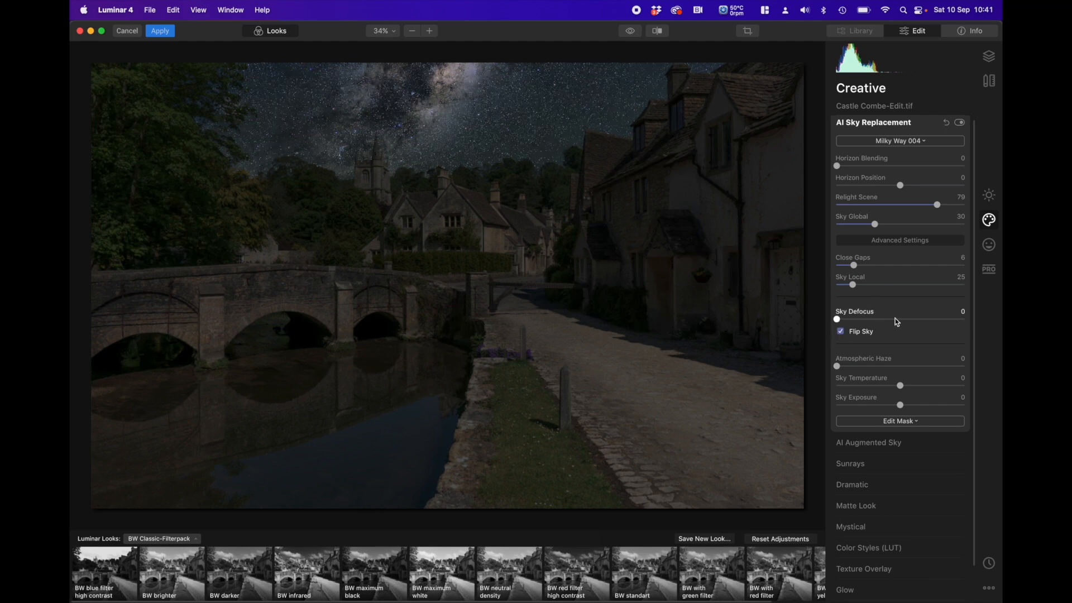
click(842, 332)
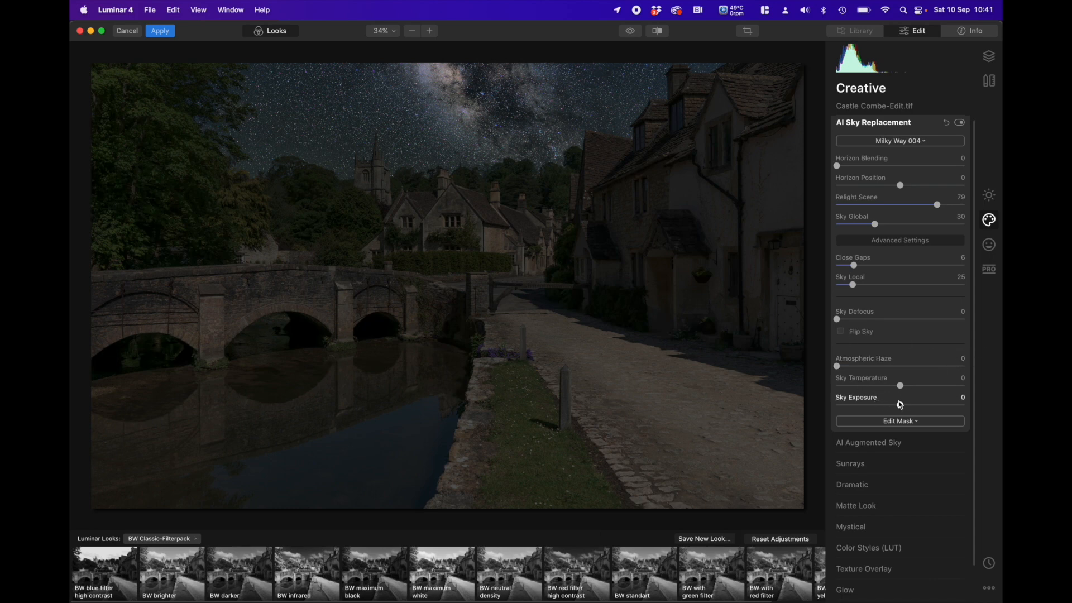
- Try cooler and warmer sky temperatures, including -40, and set Sky Temperature to 10
drag(900, 407, 923, 389)
mouse_move(926, 387)
mouse_down()
mouse_move(946, 387)
mouse_move(909, 387)
mouse_up()
drag(911, 390, 876, 389)
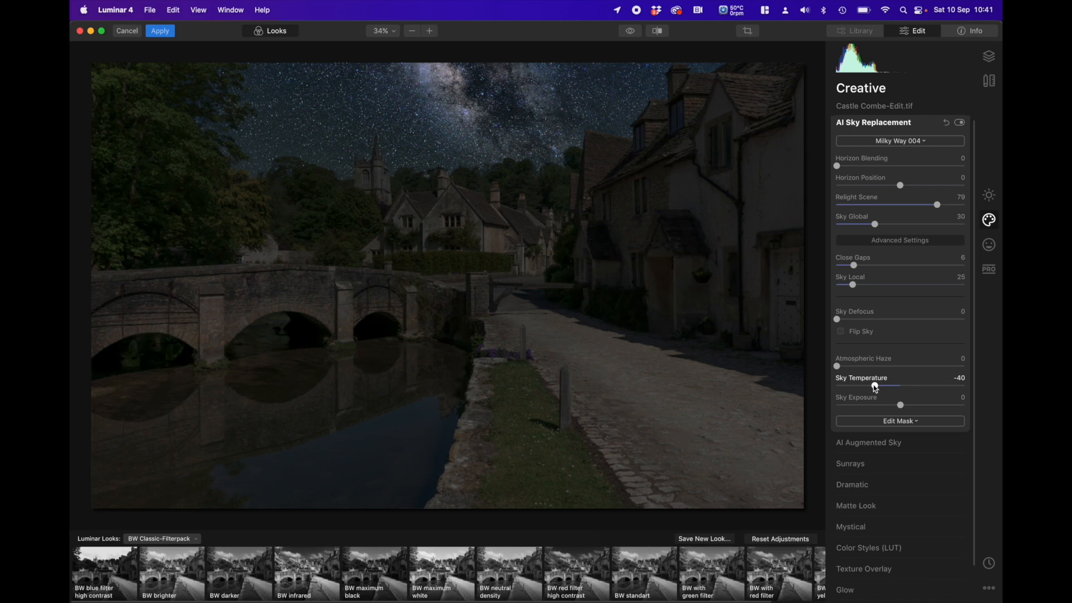
drag(876, 389, 909, 391)
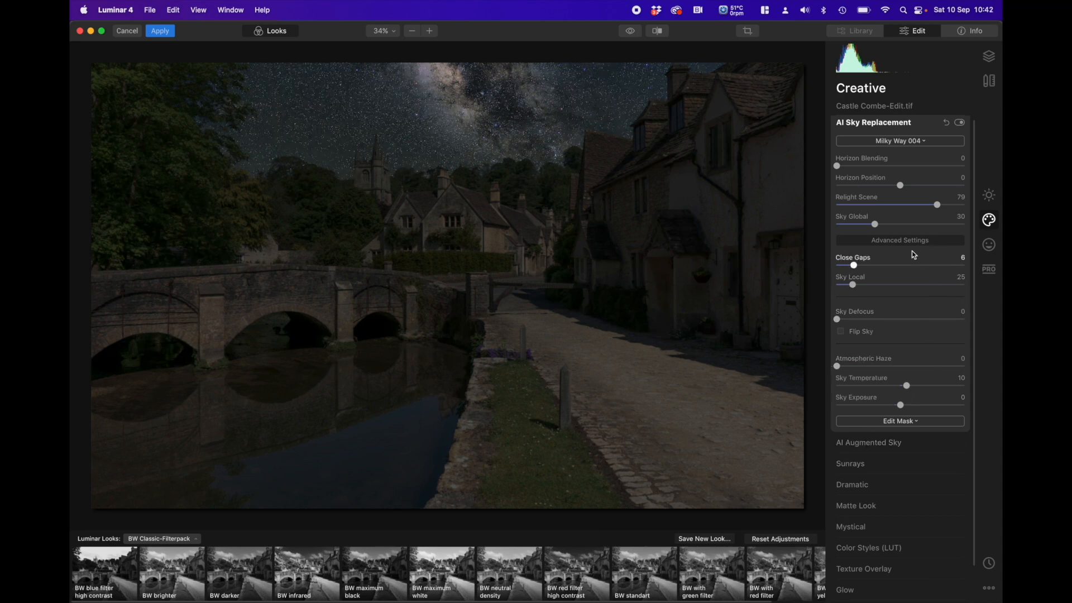
- Apply the sky replacement and switch back to the edited photo in Lightroom
click(159, 31)
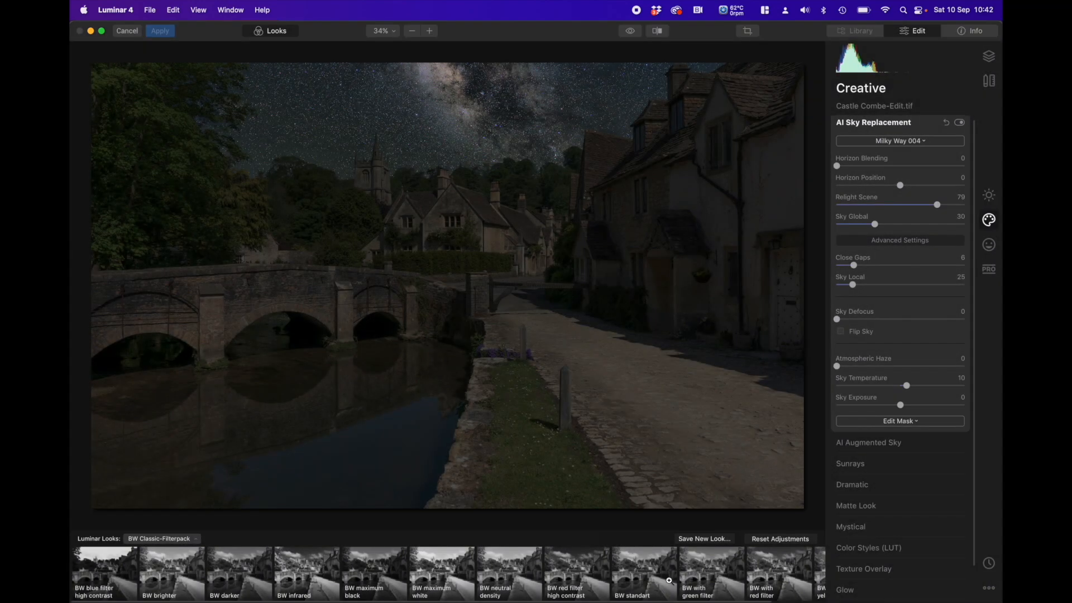
click(689, 589)
click(666, 589)
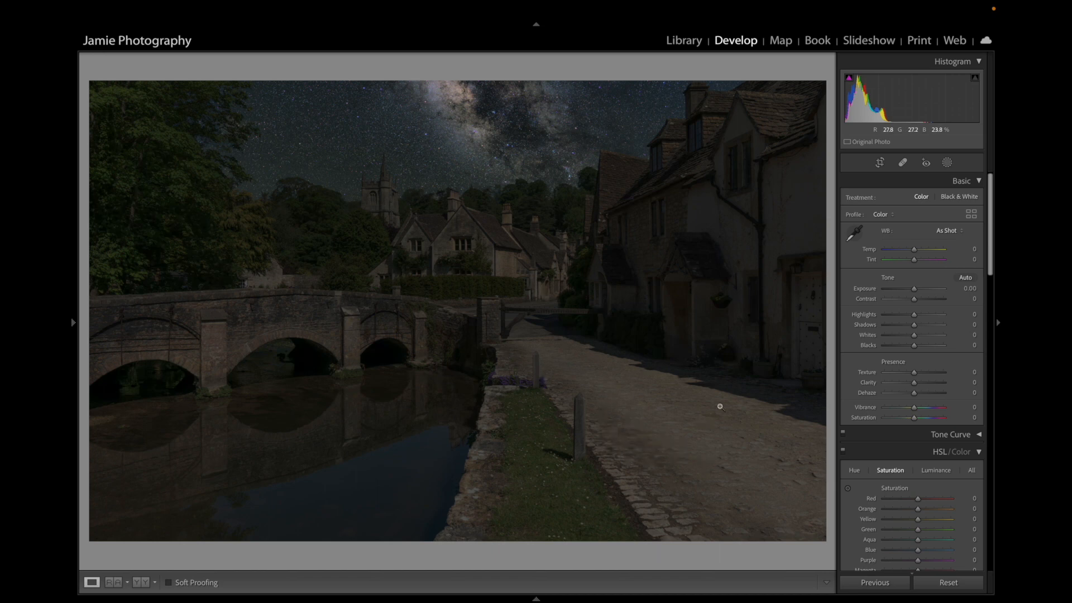
- Set the night photo's Highlights to -24 and Shadows to +100
mouse_move(916, 332)
mouse_down()
mouse_move(963, 324)
mouse_move(908, 318)
mouse_up()
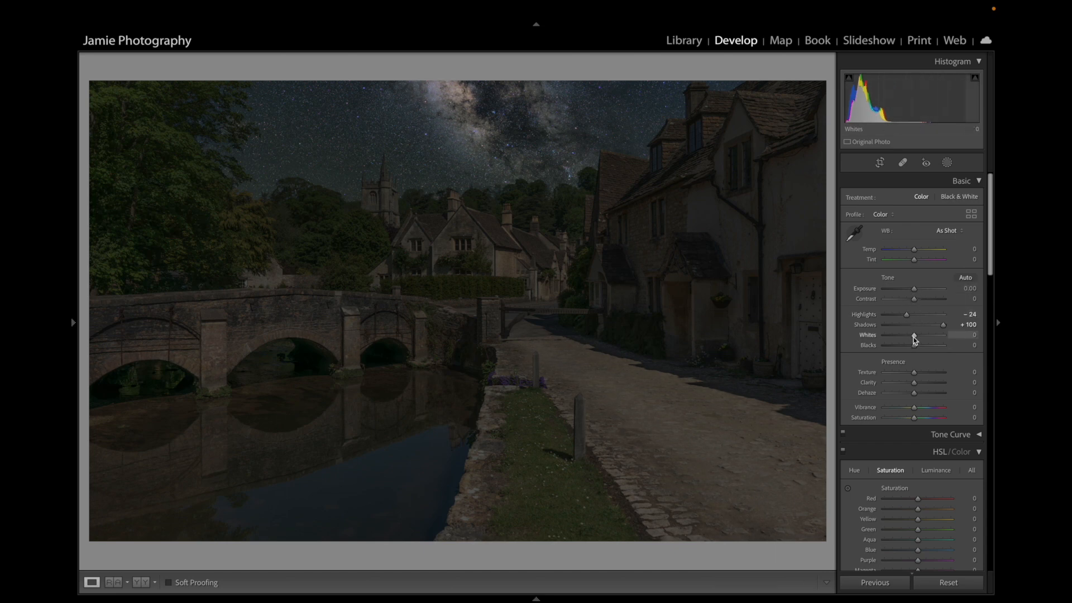
- Lower the night photo's overall Exposure to -0.40
drag(914, 289, 911, 291)
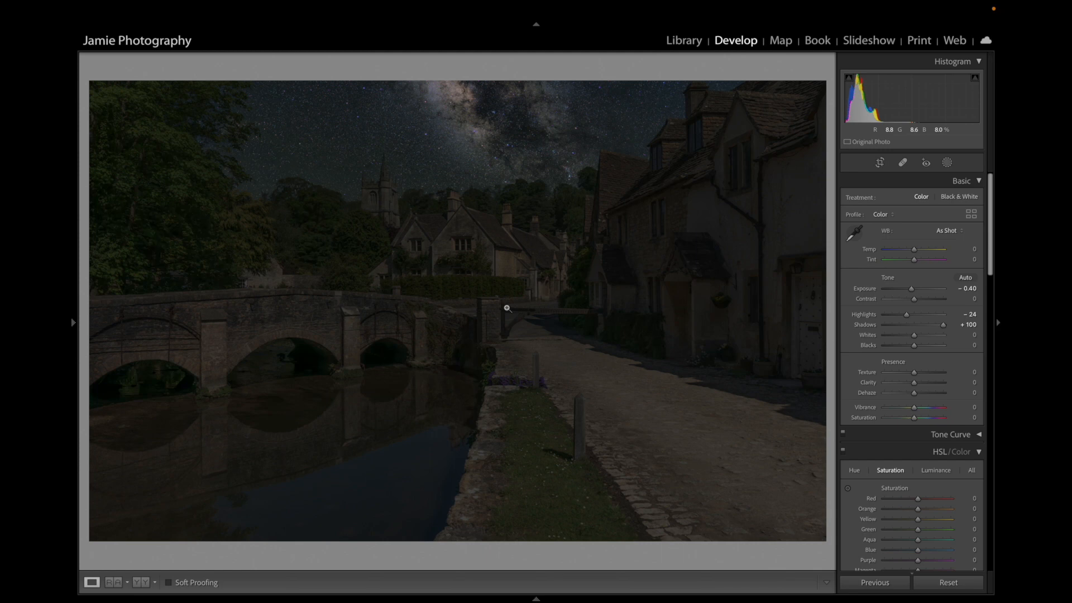
- Add a wide radial gradient mask over the stone bridge and set its Exposure to 0.97
click(948, 163)
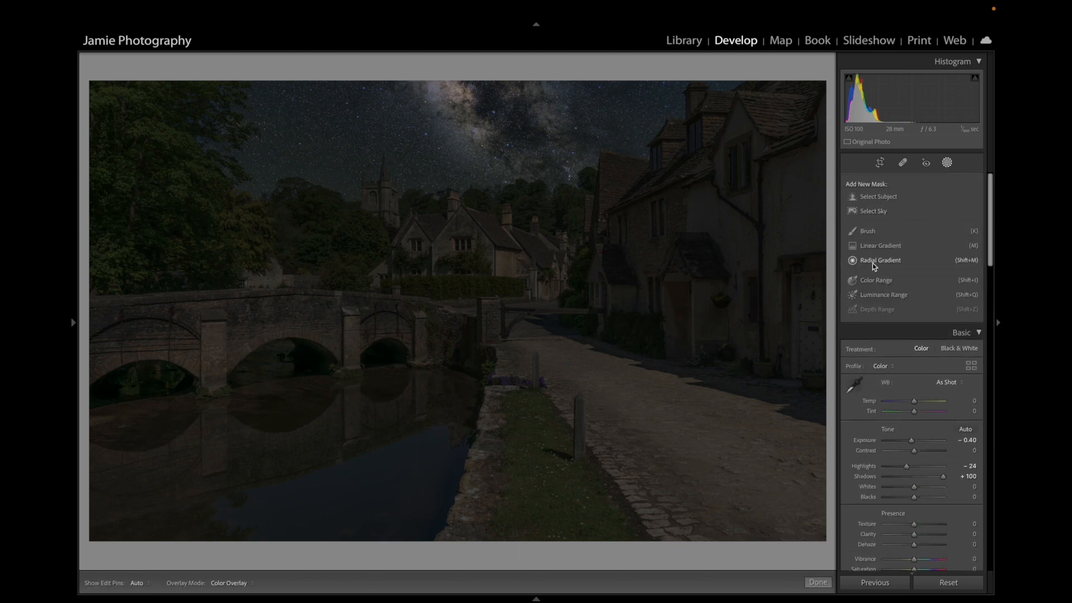
click(875, 264)
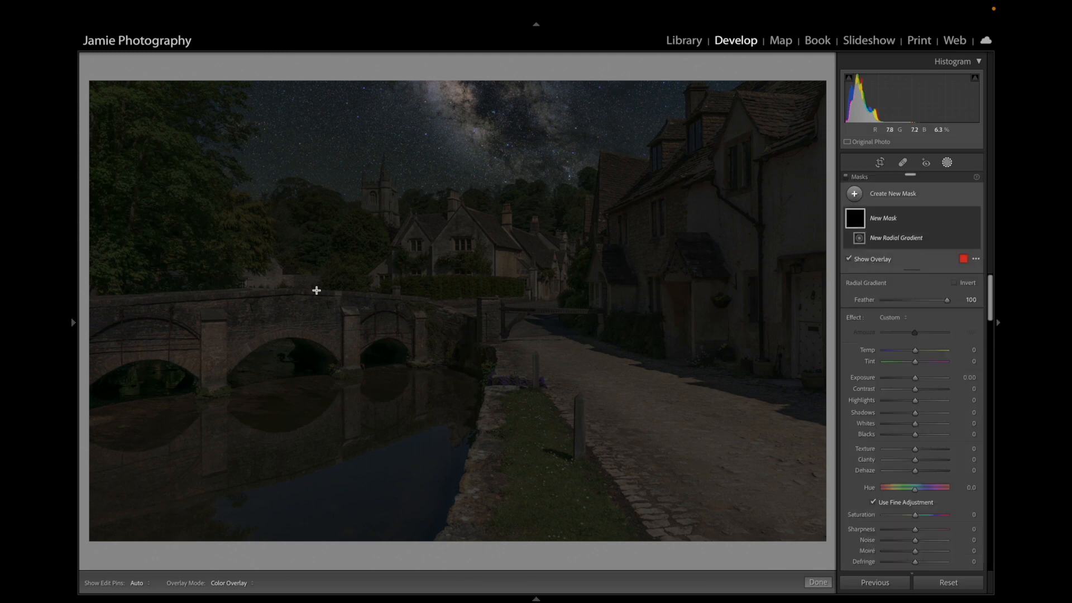
drag(162, 258, 488, 354)
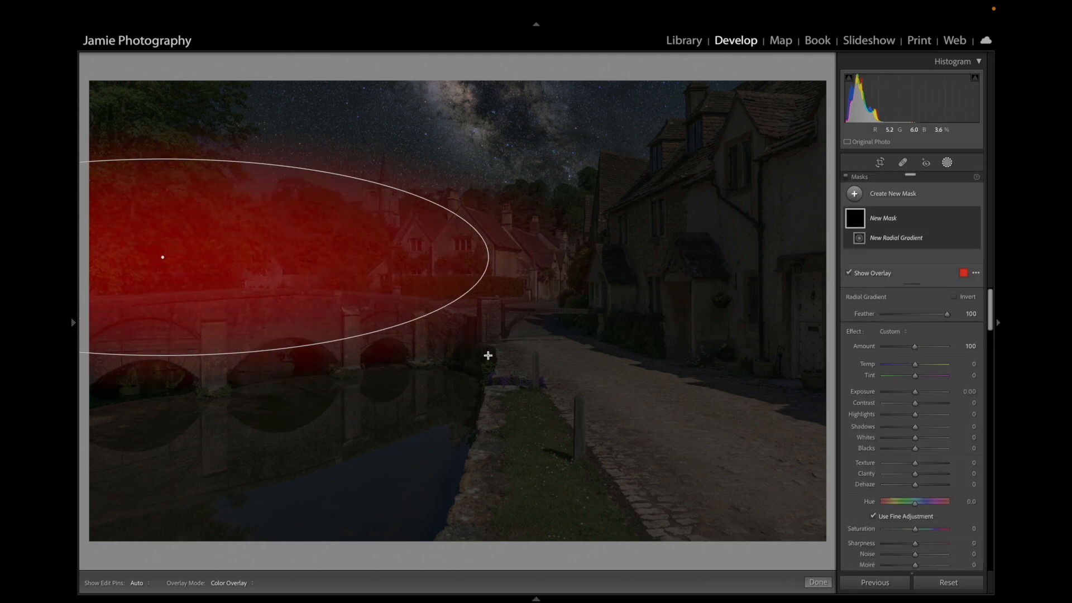
drag(161, 257, 98, 323)
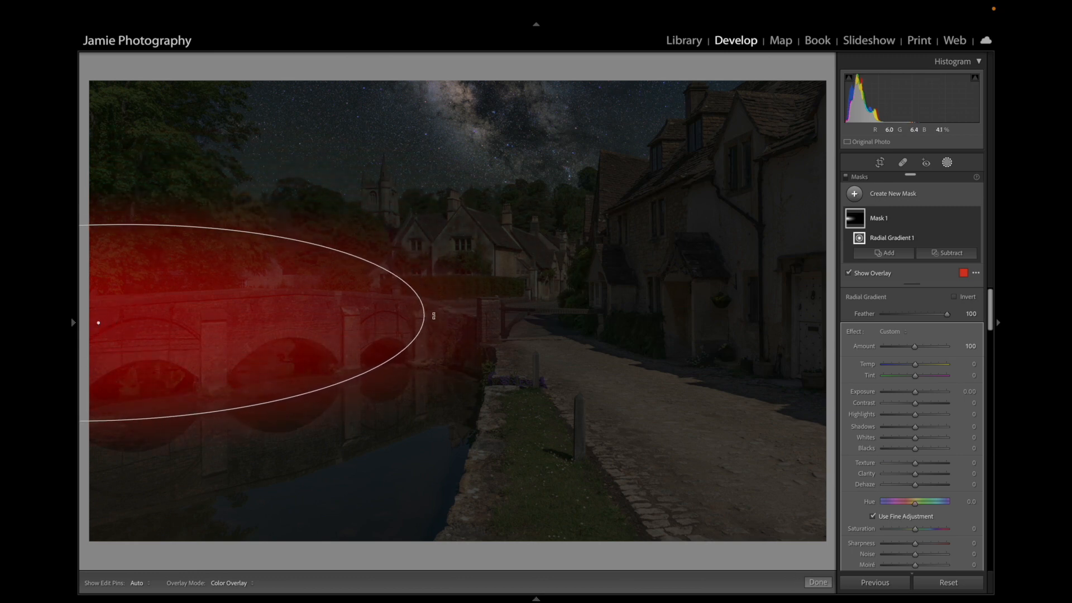
drag(426, 311, 497, 313)
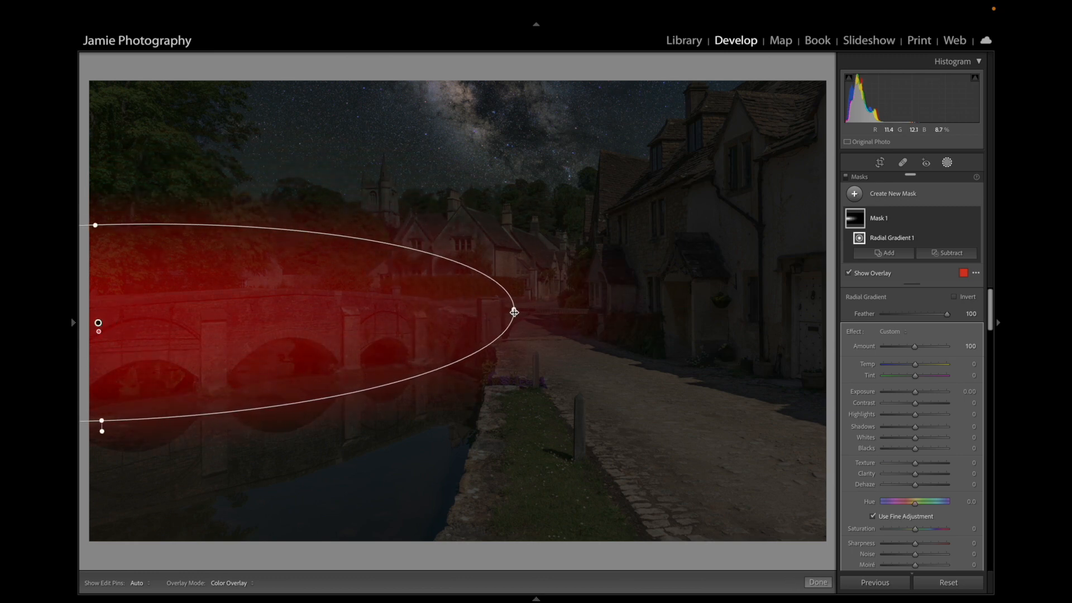
drag(915, 392, 927, 396)
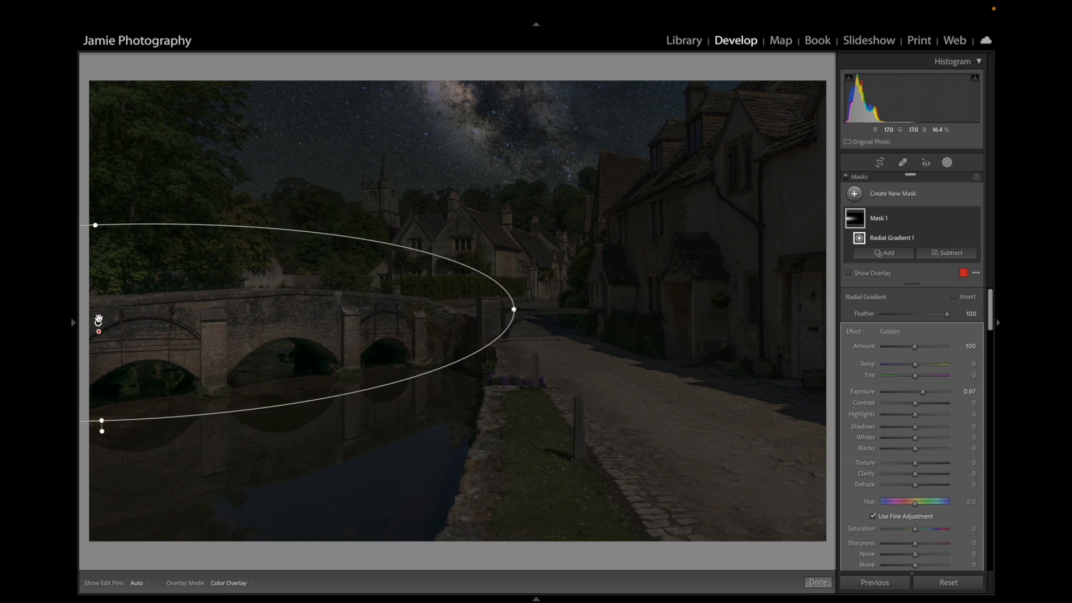
- Duplicate the bridge mask, reposition, tilt and narrow the copy over the river, and set its Exposure to 0.59
right_click(98, 323)
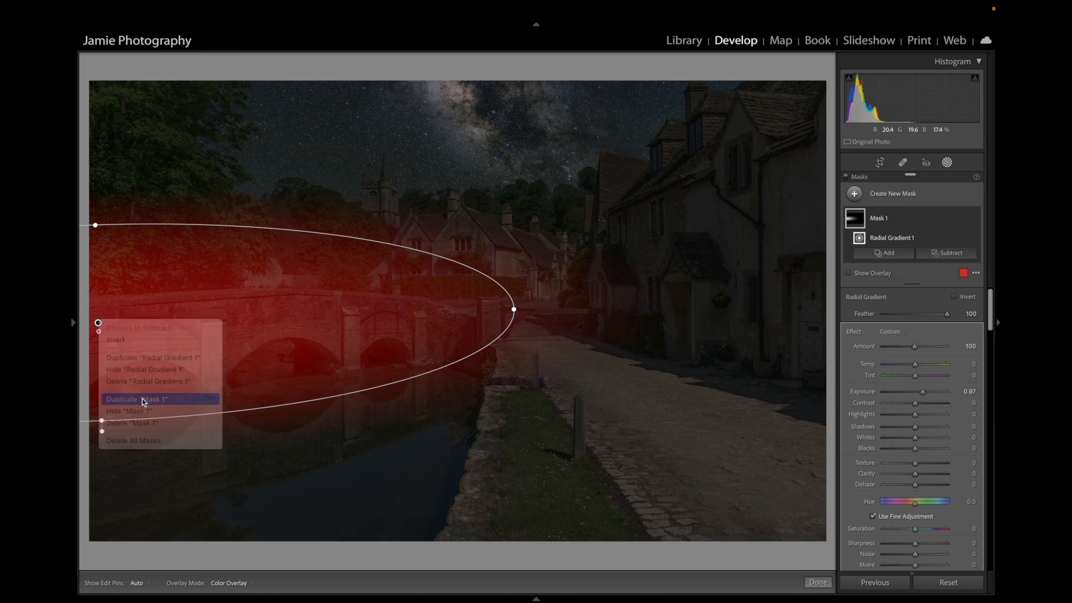
click(143, 399)
drag(99, 323, 94, 467)
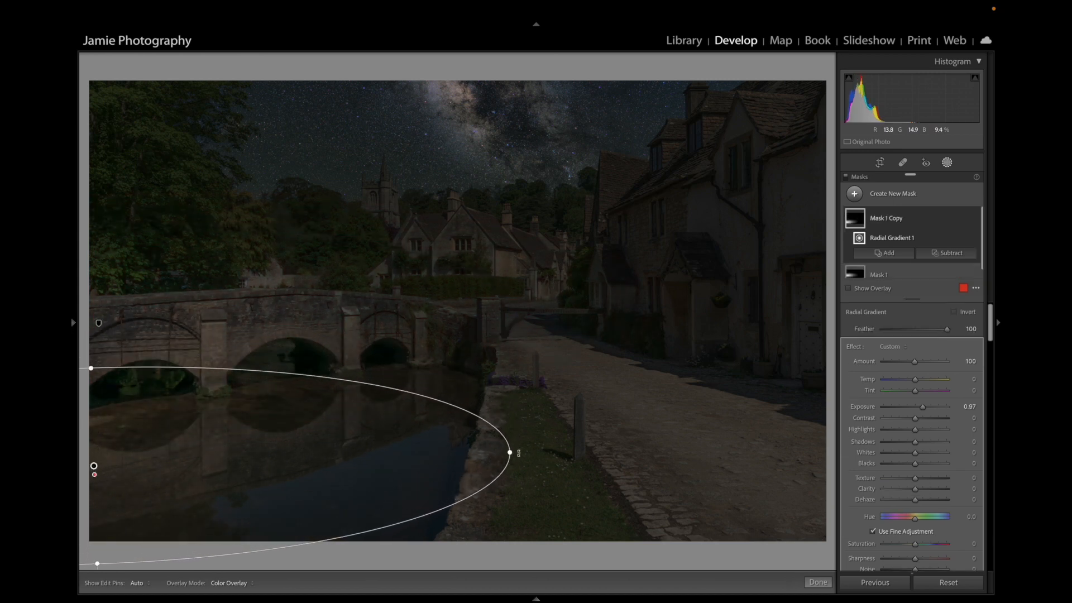
drag(519, 453, 535, 363)
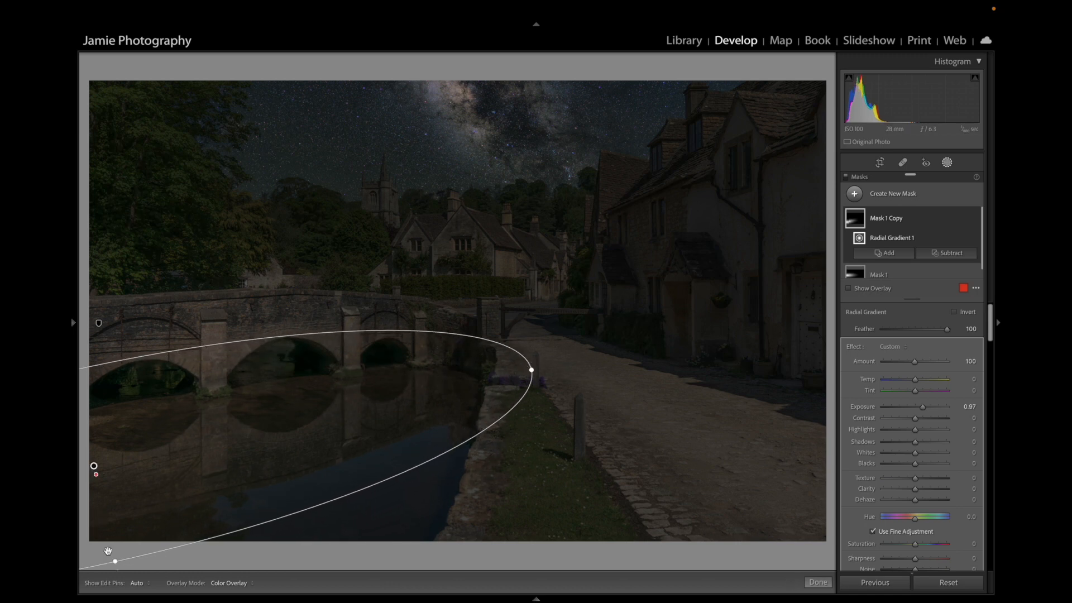
drag(115, 561, 112, 541)
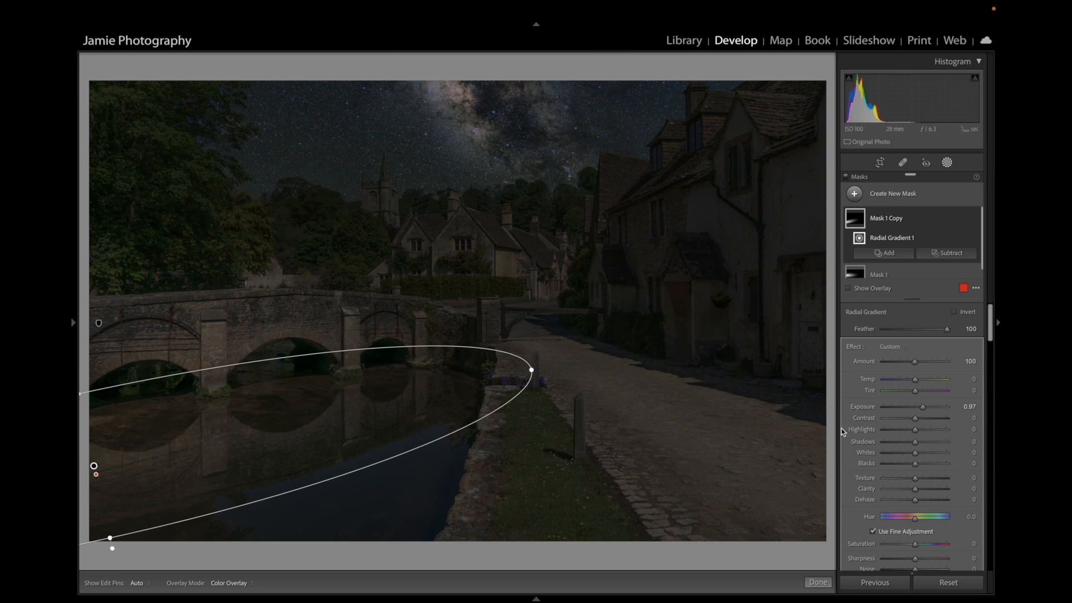
drag(924, 411, 922, 412)
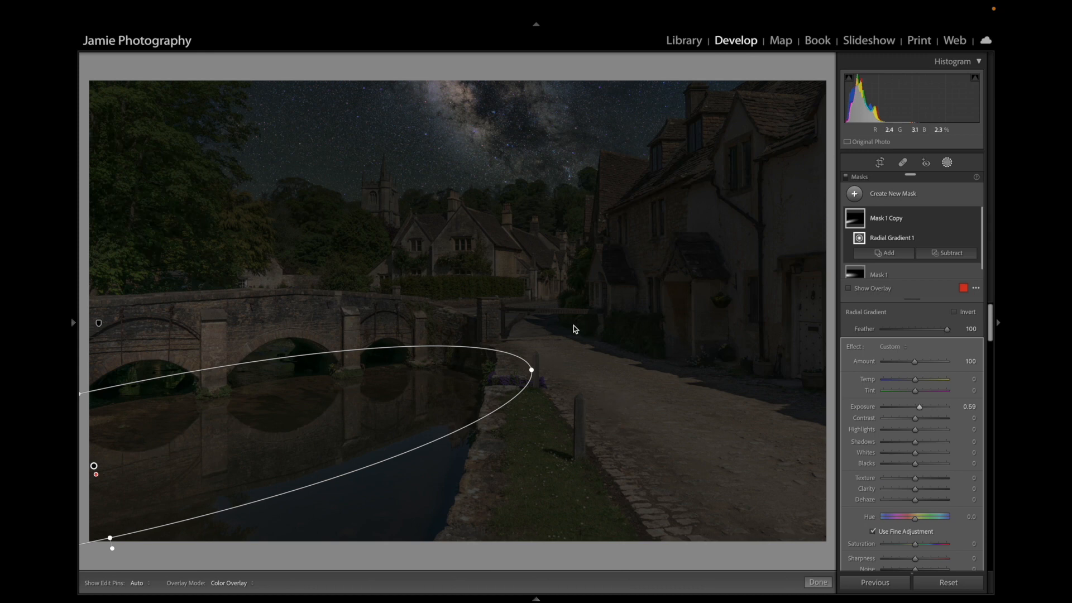
- Add a large radial gradient mask spreading from the right-hand cottages to the church, with Shadows 100 and Exposure 0.66
click(887, 194)
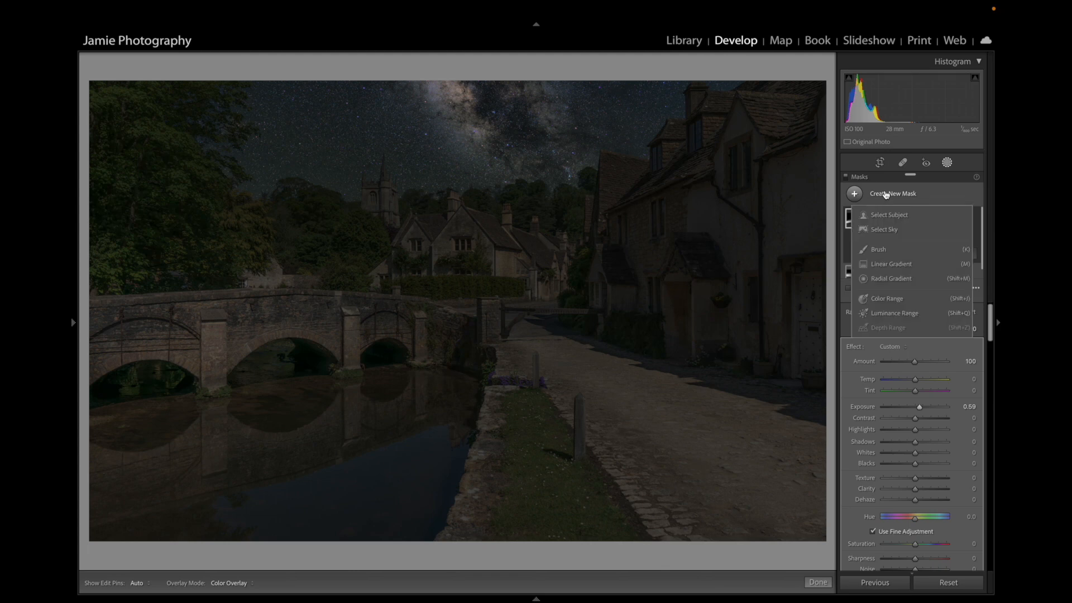
click(891, 279)
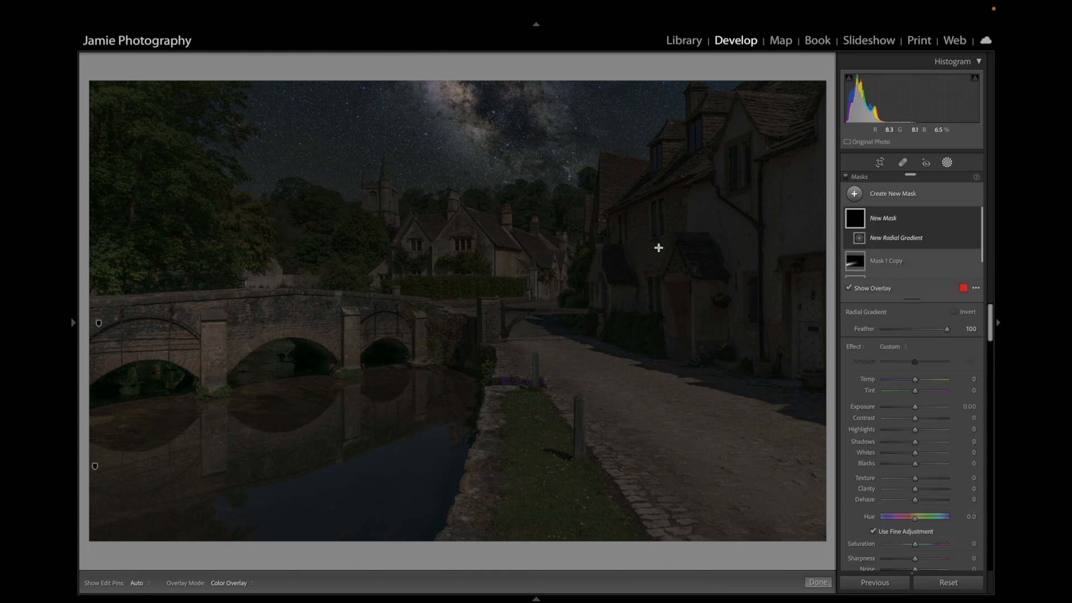
drag(696, 222, 392, 392)
drag(698, 222, 819, 251)
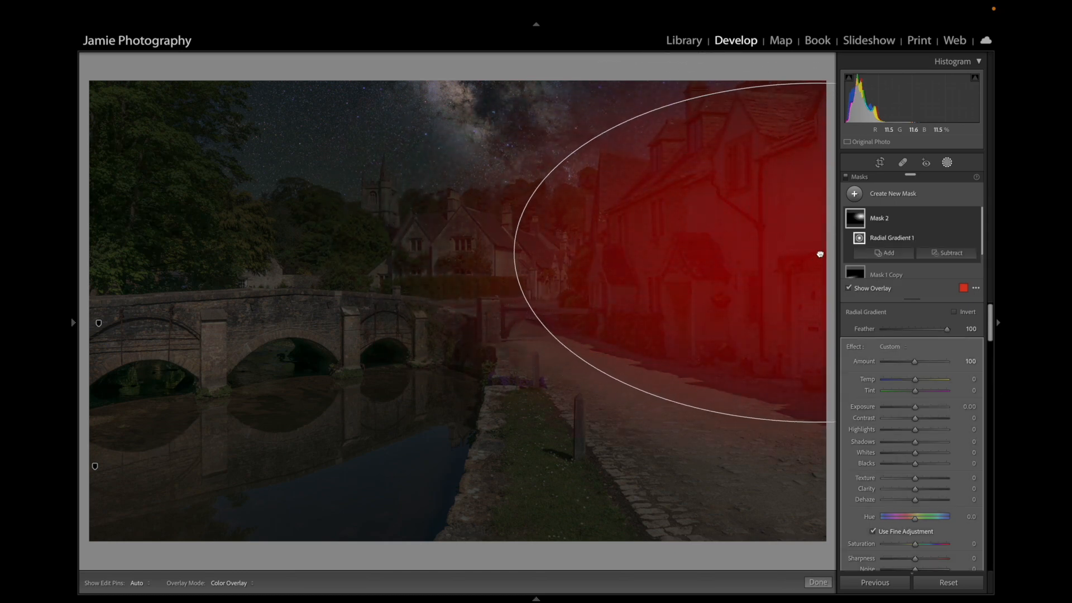
drag(511, 252, 294, 218)
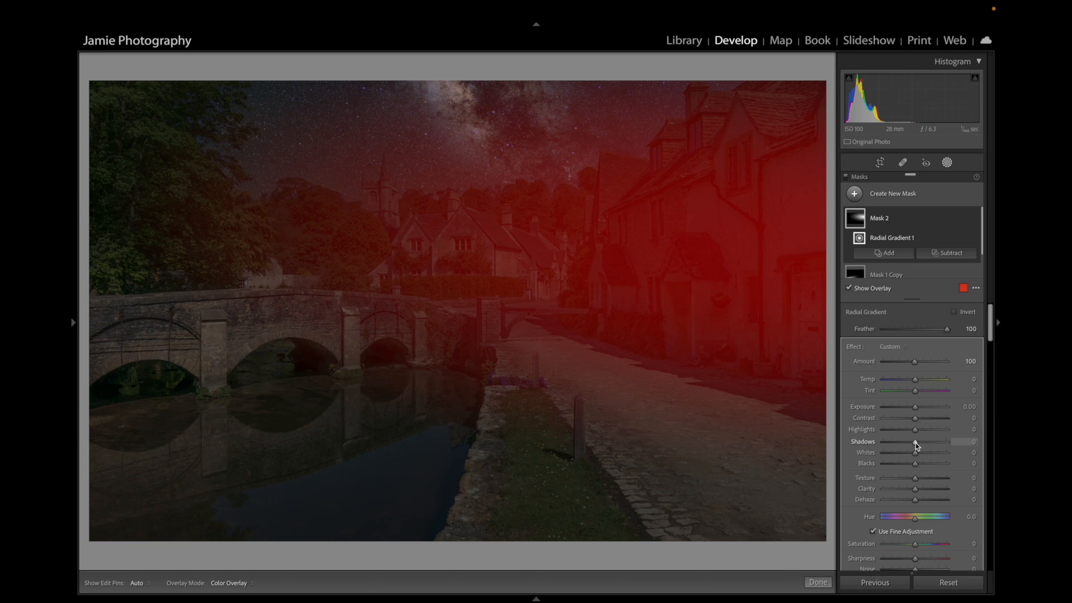
drag(915, 443, 927, 443)
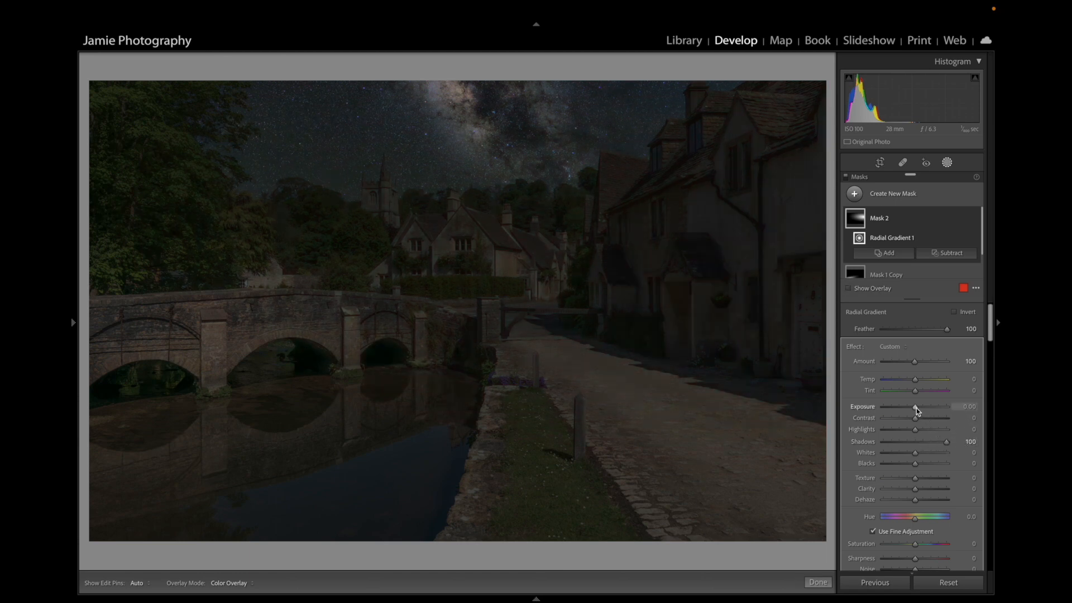
drag(916, 408, 921, 409)
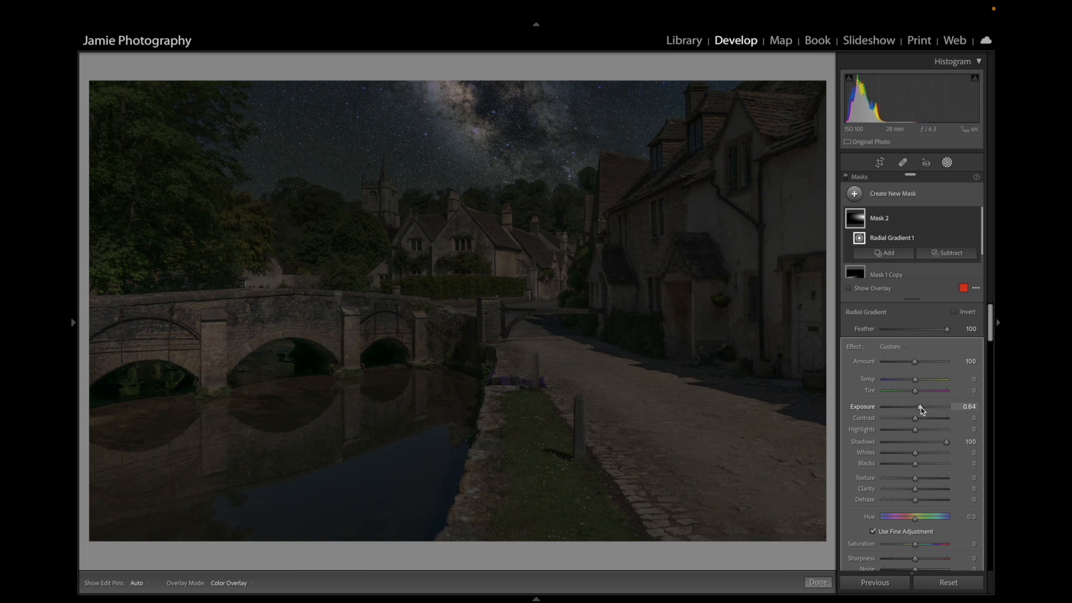
mouse_move(662, 349)
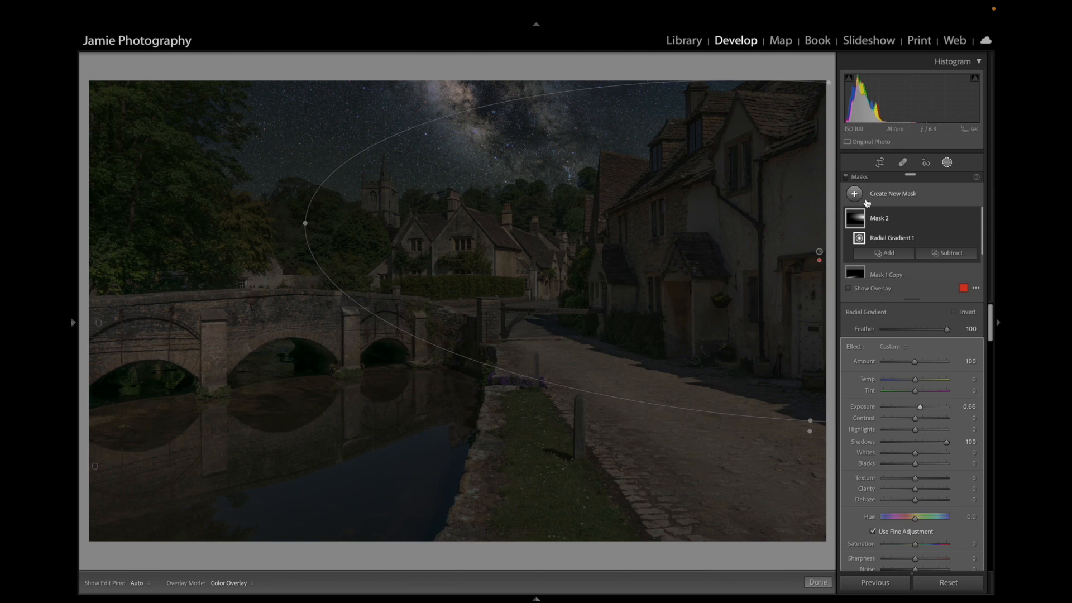
- Add another radial gradient mask across the cottage wall and white door at 100% zoom, and return to the full view
click(884, 194)
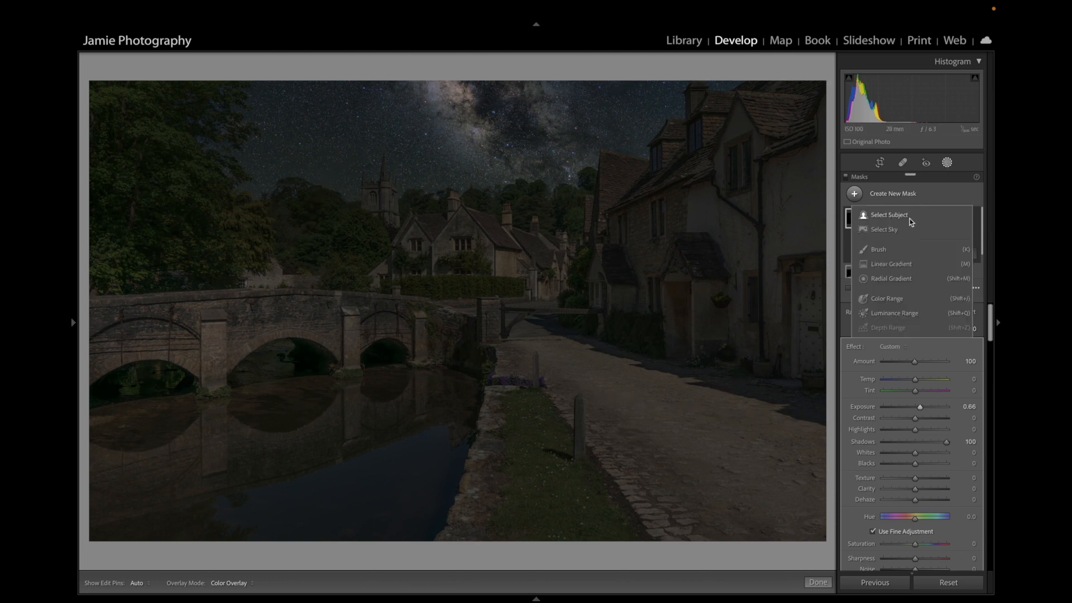
click(891, 278)
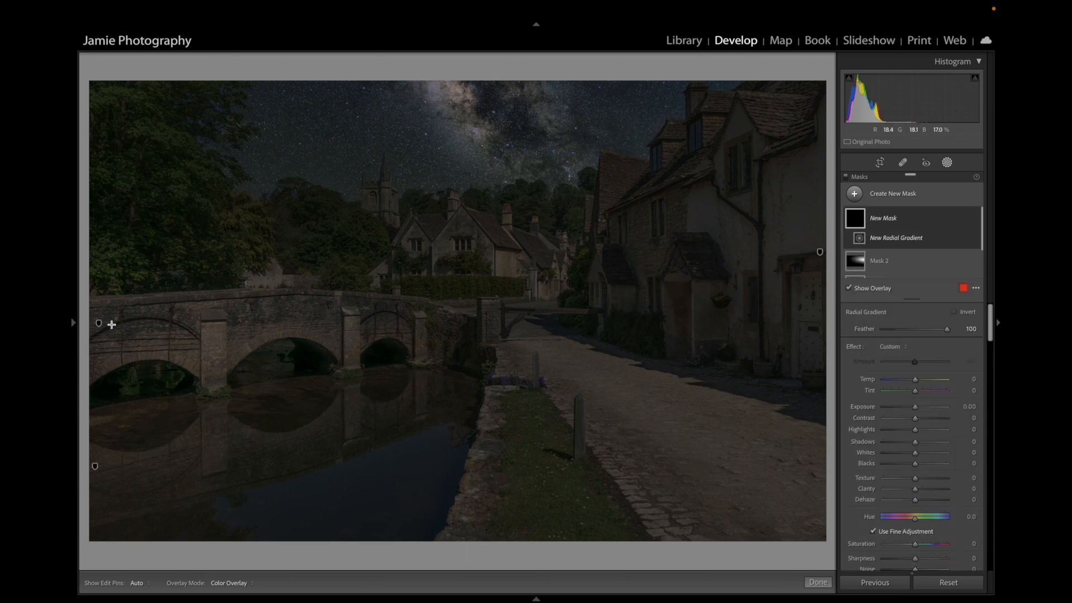
mouse_move(74, 322)
click(195, 61)
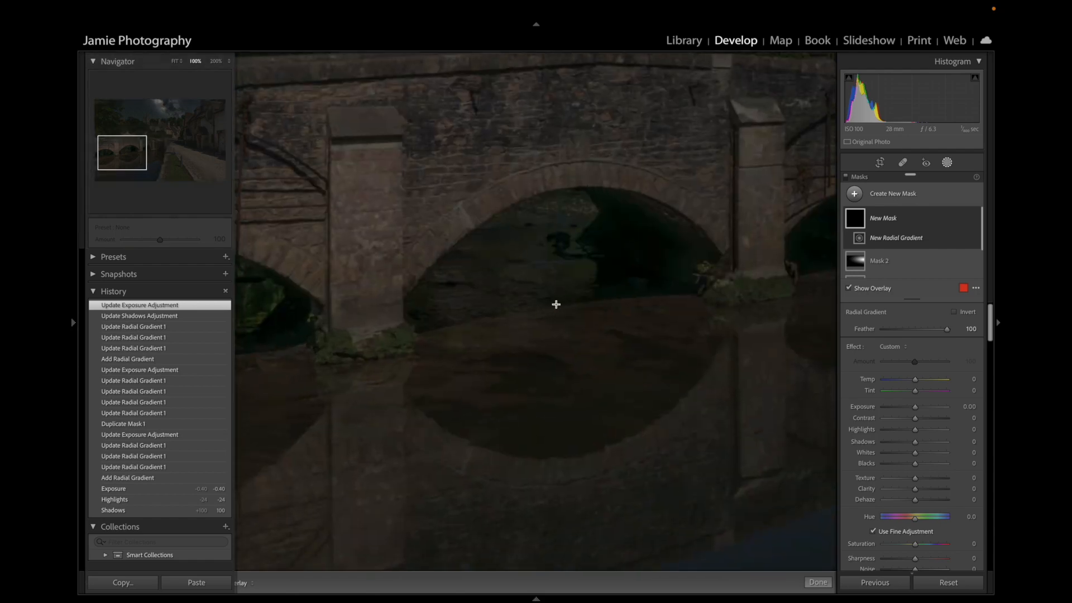
drag(678, 280, 217, 238)
drag(624, 237, 241, 288)
drag(569, 260, 312, 357)
drag(670, 278, 402, 374)
drag(631, 320, 494, 263)
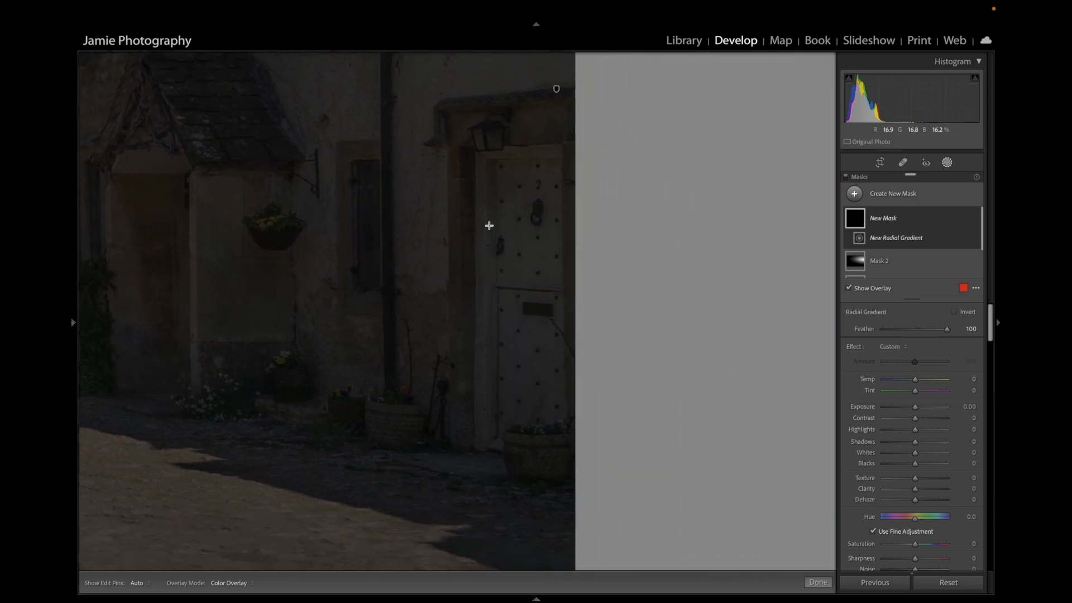
drag(359, 258, 759, 201)
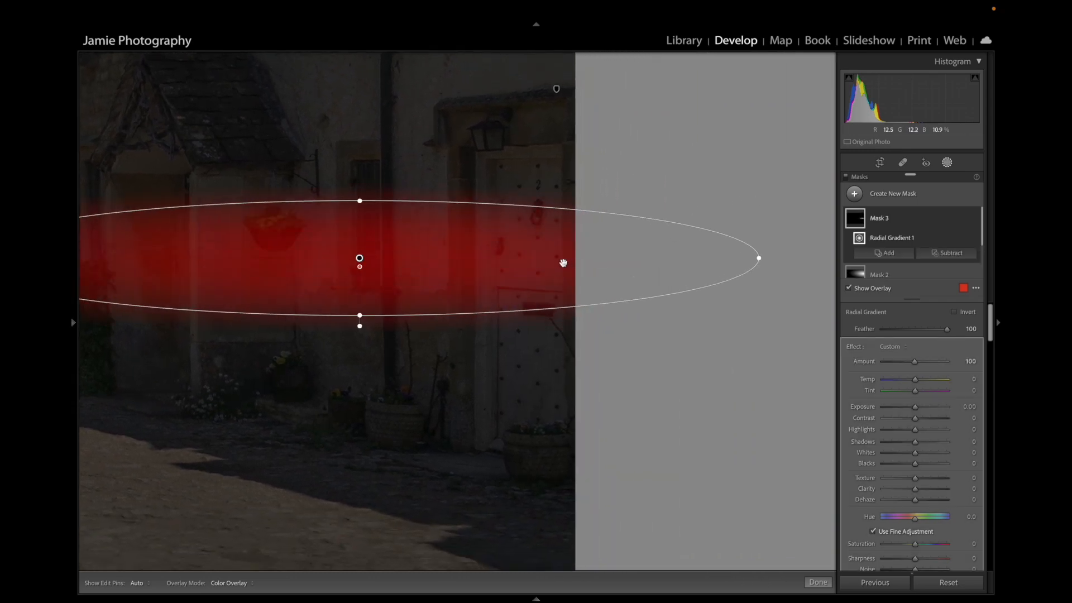
click(547, 264)
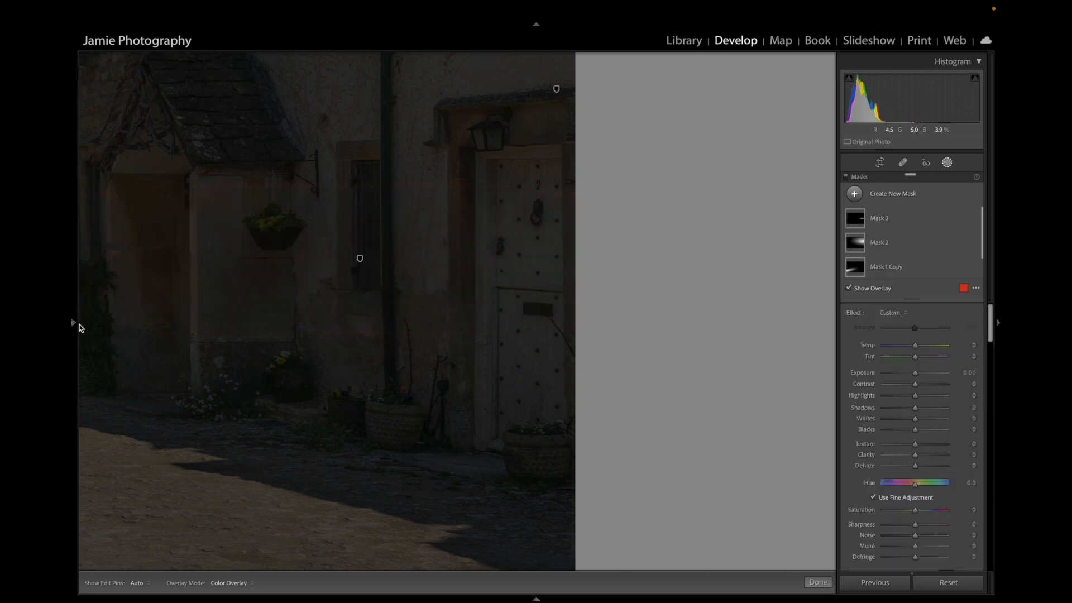
mouse_move(74, 326)
click(175, 61)
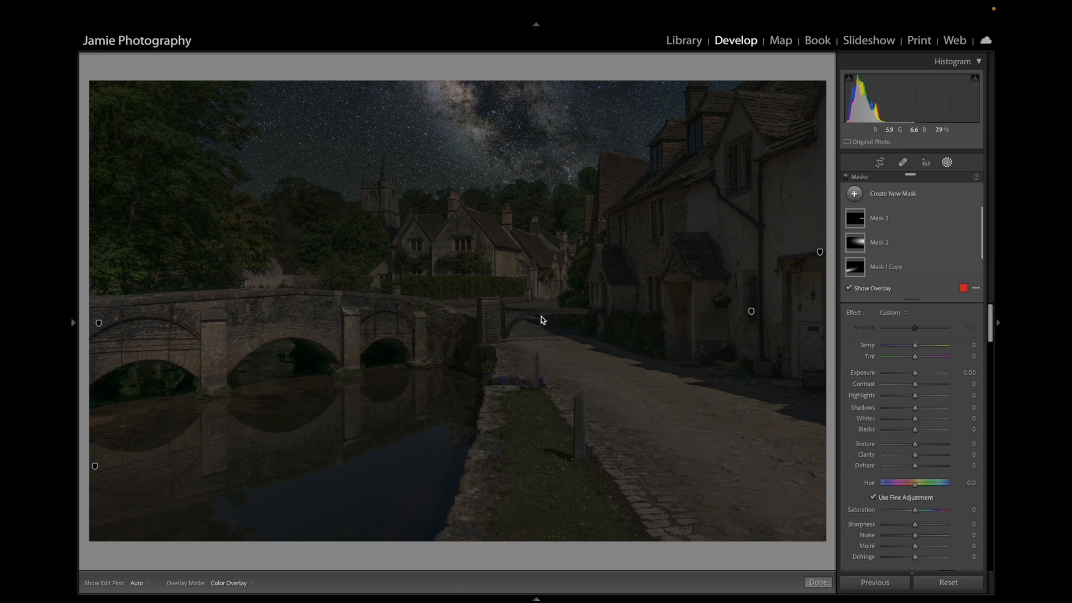
- Open the photo in Adobe Photoshop 2022 as a copy with Lightroom adjustments
right_click(489, 340)
mouse_move(514, 368)
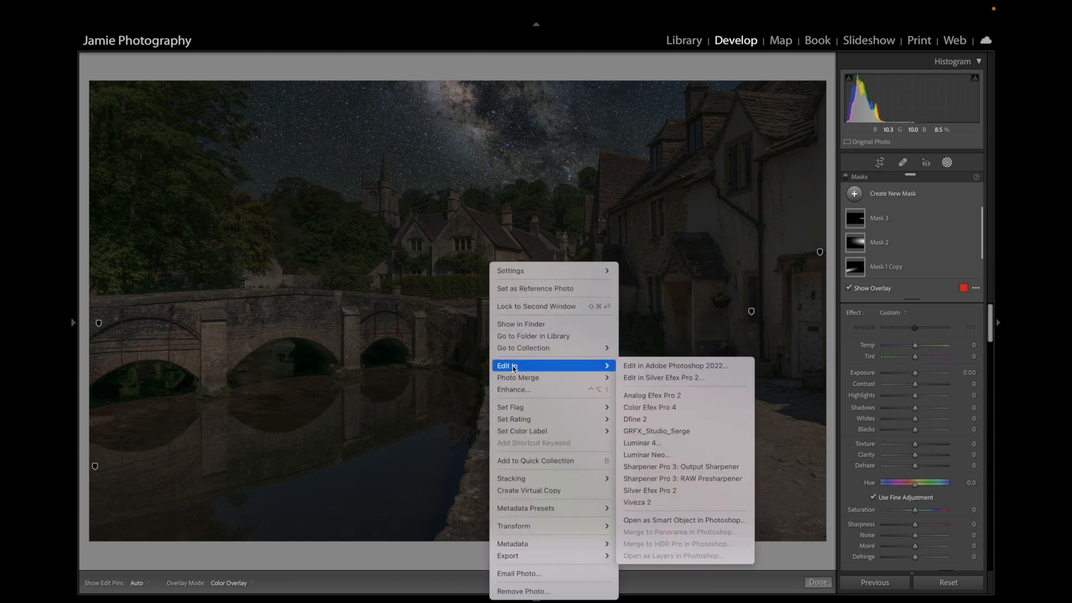
click(635, 370)
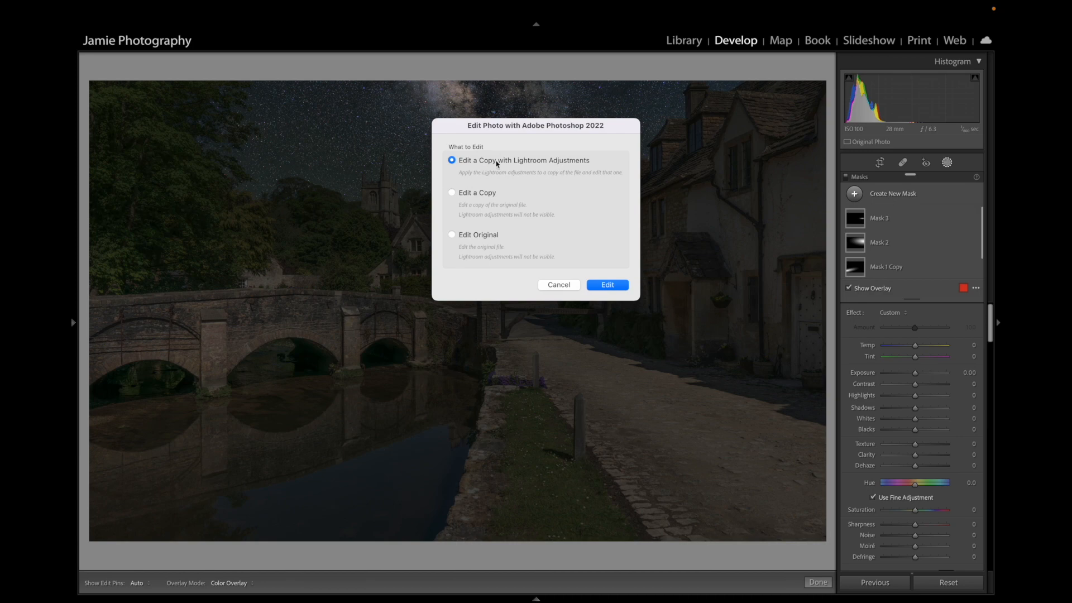
click(609, 285)
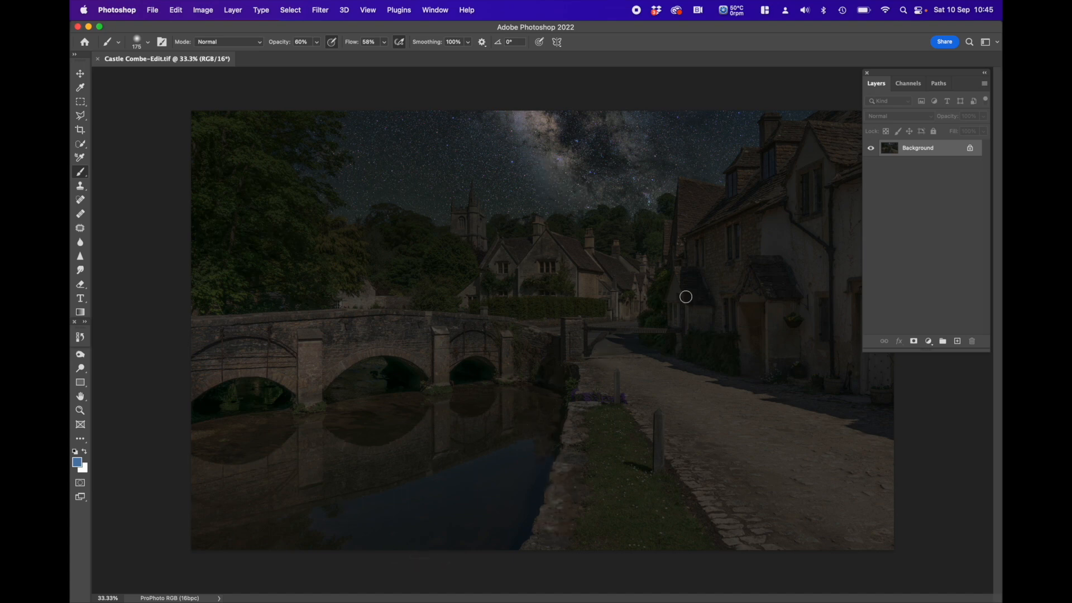
- Unlock the background layer and duplicate it as "reflection", placing the duplicate beneath the hidden Layer 0
click(971, 150)
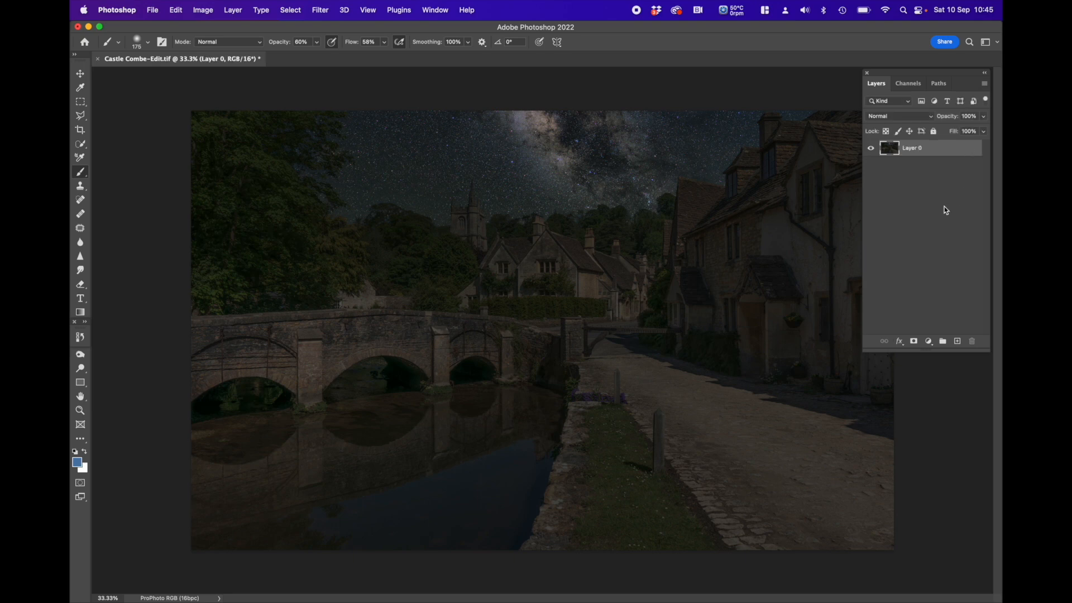
right_click(928, 152)
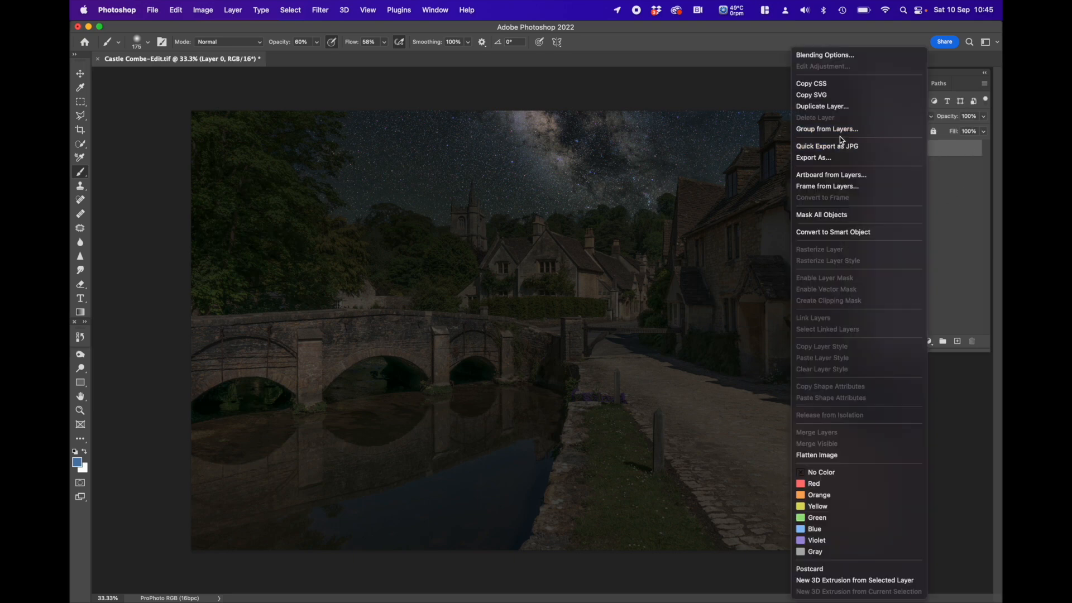
click(834, 106)
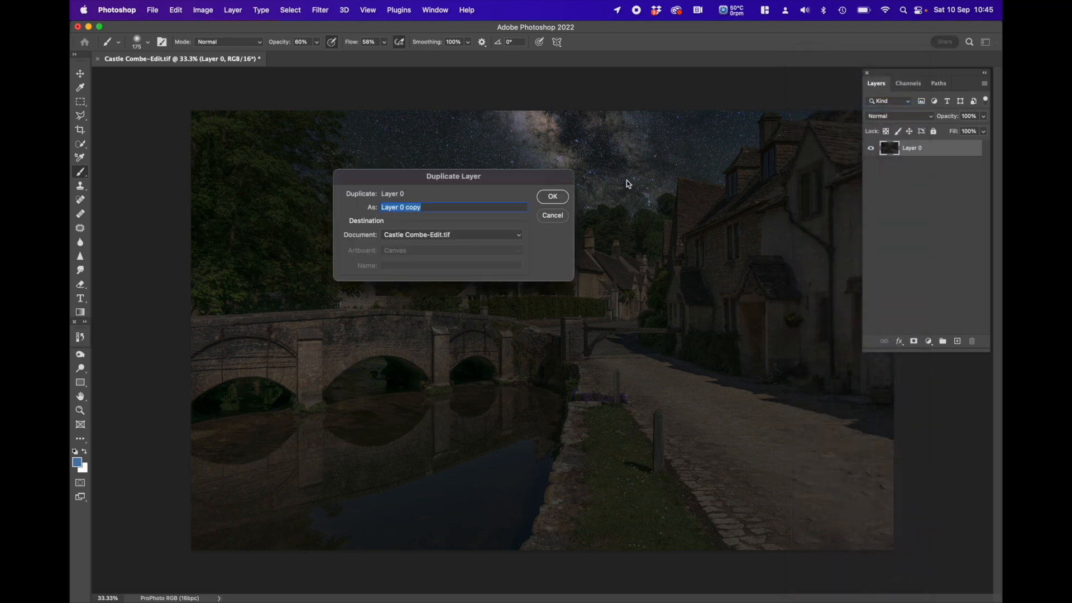
text(reflection)
click(556, 198)
drag(910, 156, 916, 175)
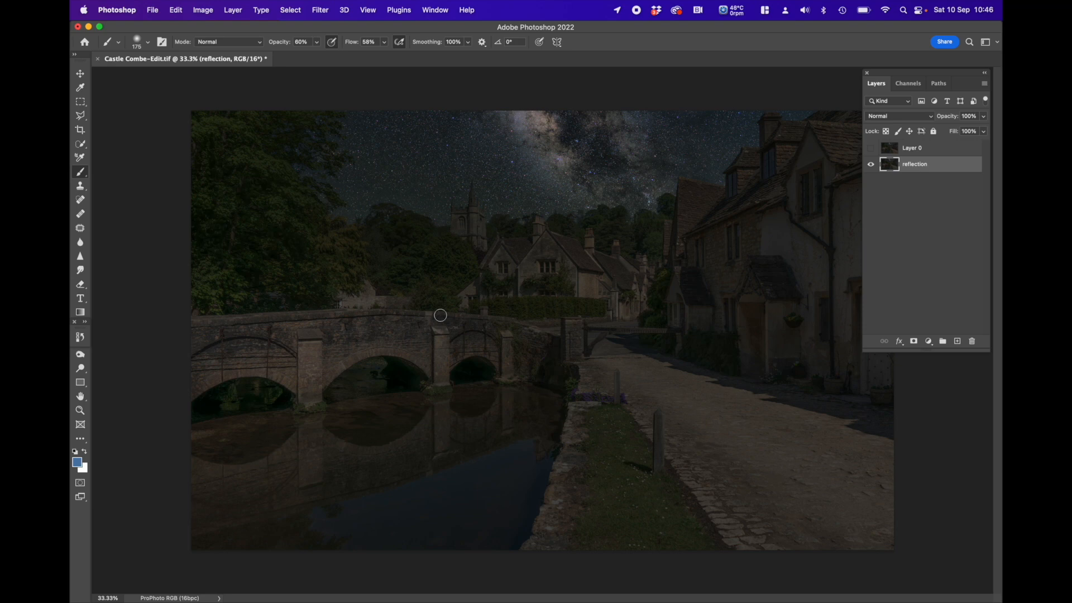
- Select the whole reflection layer, flip it vertically with Free Transform, and make Layer 0 visible again
key(super+a)
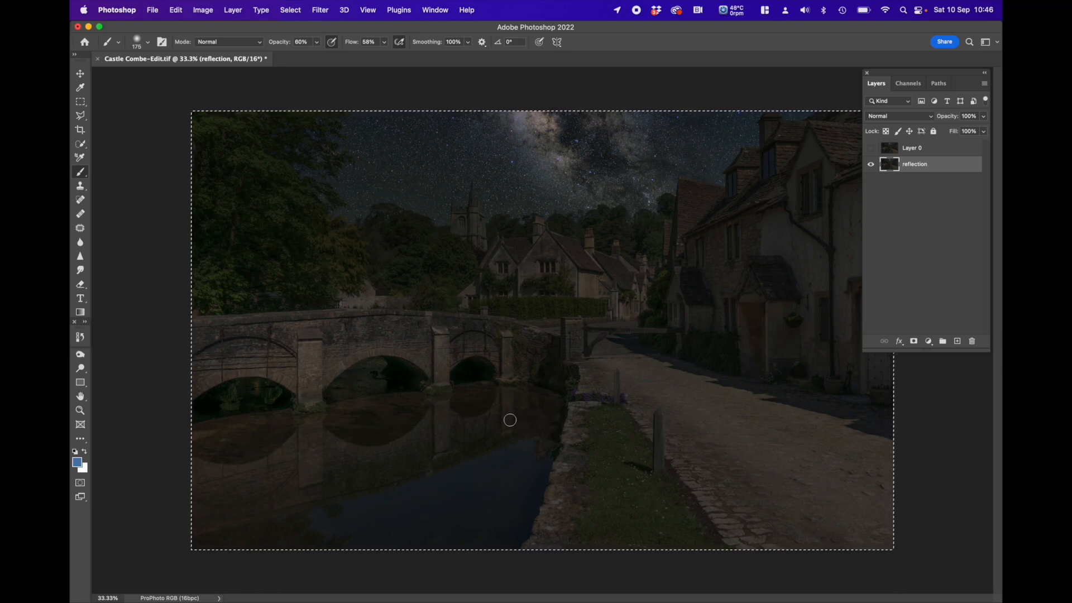
key(super+t)
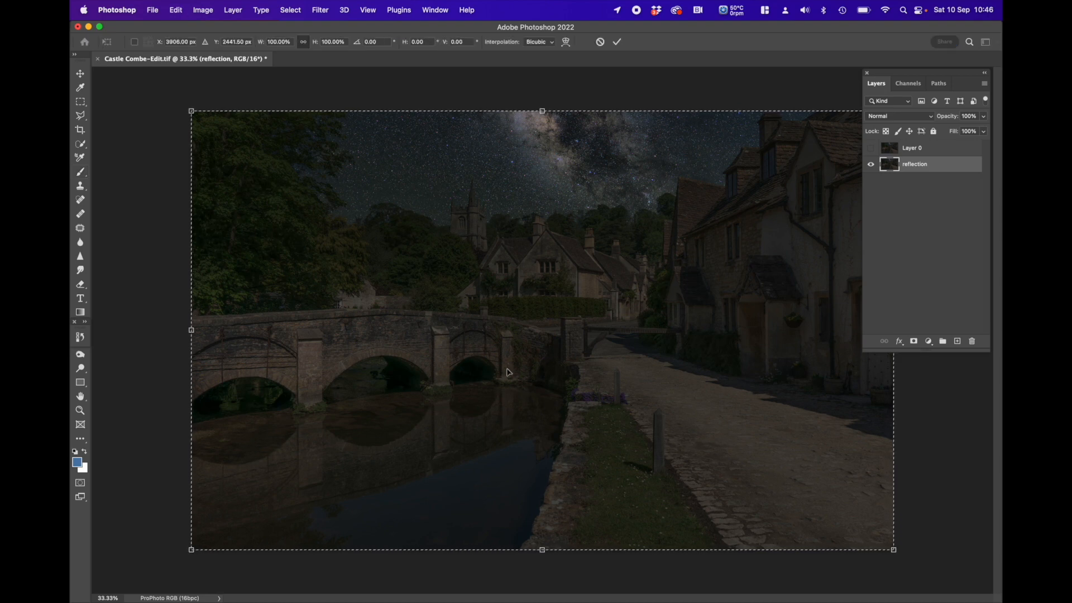
right_click(514, 296)
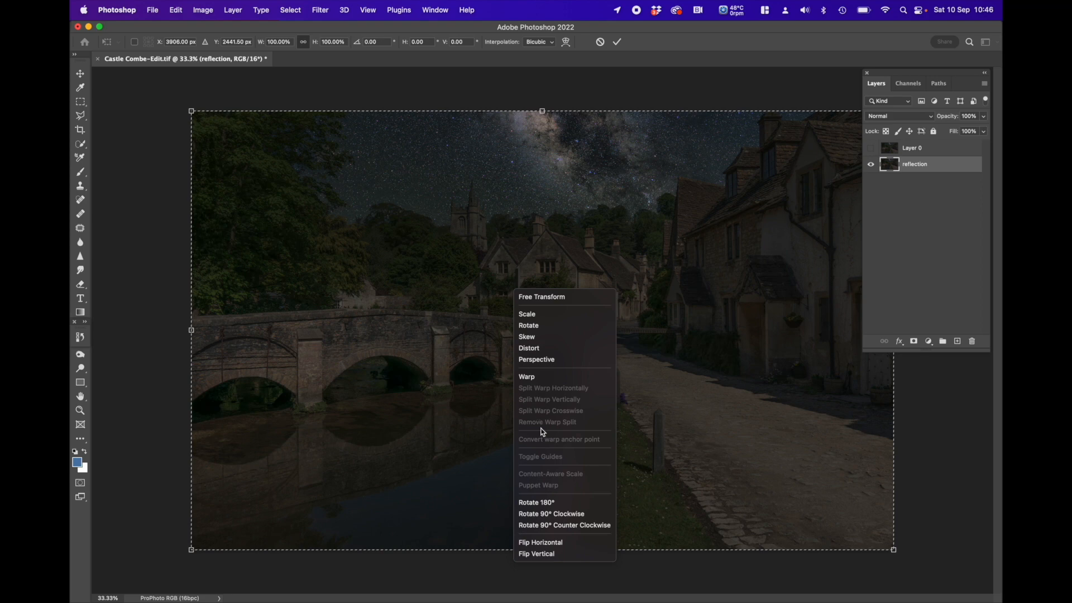
click(539, 554)
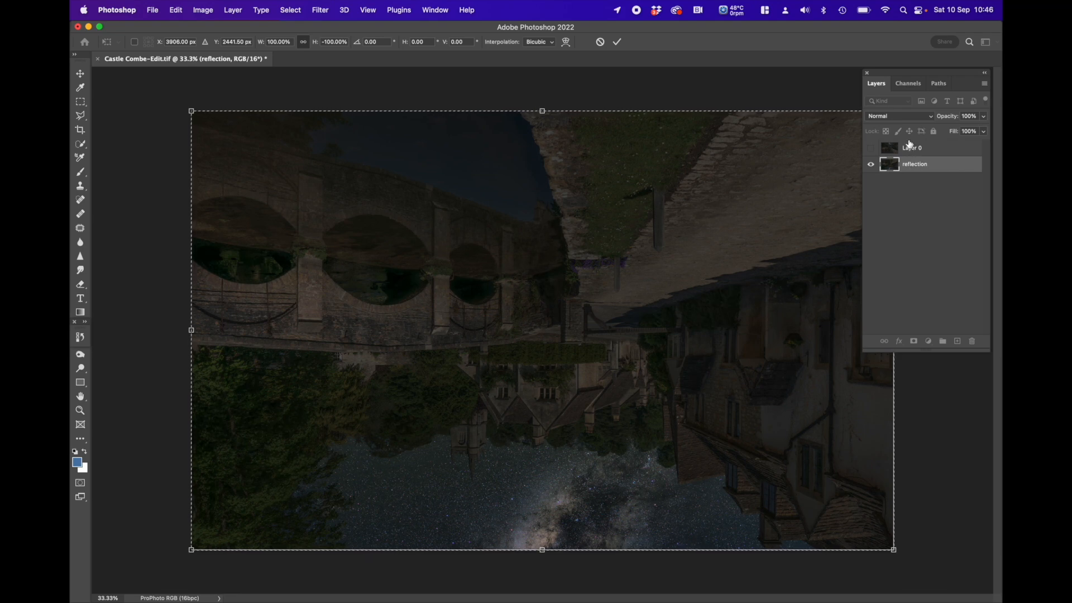
click(871, 149)
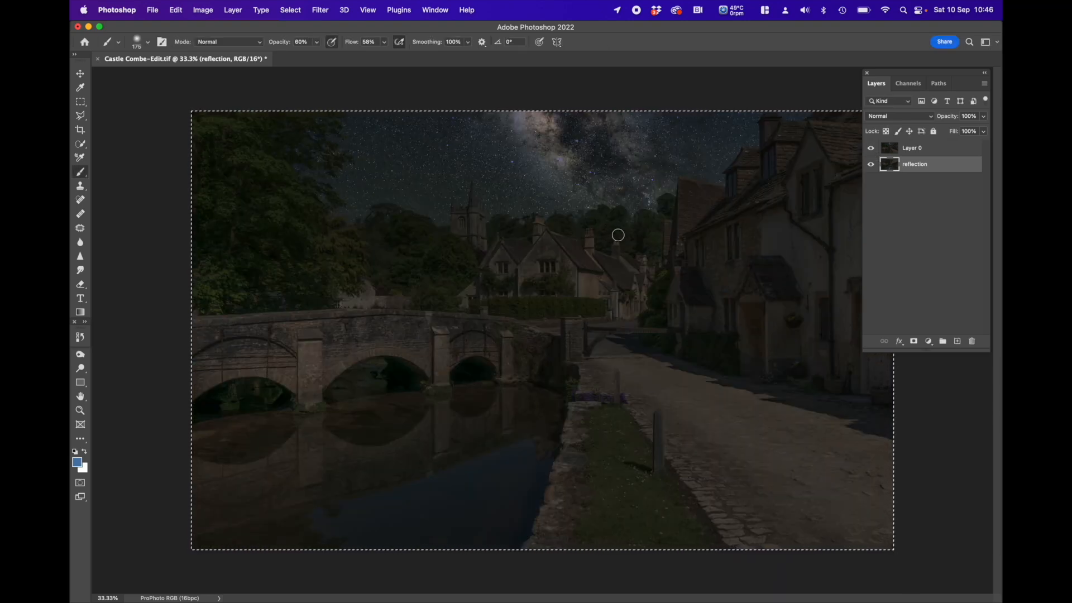
- Set the blend mode of Layer 0 to Screen to see it overlaid with the flipped reflection
click(892, 151)
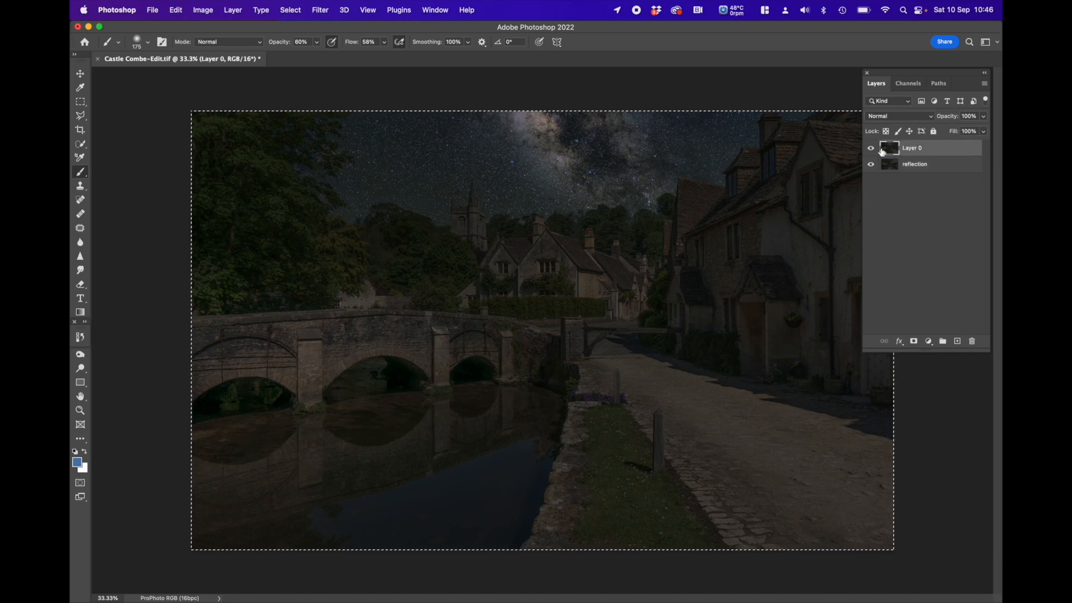
click(895, 116)
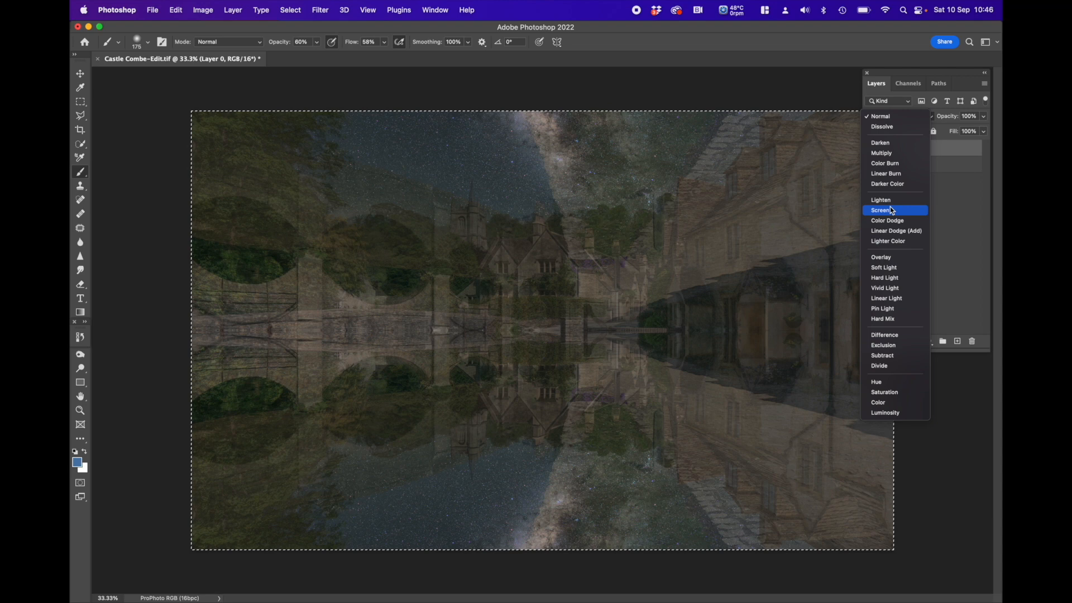
click(891, 210)
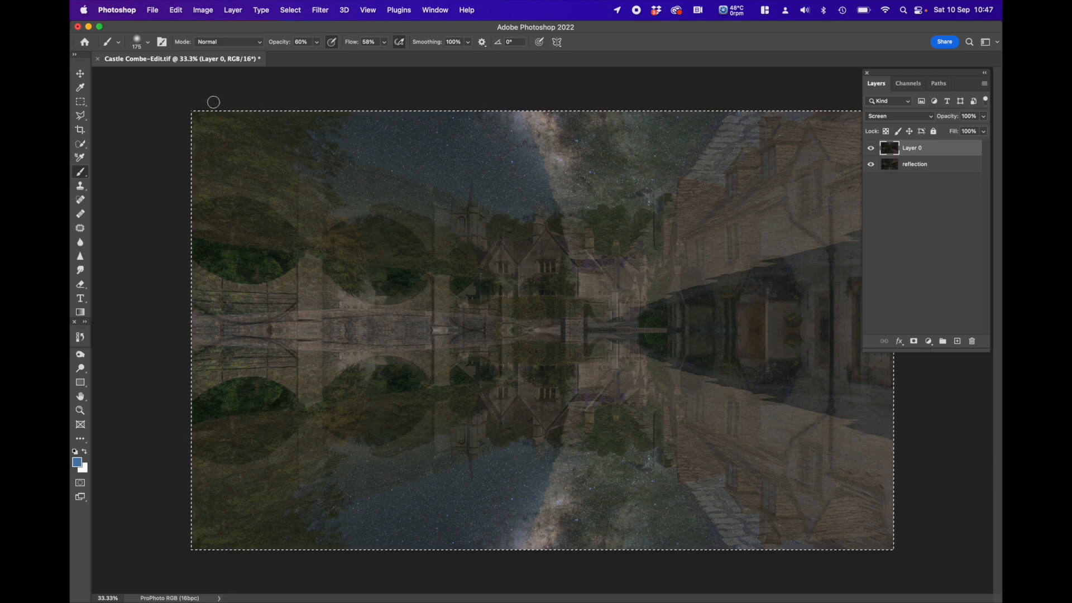
- Try shifting the reflection layer with the Move tool, then return it to its original alignment at 0 px offset
click(80, 74)
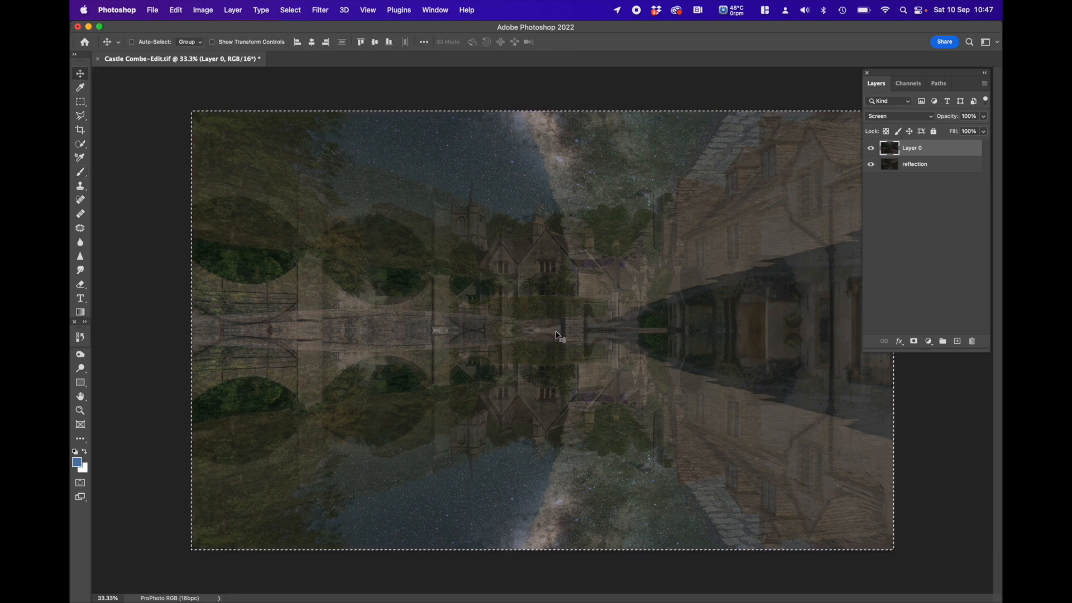
drag(557, 335, 529, 355)
click(887, 168)
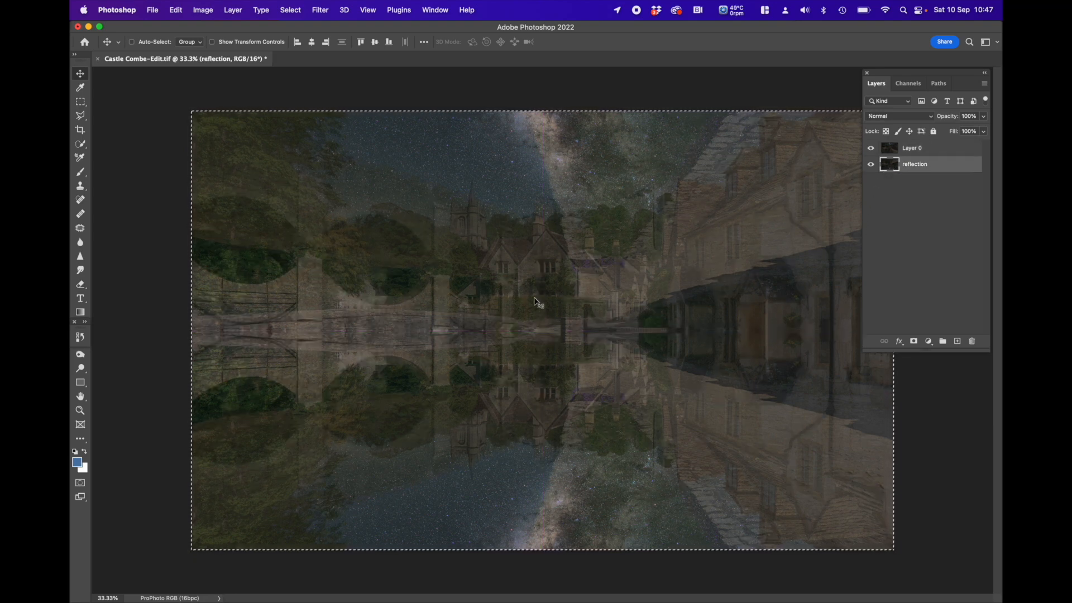
mouse_move(550, 309)
mouse_down()
mouse_move(550, 426)
mouse_move(544, 297)
mouse_move(548, 306)
mouse_up()
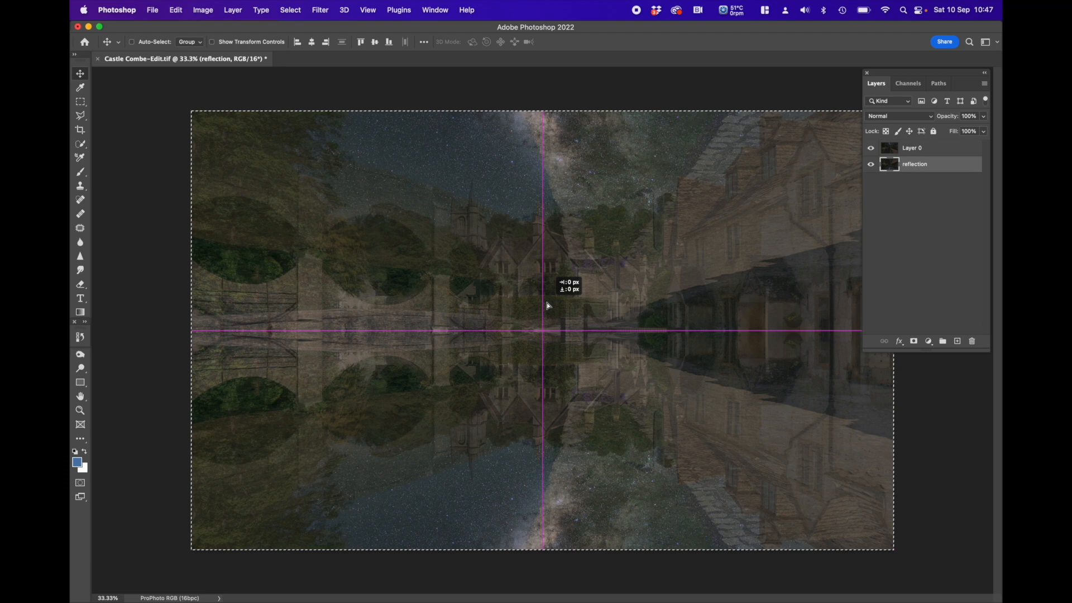
mouse_move(548, 306)
mouse_down()
mouse_move(549, 331)
mouse_move(549, 309)
mouse_up()
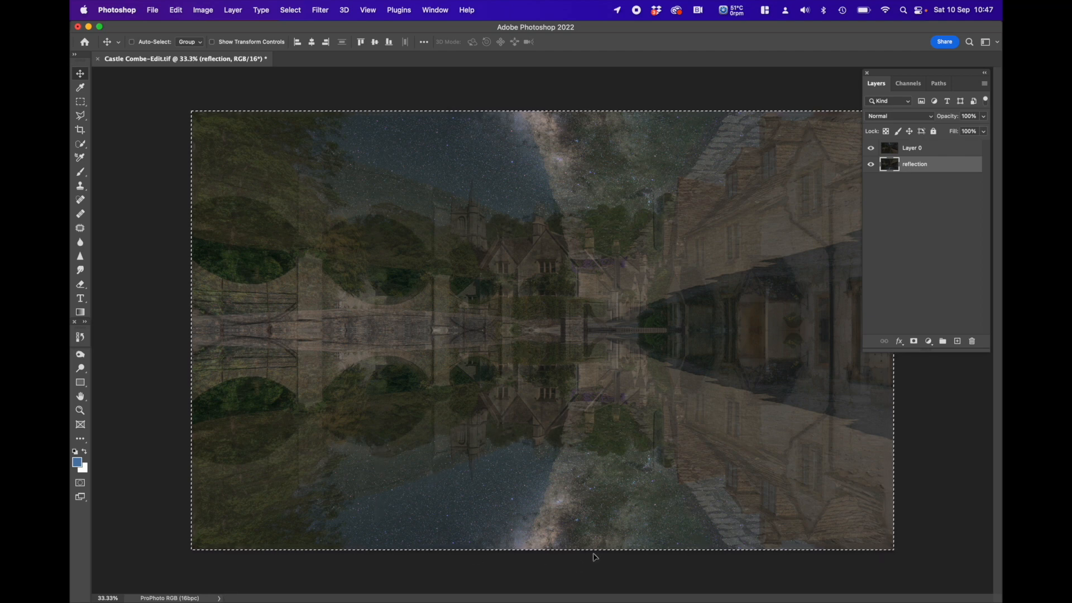
- Return Layer 0 to Normal blend mode and add a white layer mask to it
click(896, 149)
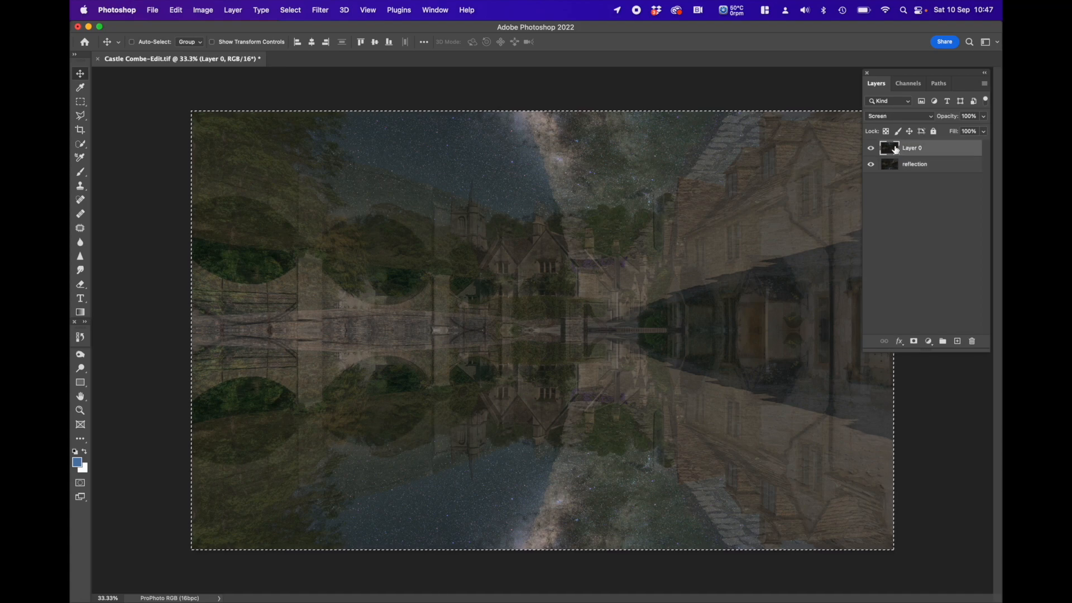
click(895, 116)
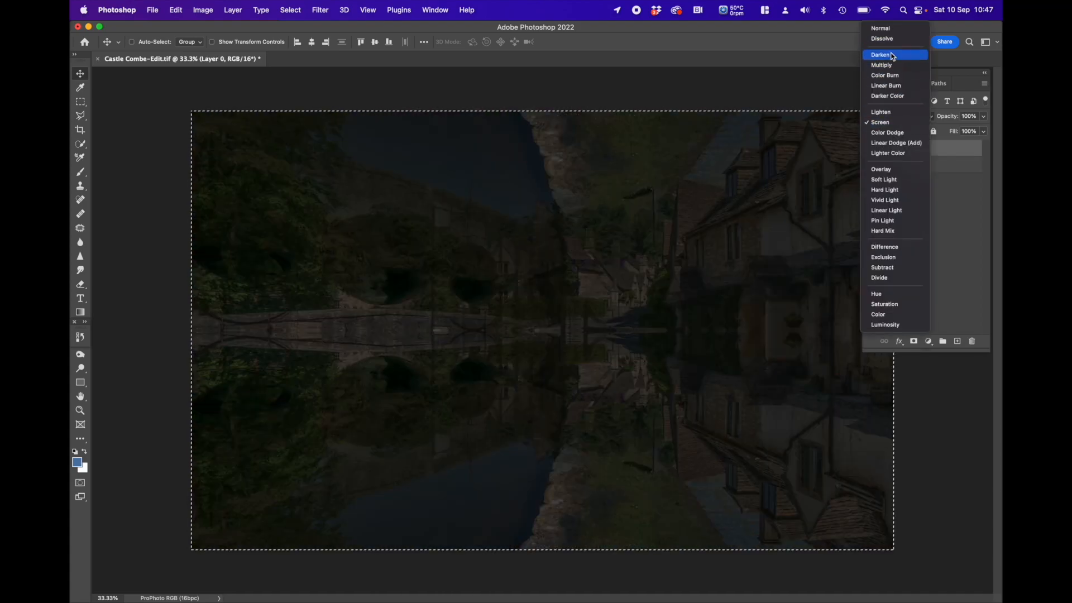
click(886, 30)
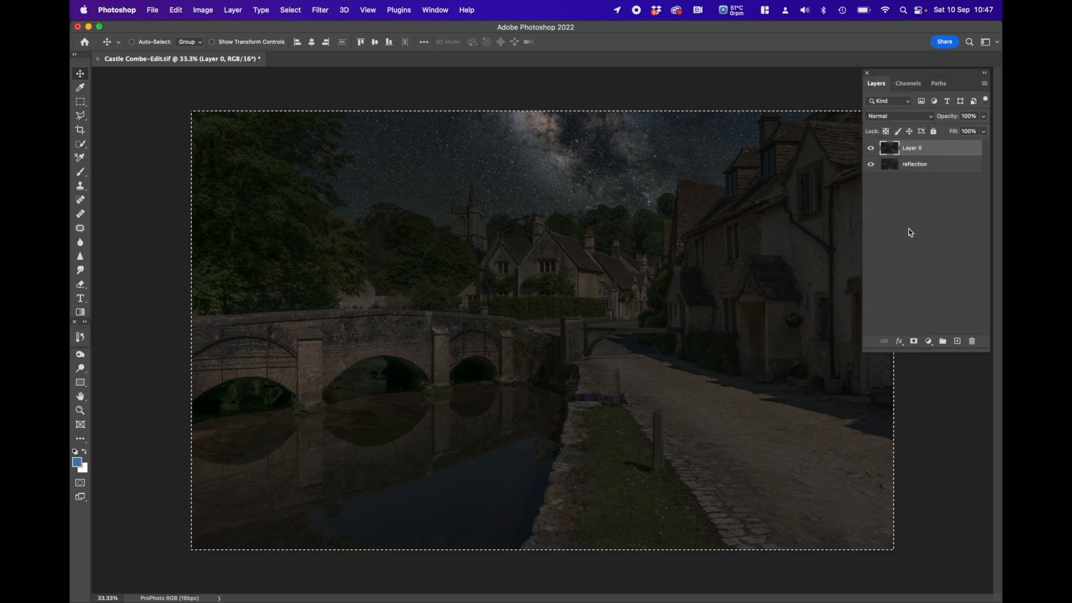
click(914, 342)
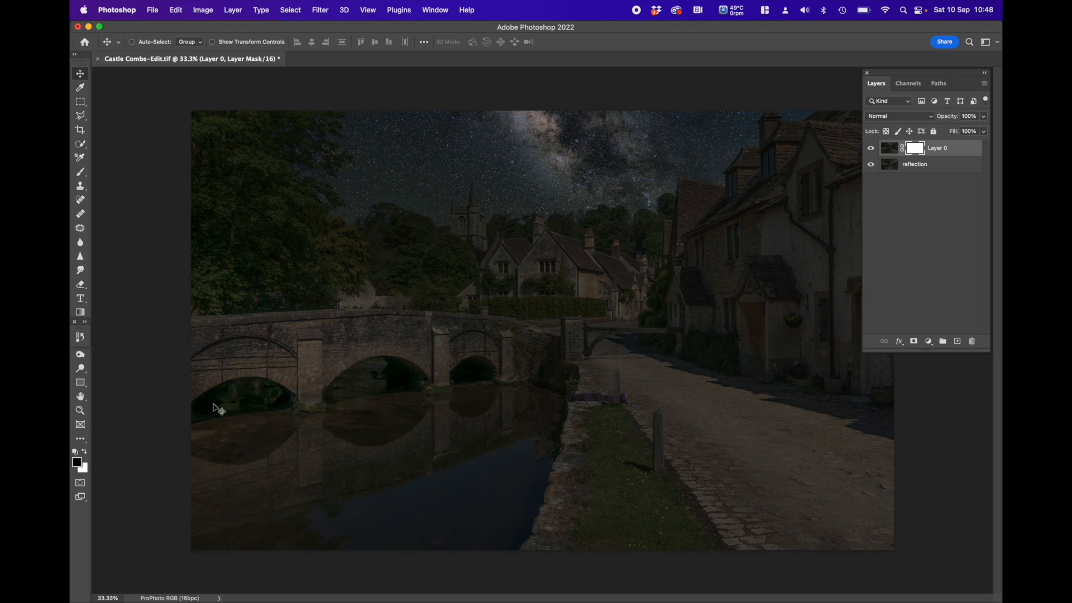
- Check that the foreground colour is black (000000) and swap it back and forth with the white background colour
click(78, 464)
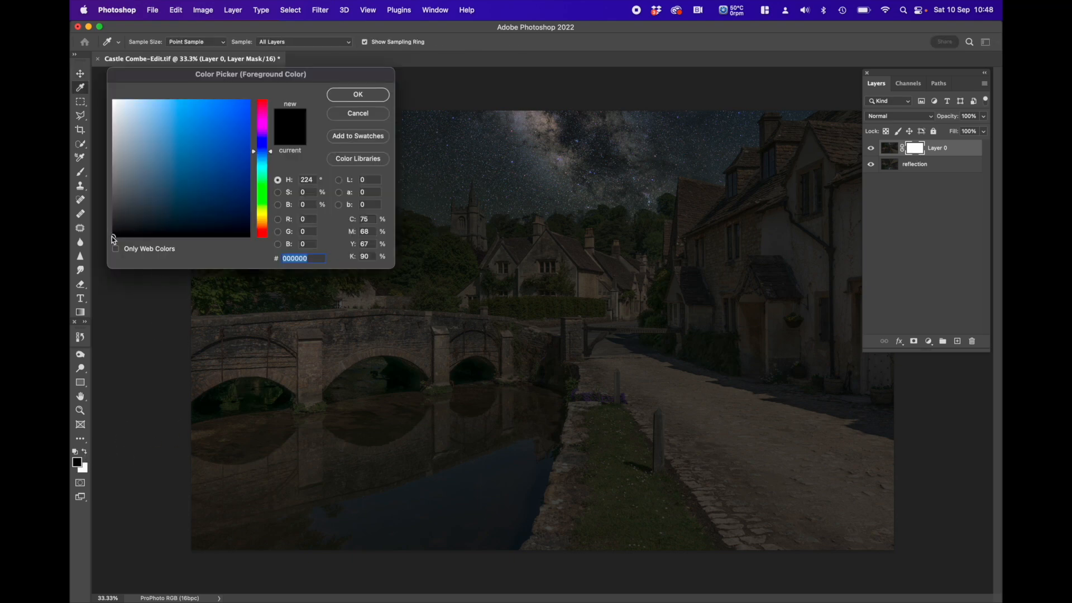
click(358, 96)
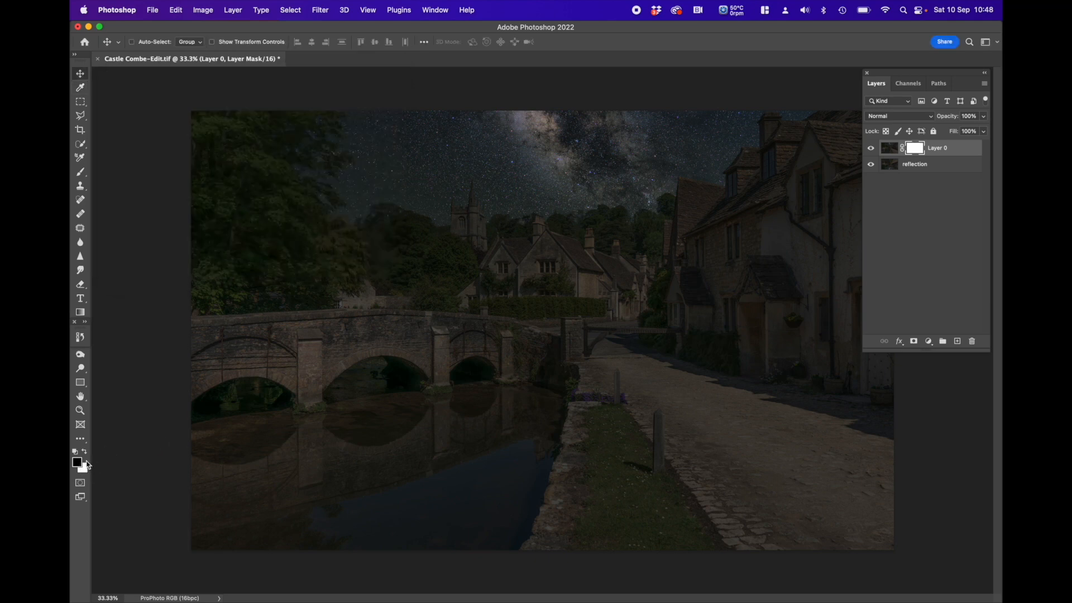
click(85, 453)
click(86, 453)
click(86, 453)
click(85, 453)
click(85, 453)
click(85, 452)
- Set up the Brush tool with increased hardness, 50% opacity and 40% flow
click(84, 174)
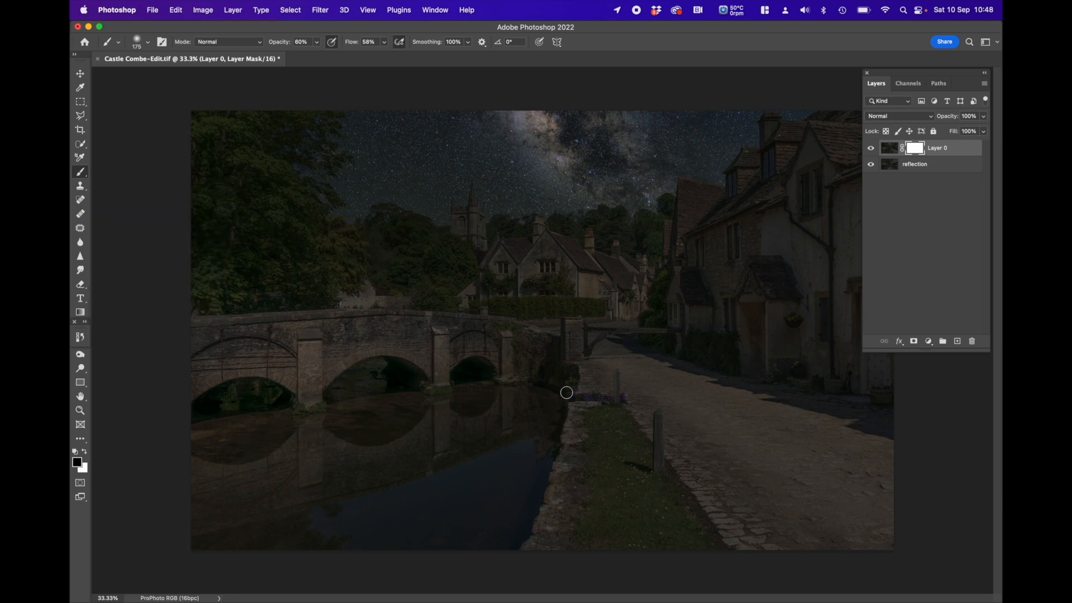
click(151, 47)
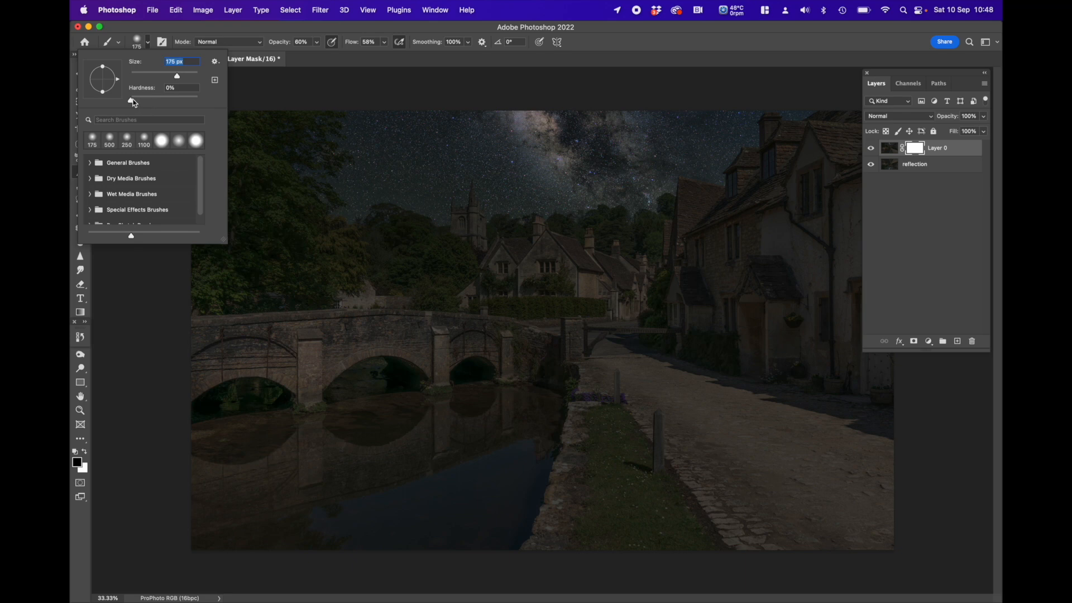
drag(151, 102, 186, 100)
click(317, 43)
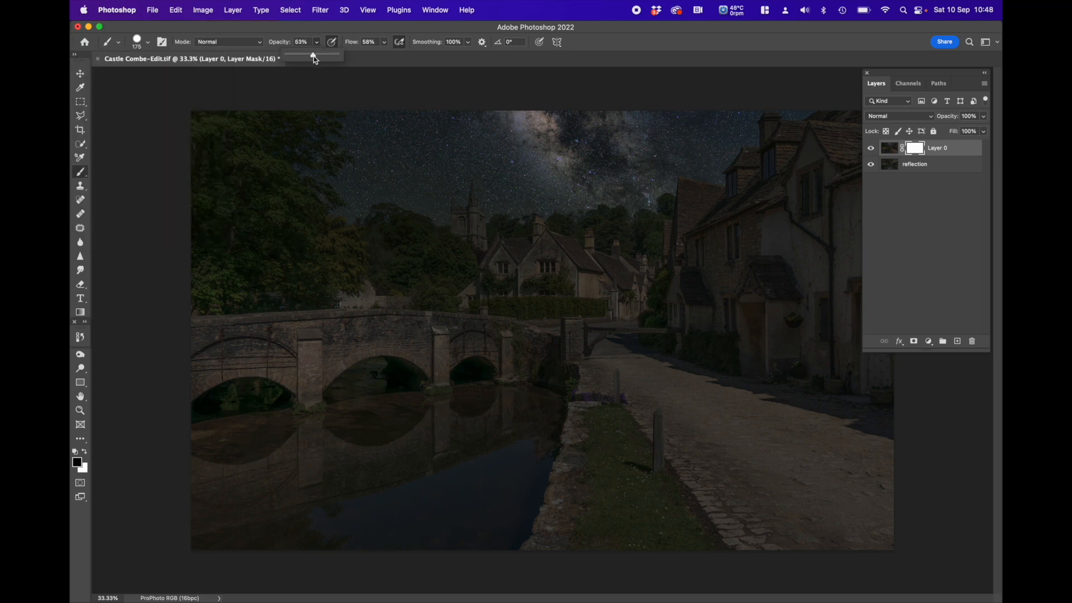
click(385, 43)
drag(377, 60, 384, 61)
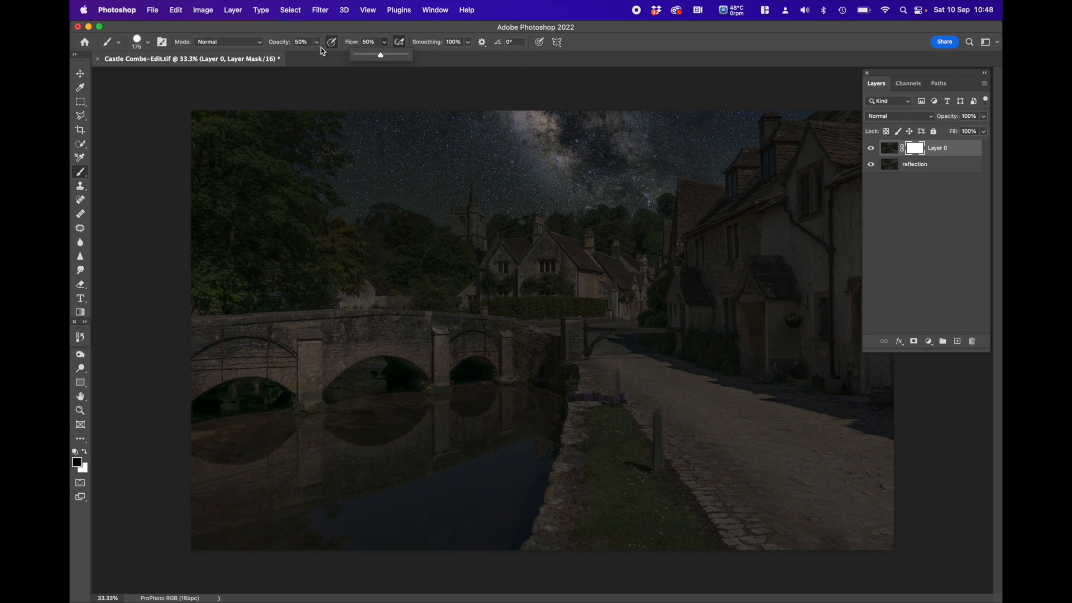
click(384, 43)
drag(382, 56, 380, 55)
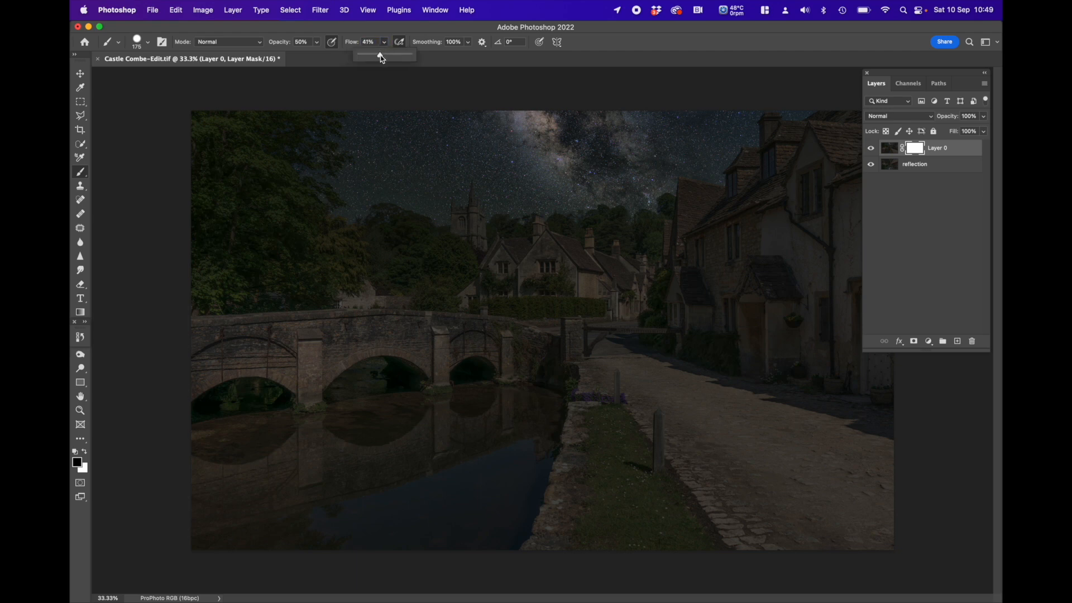
click(465, 68)
- Paint black on Layer 0's mask along the edge where the bridge's reflection meets the blue water, revealing the stars
scroll(451, 523, up, 3)
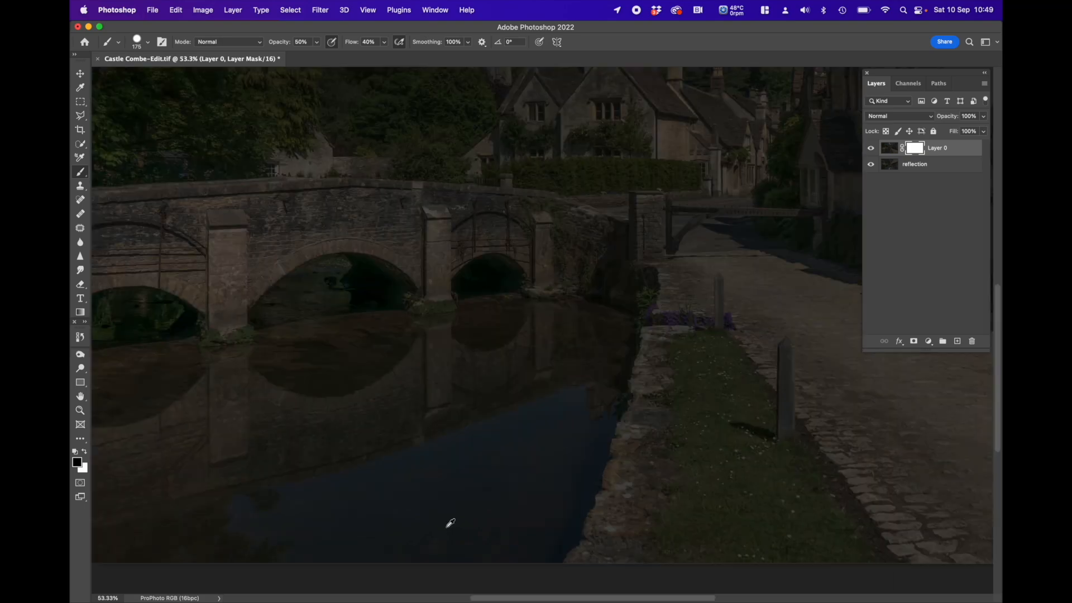
scroll(451, 524, up, 3)
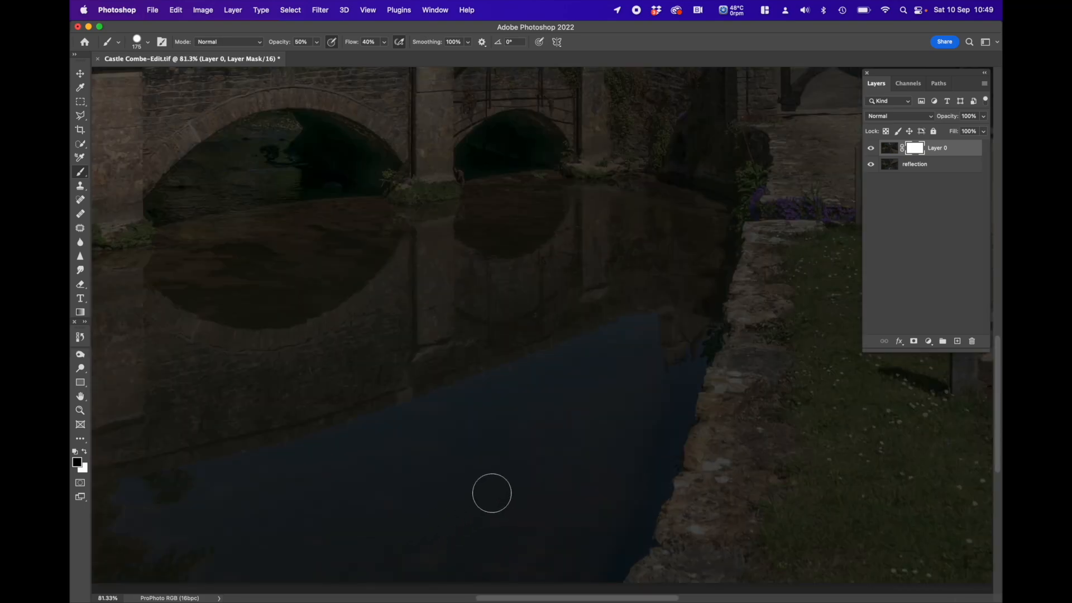
drag(493, 493, 554, 345)
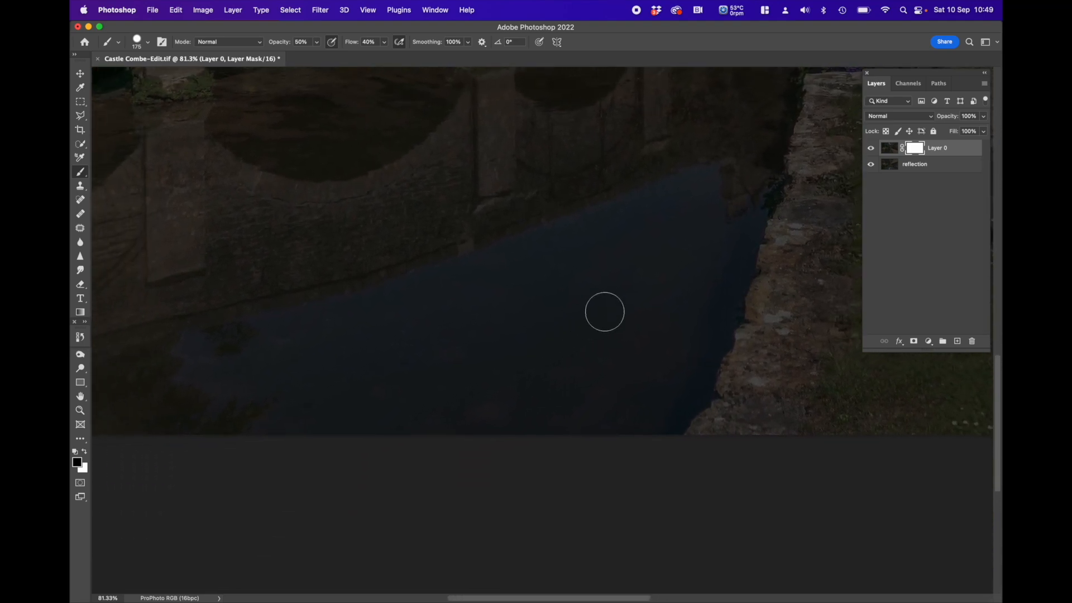
scroll(713, 187, right, 2)
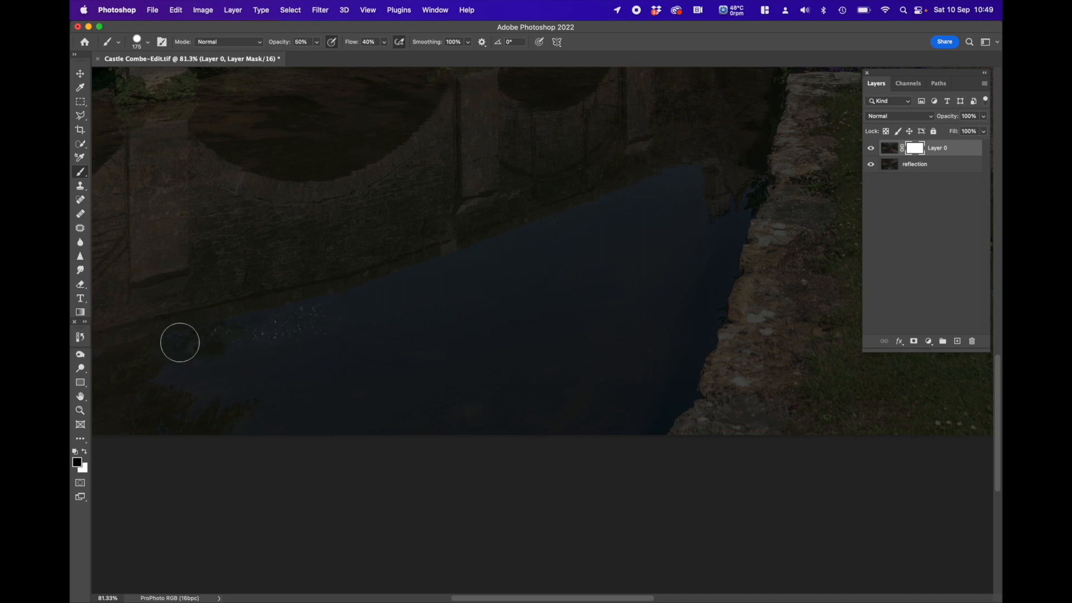
drag(179, 340, 339, 316)
mouse_move(681, 186)
mouse_down()
mouse_move(653, 208)
mouse_move(705, 191)
mouse_move(536, 234)
mouse_move(439, 287)
mouse_move(669, 215)
mouse_move(697, 198)
mouse_move(682, 185)
mouse_move(698, 178)
mouse_move(676, 192)
mouse_move(697, 226)
mouse_move(721, 190)
mouse_move(695, 181)
mouse_move(747, 157)
mouse_move(736, 206)
mouse_move(705, 204)
mouse_move(734, 210)
mouse_up()
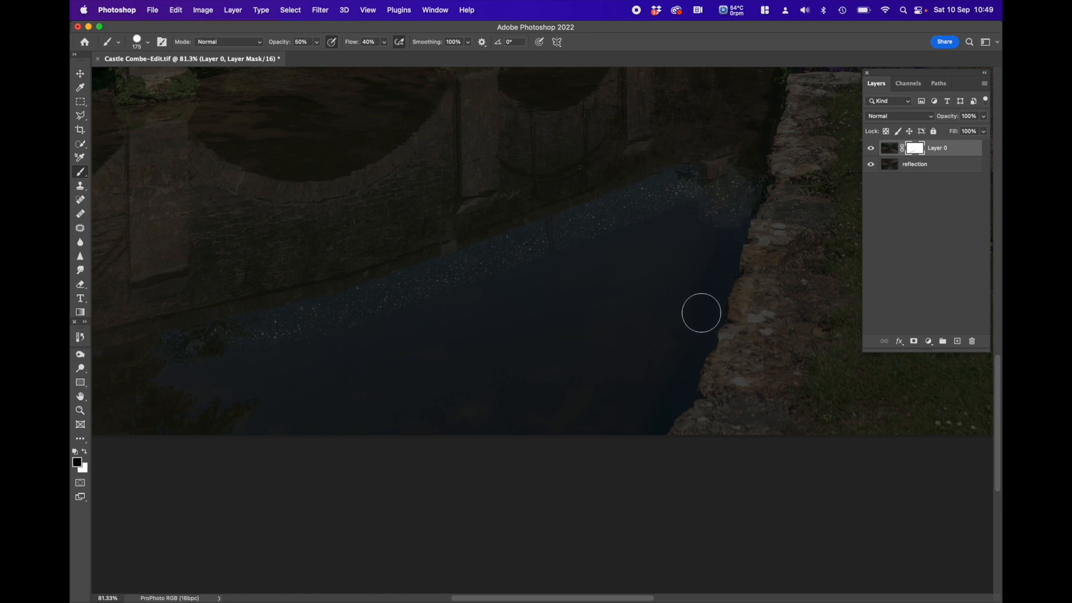
- Paint black on the mask down the water's edge beside the stone wall to the bottom of the photo
shift+click(706, 312)
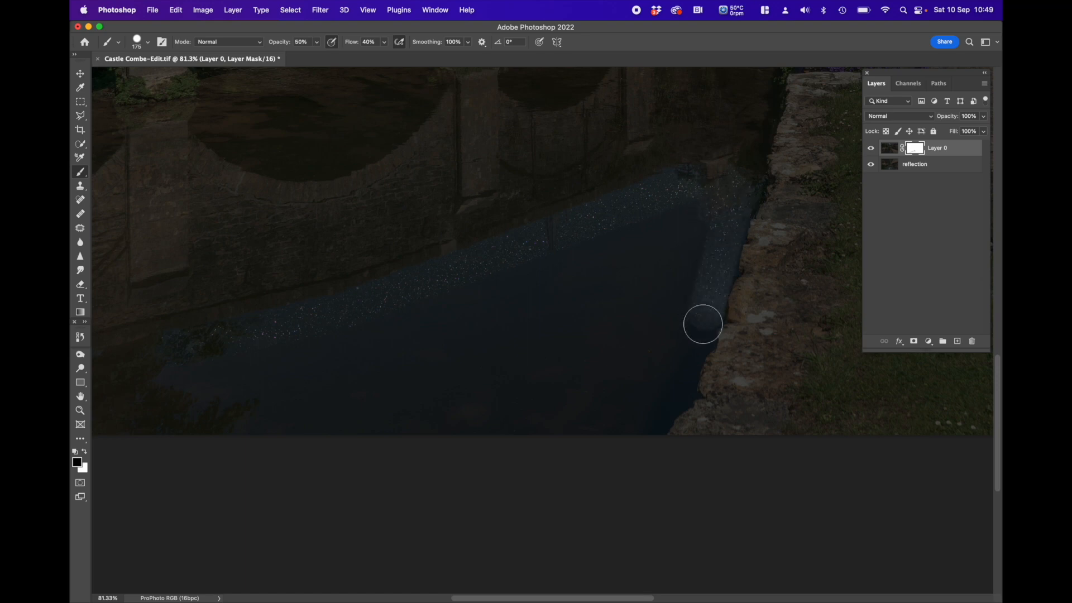
shift+click(678, 390)
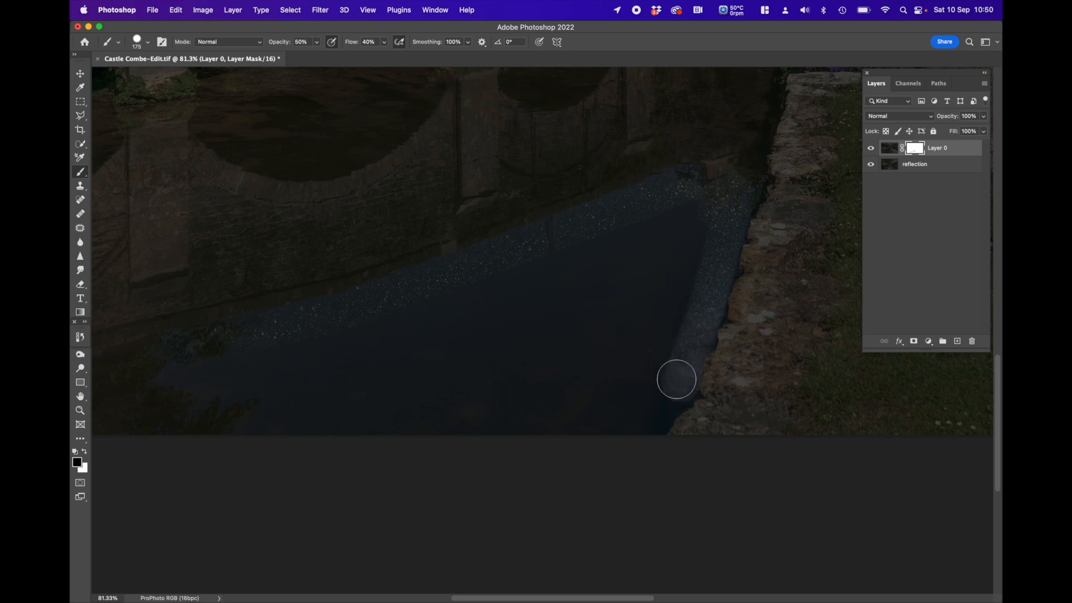
mouse_move(708, 313)
mouse_down()
mouse_move(725, 211)
mouse_move(681, 391)
mouse_move(645, 418)
mouse_move(670, 399)
mouse_move(654, 420)
mouse_up()
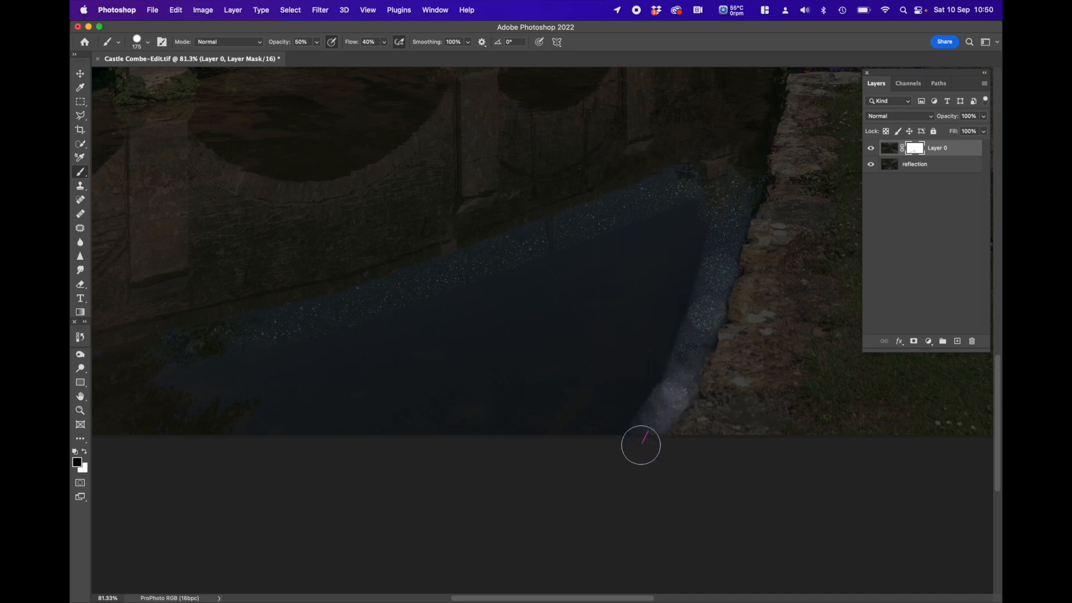
scroll(636, 447, up, 3)
scroll(626, 428, up, 2)
scroll(614, 422, down, 5)
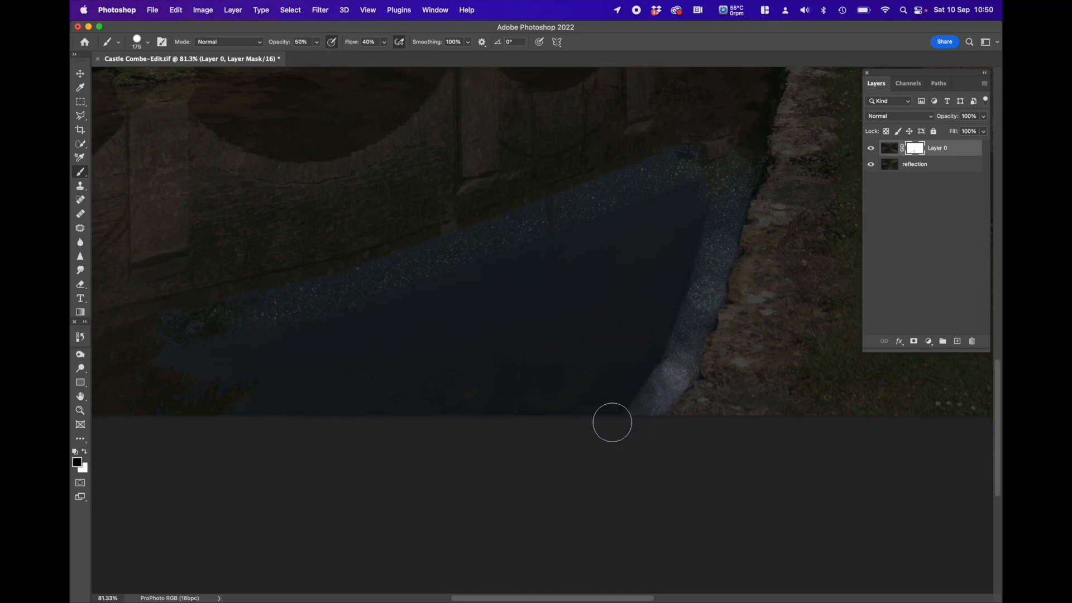
- Enlarge the brush to 500 px and paint black over the remaining water, including the dark tree reflection, to reveal the starry sky
key(bracketright)
key(bracketright)
key(bracketright)
key(bracketright)
key(bracketright)
mouse_move(187, 383)
mouse_down()
mouse_move(450, 326)
mouse_move(683, 214)
mouse_move(677, 242)
mouse_move(588, 394)
mouse_move(644, 320)
mouse_move(604, 379)
mouse_move(569, 390)
mouse_move(488, 405)
mouse_move(339, 409)
mouse_move(553, 378)
mouse_move(626, 355)
mouse_move(604, 380)
mouse_move(663, 268)
mouse_move(667, 278)
mouse_move(687, 214)
mouse_move(498, 308)
mouse_move(306, 370)
mouse_move(137, 382)
mouse_move(249, 374)
mouse_move(447, 318)
mouse_up()
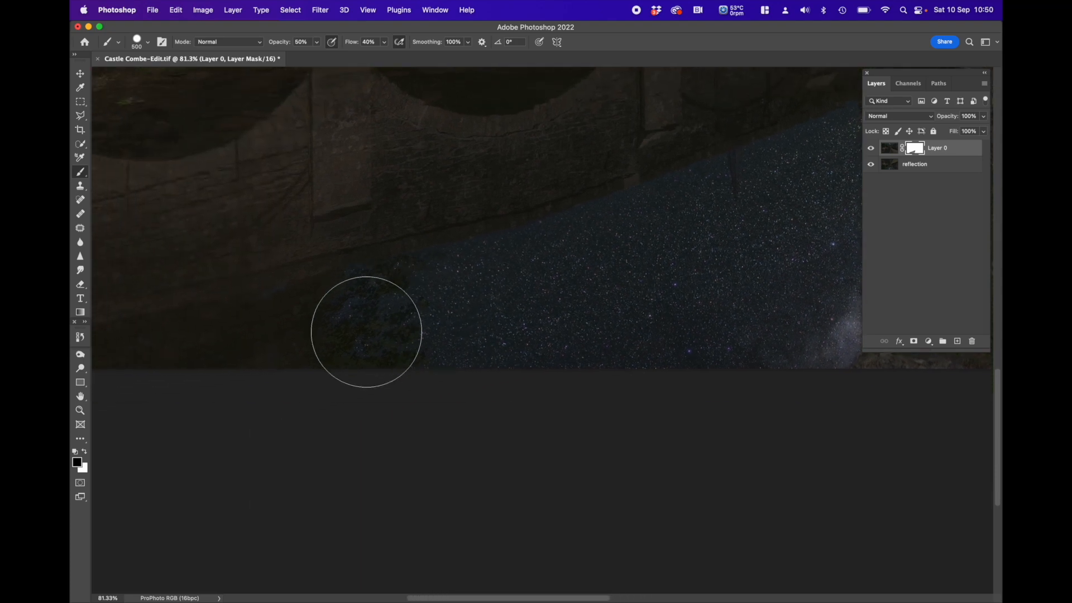
mouse_move(323, 330)
mouse_down()
mouse_move(143, 391)
mouse_move(395, 324)
mouse_move(158, 370)
mouse_up()
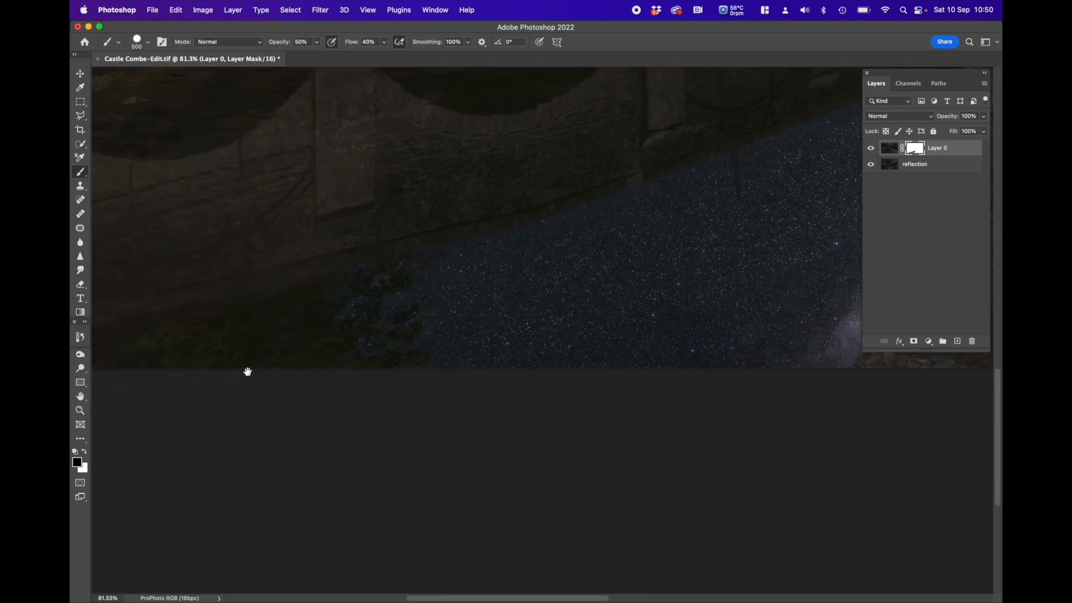
mouse_move(246, 371)
mouse_down()
mouse_move(376, 359)
mouse_move(350, 354)
mouse_move(426, 330)
mouse_move(698, 287)
mouse_move(371, 385)
mouse_move(311, 391)
mouse_up()
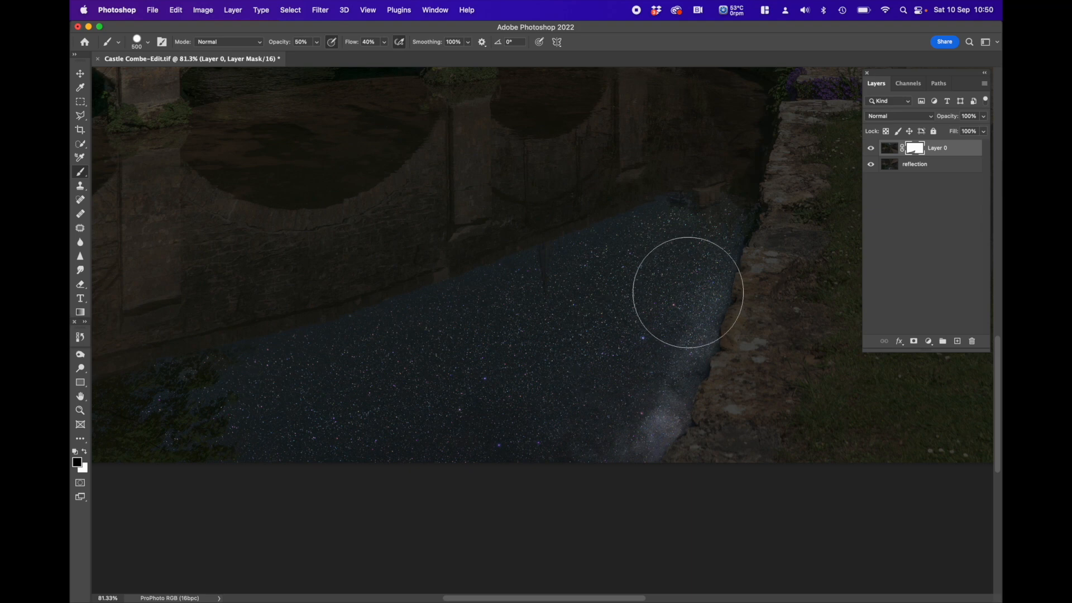
- Paint black on Layer 0's mask over the middle of the water with the 500 px brush to strengthen the stars
mouse_move(668, 279)
mouse_down()
mouse_move(594, 434)
mouse_move(627, 363)
mouse_move(570, 442)
mouse_up()
mouse_move(599, 393)
mouse_down()
mouse_move(573, 436)
mouse_move(539, 448)
mouse_move(518, 418)
mouse_move(467, 446)
mouse_move(553, 341)
mouse_move(483, 393)
mouse_move(555, 305)
mouse_move(425, 398)
mouse_move(355, 409)
mouse_move(588, 287)
mouse_up()
scroll(692, 242, down, 2)
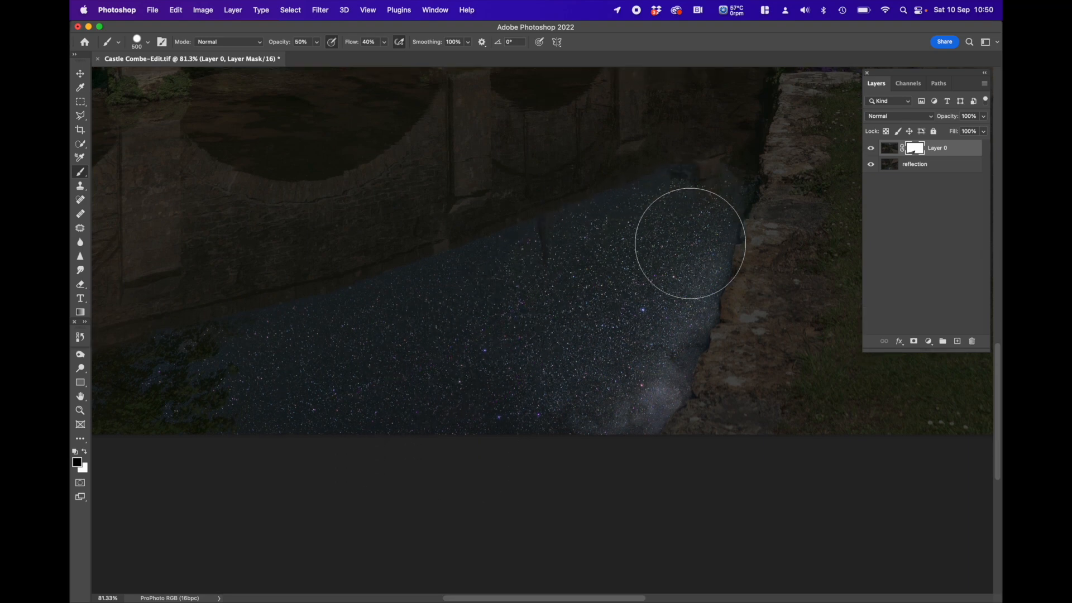
- Reduce the brush to 175 px and paint black on the mask from the water's far corner down along the stone wall
scroll(692, 246, up, 4)
key(bracketleft)
key(bracketleft)
key(bracketleft)
key(bracketleft)
key(bracketleft)
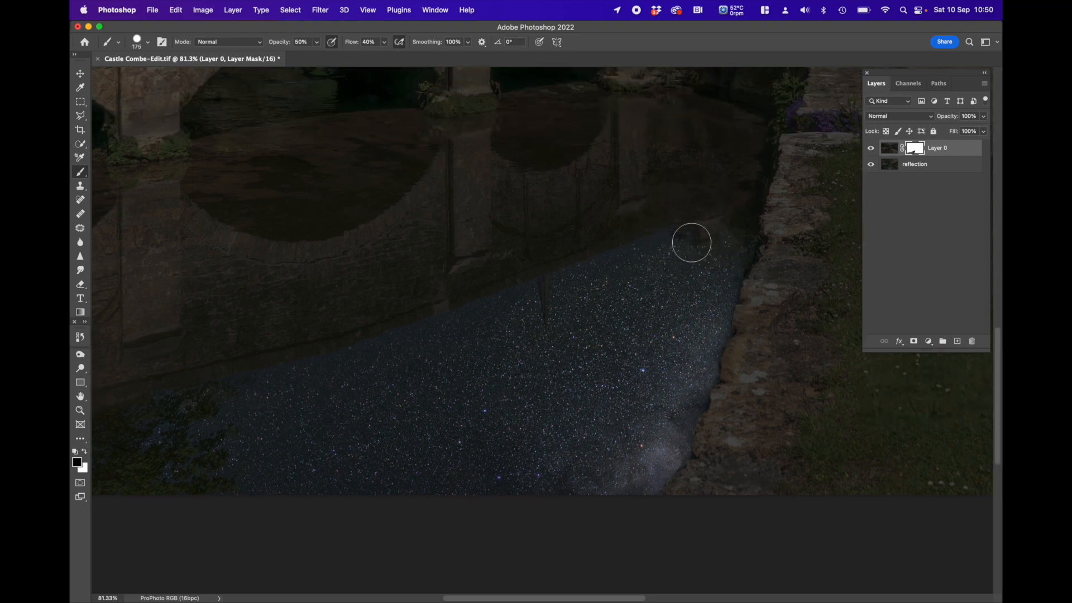
mouse_move(728, 223)
mouse_down()
mouse_move(701, 252)
mouse_move(739, 219)
mouse_move(721, 293)
mouse_move(683, 343)
mouse_move(643, 435)
mouse_move(605, 490)
mouse_move(692, 268)
mouse_move(620, 433)
mouse_move(576, 486)
mouse_move(683, 432)
mouse_move(680, 398)
mouse_move(704, 345)
mouse_move(684, 408)
mouse_move(690, 401)
mouse_move(639, 472)
mouse_move(584, 512)
mouse_move(636, 445)
mouse_move(625, 447)
mouse_move(542, 506)
mouse_move(623, 424)
mouse_move(524, 491)
mouse_move(622, 424)
mouse_move(674, 421)
mouse_move(658, 467)
mouse_move(618, 494)
mouse_up()
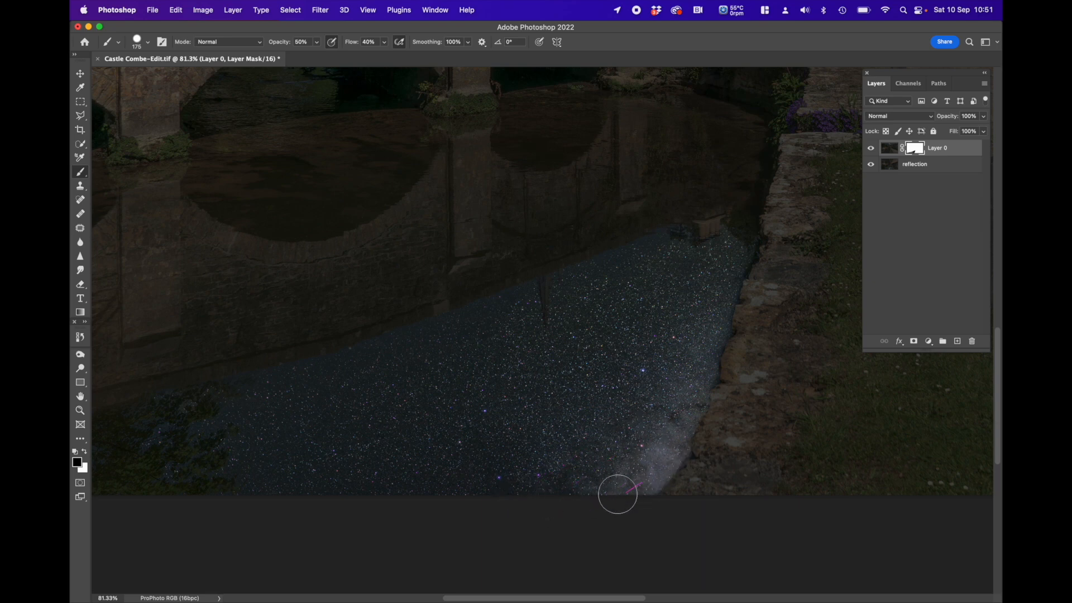
mouse_move(680, 396)
mouse_down()
mouse_move(653, 458)
mouse_move(592, 496)
mouse_move(672, 437)
mouse_move(731, 306)
mouse_move(670, 349)
mouse_move(626, 454)
mouse_move(586, 497)
mouse_up()
- Enlarge the brush to 300 px and paint black on the mask over the central water and beside the dark tree reflection
key(bracketright)
key(bracketright)
key(bracketright)
mouse_move(509, 358)
mouse_down()
mouse_move(672, 319)
mouse_move(647, 382)
mouse_move(510, 428)
mouse_up()
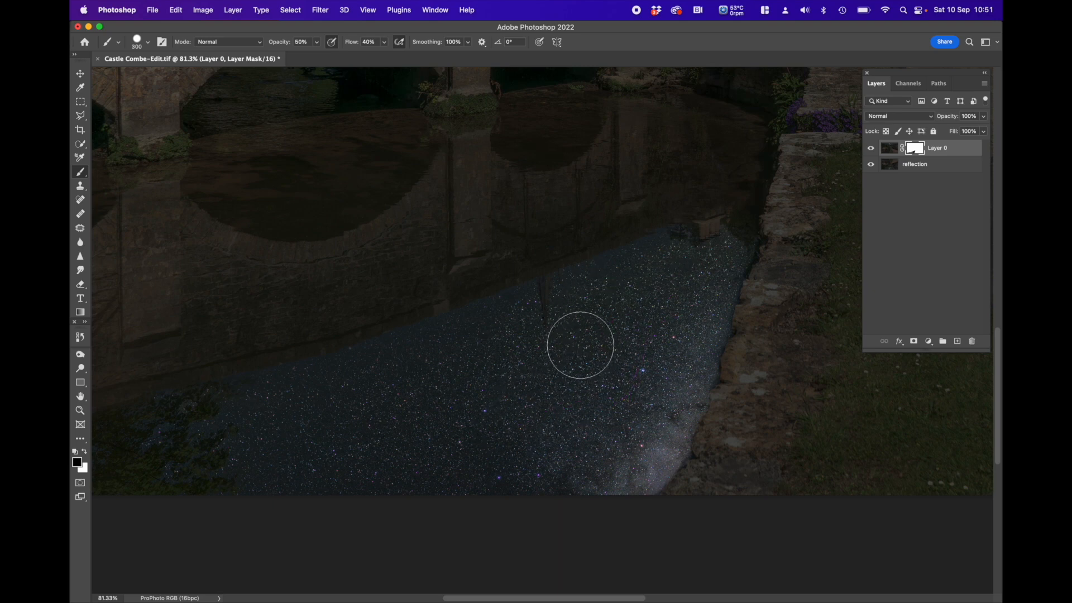
scroll(382, 365, down, 3)
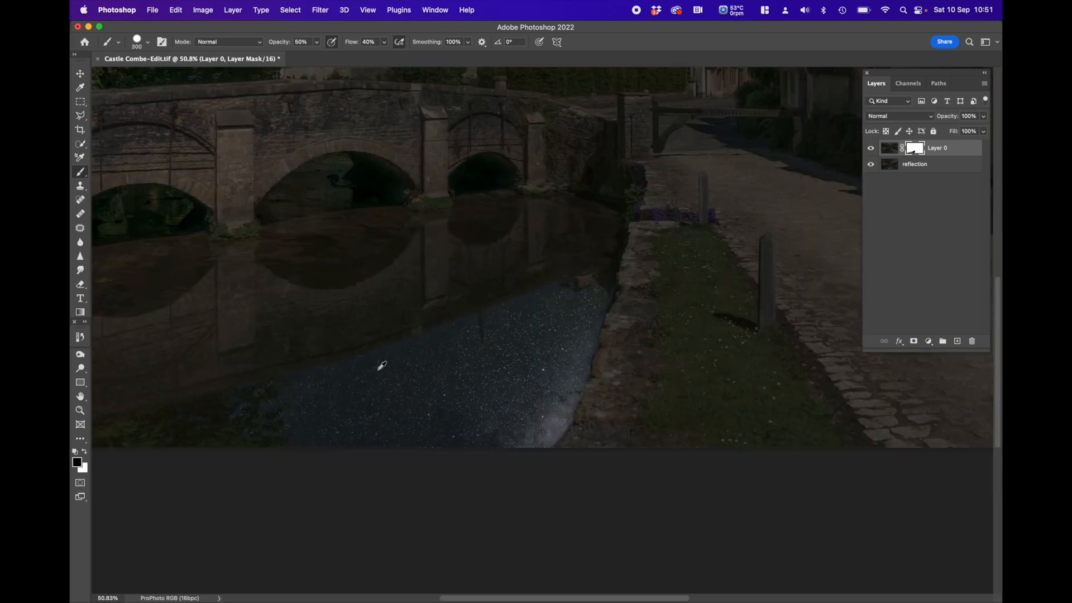
scroll(382, 366, down, 2)
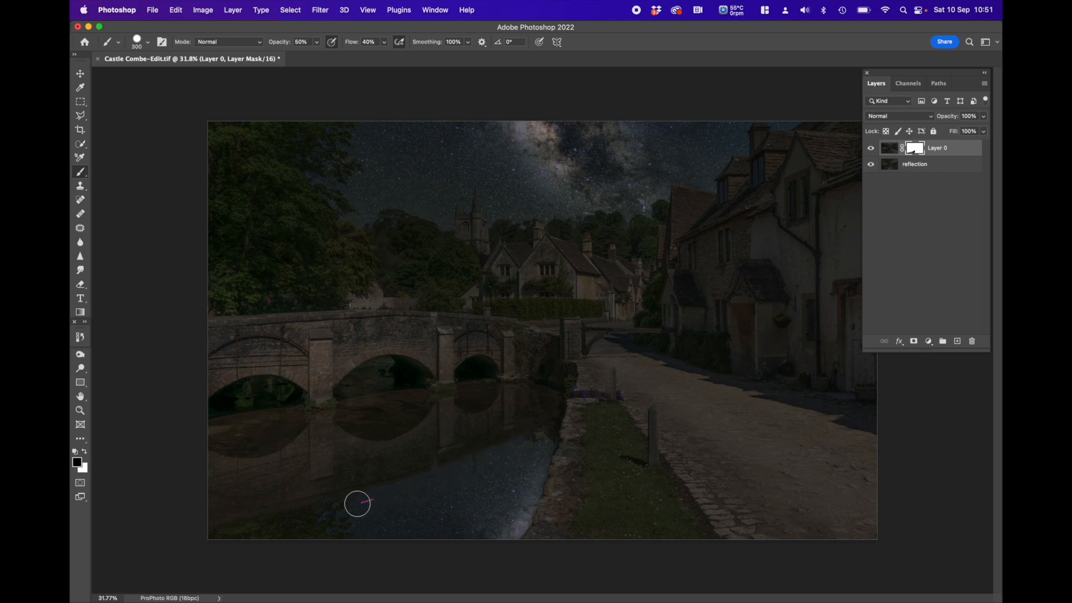
drag(347, 512, 340, 517)
- Apply a Motion Blur with a 90° angle and 20 pixels distance to the reflection layer
click(894, 164)
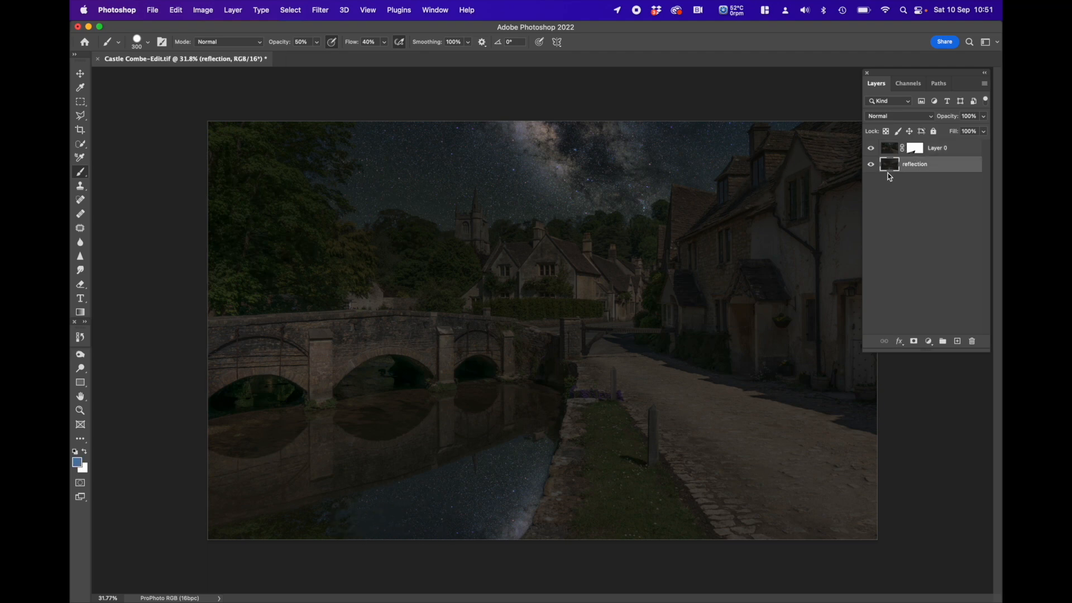
click(323, 14)
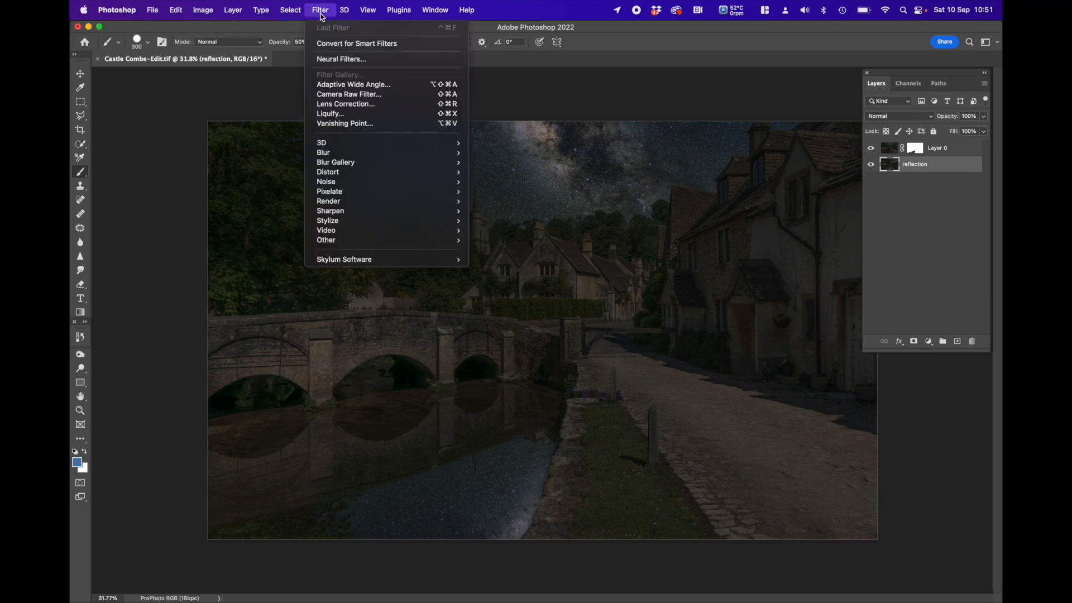
mouse_move(363, 156)
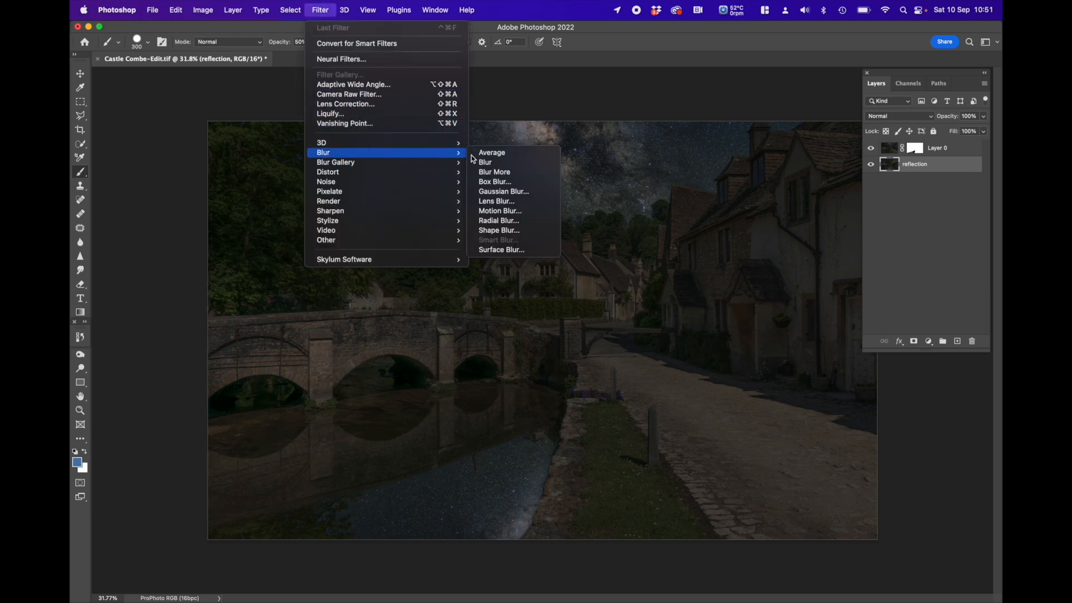
click(508, 211)
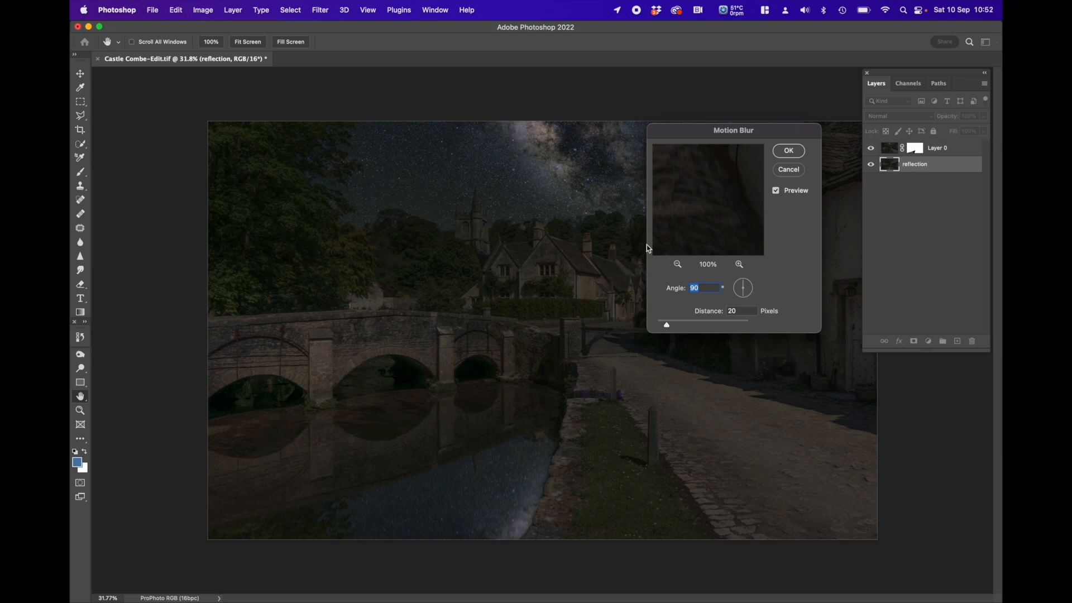
click(787, 150)
key(b)
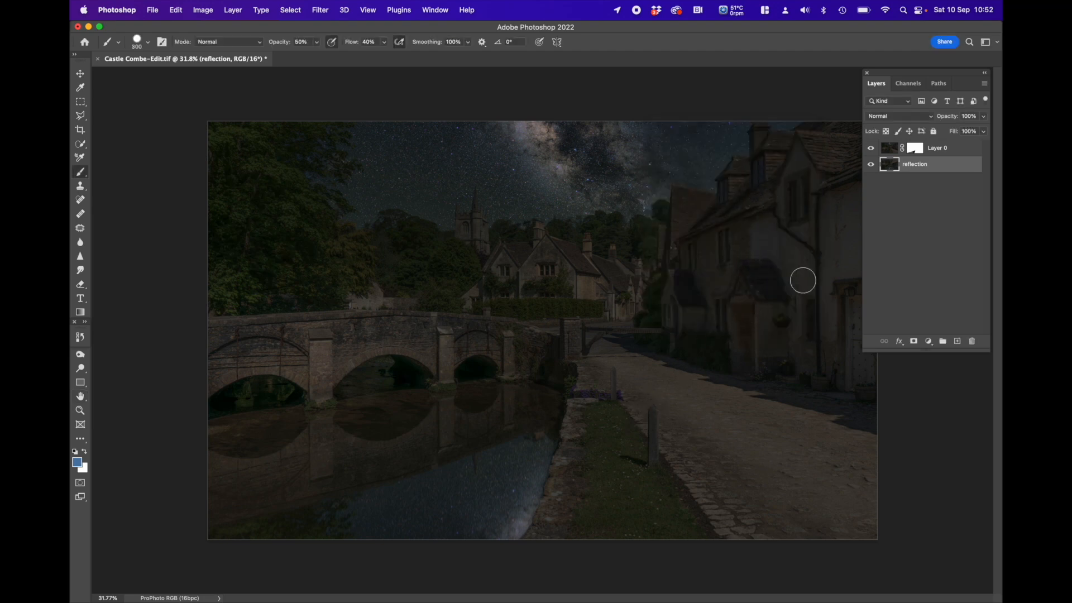
- Merge Layer 0 and the reflection layer into one layer
shift+click(960, 152)
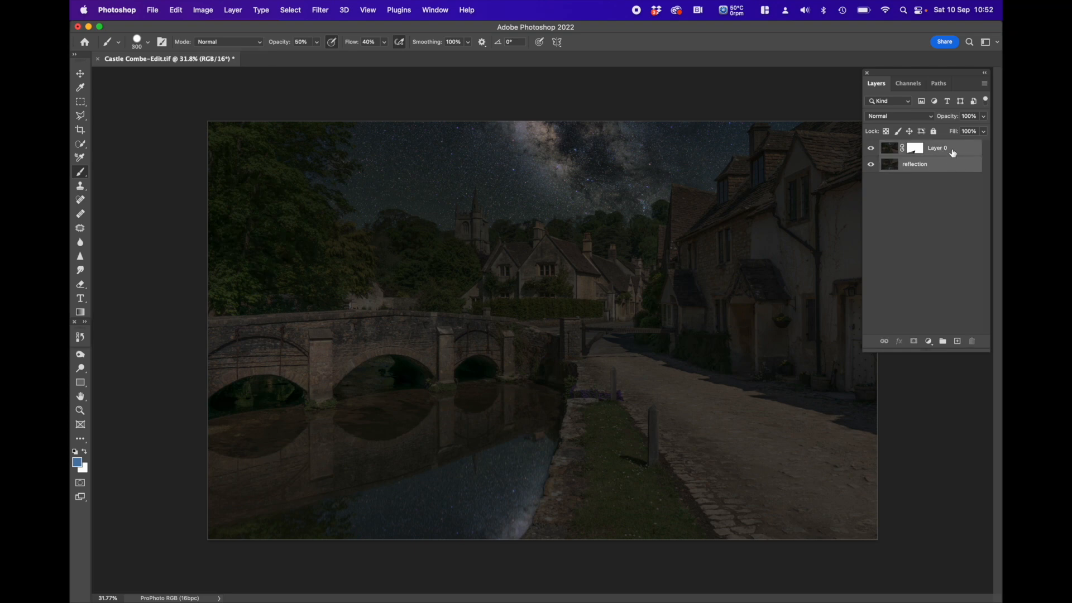
right_click(948, 165)
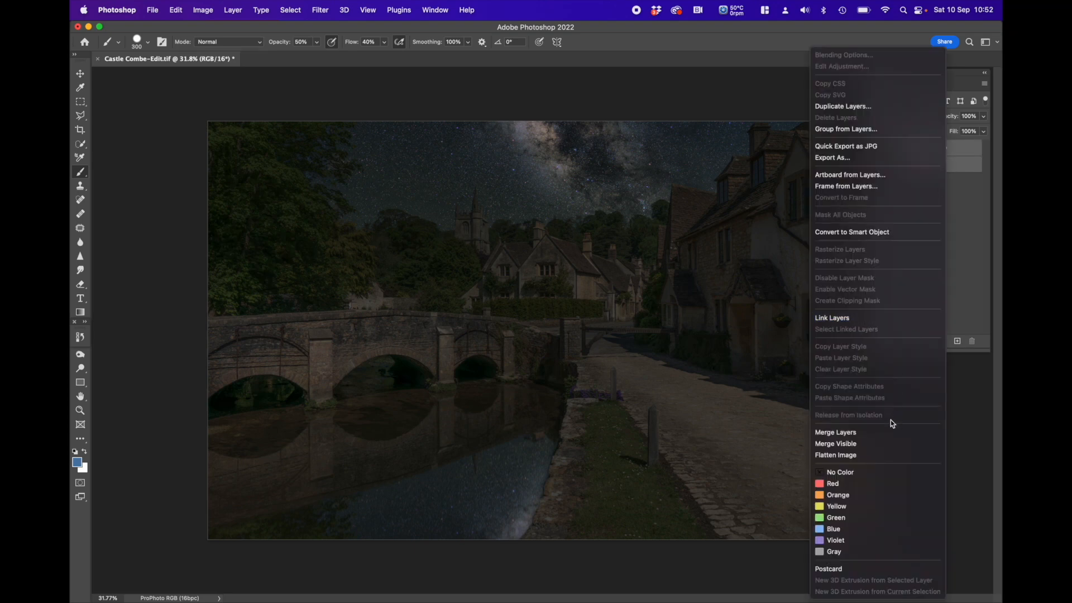
click(863, 430)
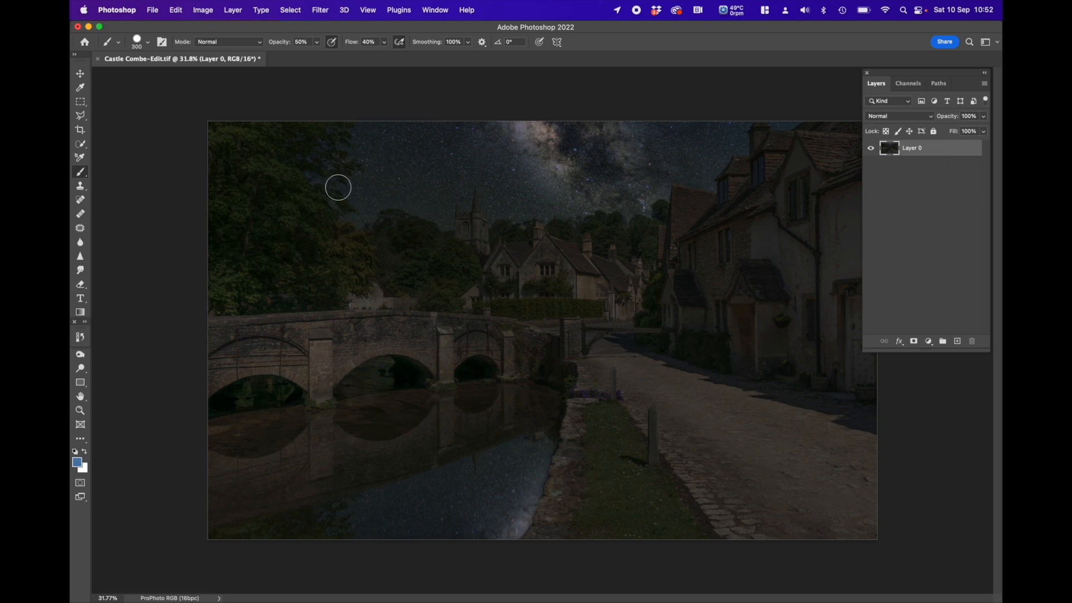
- Close the Castle Combe document, saving its changes, and switch to Lightroom Classic
click(154, 16)
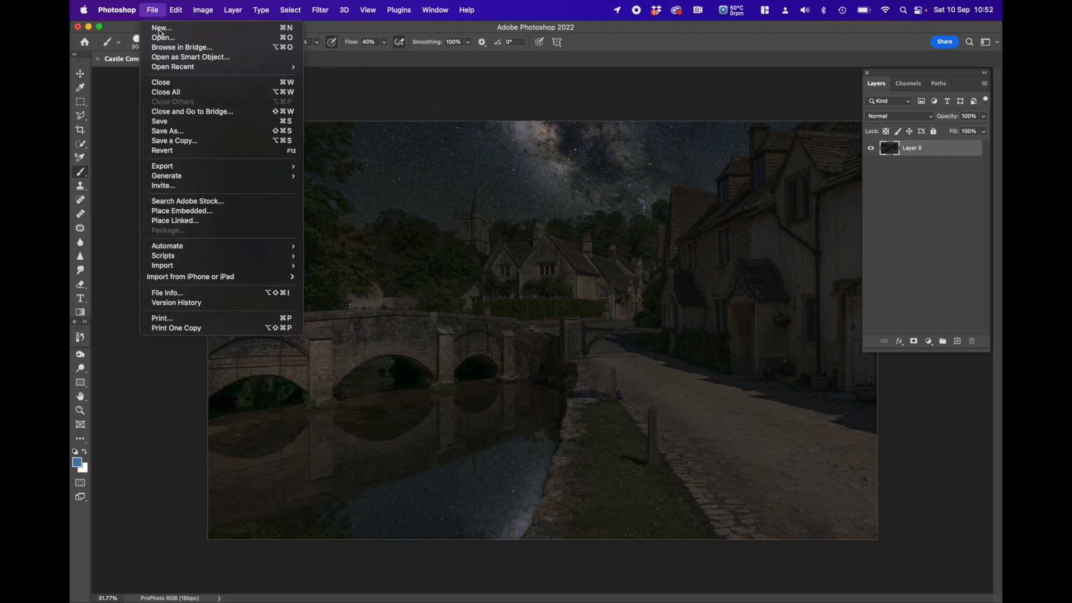
click(168, 82)
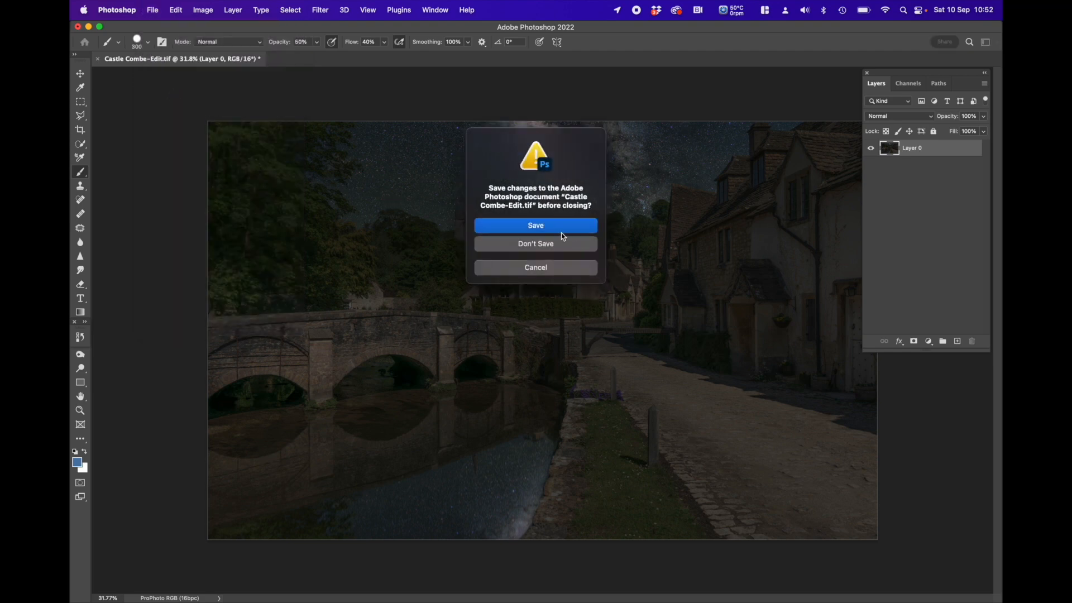
click(560, 229)
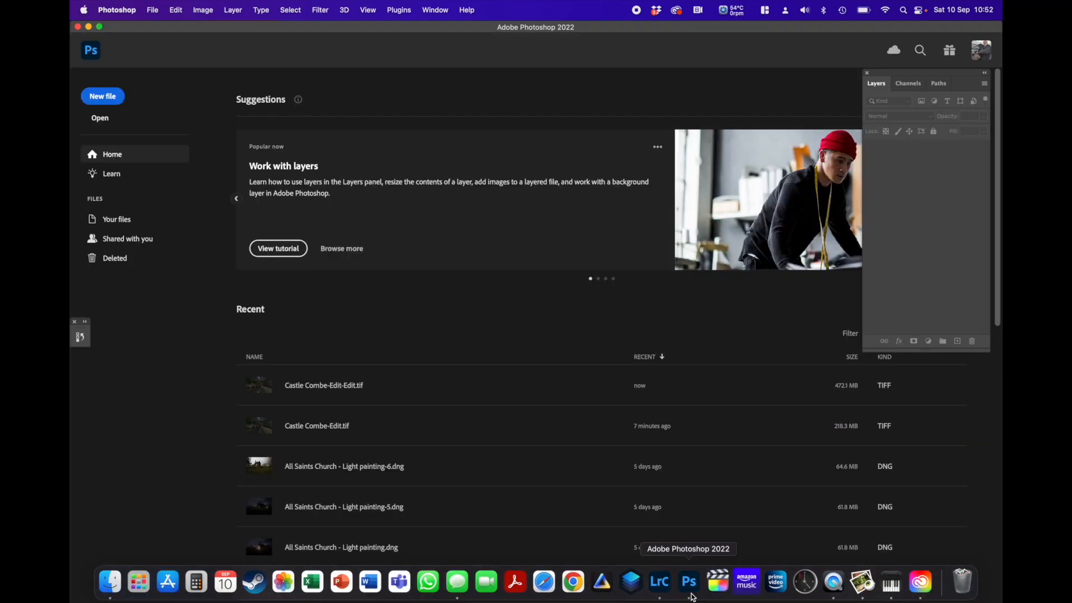
click(658, 581)
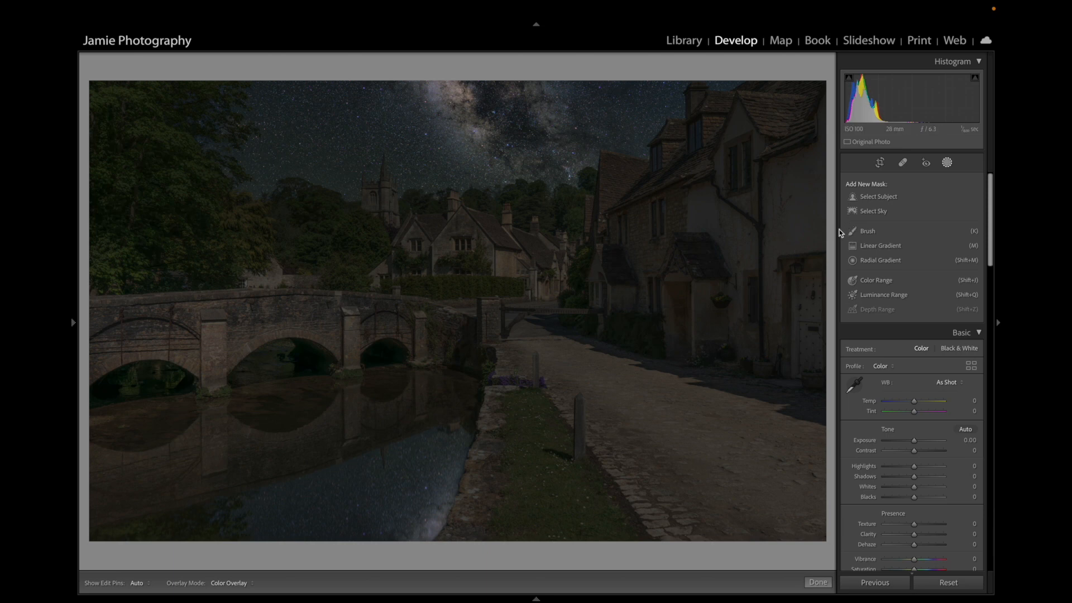
- Add a small radial gradient mask over the lantern above the nearest cottage's door
click(947, 163)
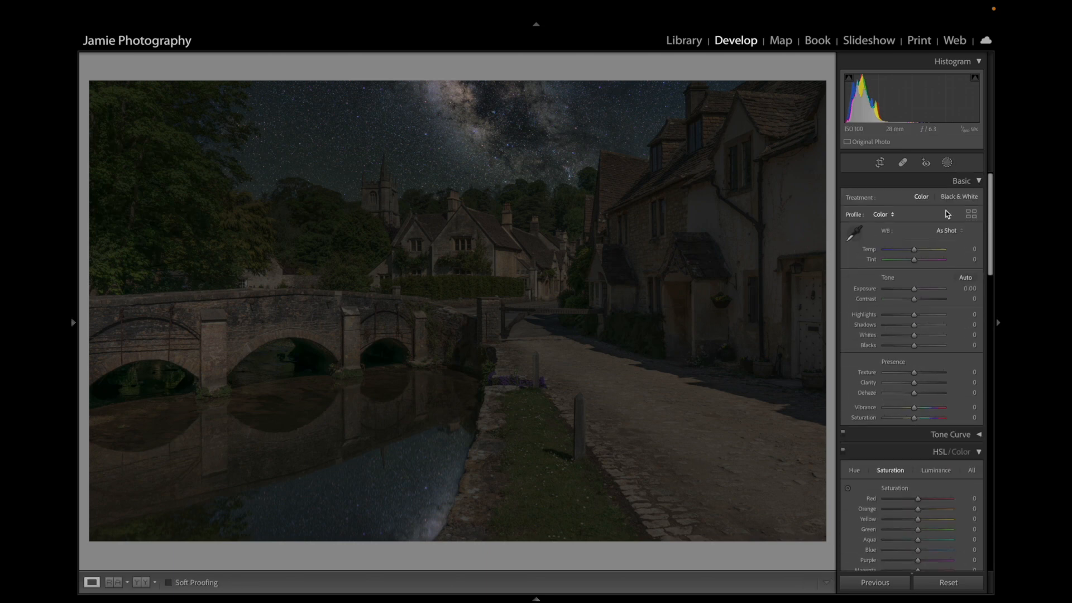
click(948, 162)
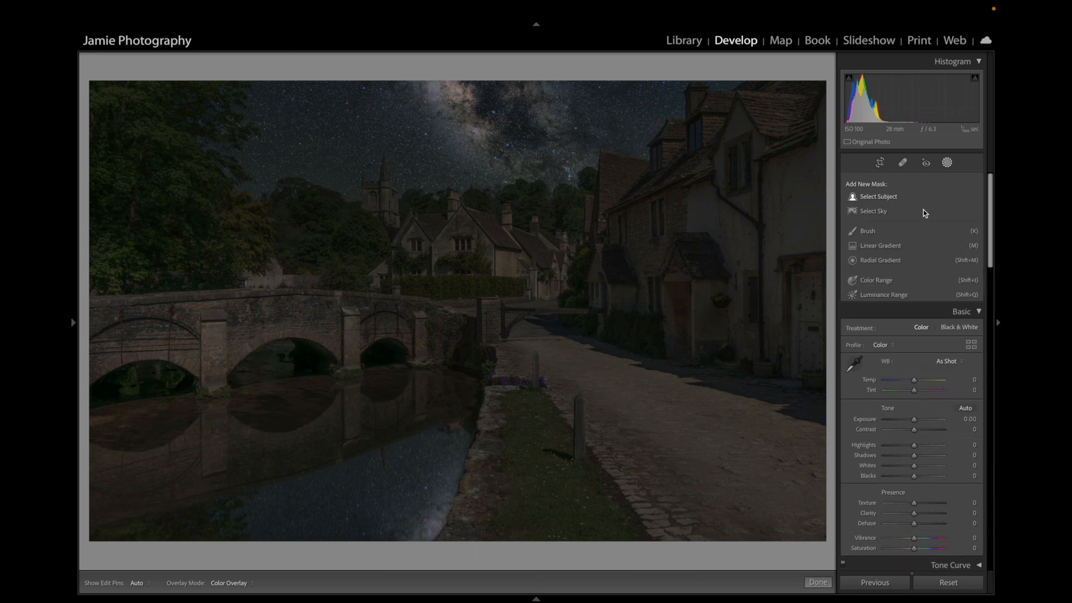
click(891, 259)
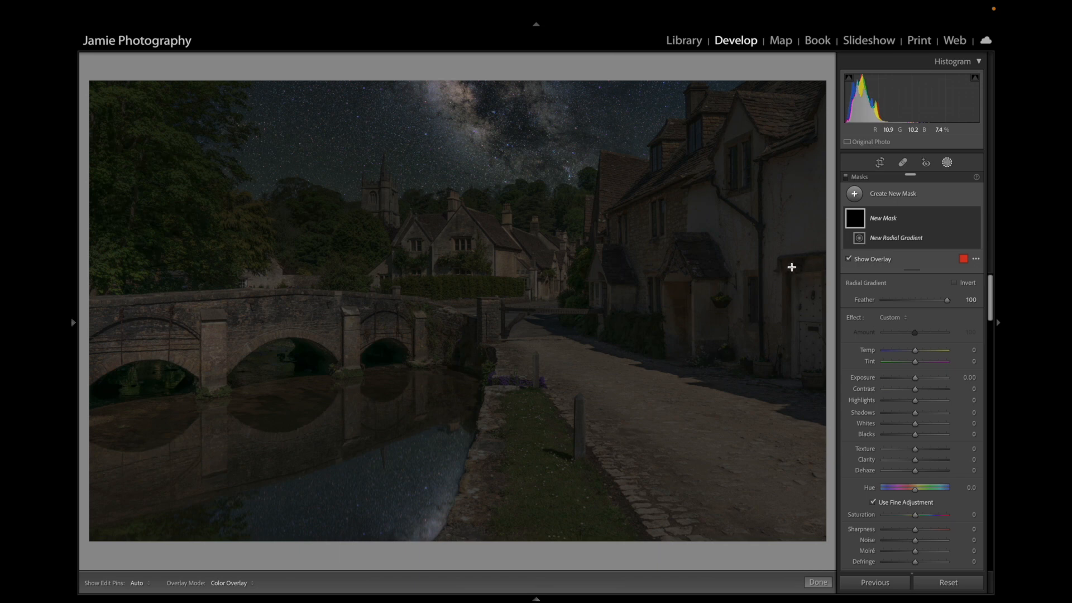
mouse_move(793, 267)
mouse_down()
mouse_move(806, 280)
mouse_move(795, 270)
mouse_up()
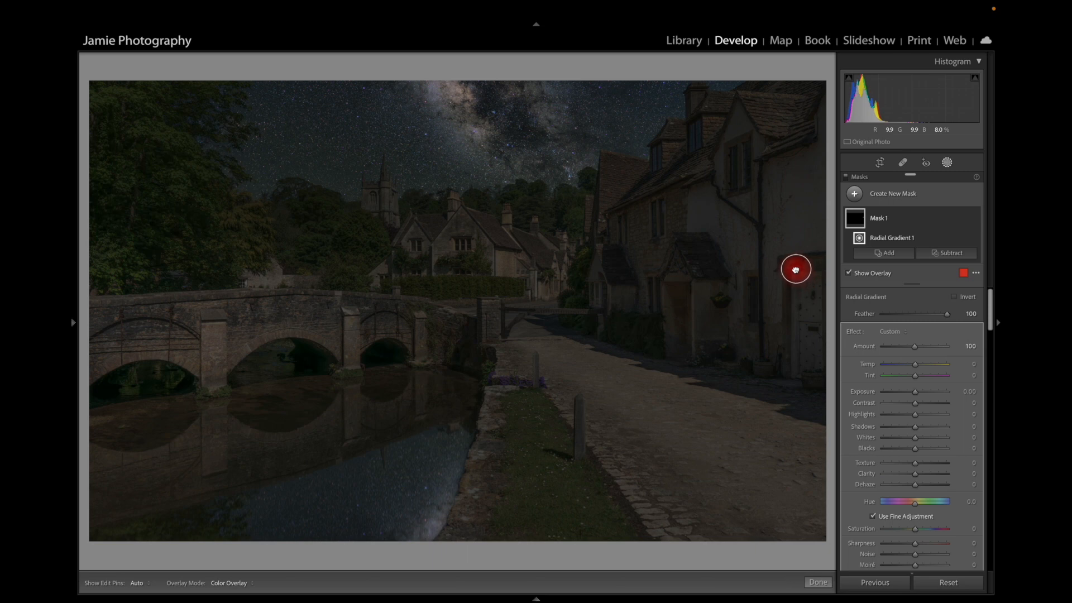
- Set the lantern mask's Exposure to 4.00
mouse_move(79, 324)
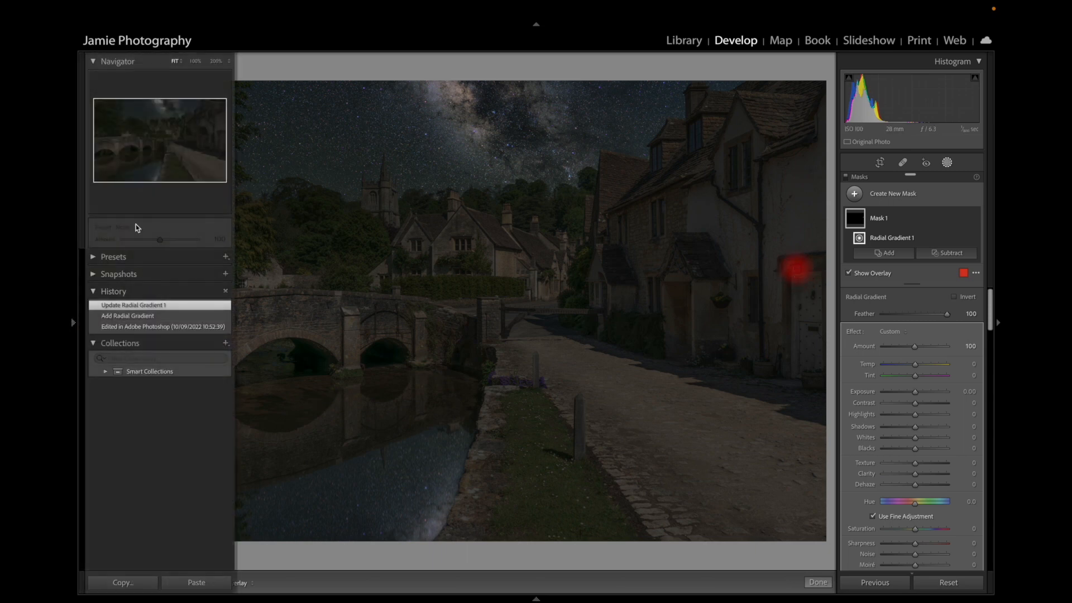
click(215, 62)
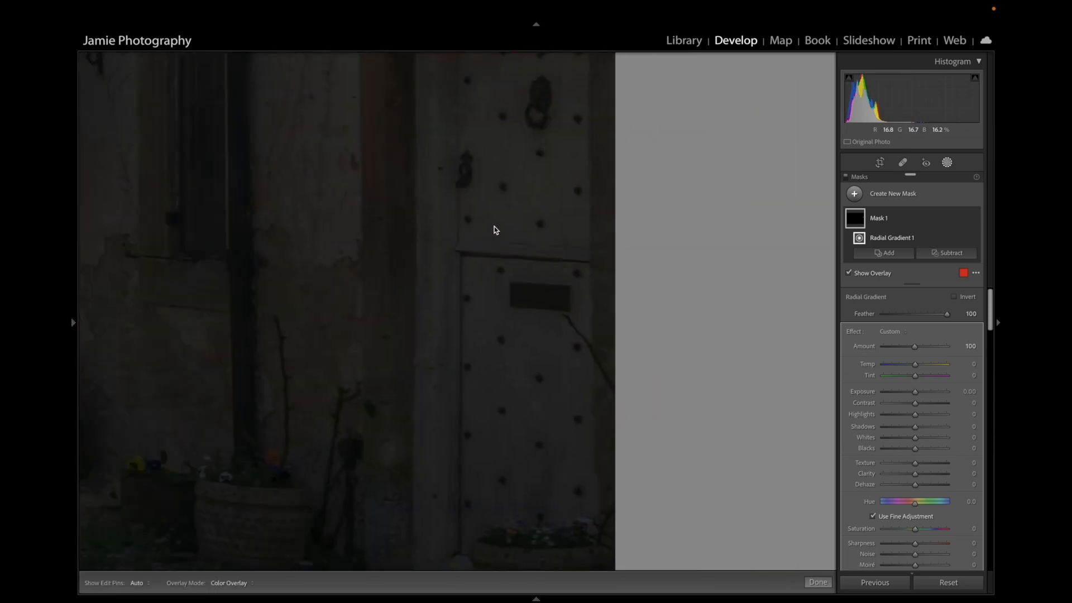
drag(502, 222, 528, 525)
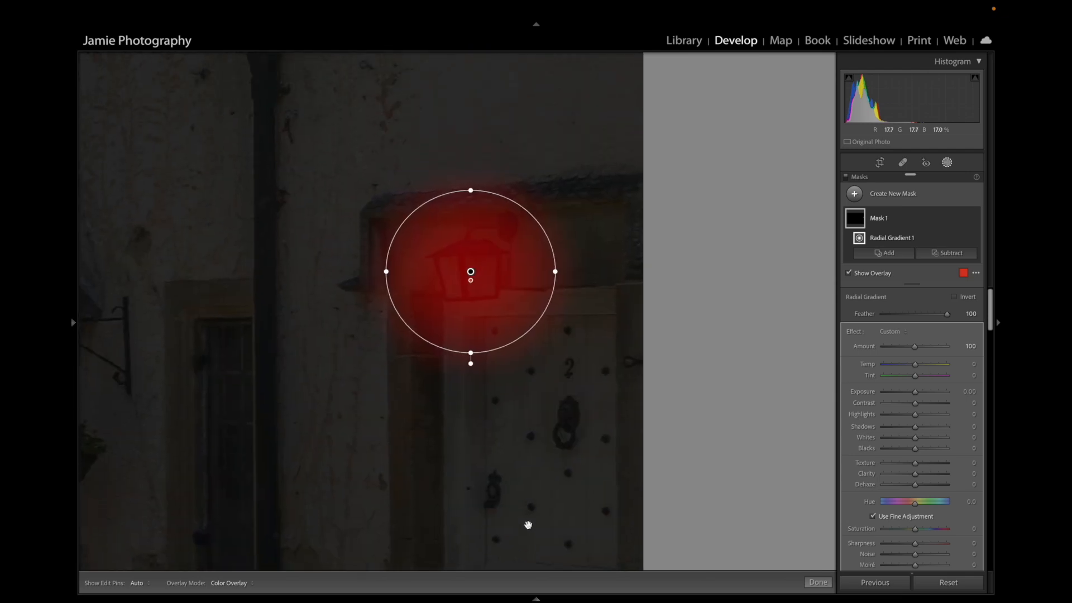
drag(916, 392, 964, 394)
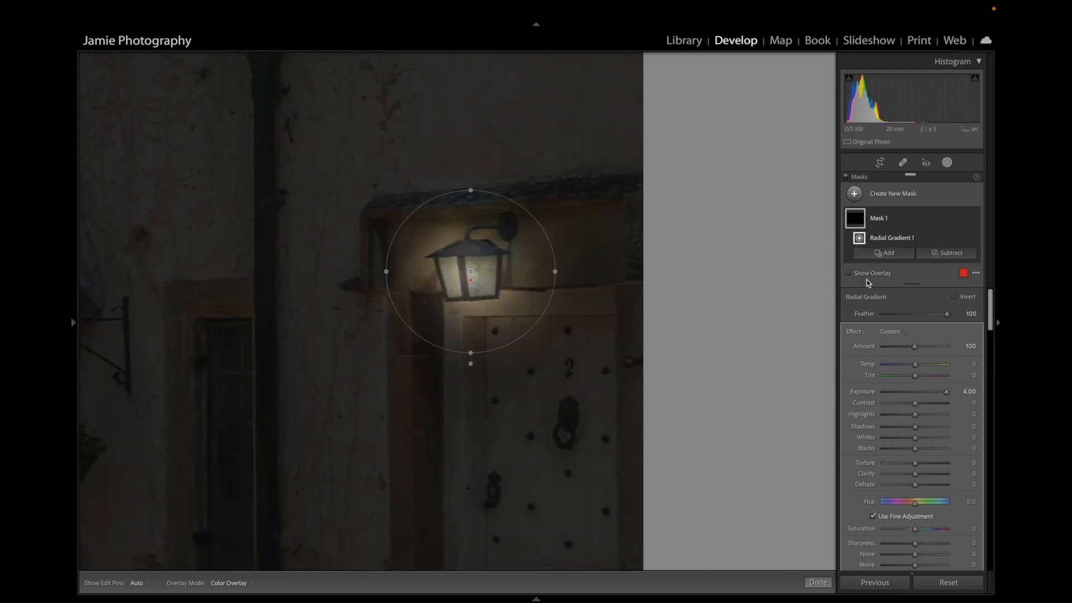
- Subtract from the lantern mask with a size 13 brush, removing the glow beside the lantern's right edge and beneath it
click(943, 254)
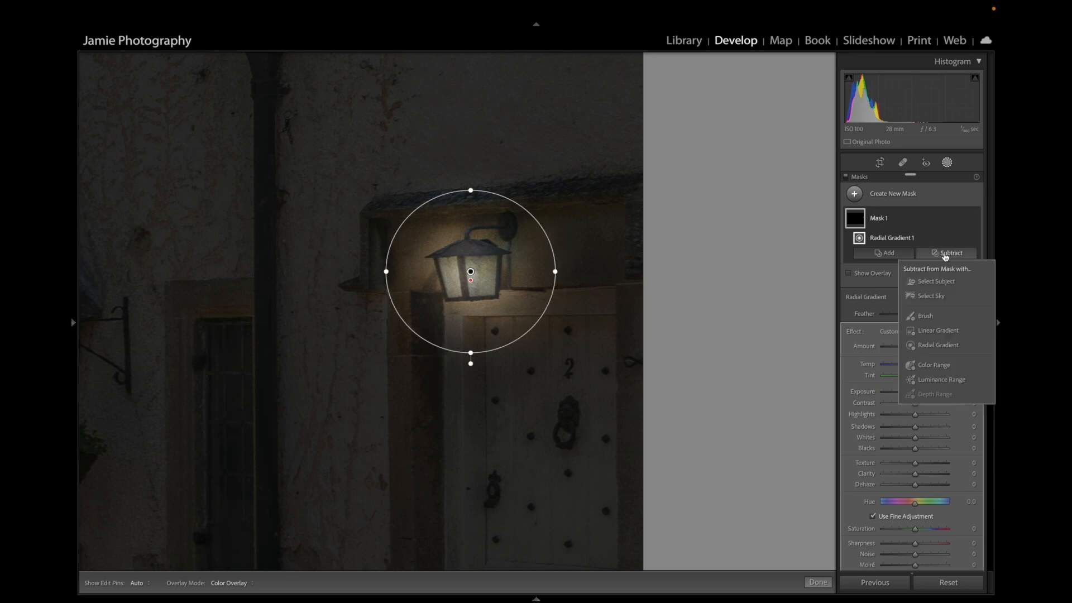
click(925, 318)
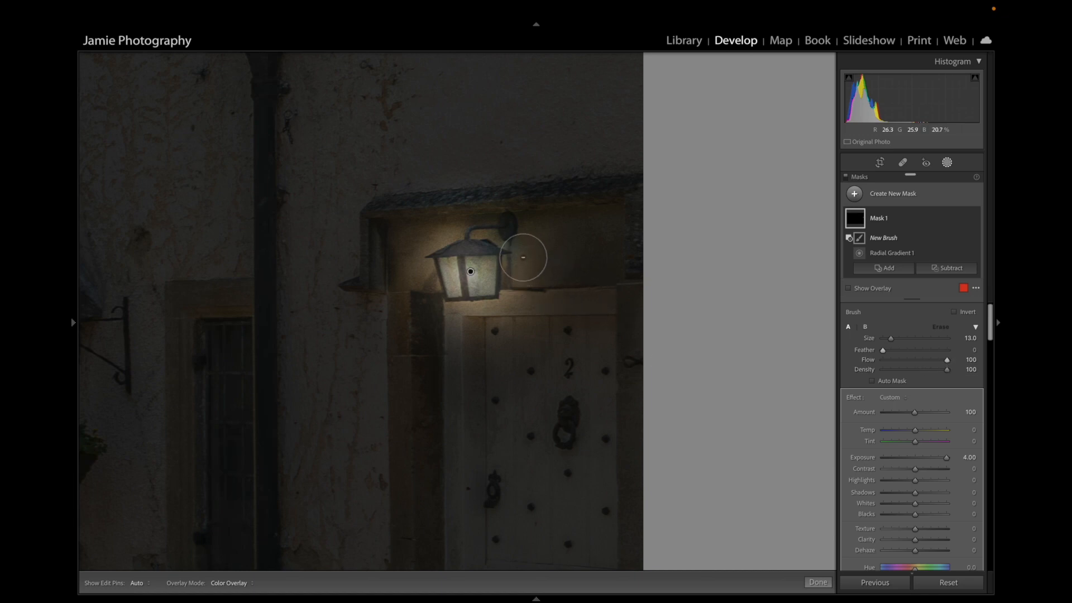
alt+click(523, 255)
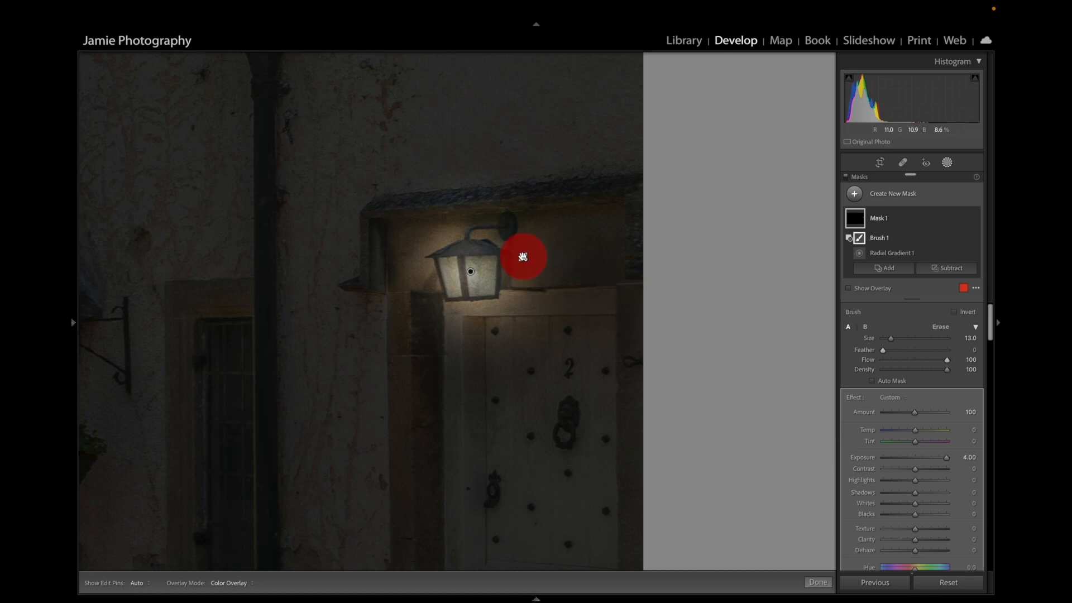
shift+click(520, 300)
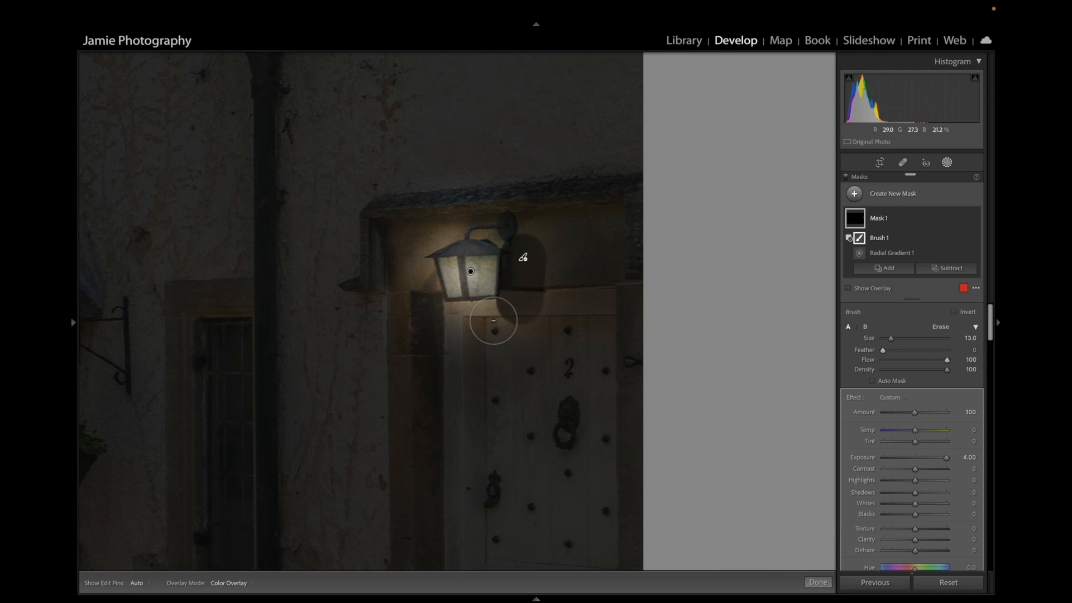
click(494, 320)
drag(493, 321, 445, 320)
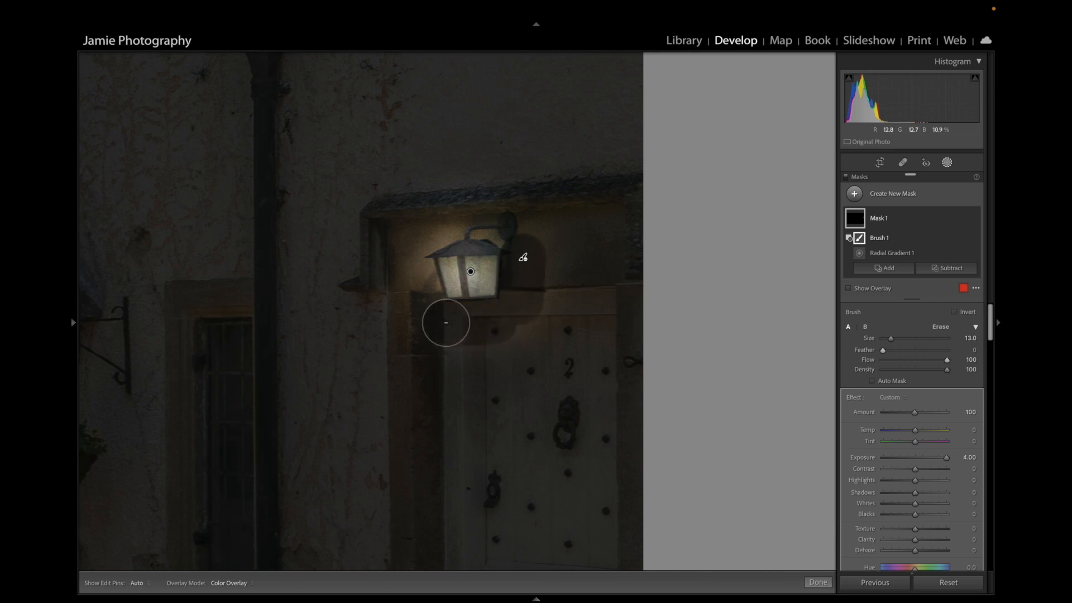
click(427, 311)
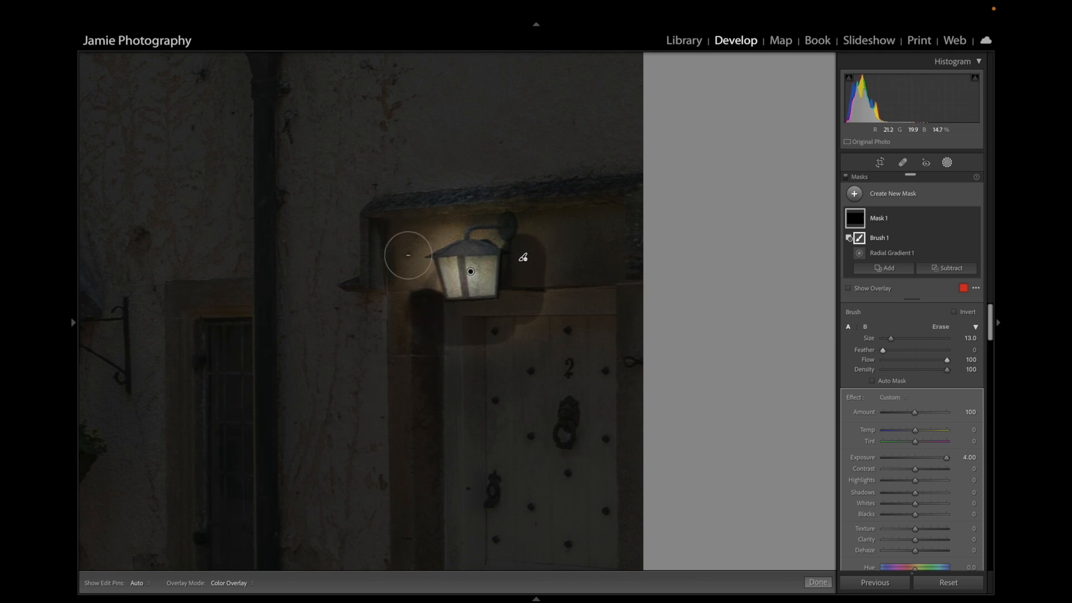
- Brush the remaining glow out of the mask along the lantern's left side, above it and over its bracket
click(410, 255)
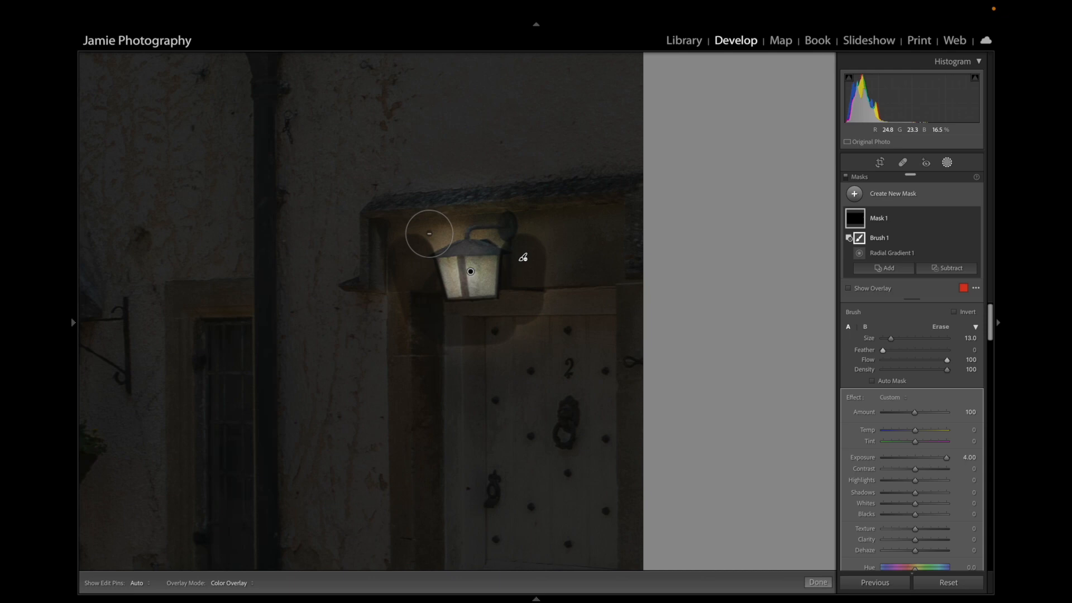
click(430, 234)
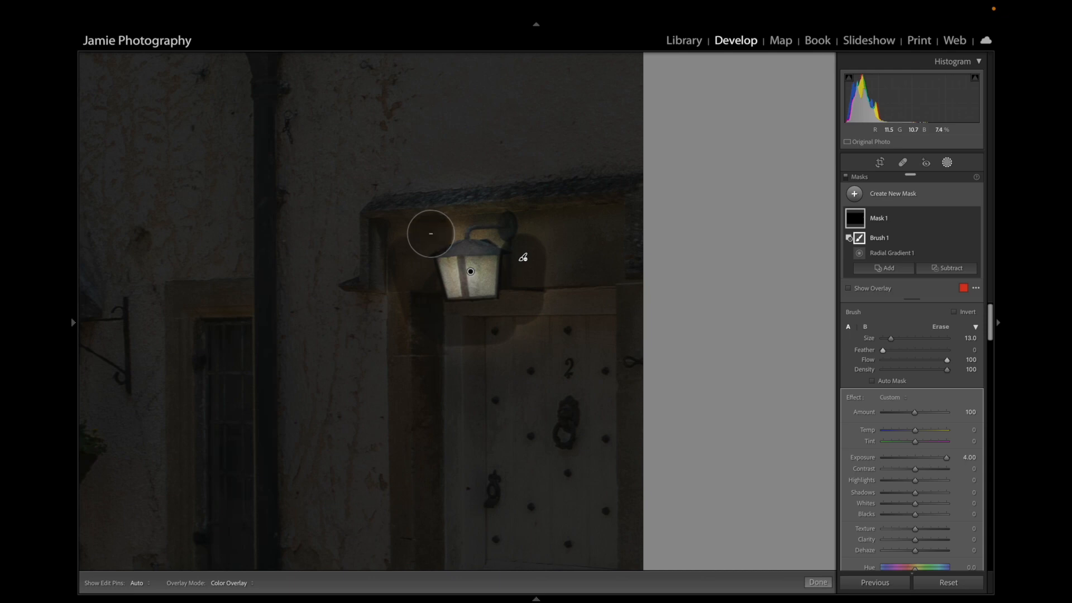
click(498, 229)
key(h)
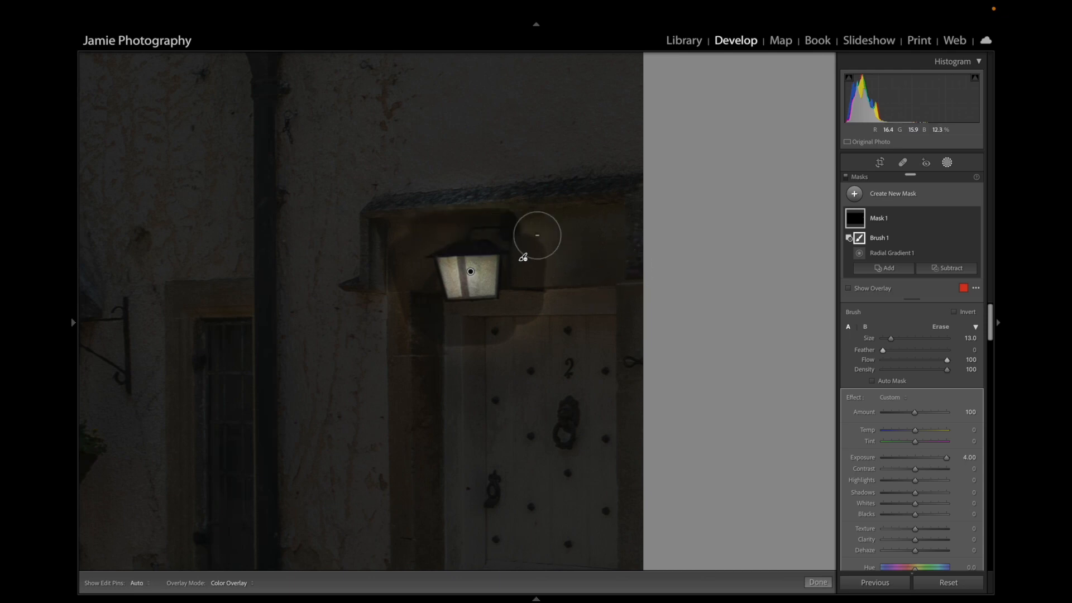
- Brush the last faint glow around the lantern out of its mask at size 34, undoing the stroke that cuts into the glass
key(h)
scroll(545, 239, up, 7)
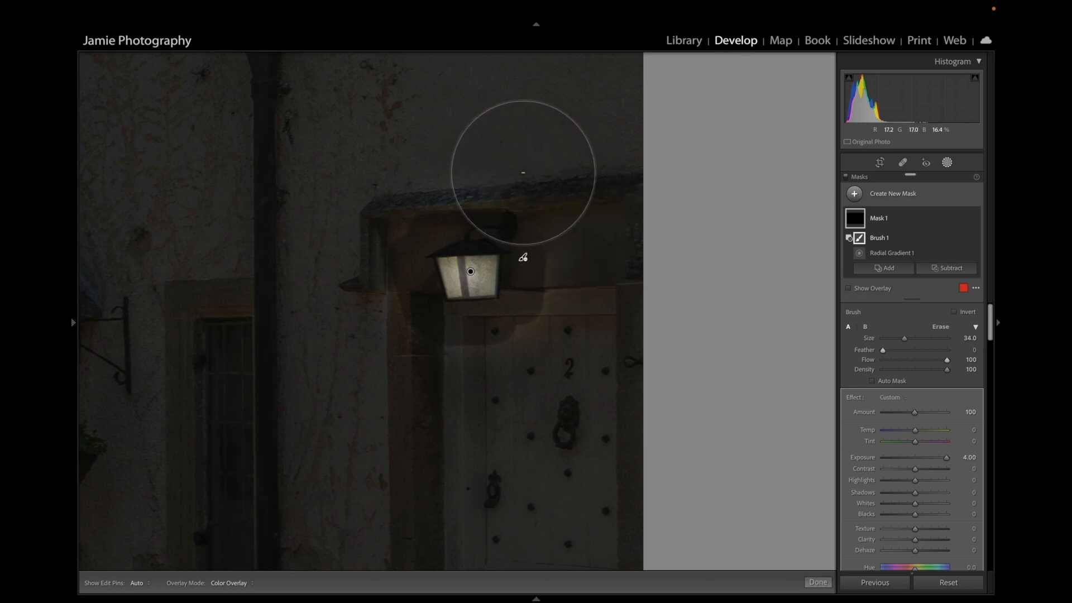
key(h)
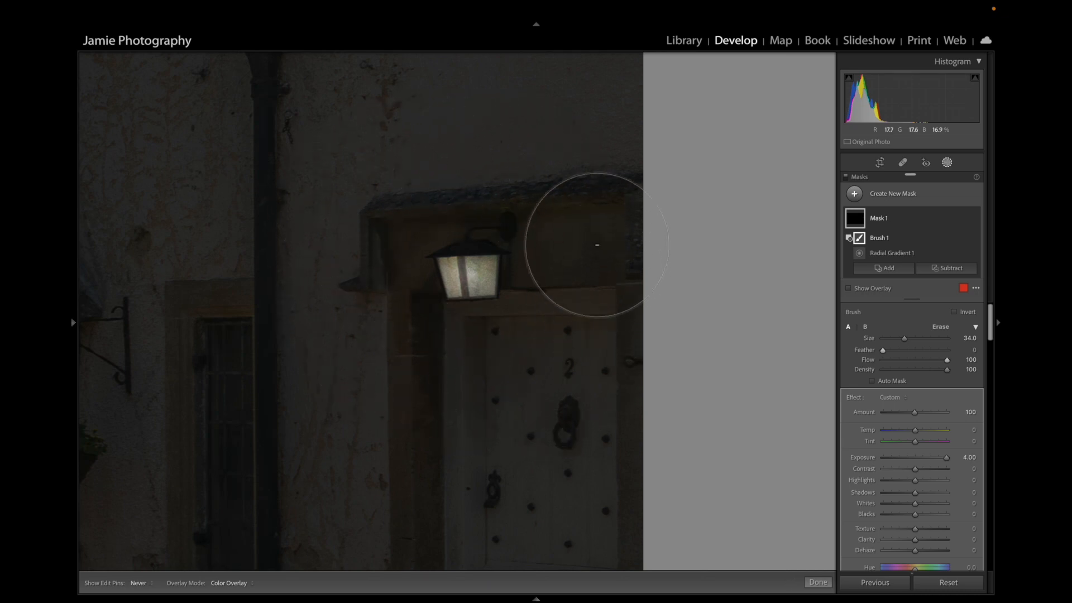
key(h)
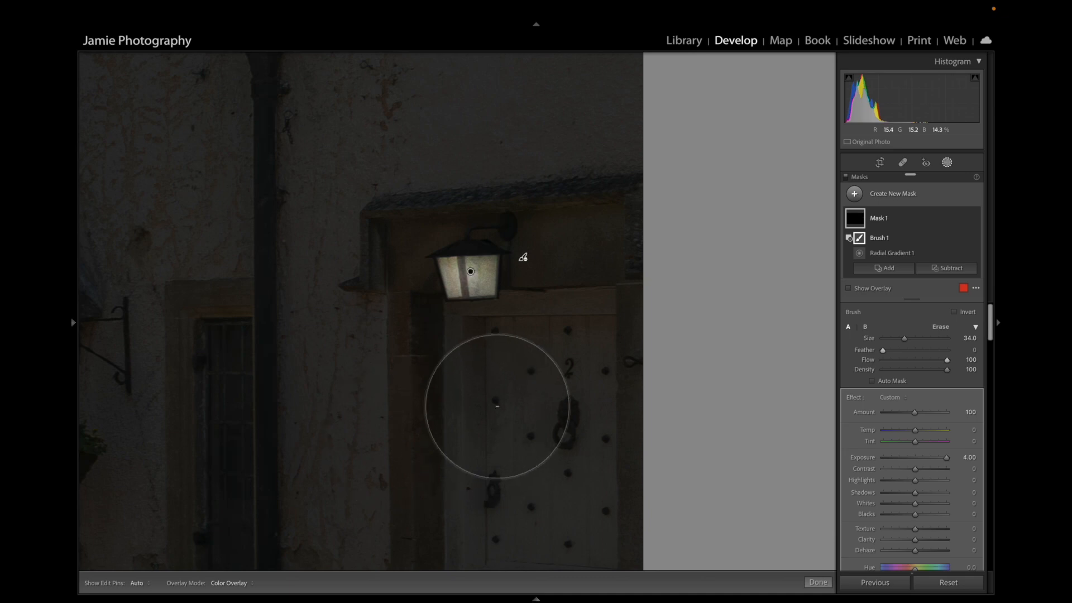
click(436, 349)
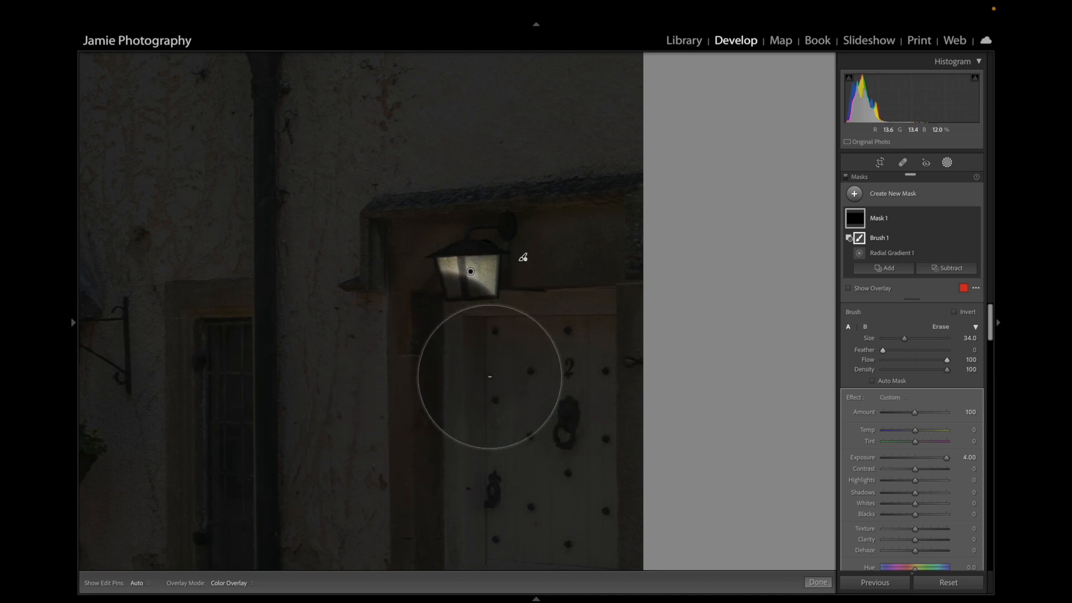
key(ctrl+z)
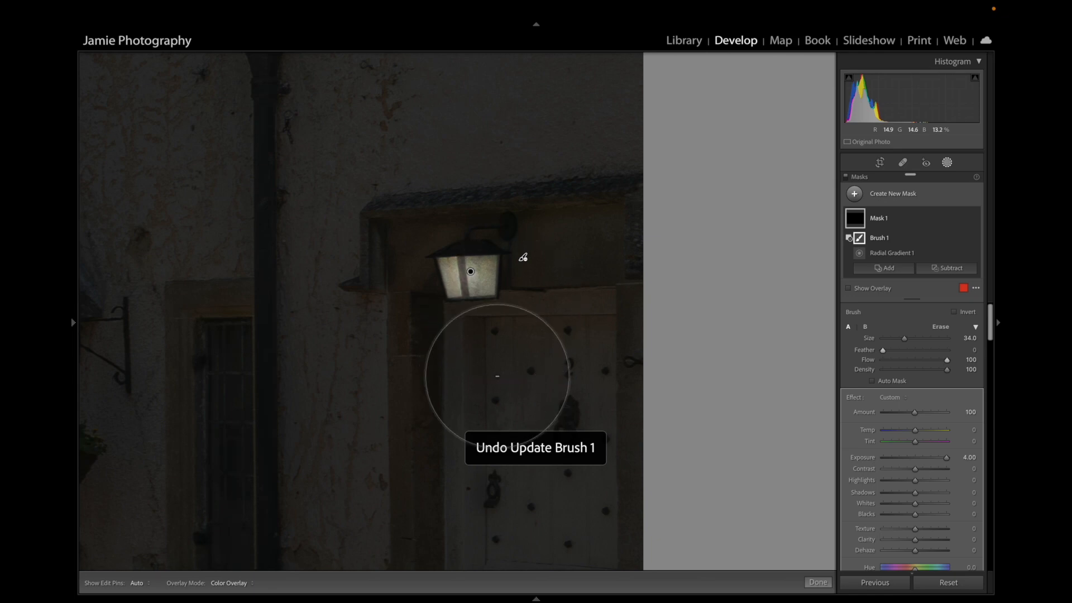
- Subtract the vertical bar between the lantern's glass panes from the mask with a size 2 brush
scroll(520, 378, down, 8)
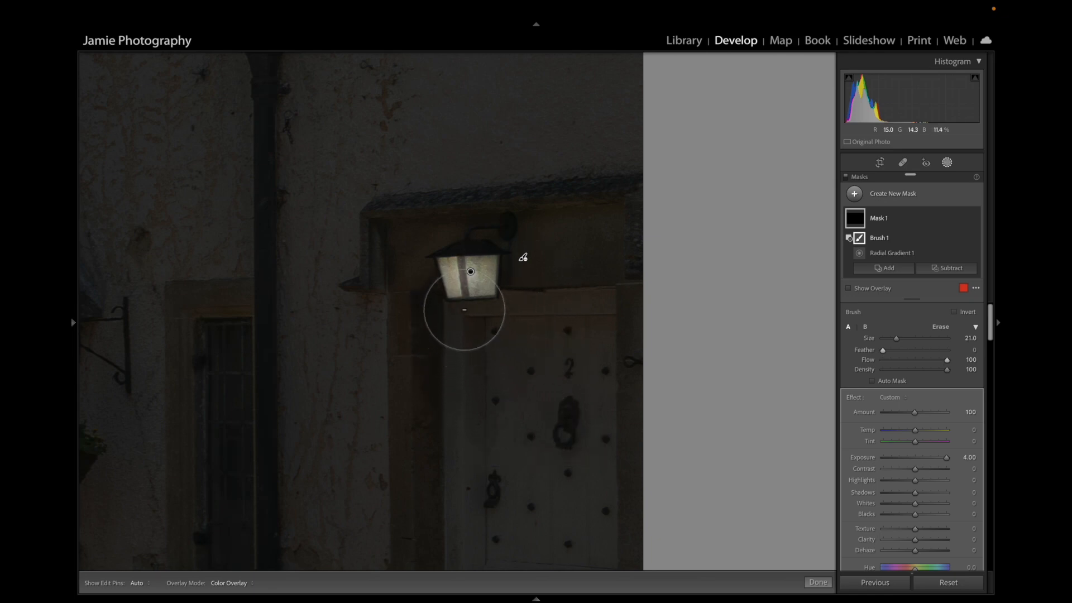
scroll(463, 278, down, 6)
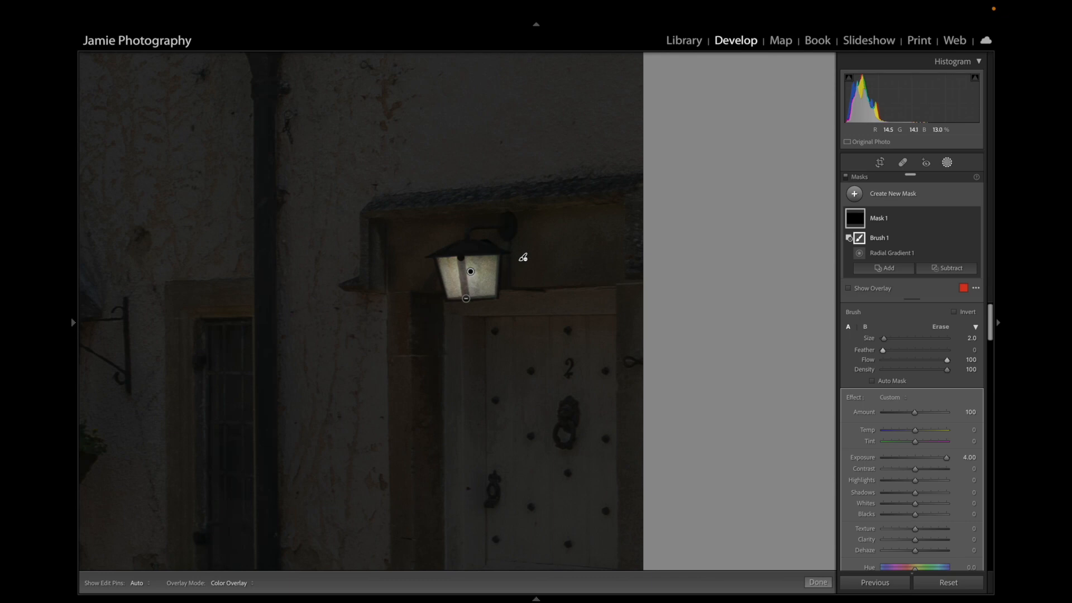
drag(466, 299, 466, 299)
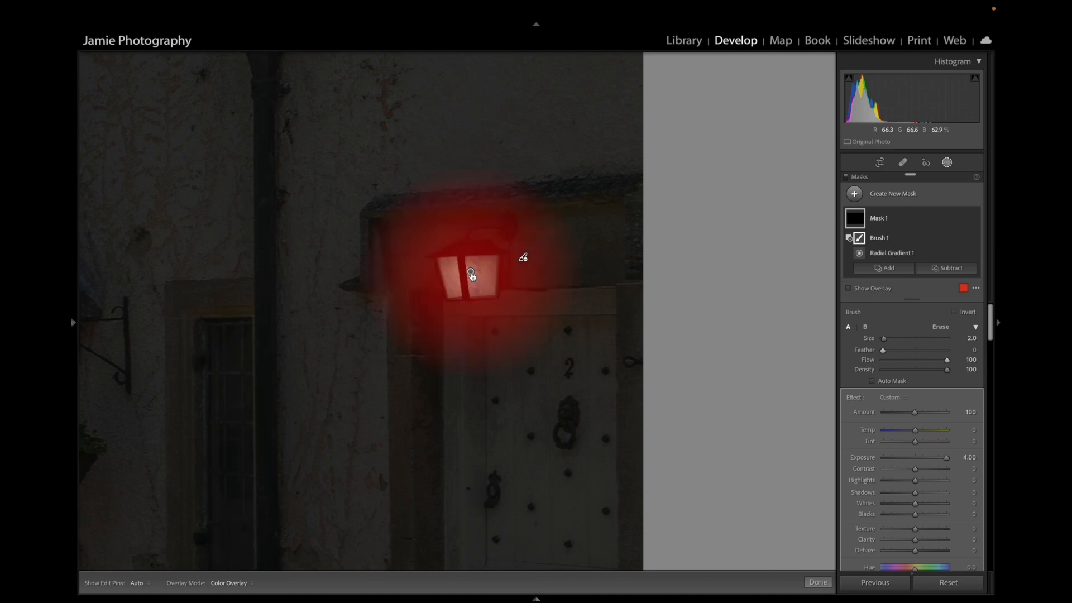
- Duplicate the lantern mask and shrink the copy's radial gradient to a small upright oval in the middle of the lantern
right_click(471, 274)
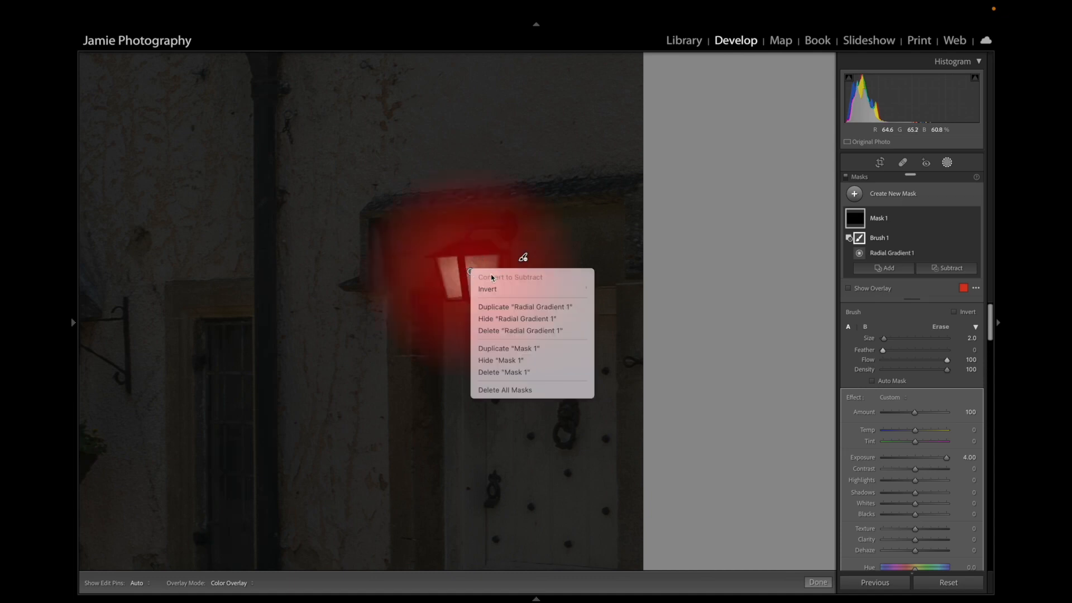
click(509, 349)
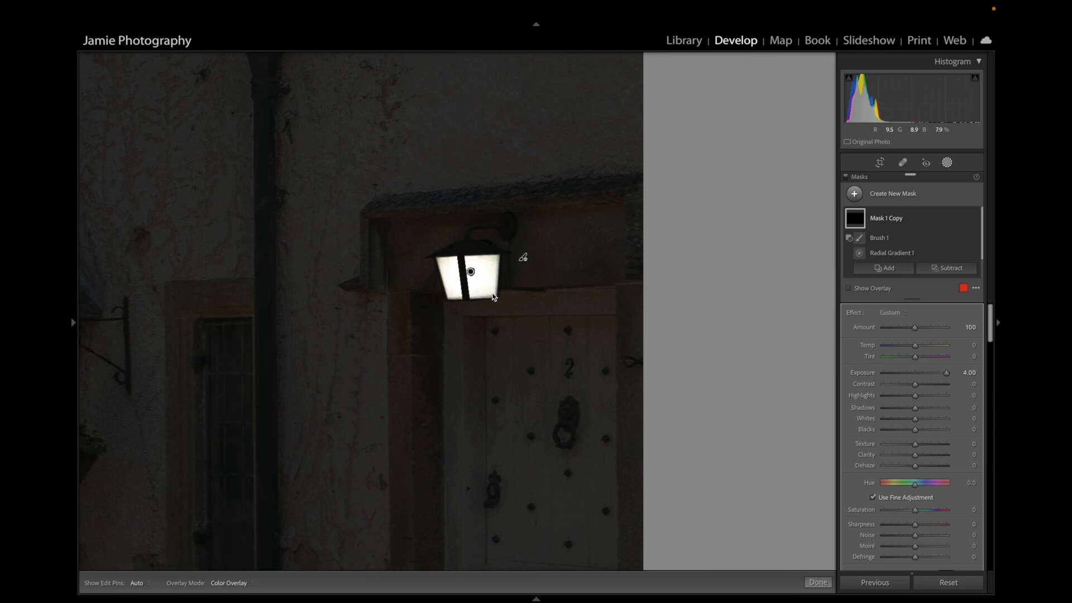
click(471, 272)
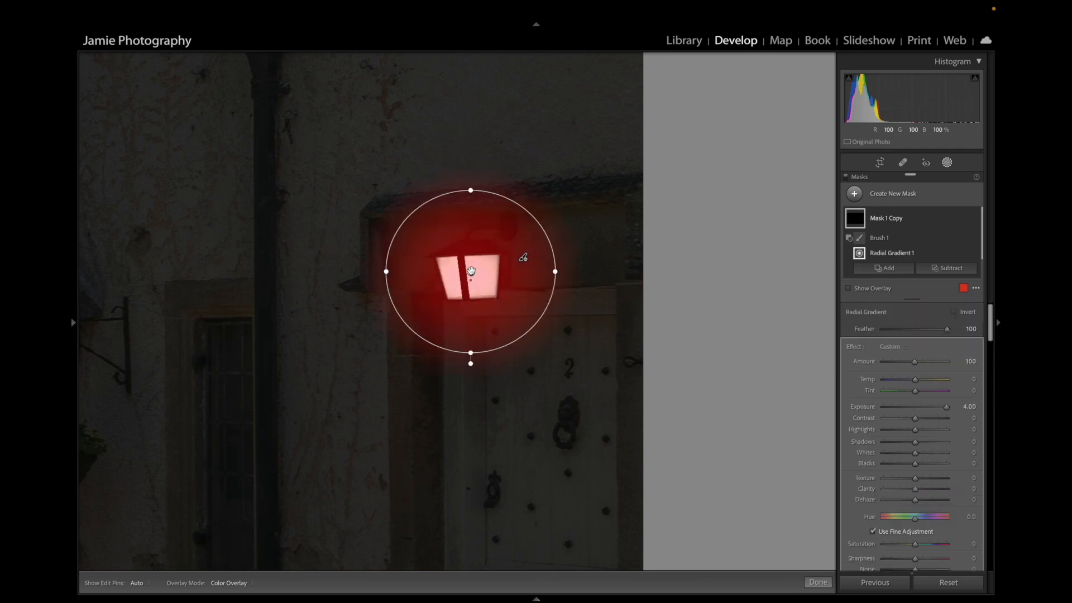
drag(556, 272, 485, 278)
drag(471, 353, 471, 292)
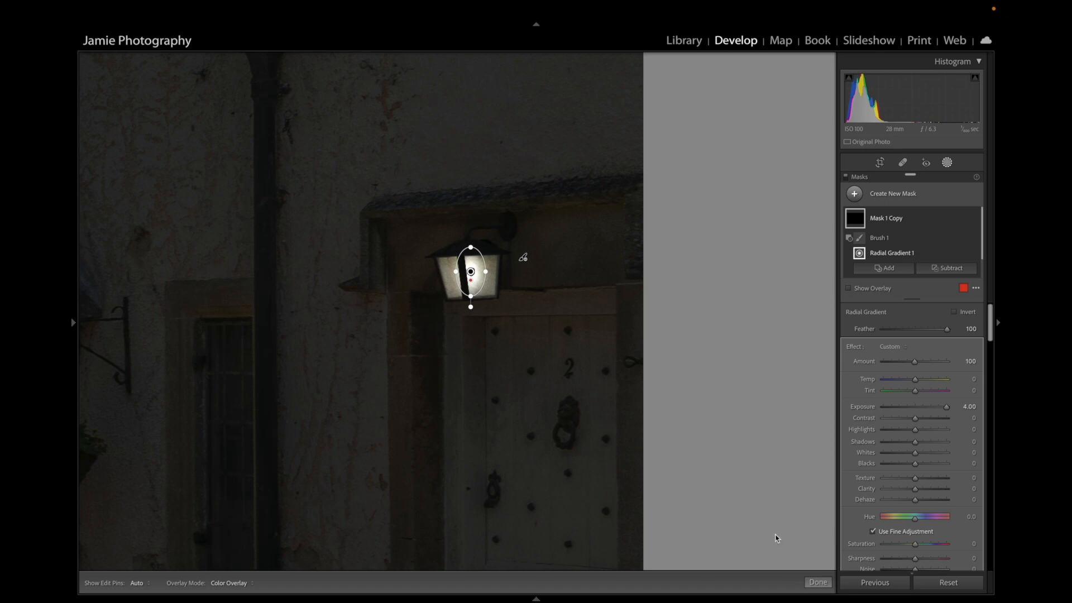
click(818, 582)
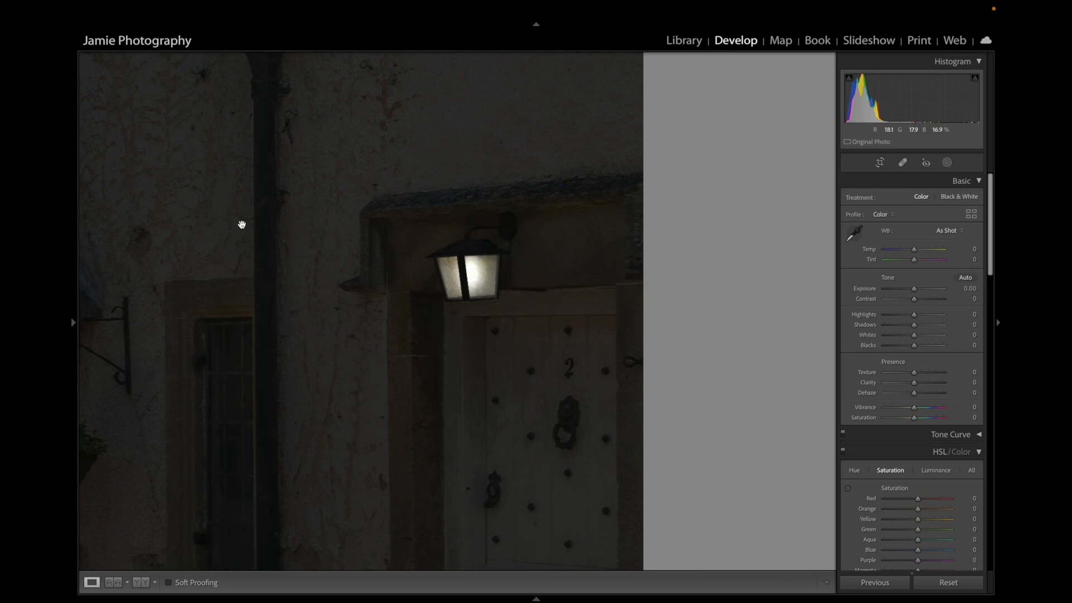
- Add a large radial gradient mask centred on the lantern, tilted slightly and narrowed to cover the doorway and surrounding wall
click(948, 162)
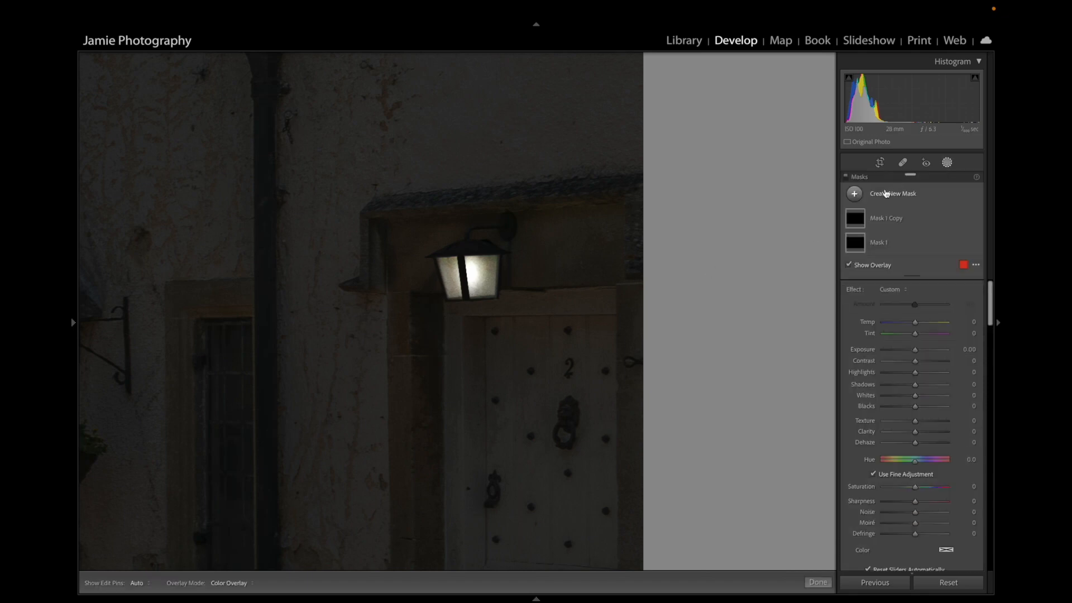
click(886, 196)
click(892, 278)
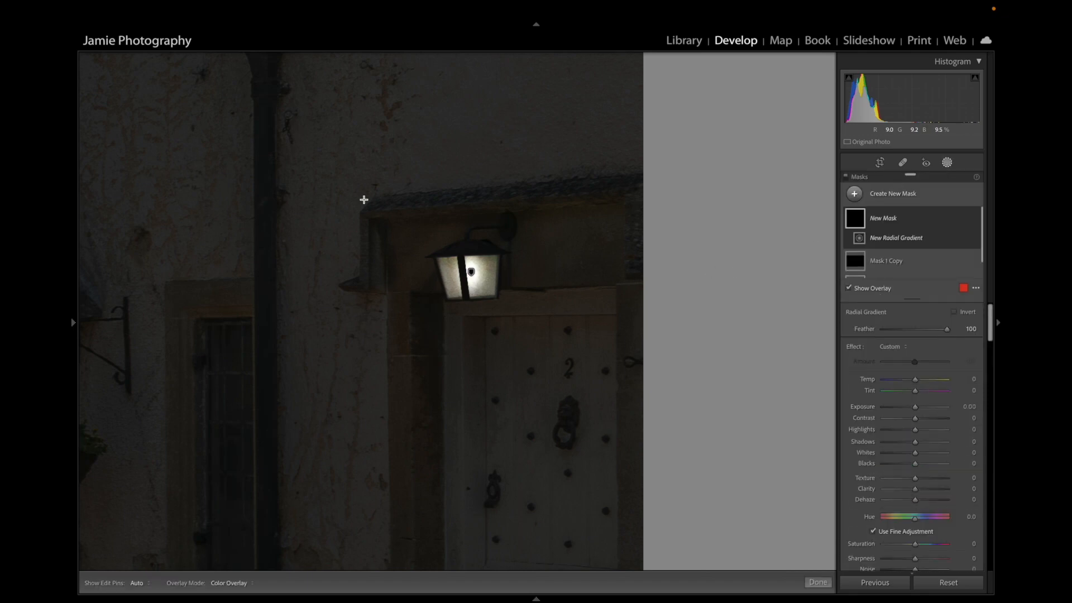
mouse_move(365, 200)
mouse_down()
mouse_move(560, 331)
mouse_move(651, 354)
mouse_up()
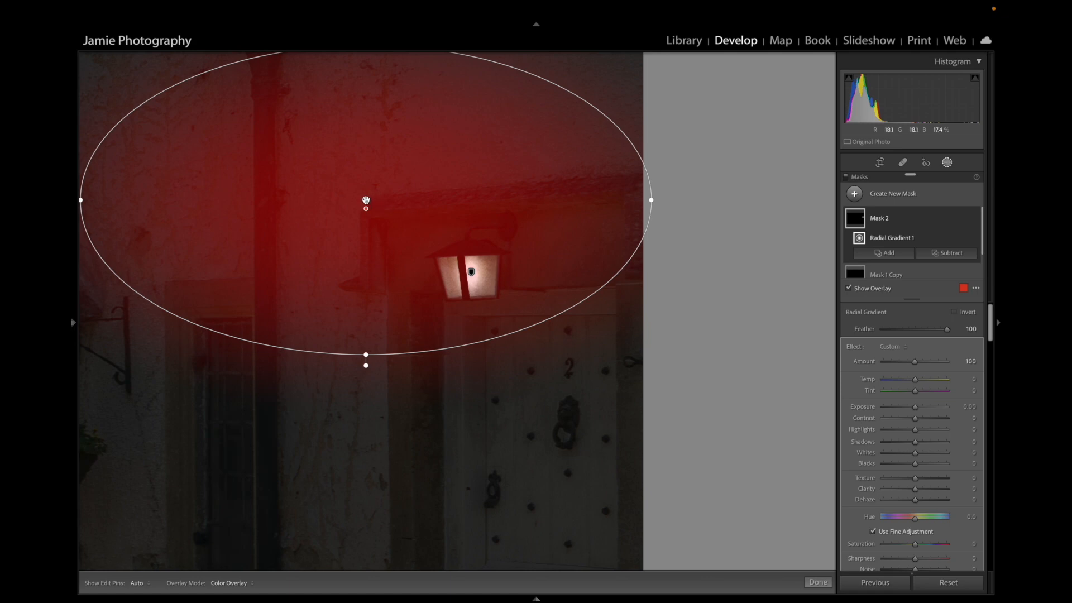
drag(366, 200, 470, 276)
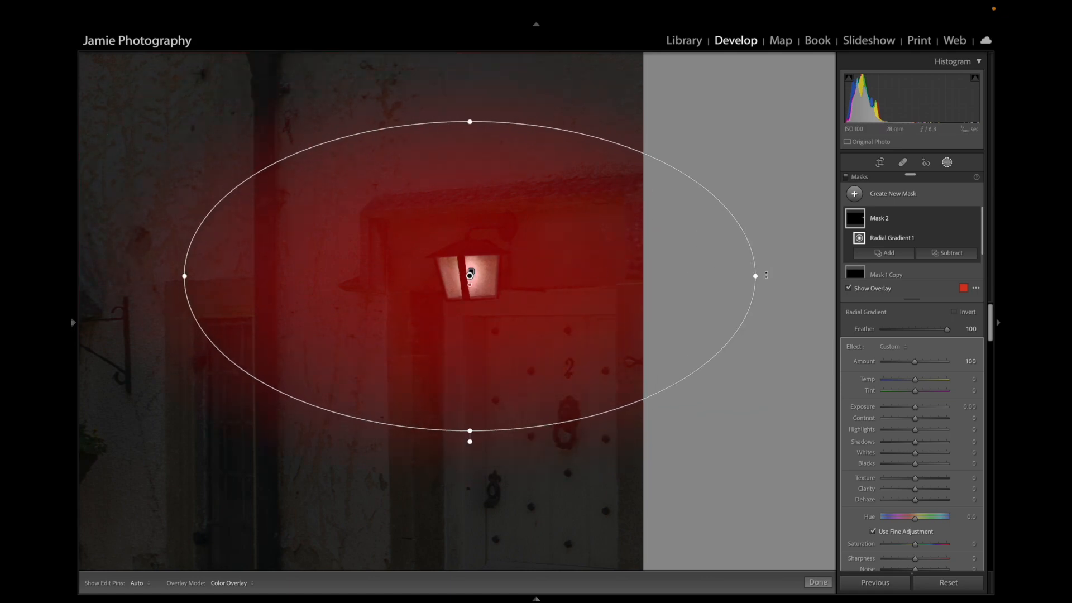
drag(766, 275, 740, 260)
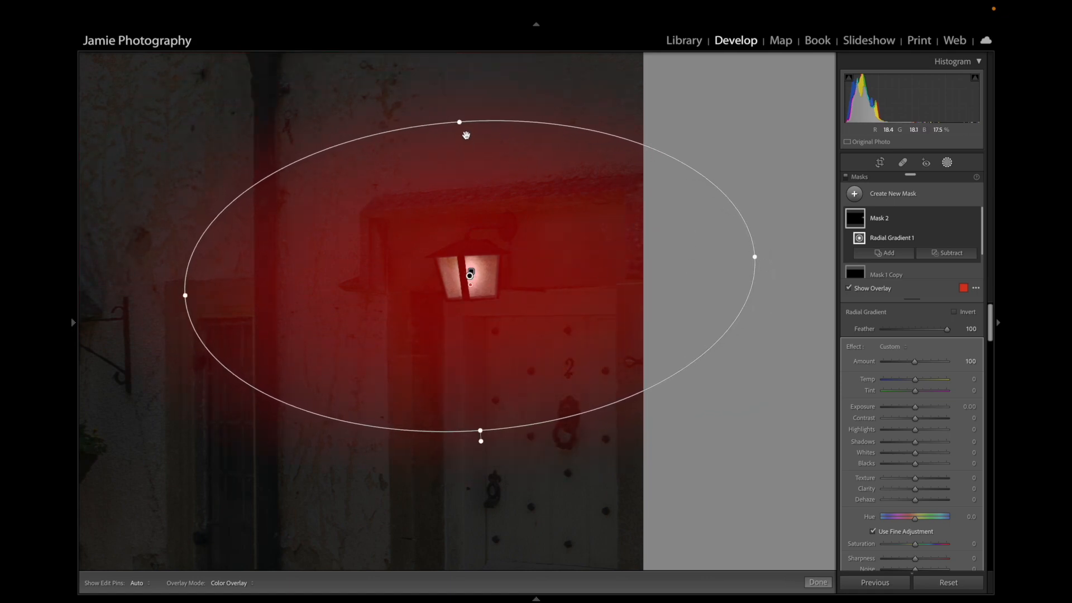
drag(186, 294, 268, 296)
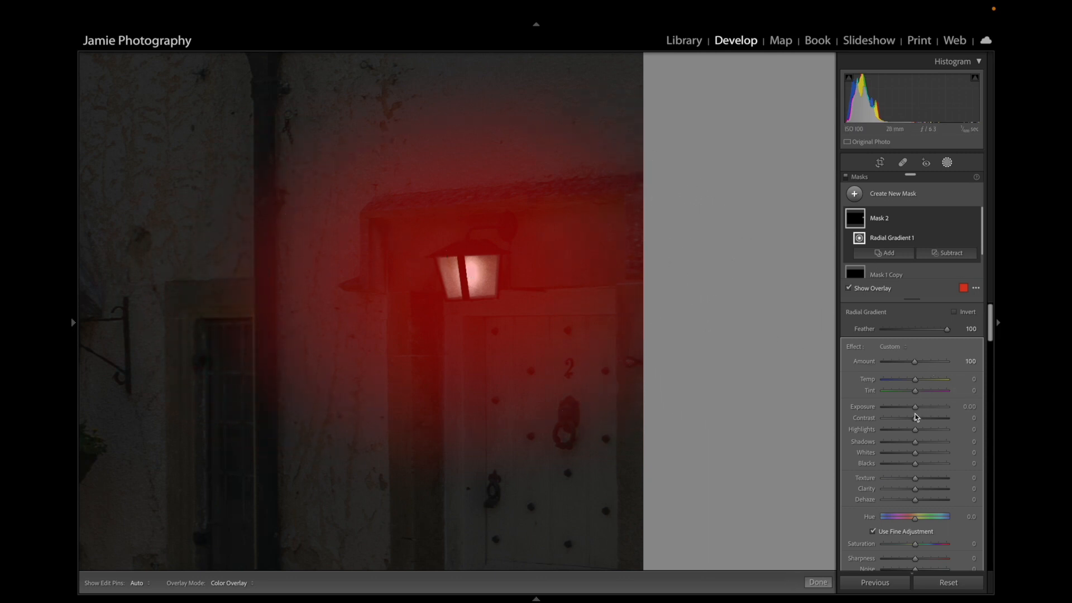
- Set the large glow mask's Exposure to 3.35, Temp to 15, Tint to 4, Clarity to 17 and Contrast to 6
drag(915, 406, 942, 409)
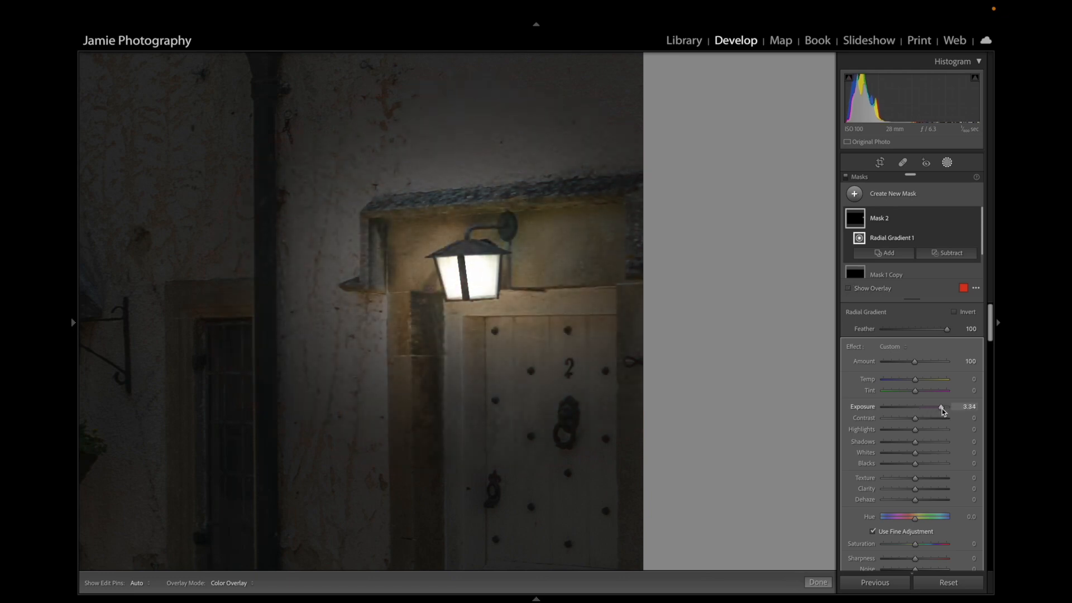
drag(942, 409, 943, 409)
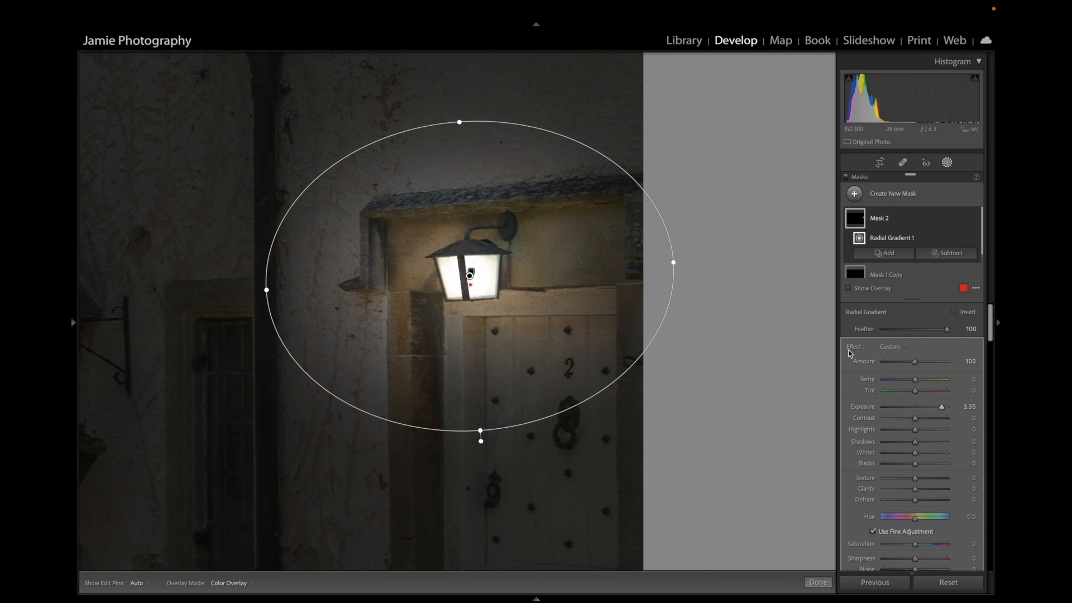
drag(917, 382, 923, 382)
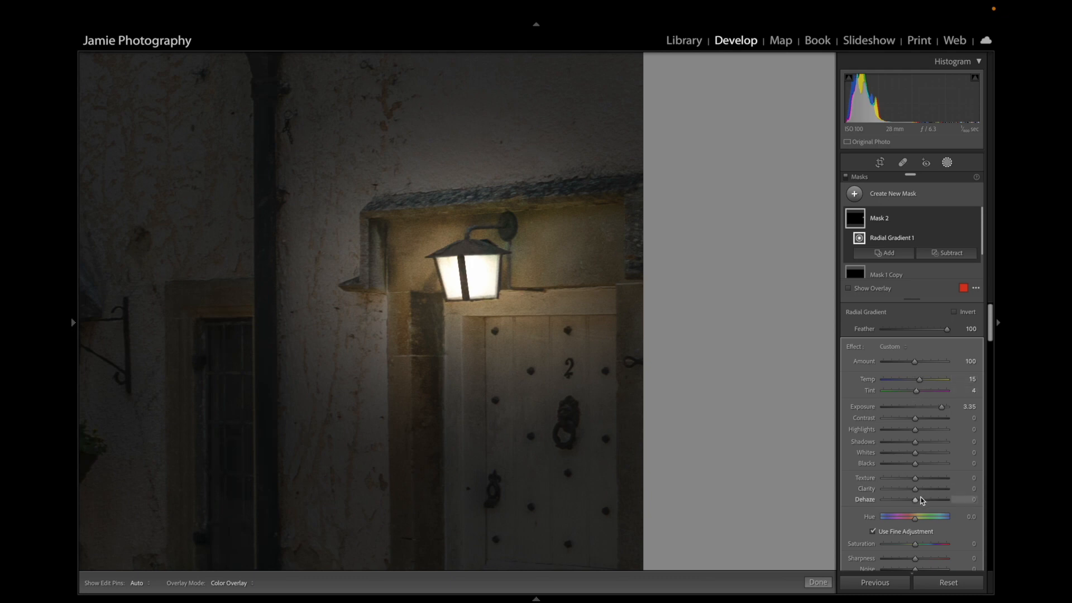
drag(915, 488, 923, 490)
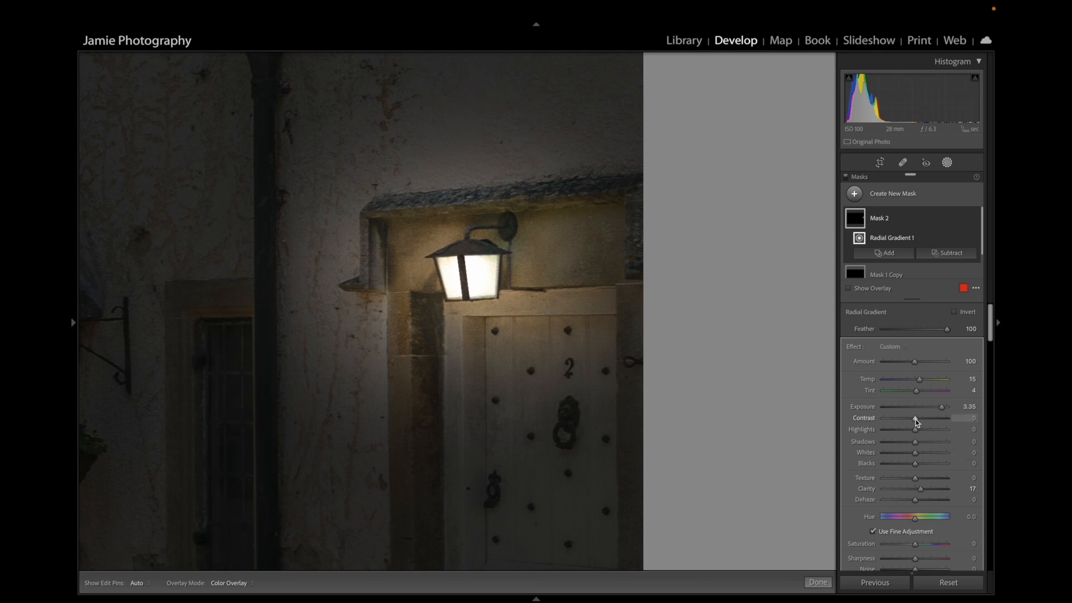
drag(916, 419, 918, 419)
- Reduce the Exposure of the original lantern mask, Mask 1, to about 1.64
mouse_move(593, 323)
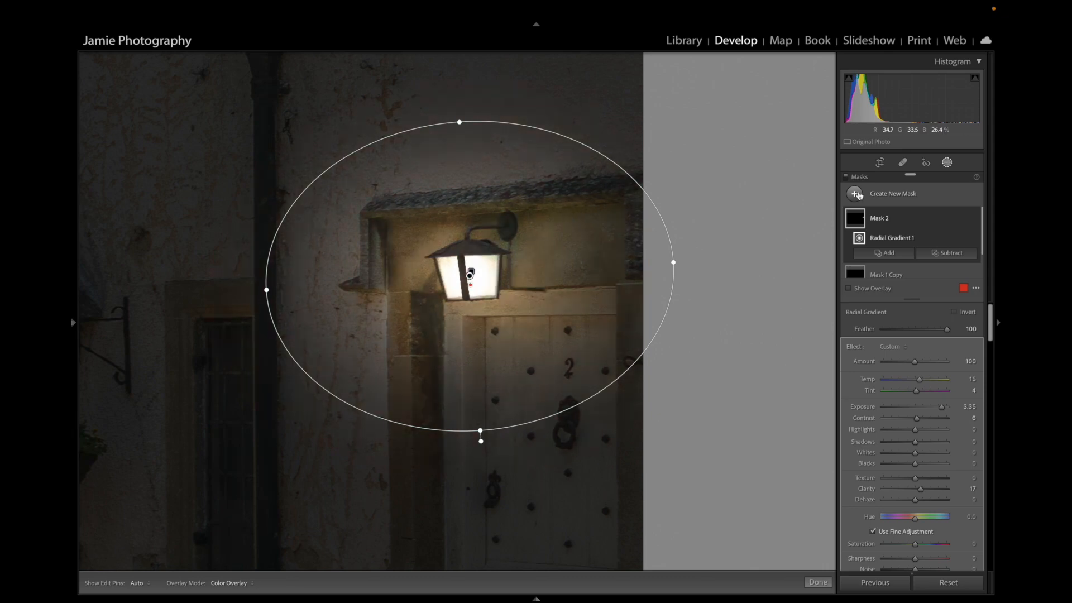
scroll(939, 238, down, 2)
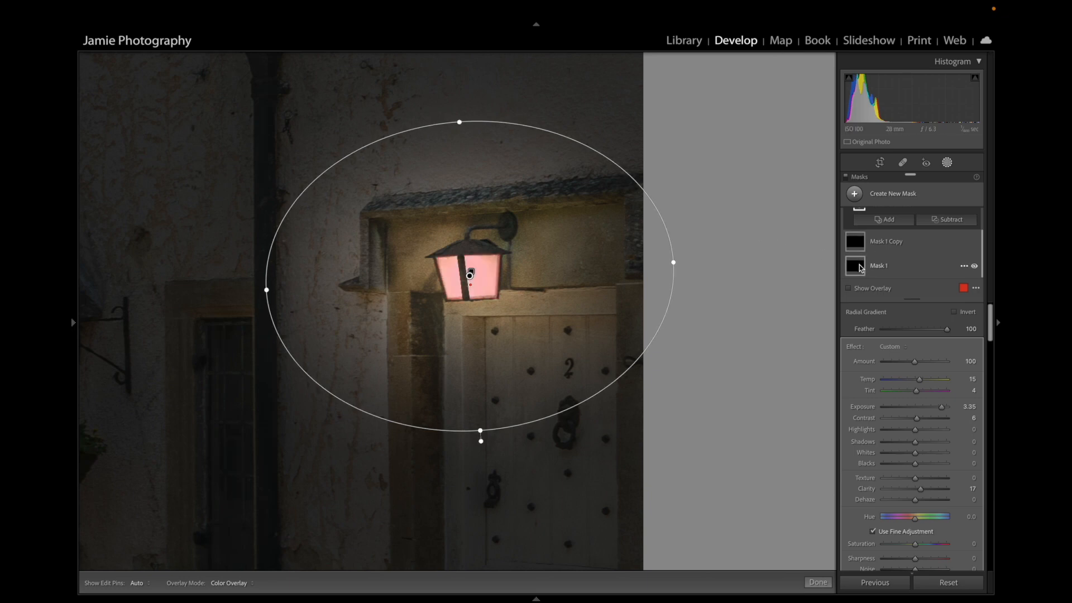
click(860, 266)
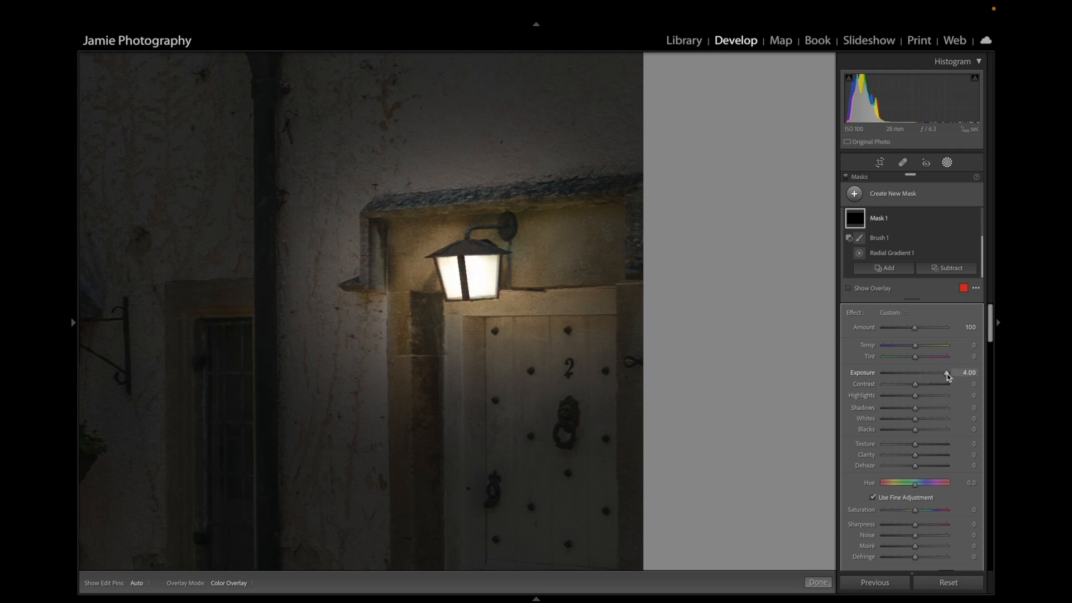
drag(947, 373, 931, 375)
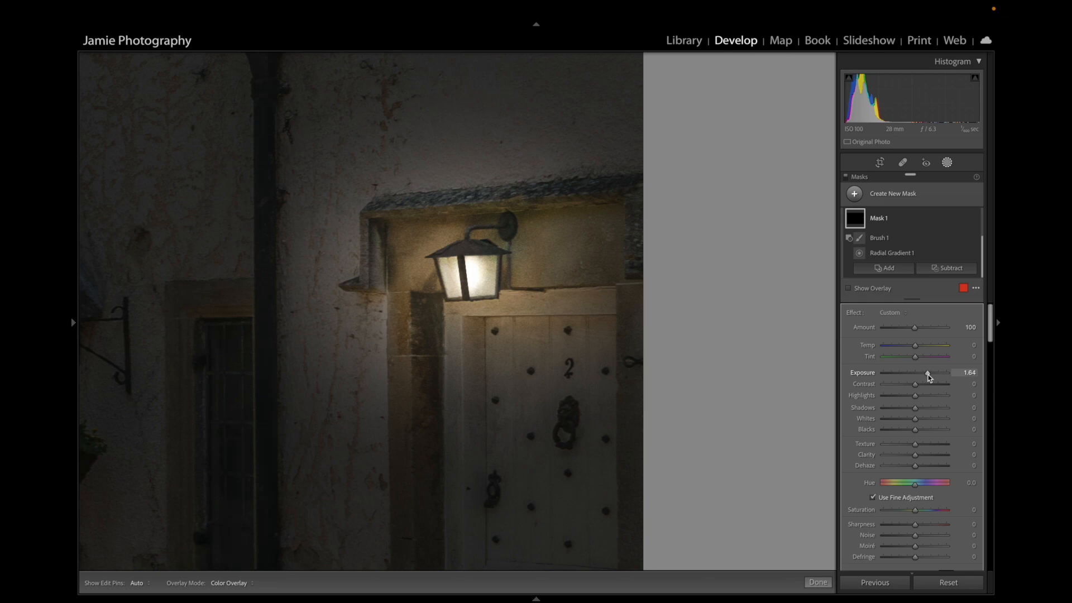
drag(928, 374, 928, 375)
- Subtract the lantern's bracket and the area just above it from Mask 2 with a size 8 brush, Feather 75 and Flow 75
scroll(874, 234, up, 2)
click(864, 221)
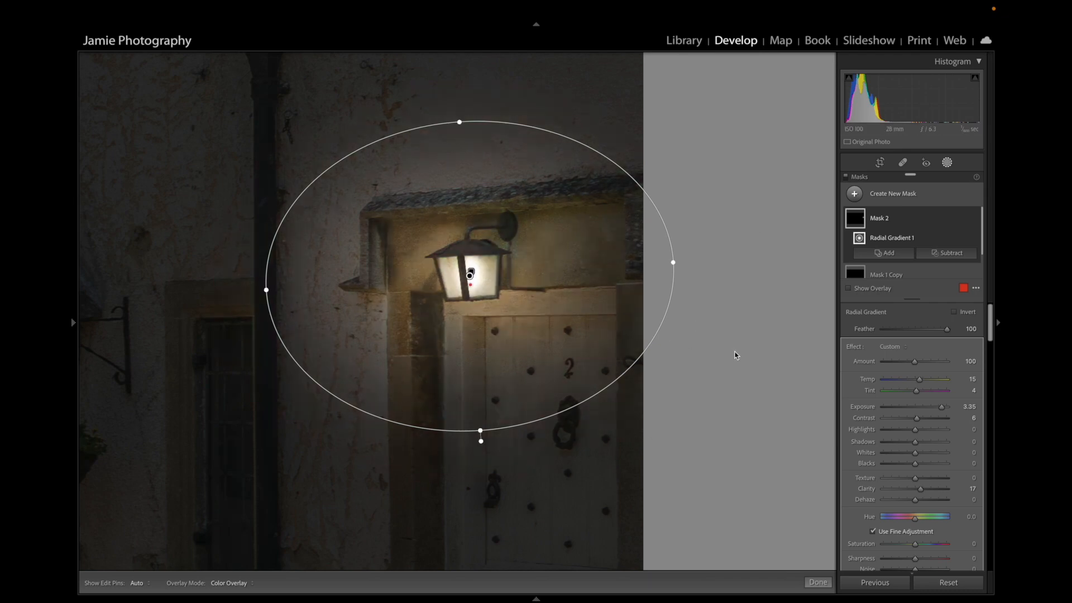
click(948, 253)
click(942, 317)
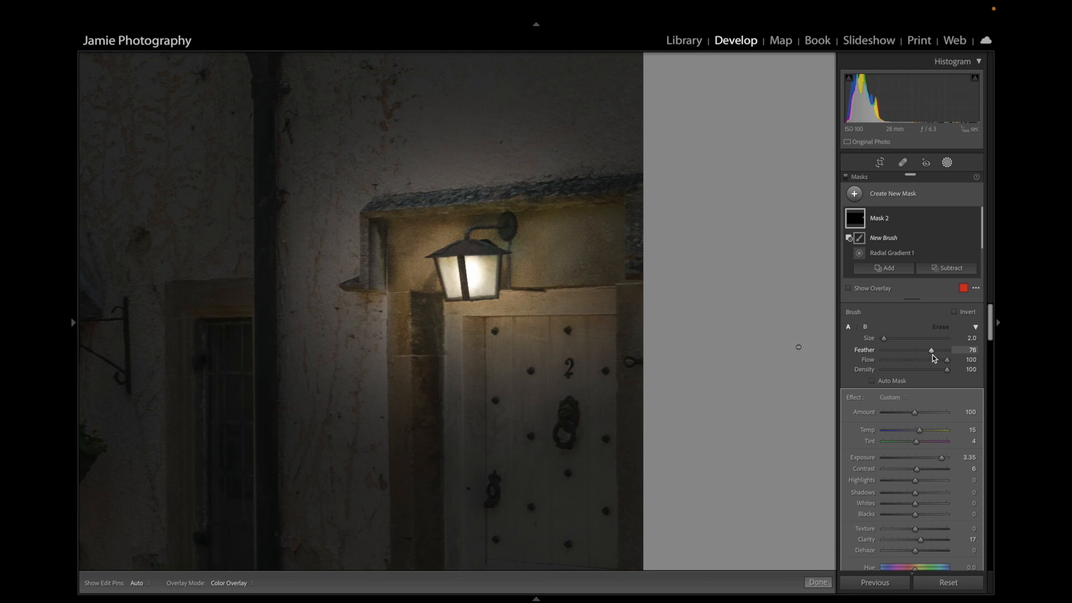
drag(934, 357, 932, 358)
drag(934, 362, 933, 362)
scroll(469, 232, up, 5)
scroll(468, 233, up, 1)
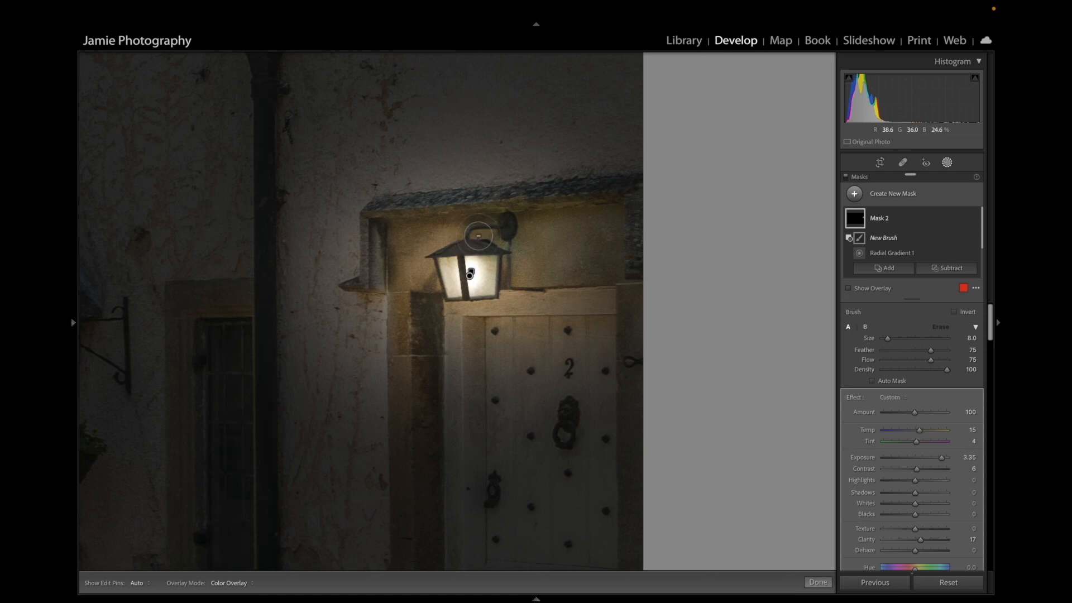
click(479, 236)
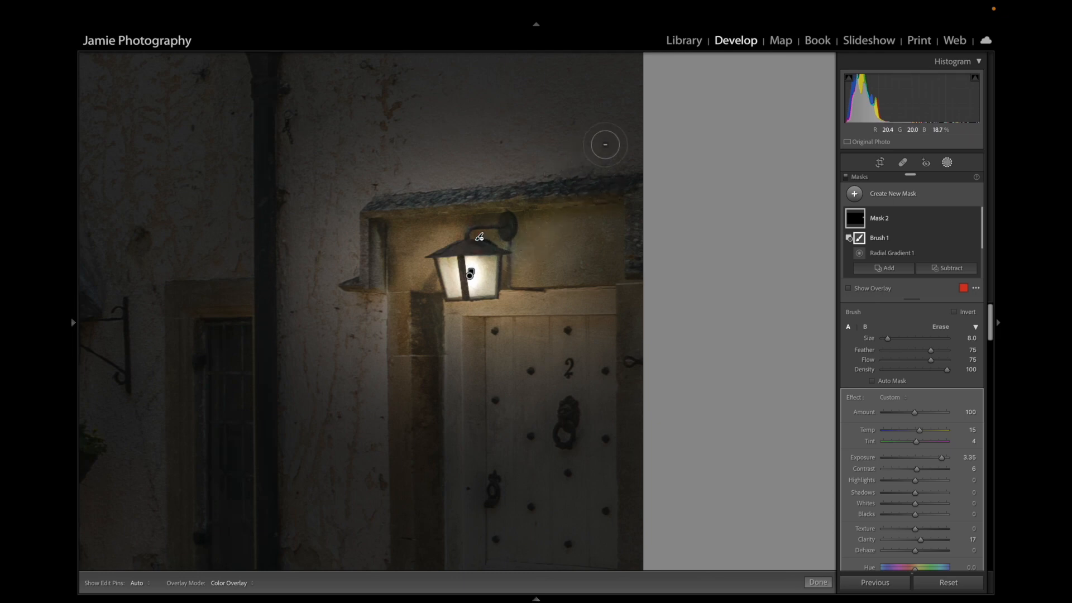
key(h)
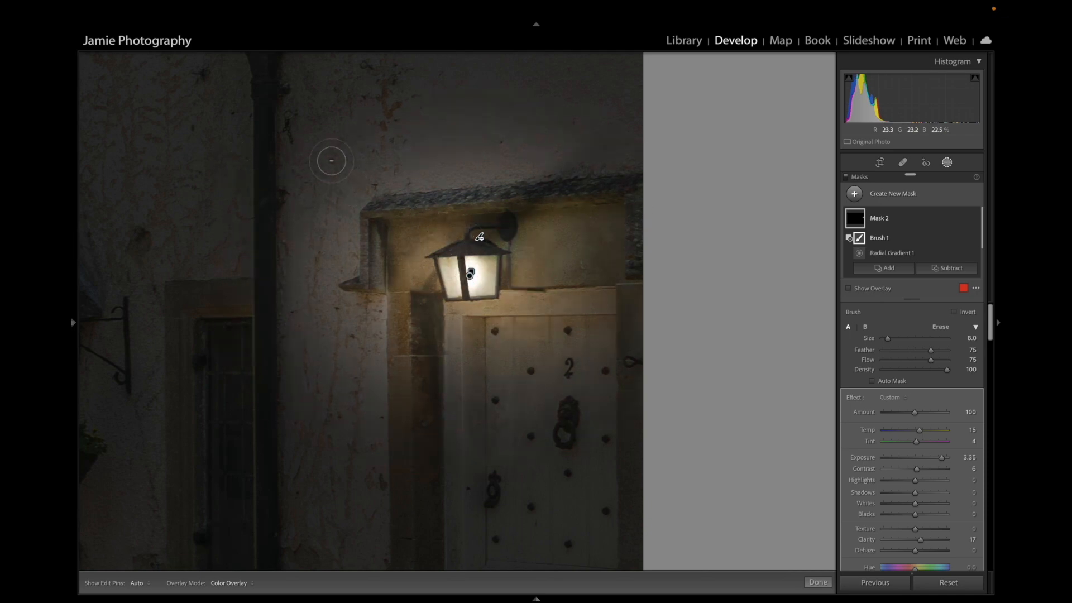
- Enlarge the subtract brush to size 18 and brush the glow off the stonework and ledge above the lantern
key(h)
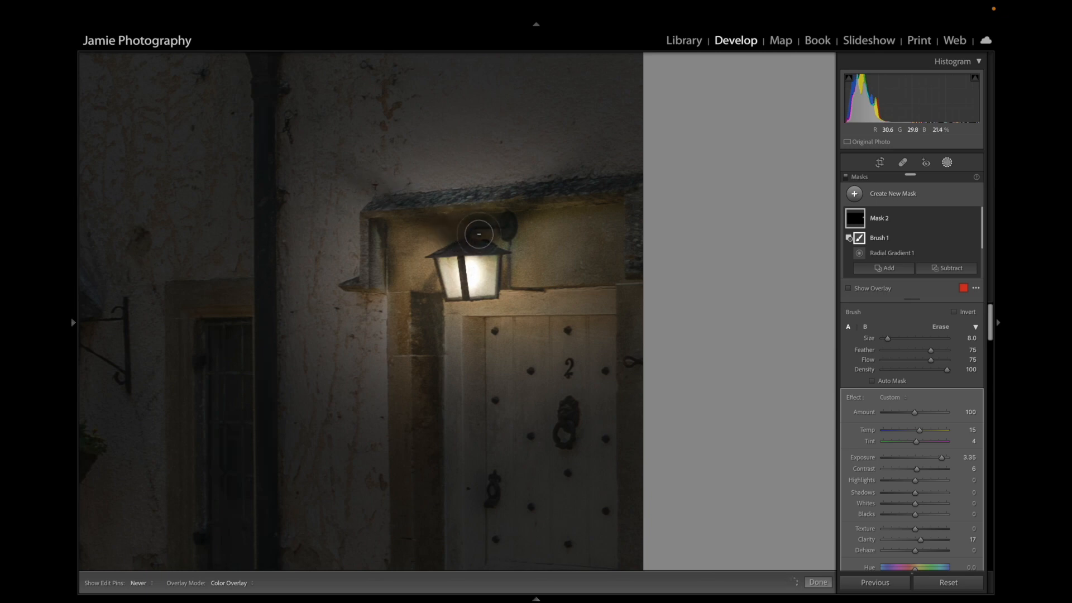
key(h)
scroll(469, 220, up, 5)
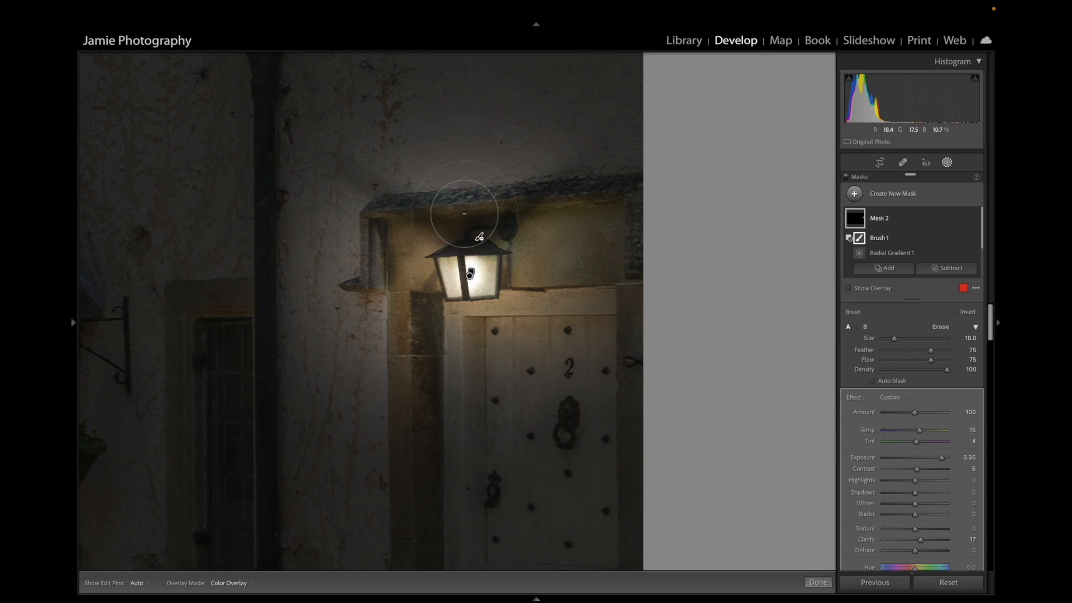
mouse_move(464, 214)
mouse_down()
mouse_move(346, 156)
mouse_move(421, 172)
mouse_move(469, 211)
mouse_up()
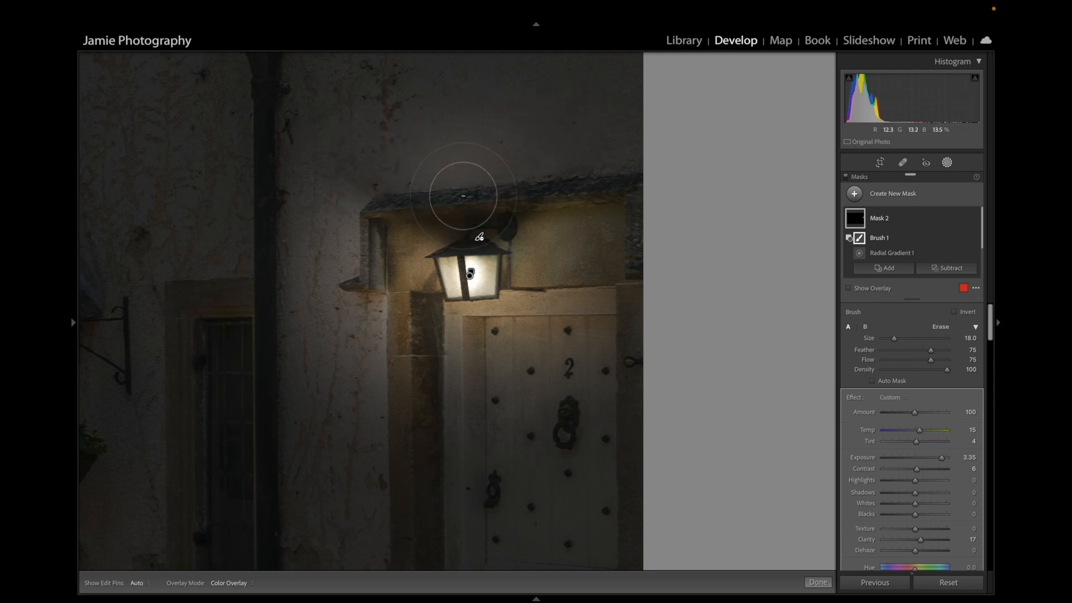
- Check the lantern glow with the edit pins hidden and set the subtract brush to Size 19, Feather 37 and Flow 100
key(h)
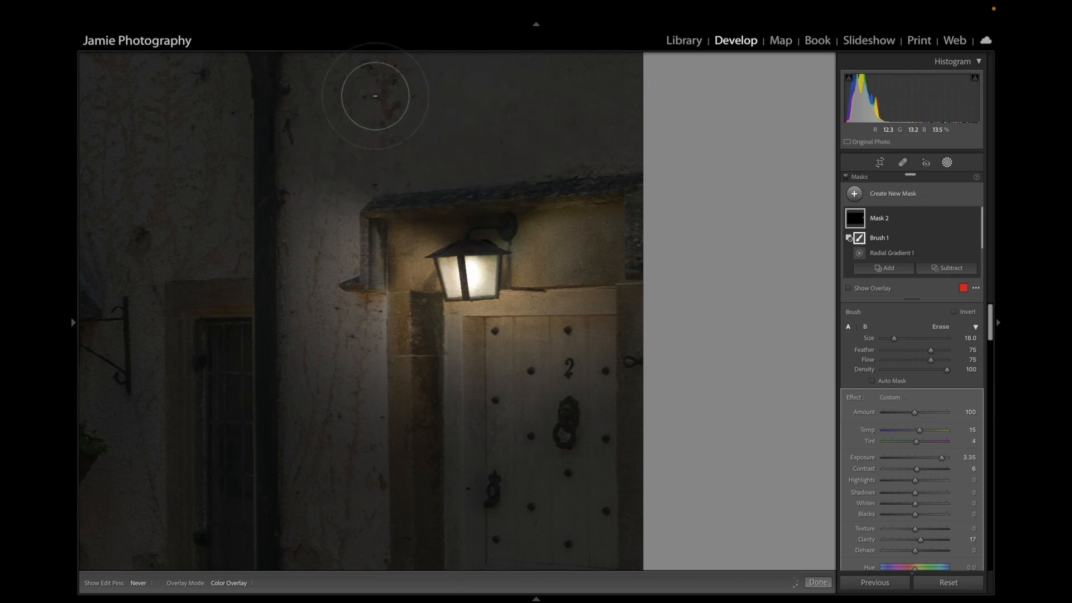
key(h)
mouse_move(856, 222)
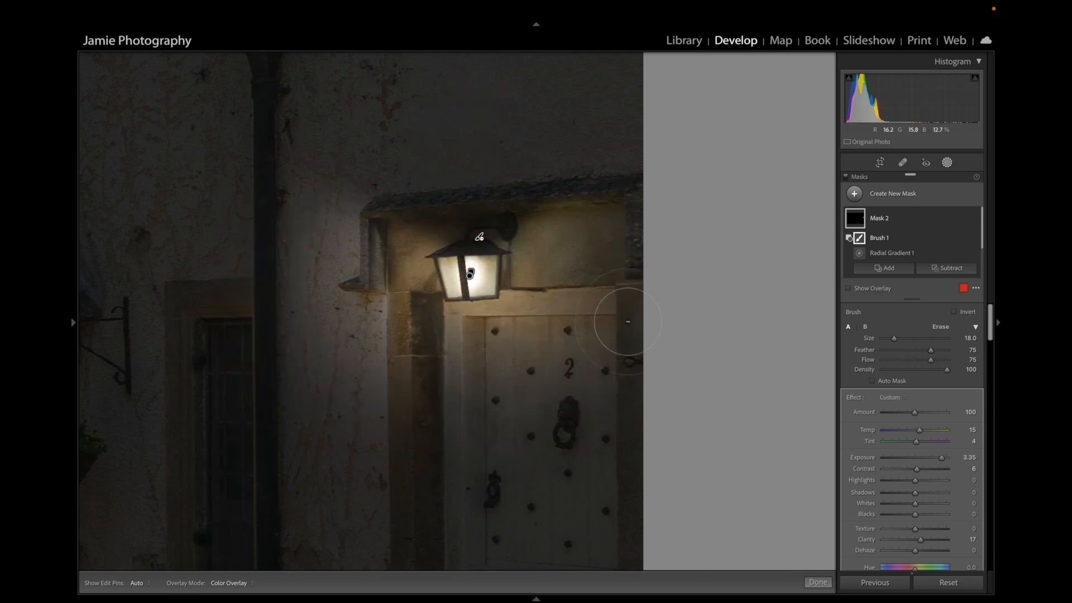
scroll(477, 257, down, 6)
key(h)
key(h)
scroll(282, 270, up, 5)
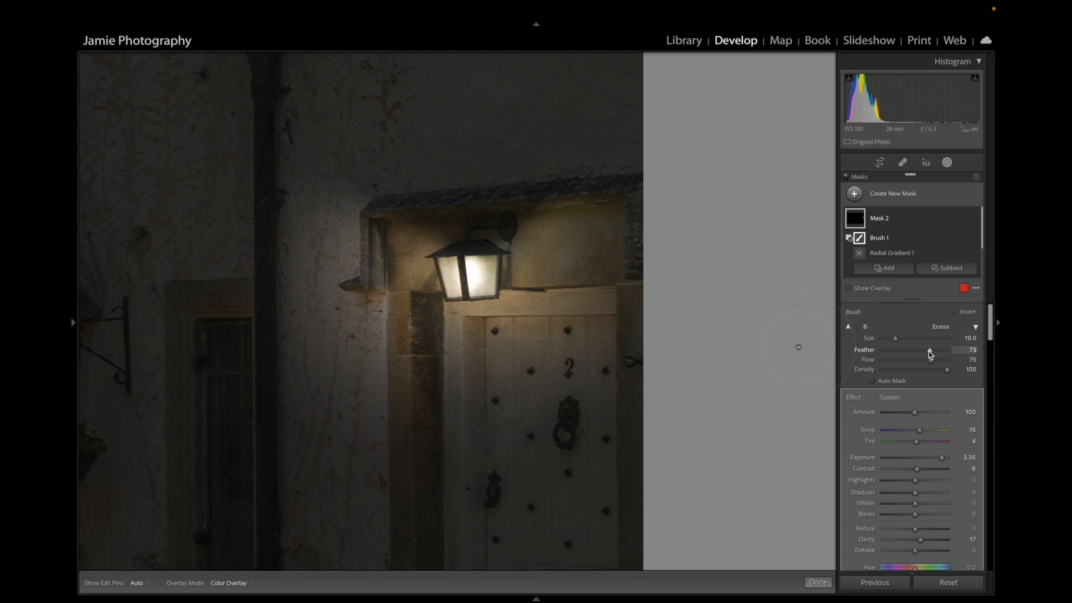
drag(930, 360, 948, 360)
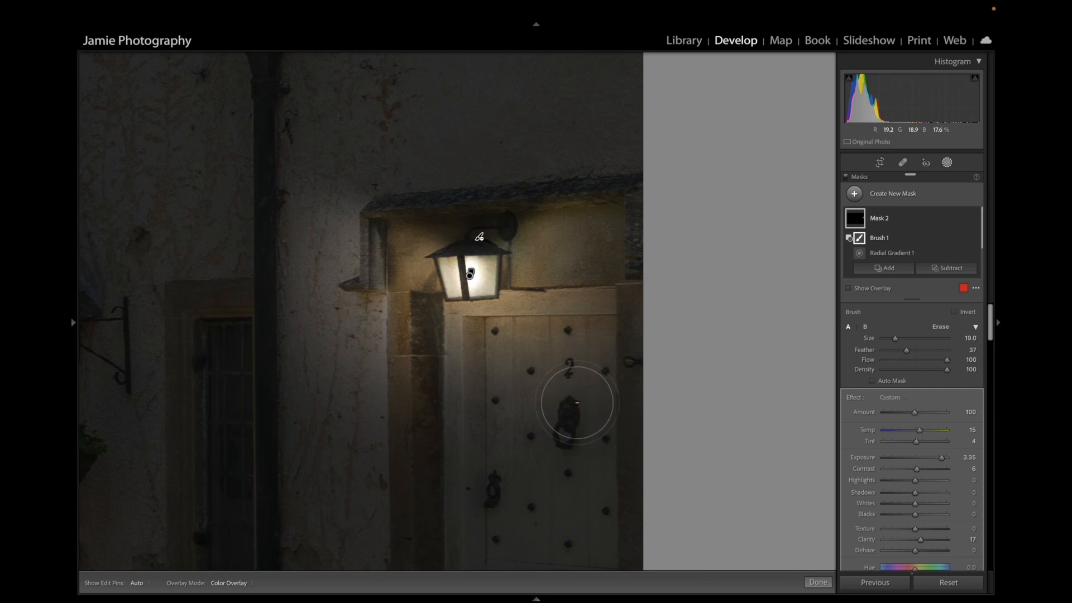
- Set the Temp of the original lantern mask, Mask 1, to 5 and its Exposure to 1.34
mouse_move(79, 318)
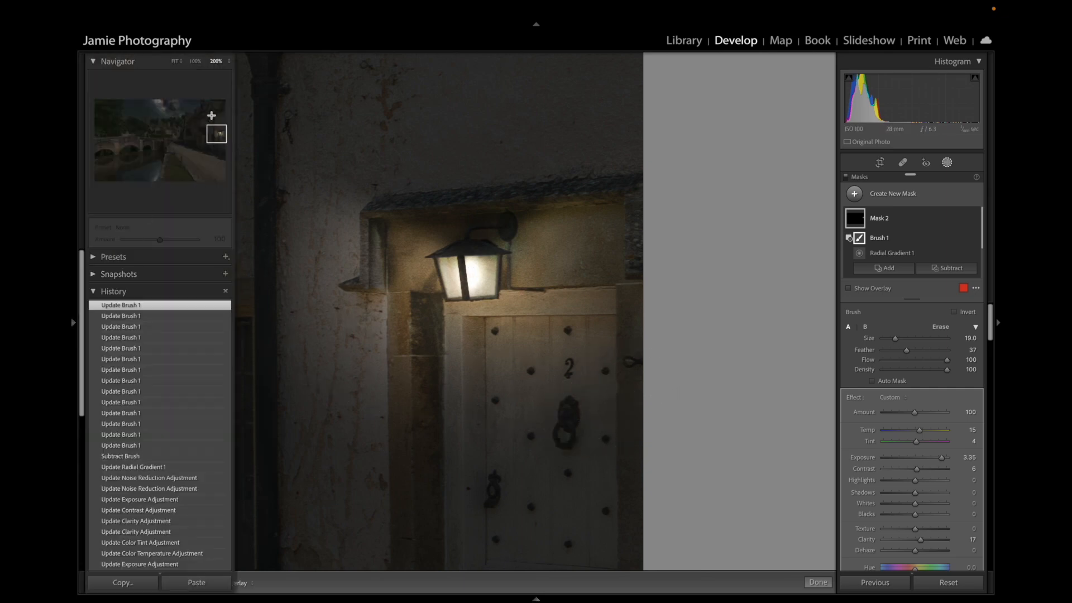
click(195, 61)
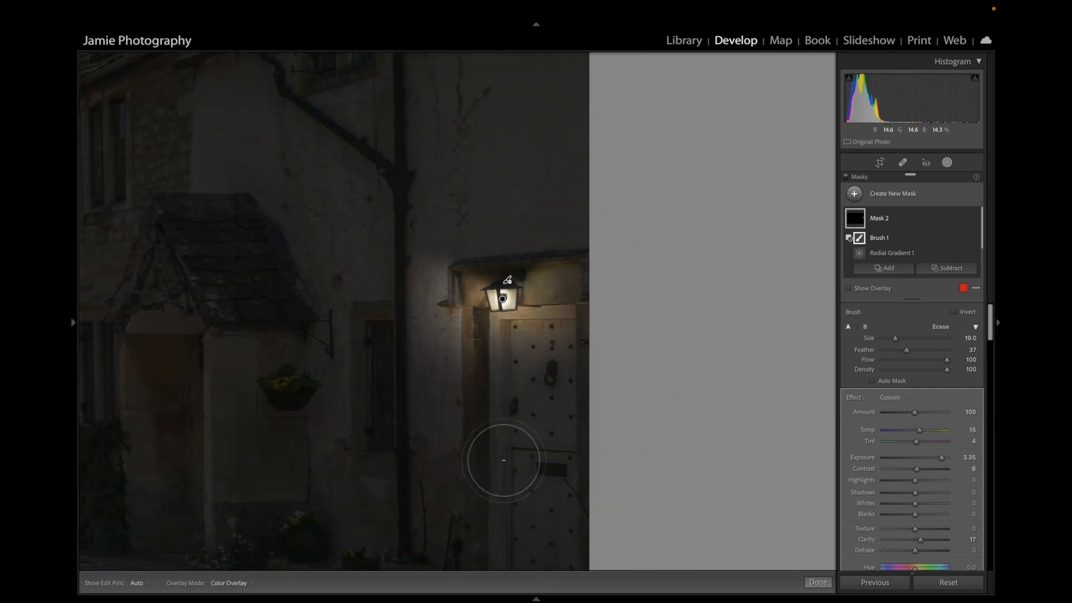
drag(505, 459, 505, 302)
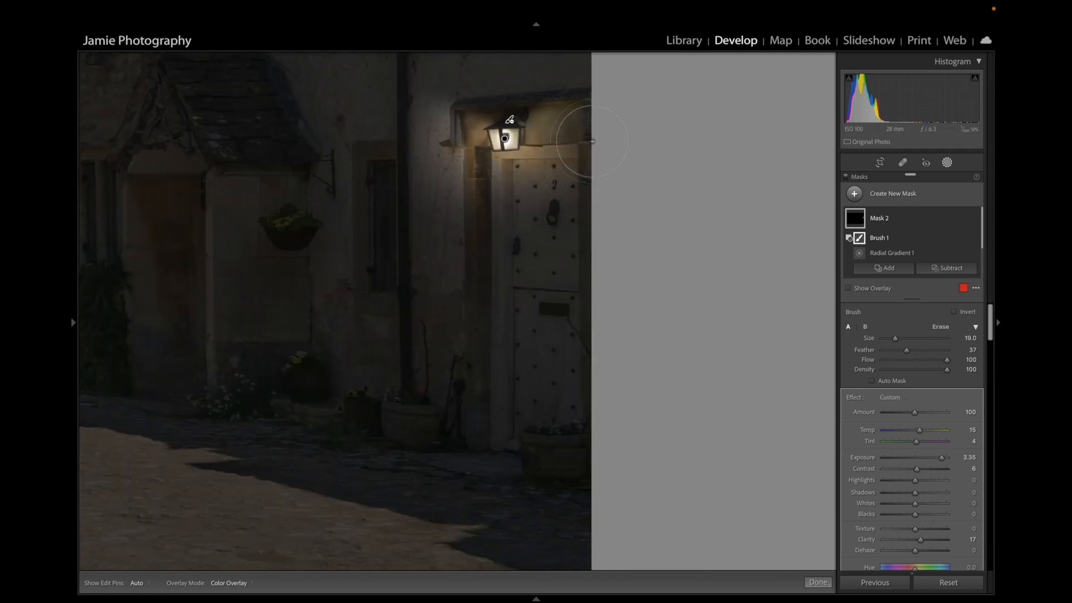
mouse_move(877, 245)
scroll(886, 243, down, 3)
click(865, 268)
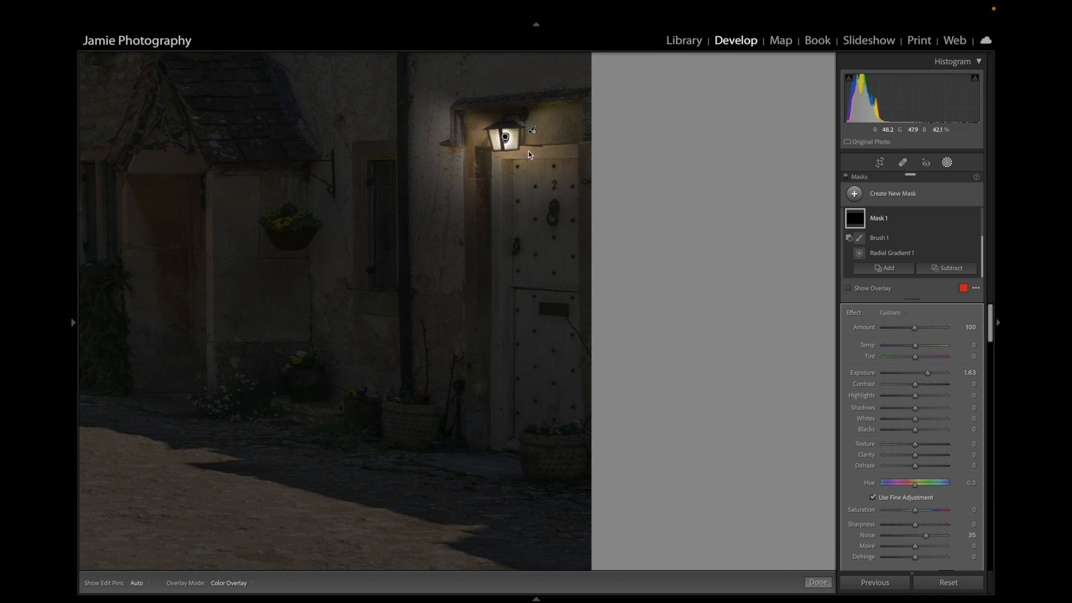
drag(917, 346, 926, 376)
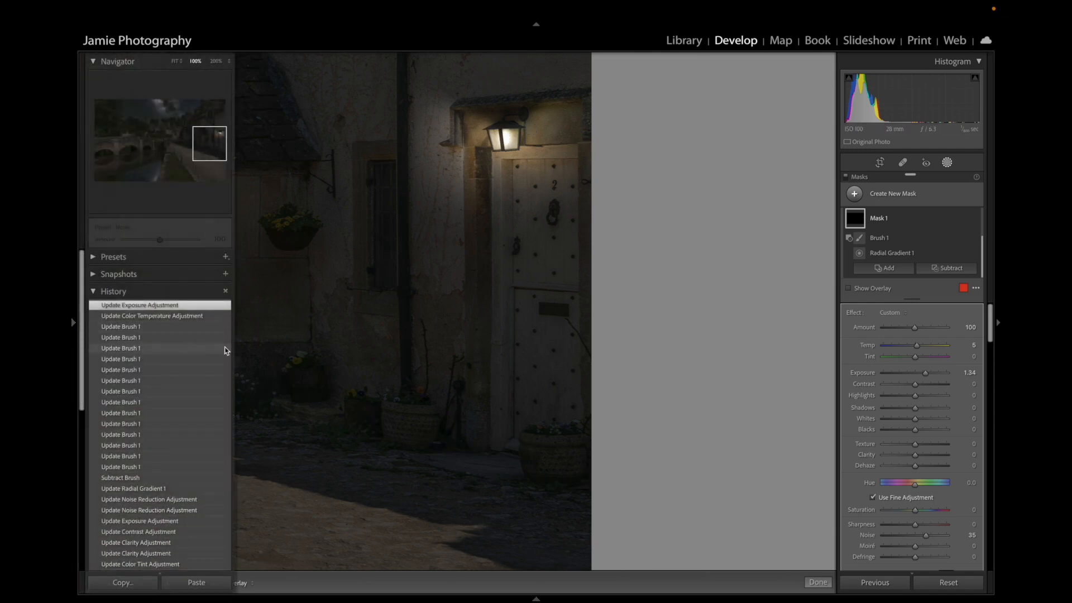
- Create a new radial gradient mask as a wide, flat ellipse over the cobbled road in front of the cottages
drag(306, 387, 534, 237)
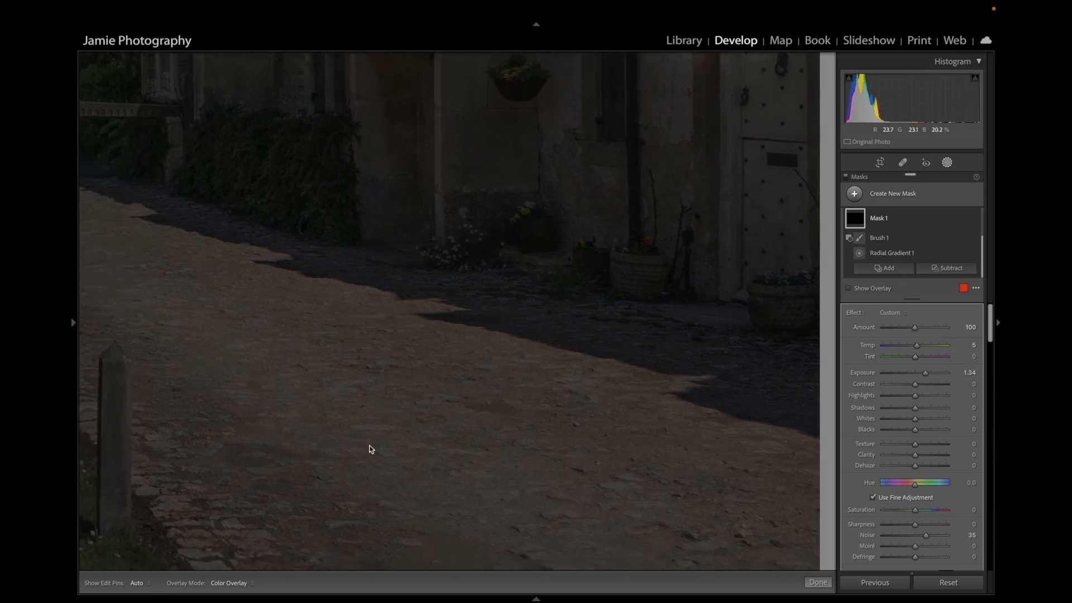
click(890, 190)
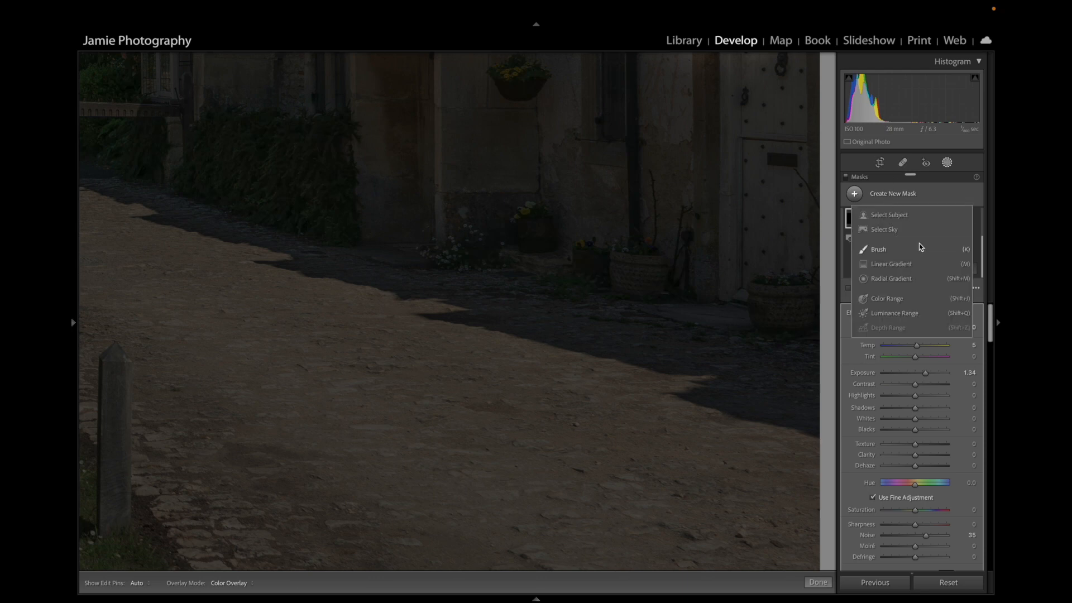
click(902, 275)
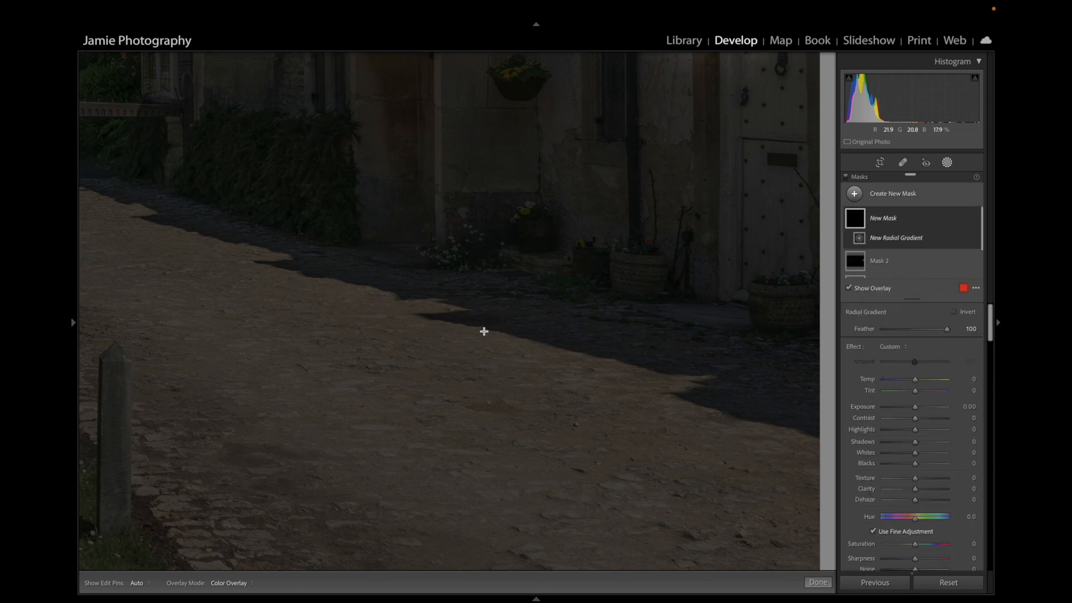
drag(396, 333, 796, 429)
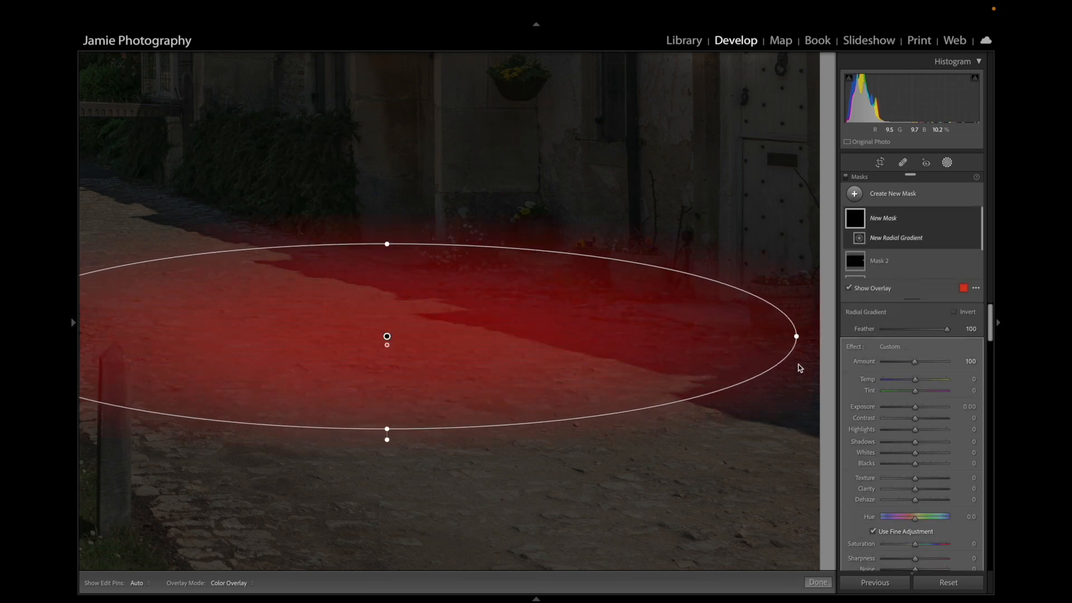
- Move the radial gradient onto the road below the lantern, tilt it upward toward the door, and enlarge it in length and height
mouse_move(75, 322)
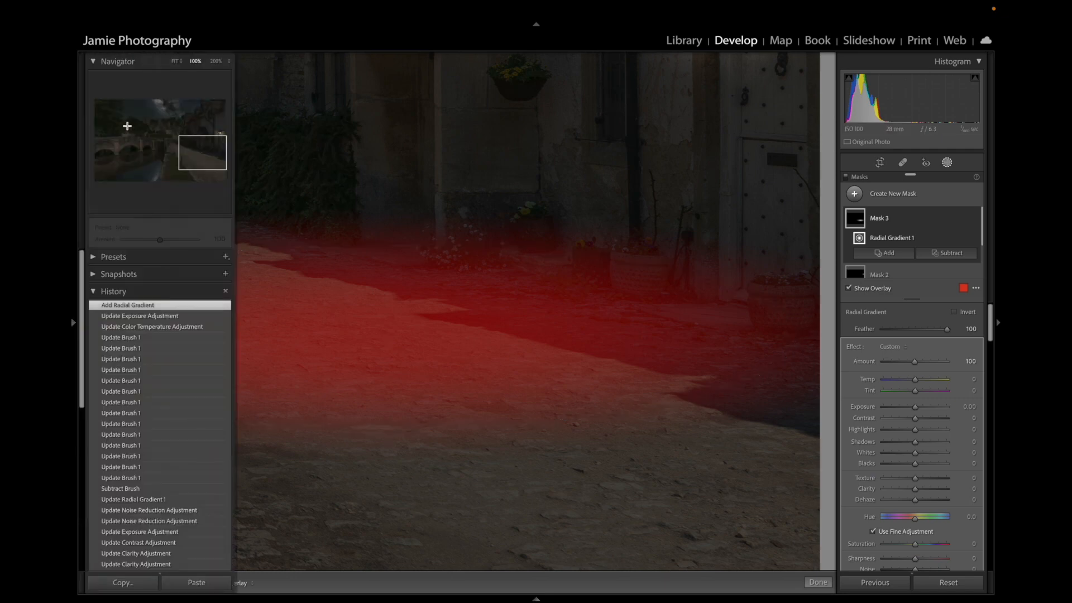
click(175, 61)
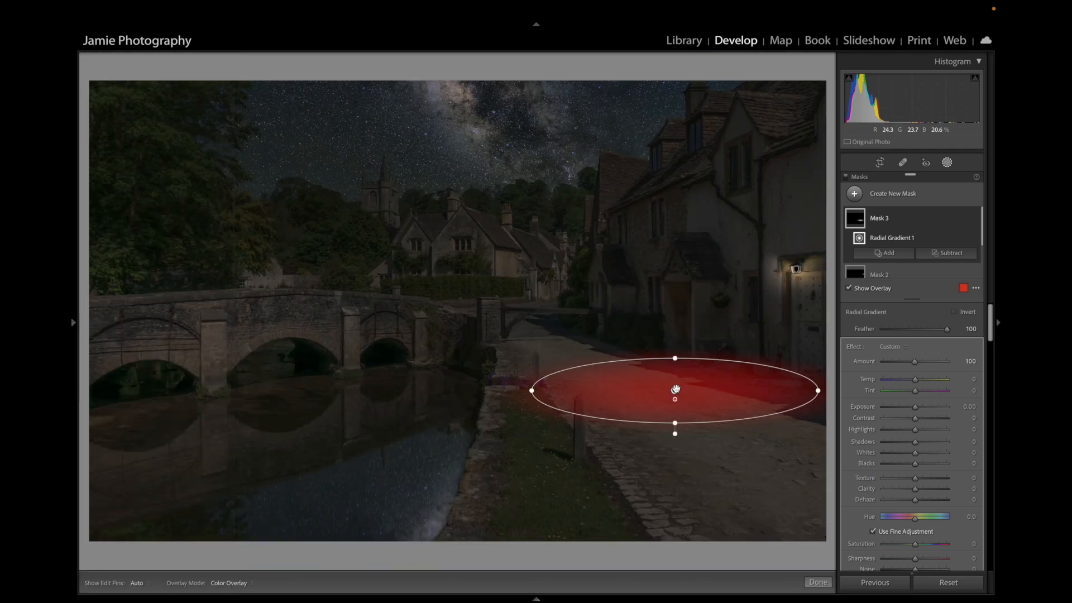
drag(675, 389, 793, 384)
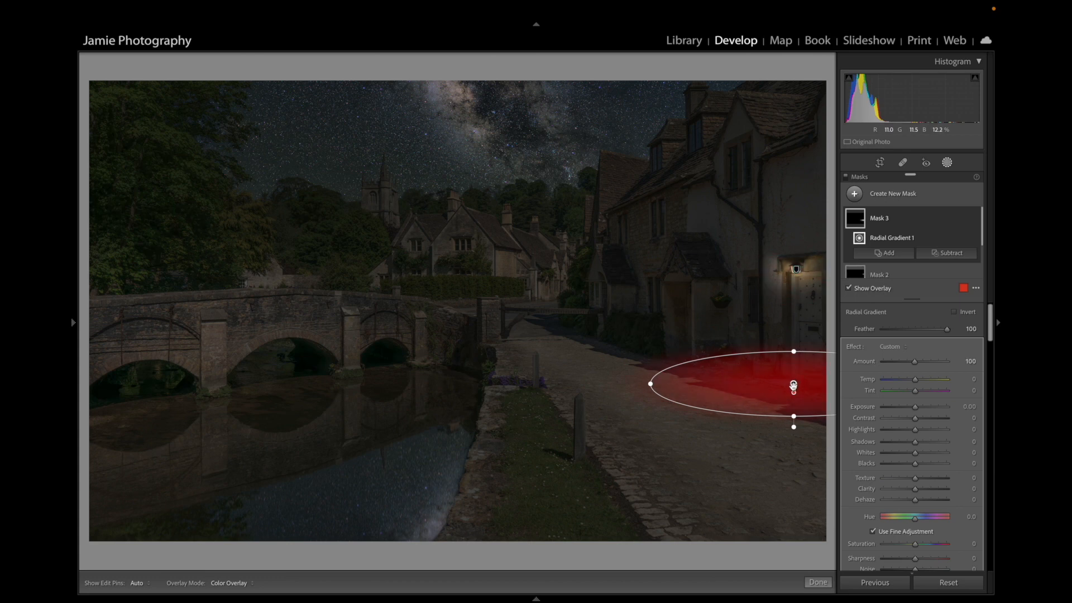
mouse_move(793, 384)
mouse_down()
mouse_move(744, 391)
mouse_move(782, 433)
mouse_move(792, 382)
mouse_up()
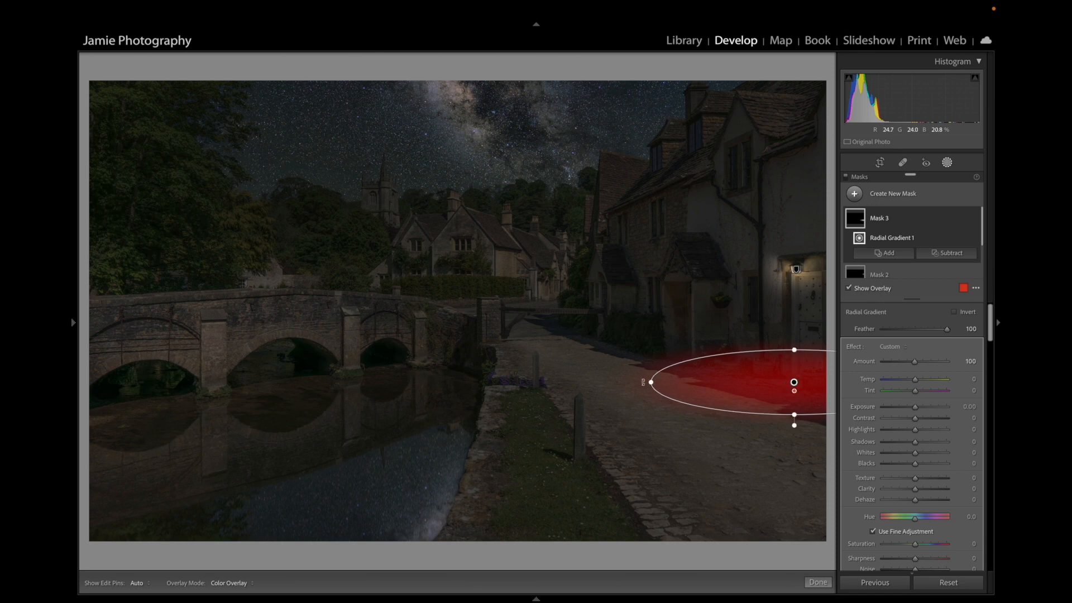
drag(643, 383, 642, 413)
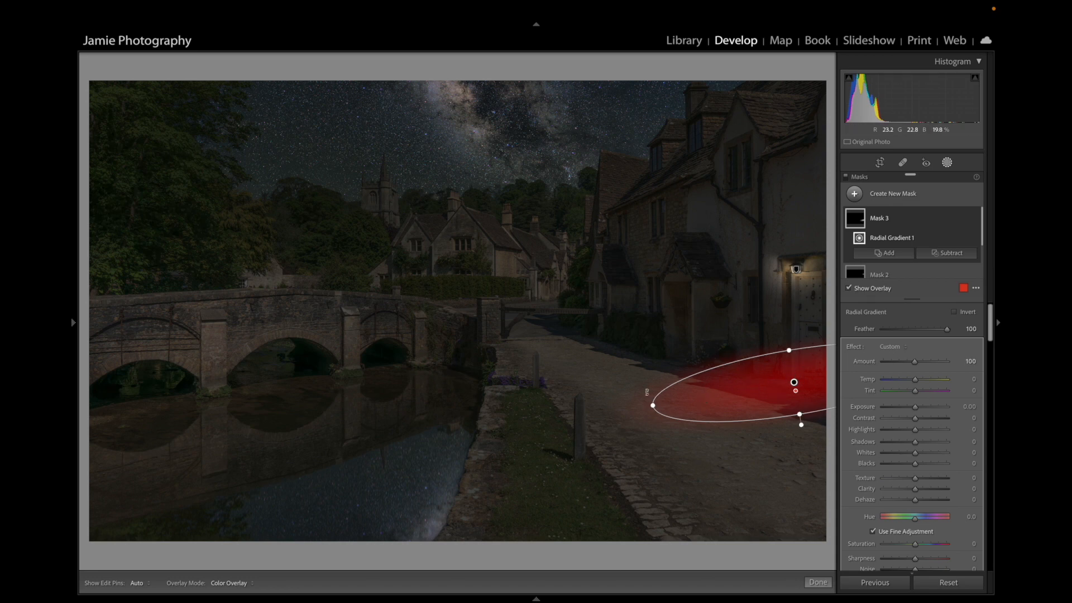
drag(655, 406, 585, 417)
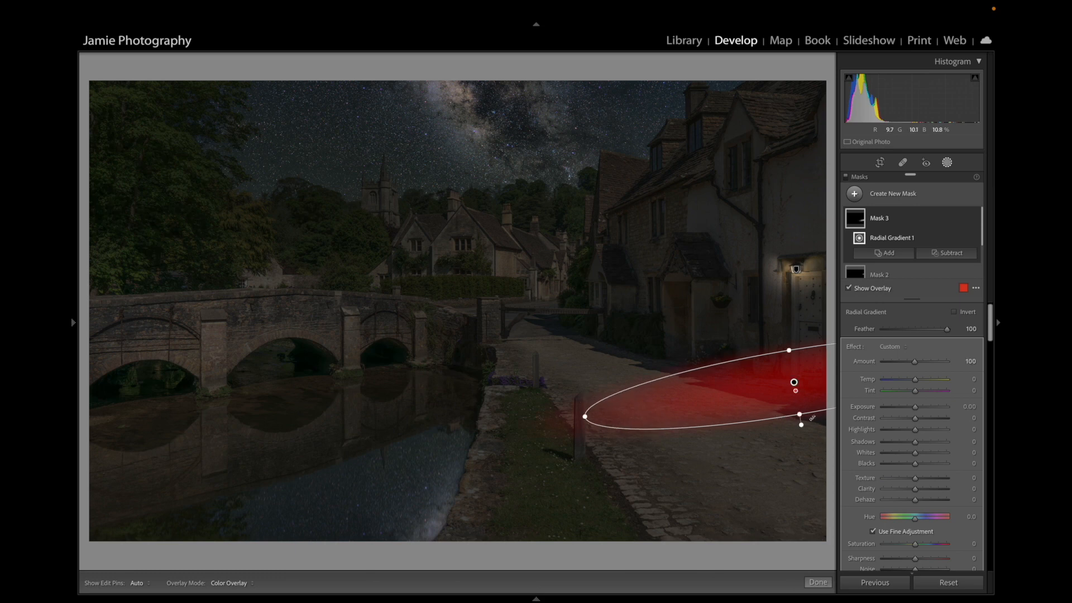
drag(802, 416, 809, 423)
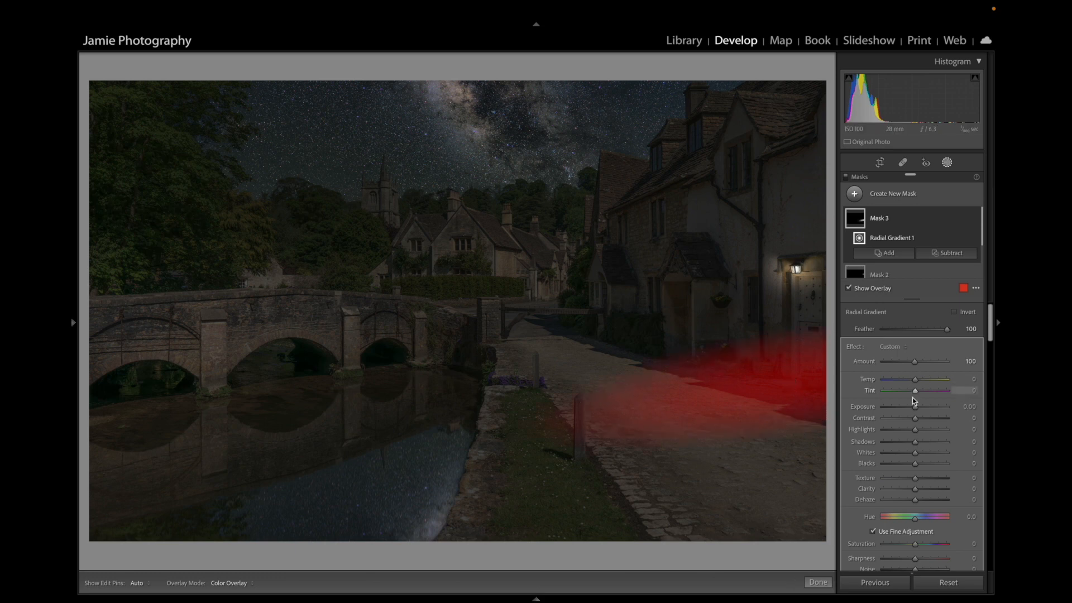
- Set the road glow mask's Exposure to 2.35, Temp to 20 and Tint to 11
drag(918, 408, 935, 409)
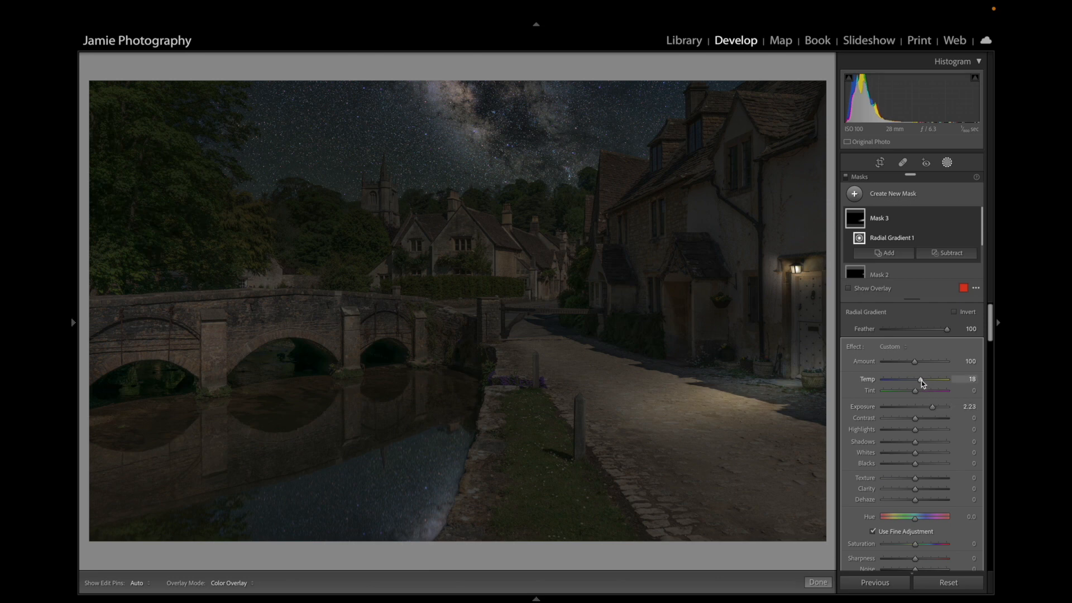
drag(915, 391, 919, 392)
drag(933, 408, 933, 407)
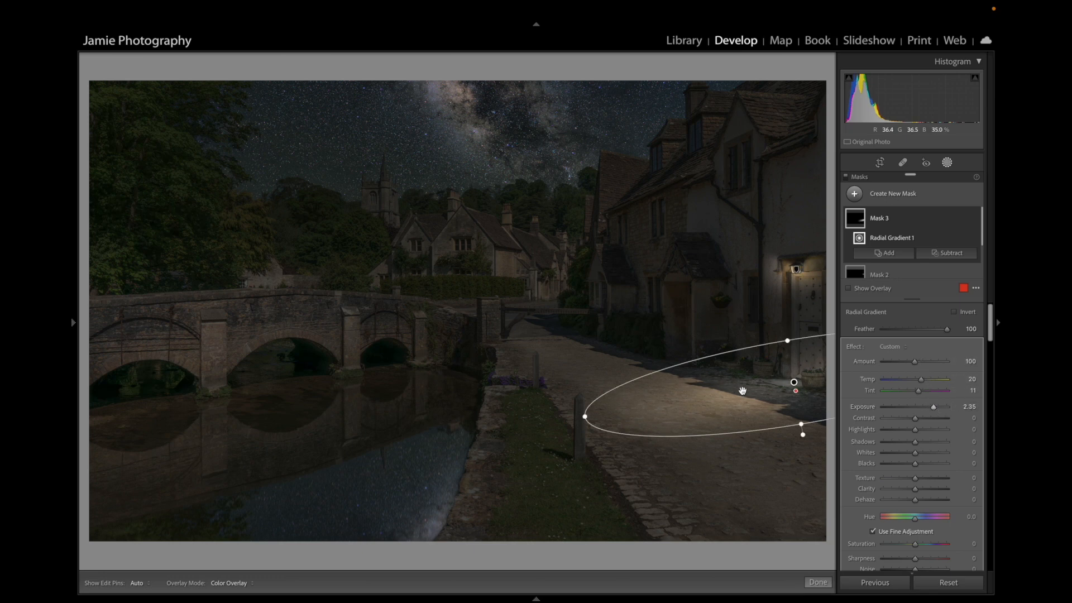
- Stretch the road gradient slightly past the wooden post with less tilt, and warm it to Temp 39 and Tint 15
mouse_move(577, 417)
mouse_down()
mouse_move(576, 406)
mouse_move(512, 407)
mouse_move(558, 408)
mouse_up()
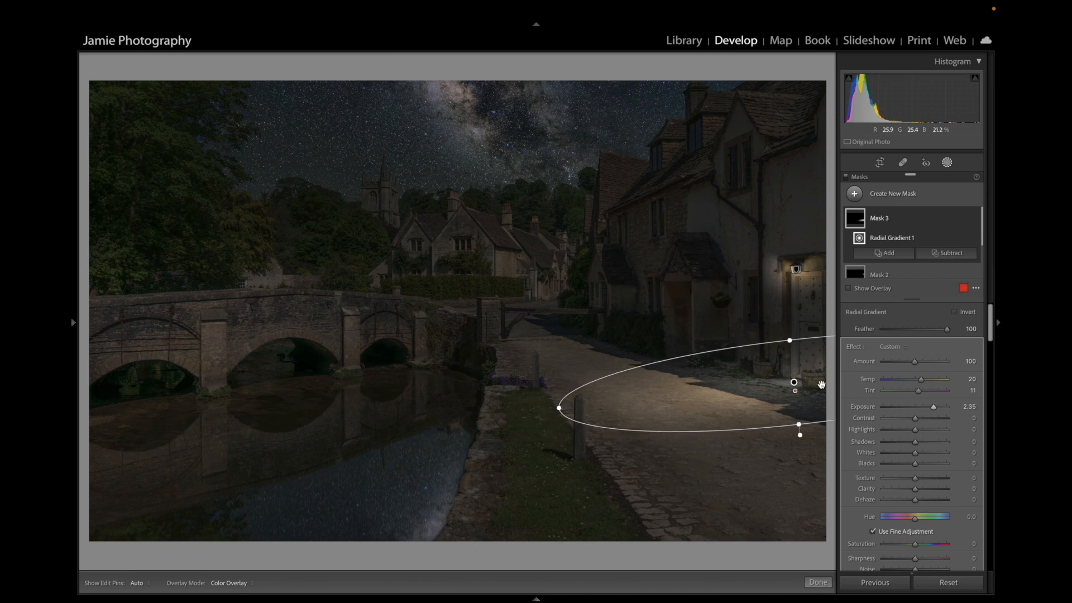
drag(921, 382, 926, 380)
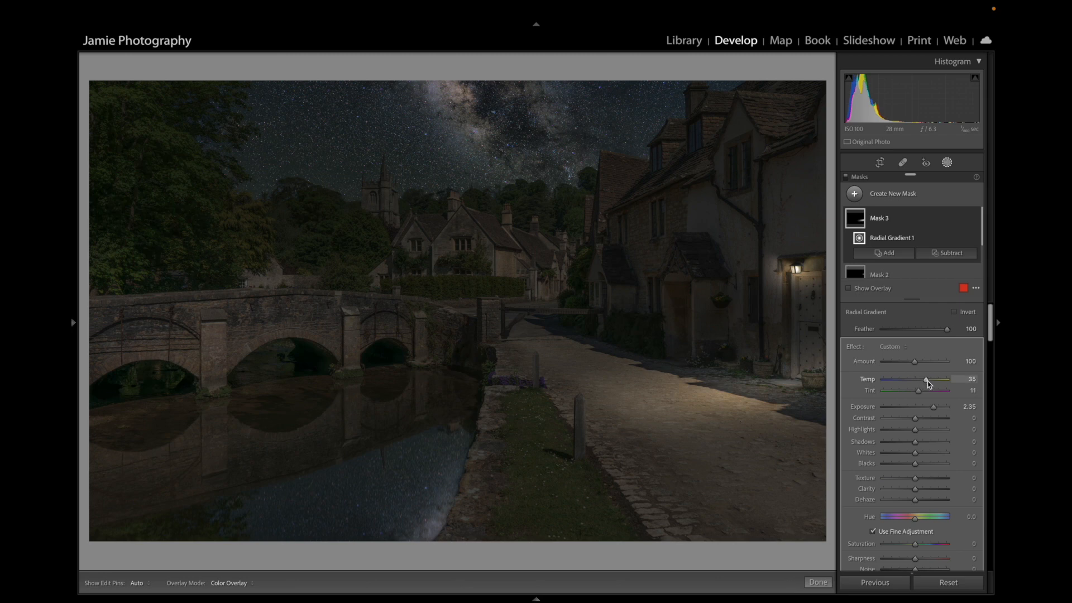
drag(927, 380, 922, 391)
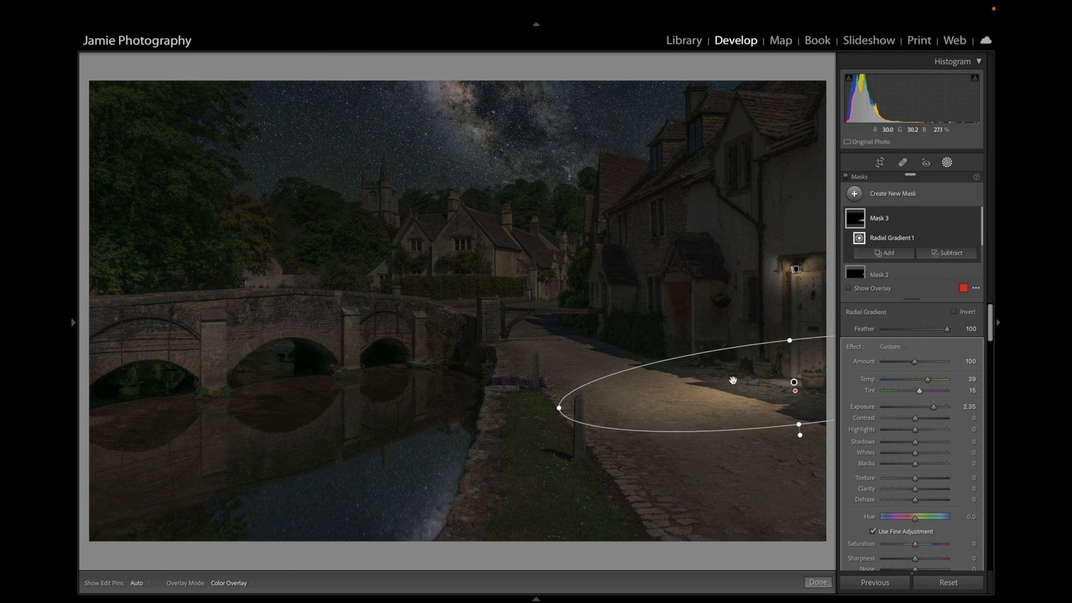
- Add a brush of size 11 to the ground light mask and paint over the lower part of the lamp-lit doorway
click(885, 256)
click(869, 315)
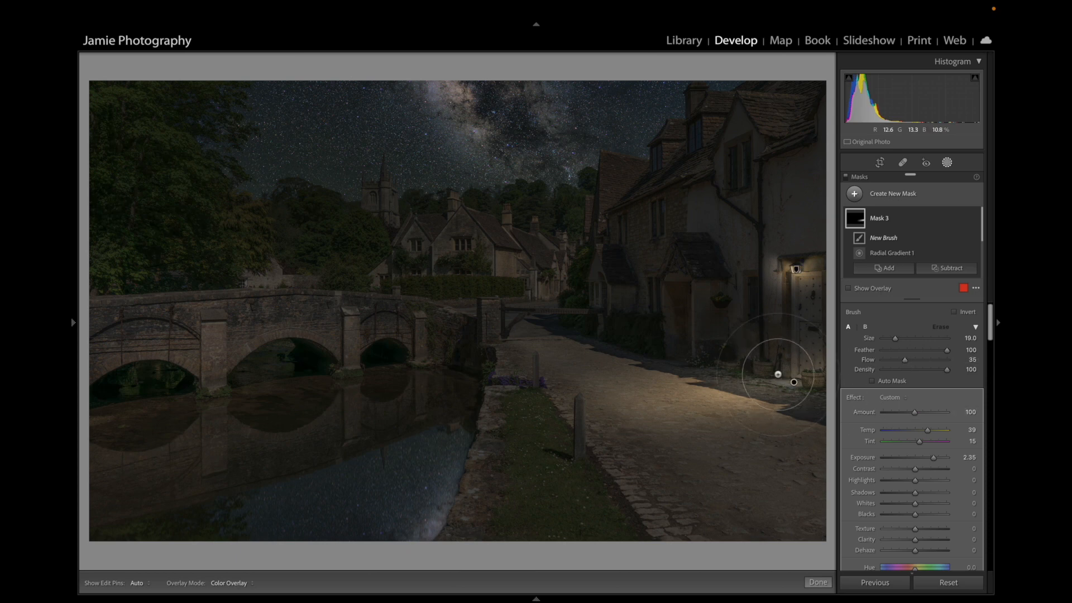
scroll(777, 374, down, 4)
key(h)
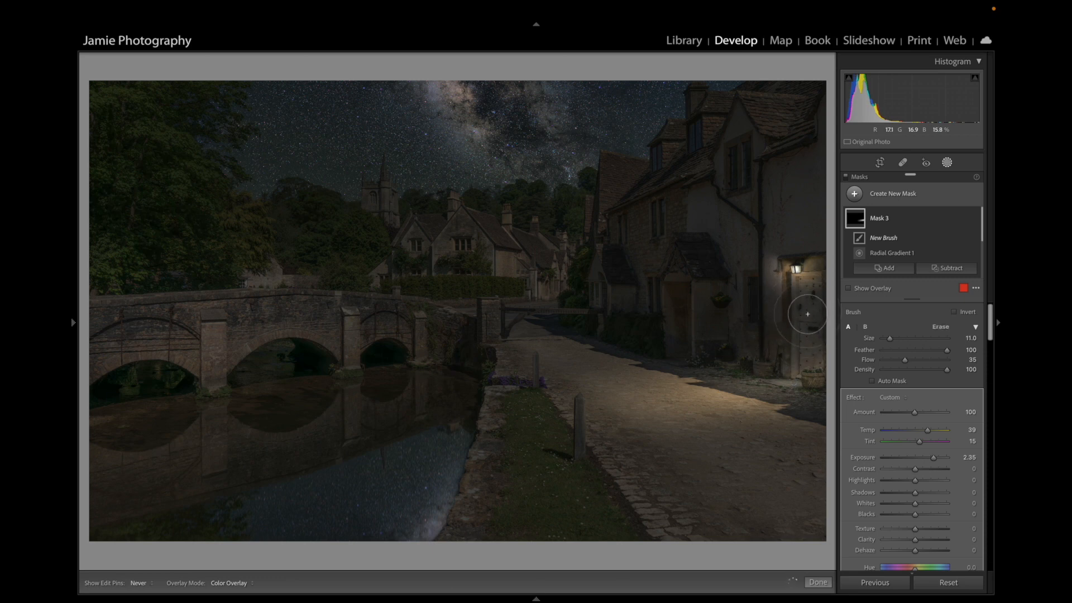
mouse_move(808, 314)
mouse_down()
mouse_move(809, 342)
mouse_move(808, 305)
mouse_move(806, 353)
mouse_move(803, 304)
mouse_move(790, 326)
mouse_move(797, 357)
mouse_move(824, 367)
mouse_up()
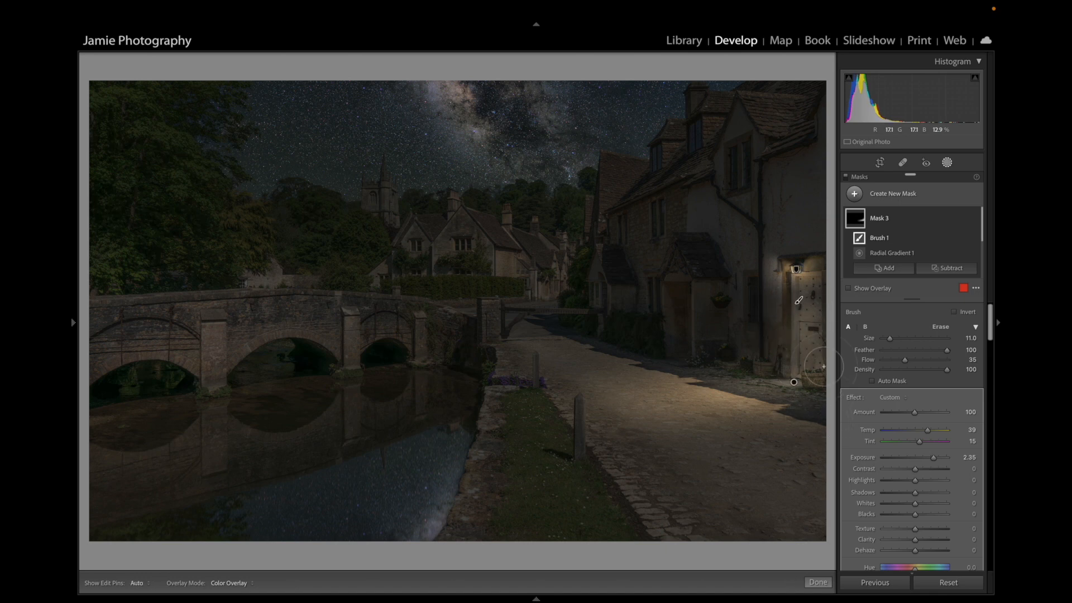
key(h)
key(h)
key(h)
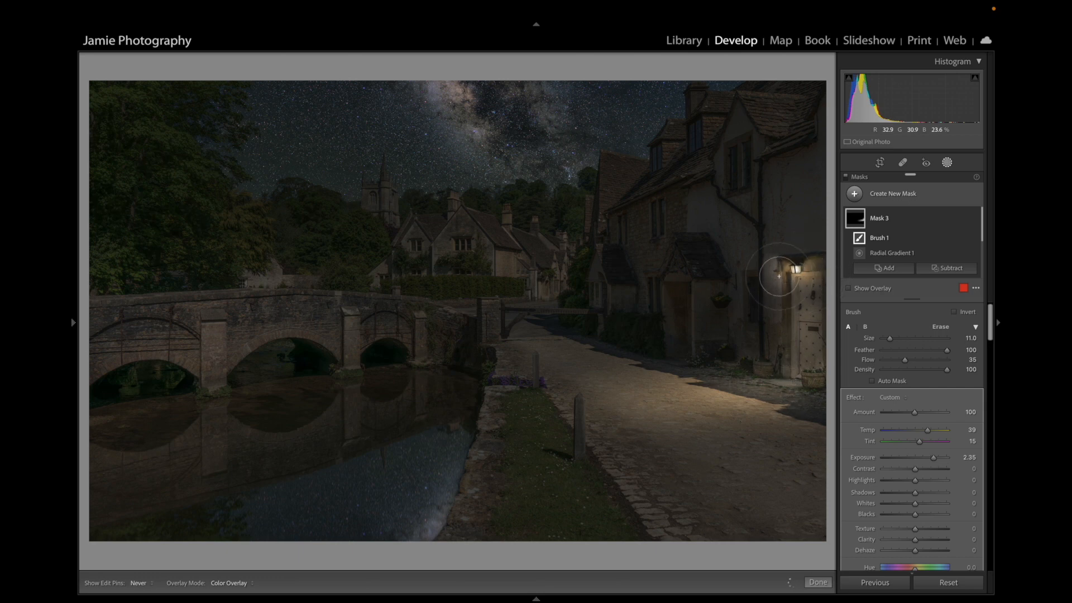
key(h)
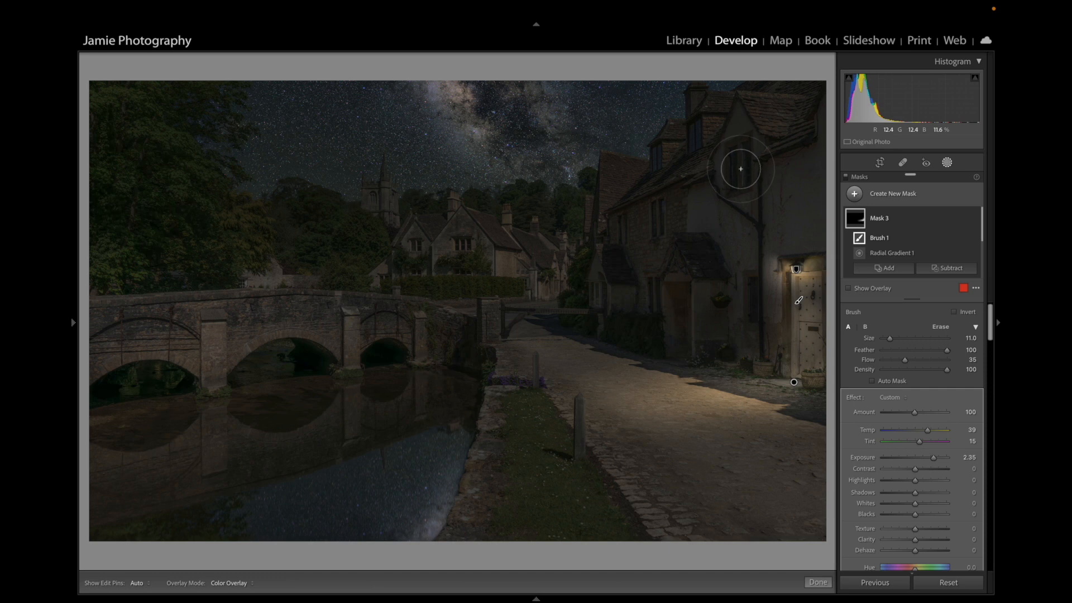
- Create a new radial gradient mask centred beside the upper window, stretched into a tall ellipse covering the window and gable
click(889, 196)
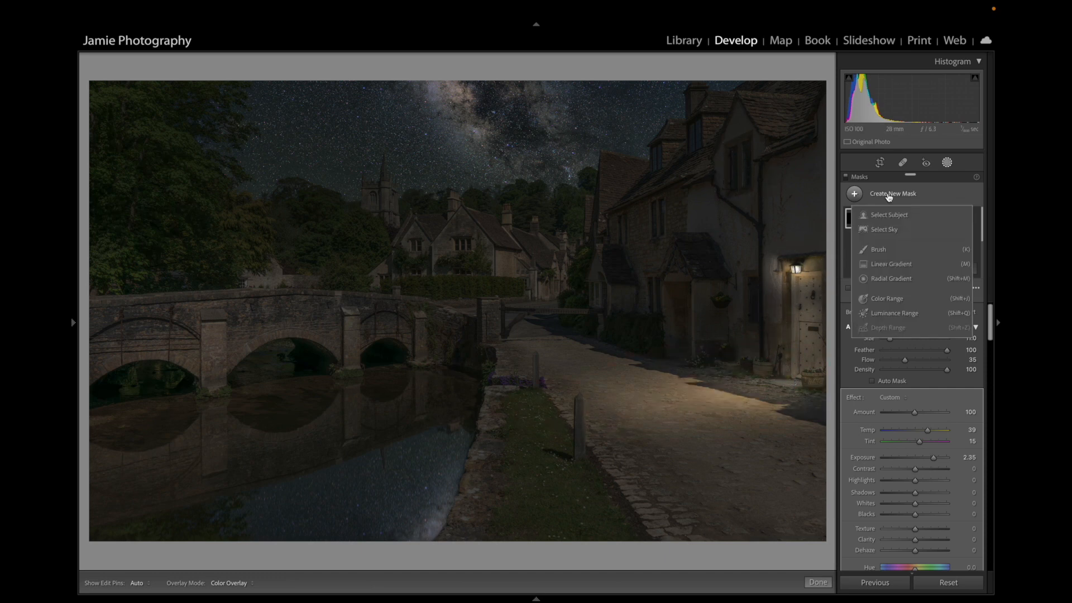
click(896, 280)
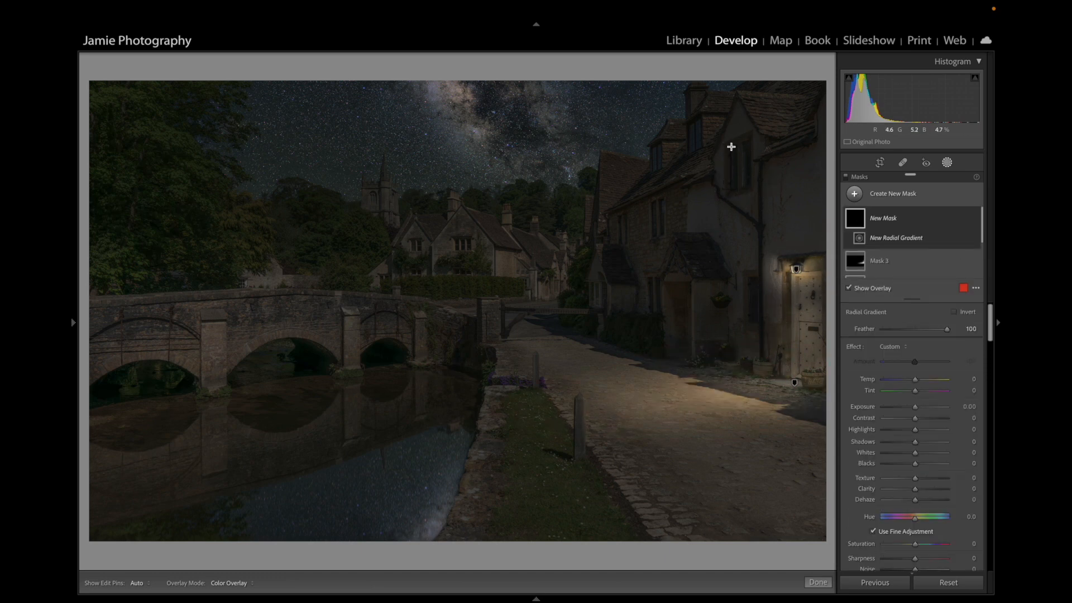
drag(727, 143, 774, 198)
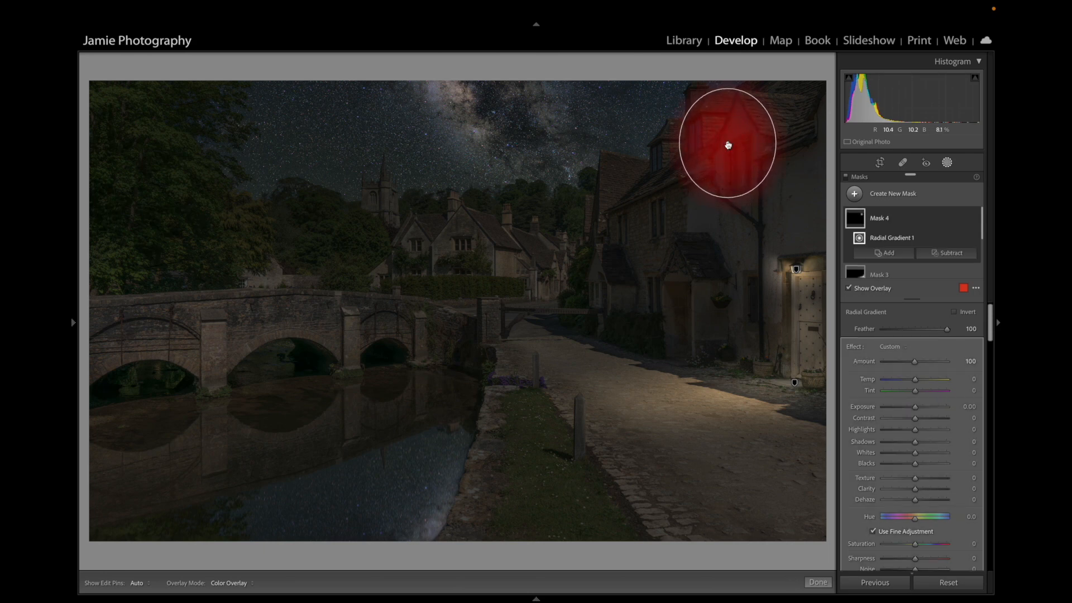
drag(727, 143, 739, 162)
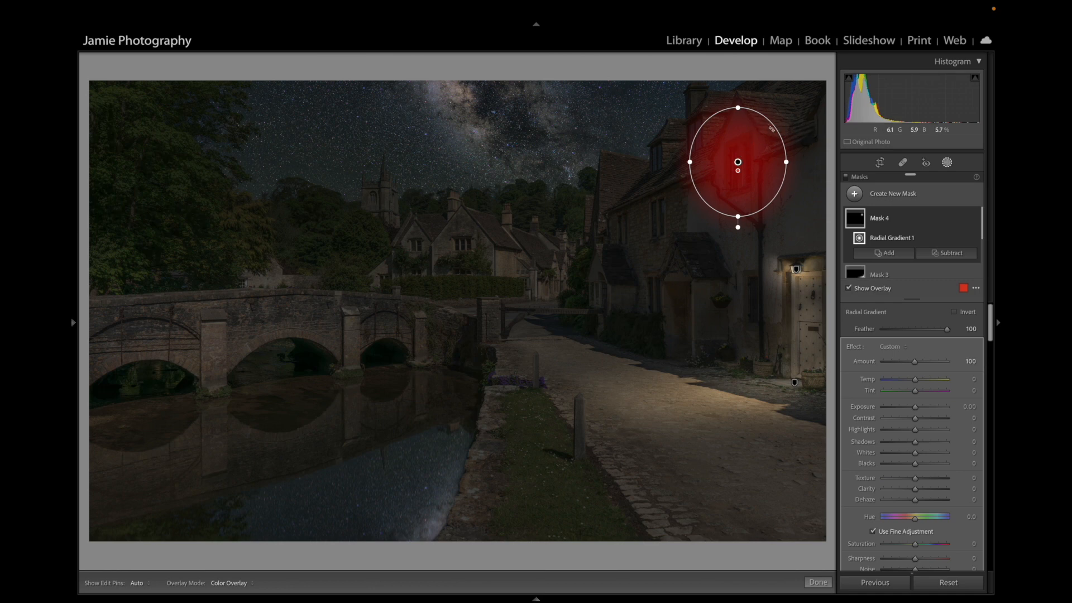
drag(738, 162, 754, 148)
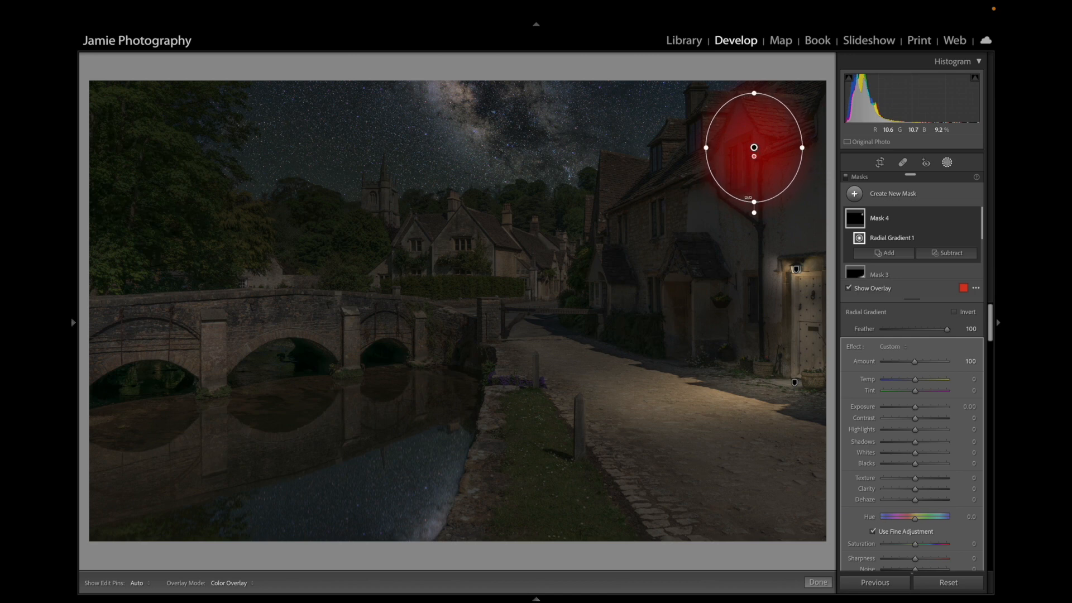
drag(754, 204, 754, 230)
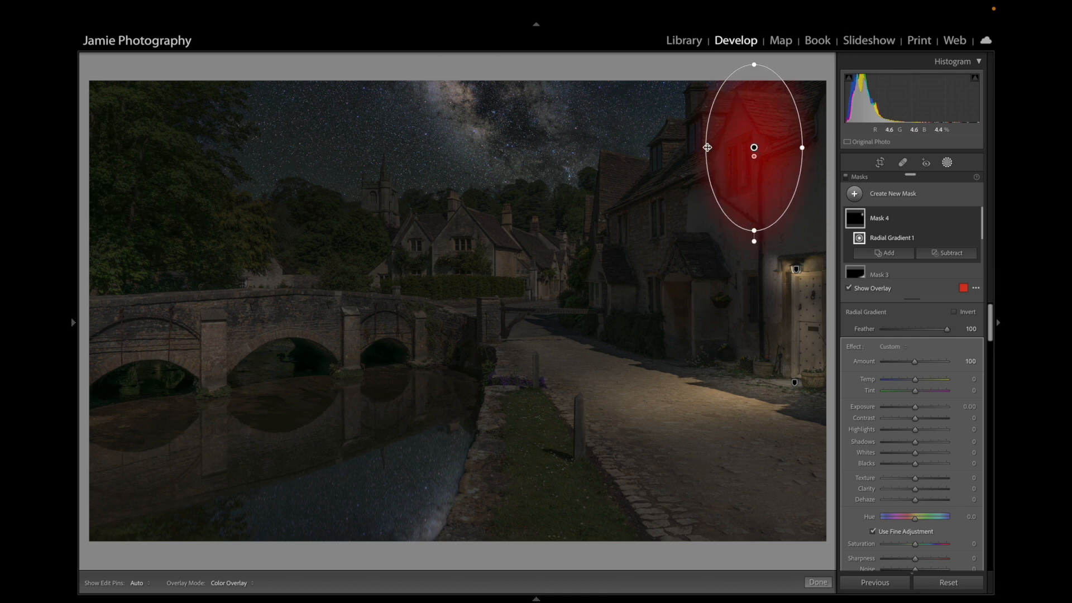
drag(707, 148, 688, 147)
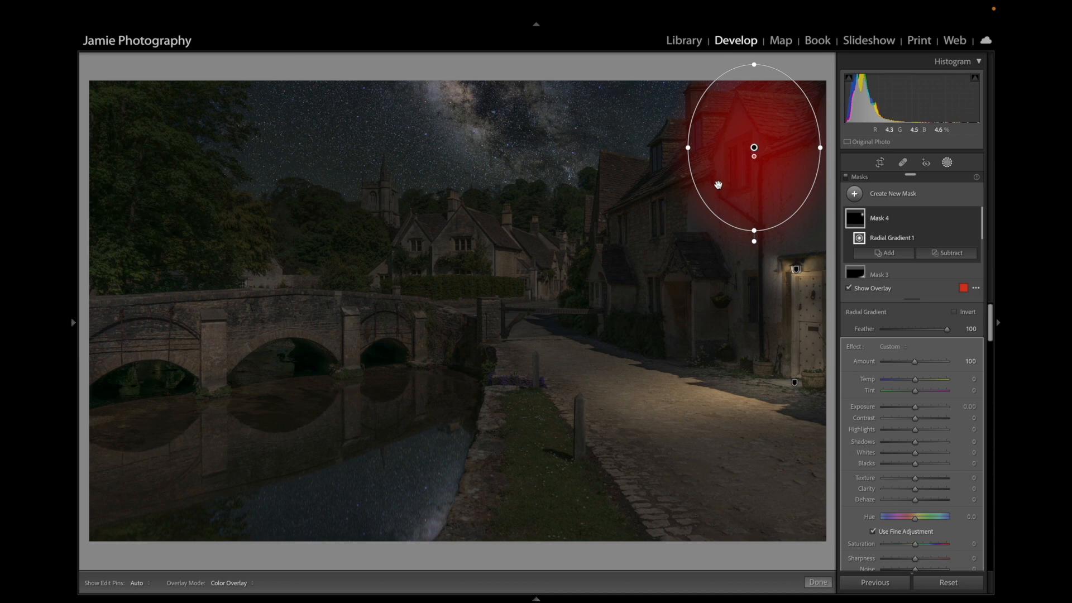
- Set the upper window mask's Exposure to 4.00, Temp to 23 and Tint to 20
drag(915, 406, 954, 412)
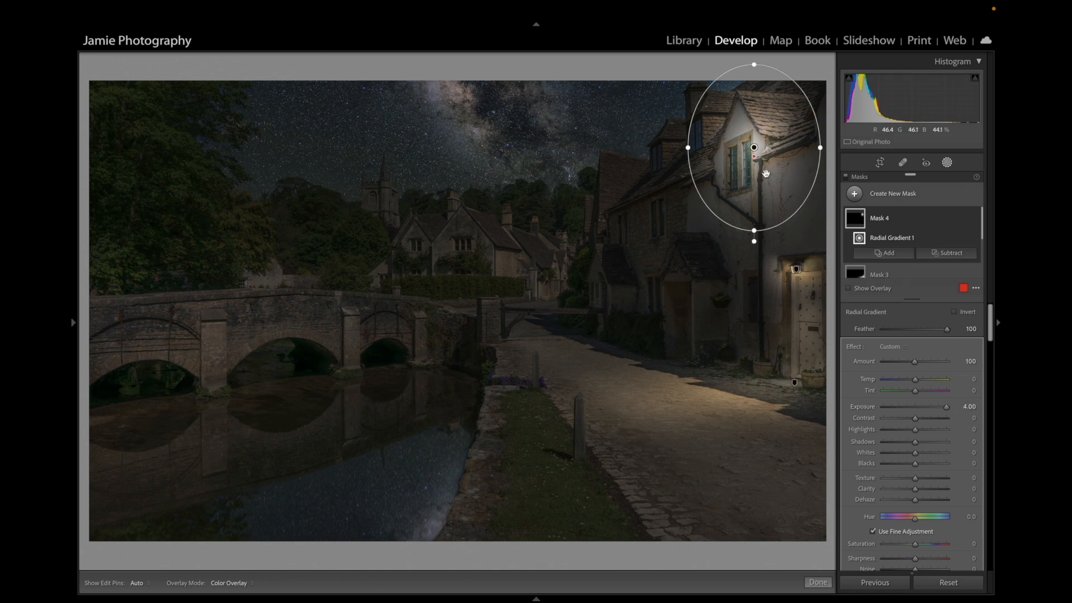
mouse_move(916, 382)
mouse_down()
mouse_move(922, 392)
mouse_move(924, 381)
mouse_up()
- Set up a subtracting brush on the upper window mask with size 11, feather 10 and flow 100
click(931, 255)
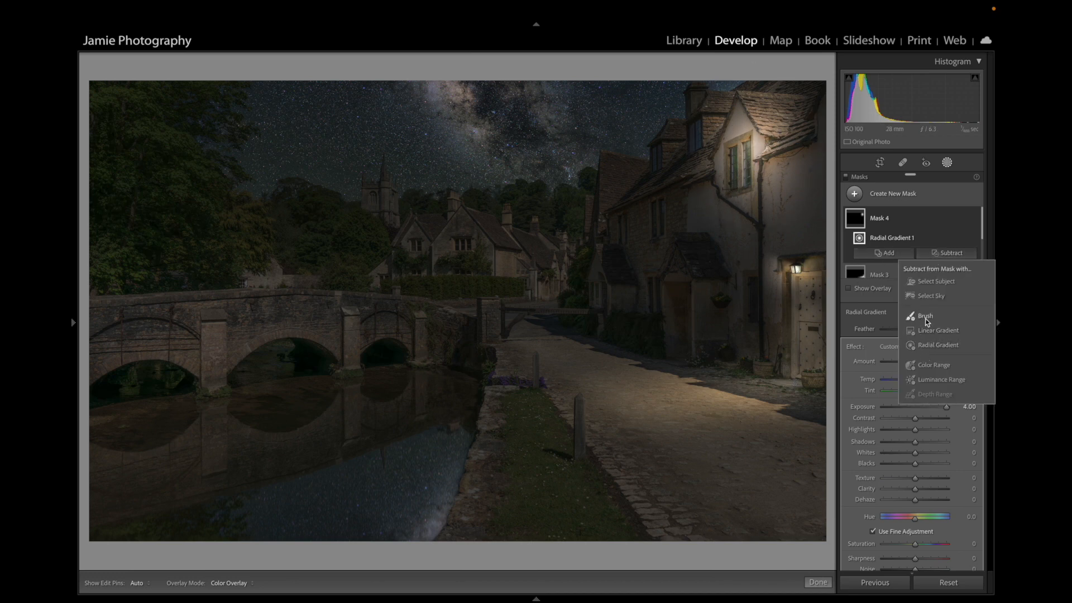
click(921, 316)
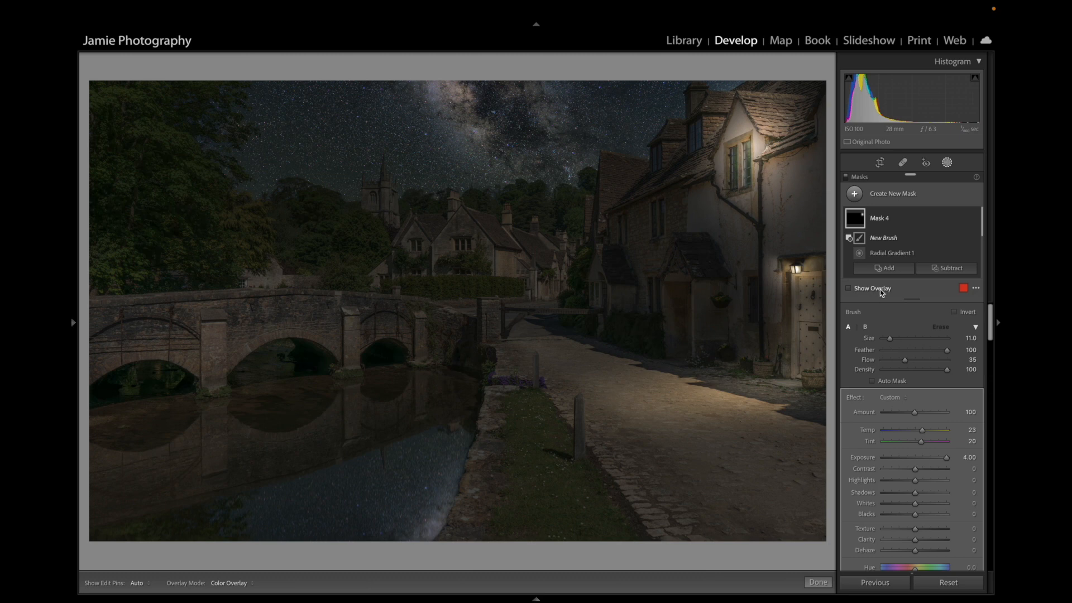
click(883, 351)
drag(905, 360, 948, 360)
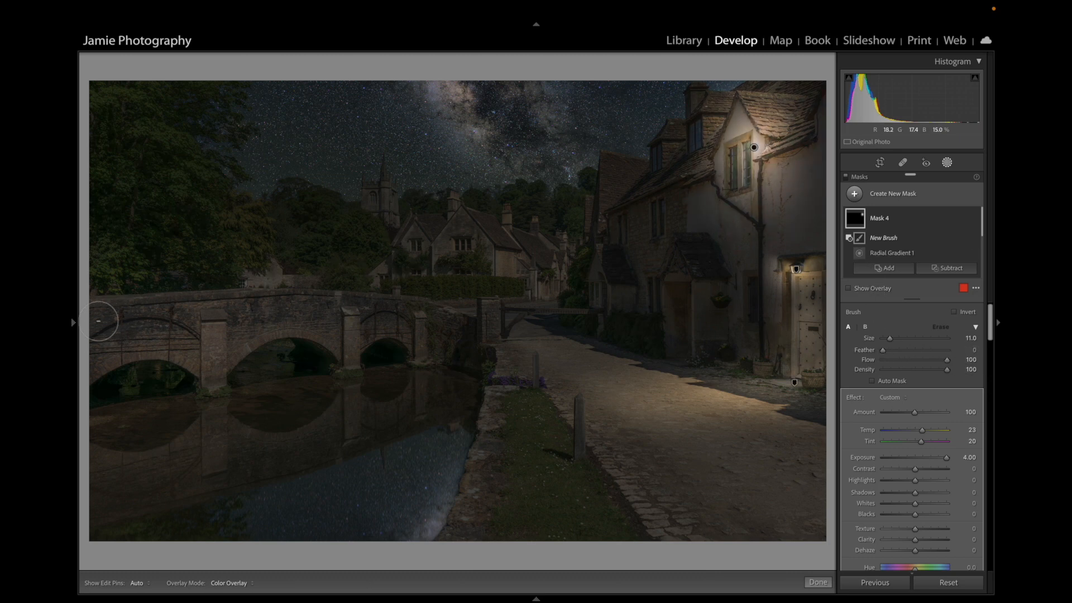
mouse_move(73, 321)
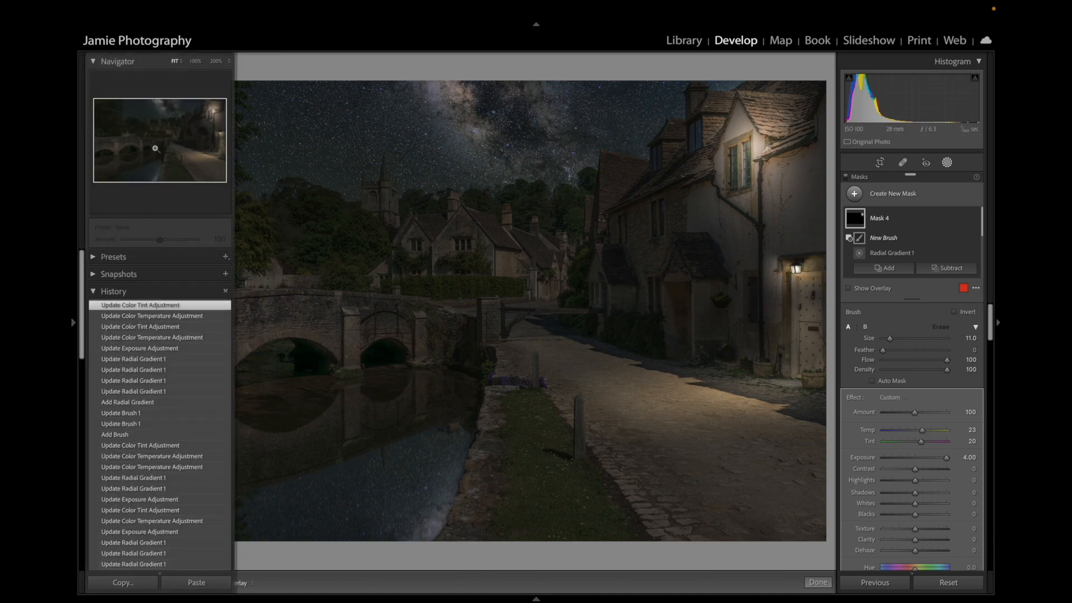
click(216, 65)
drag(632, 168, 592, 474)
drag(675, 143, 612, 491)
drag(593, 158, 577, 496)
drag(548, 171, 631, 499)
drag(571, 354, 603, 217)
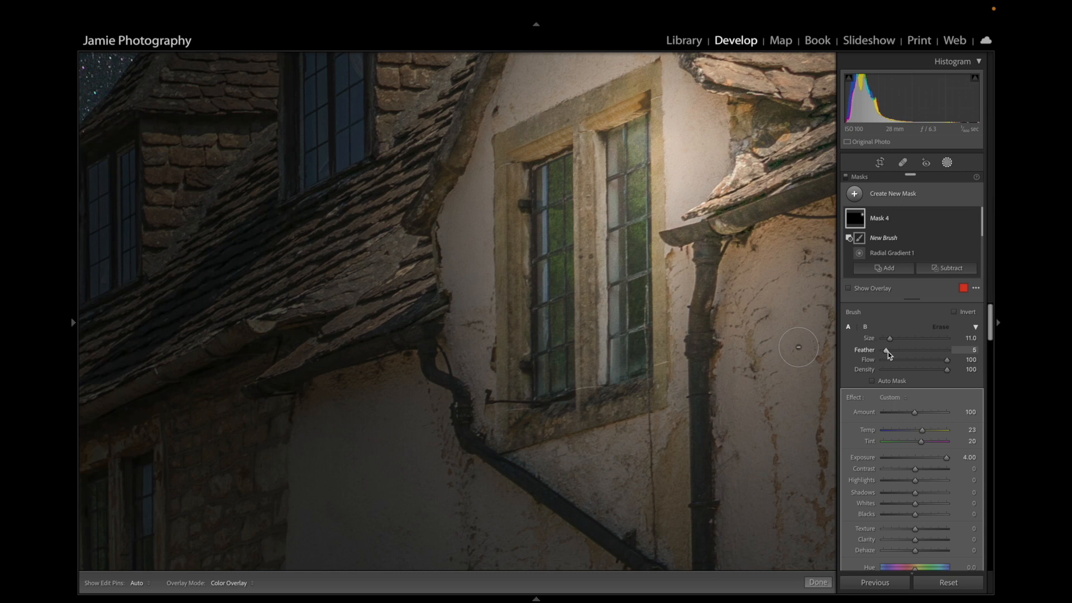
drag(888, 352, 890, 352)
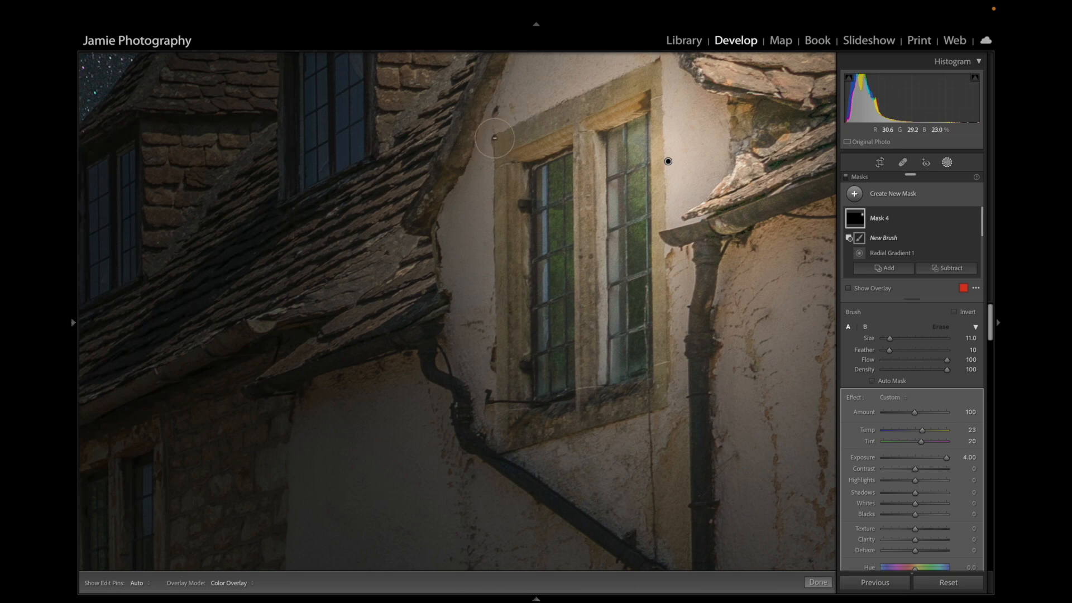
- Subtract straight brush strokes from the mask along all four outer edges of the upper window
alt+click(495, 136)
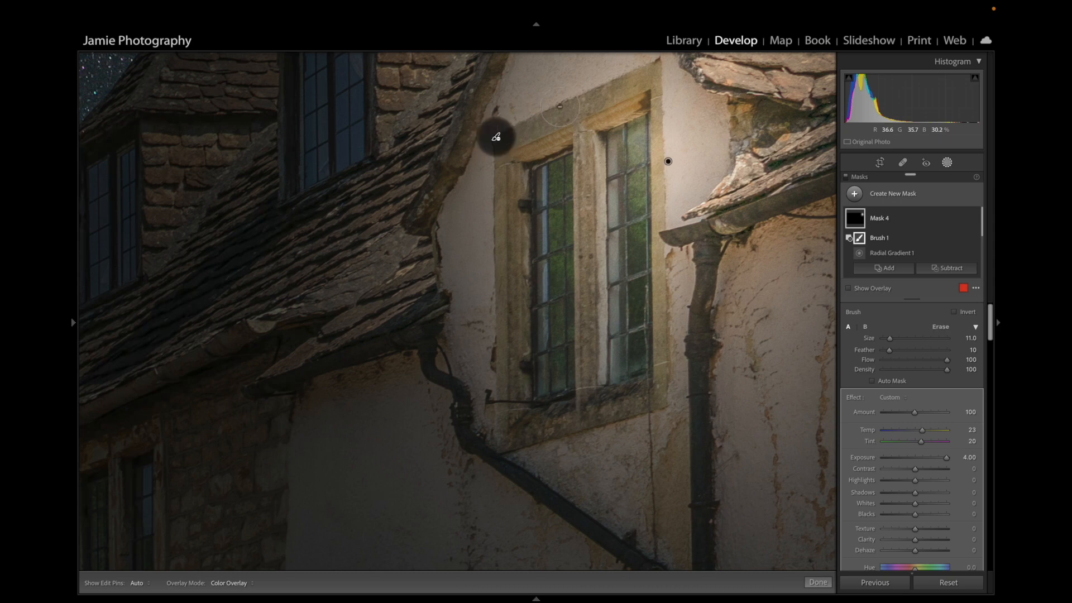
alt+shift+click(649, 69)
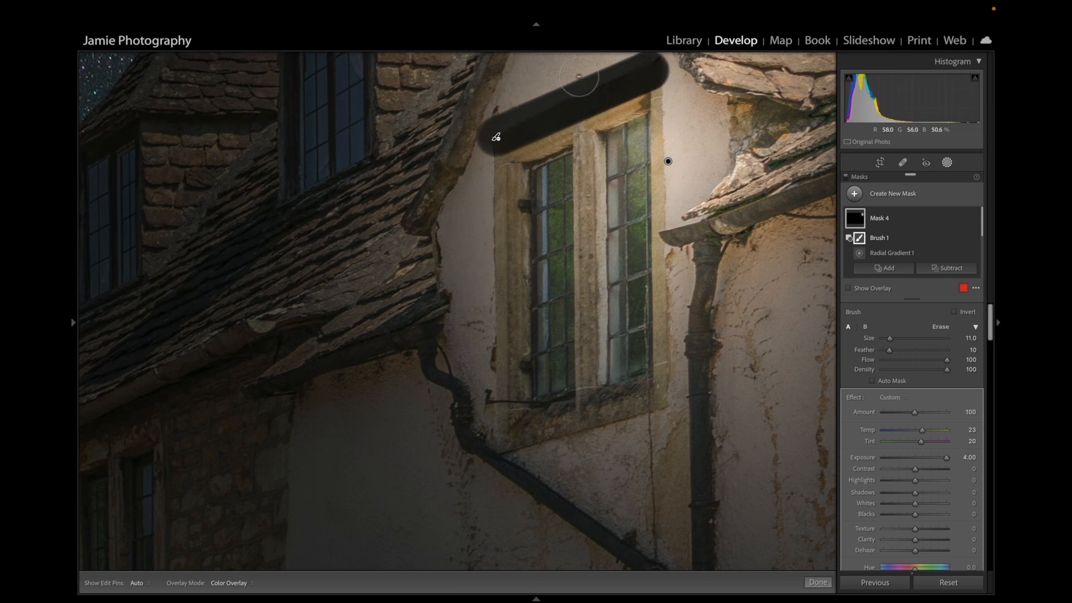
click(670, 83)
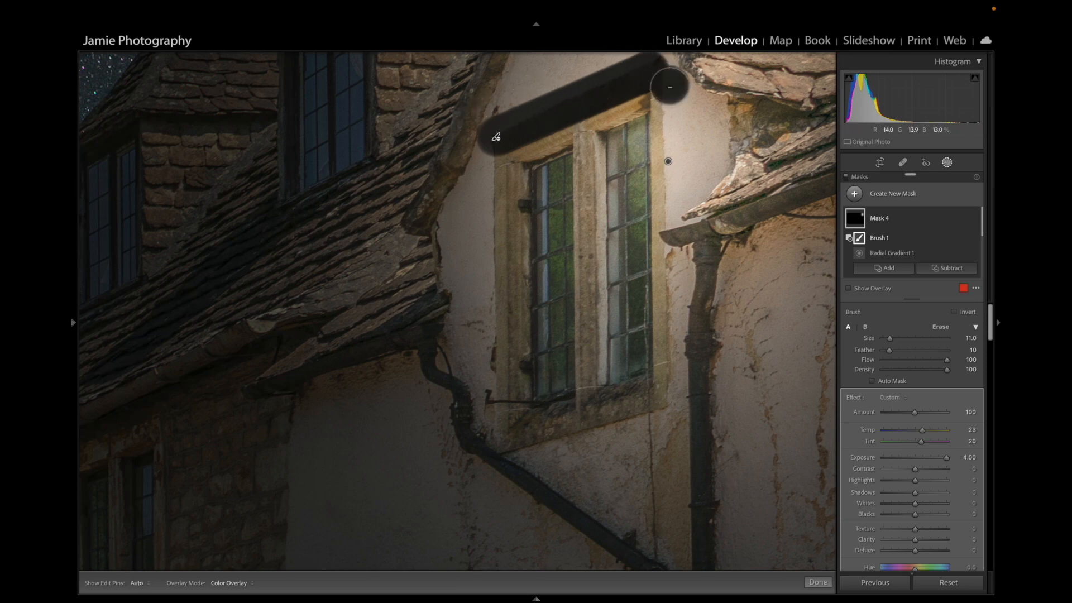
shift+click(670, 390)
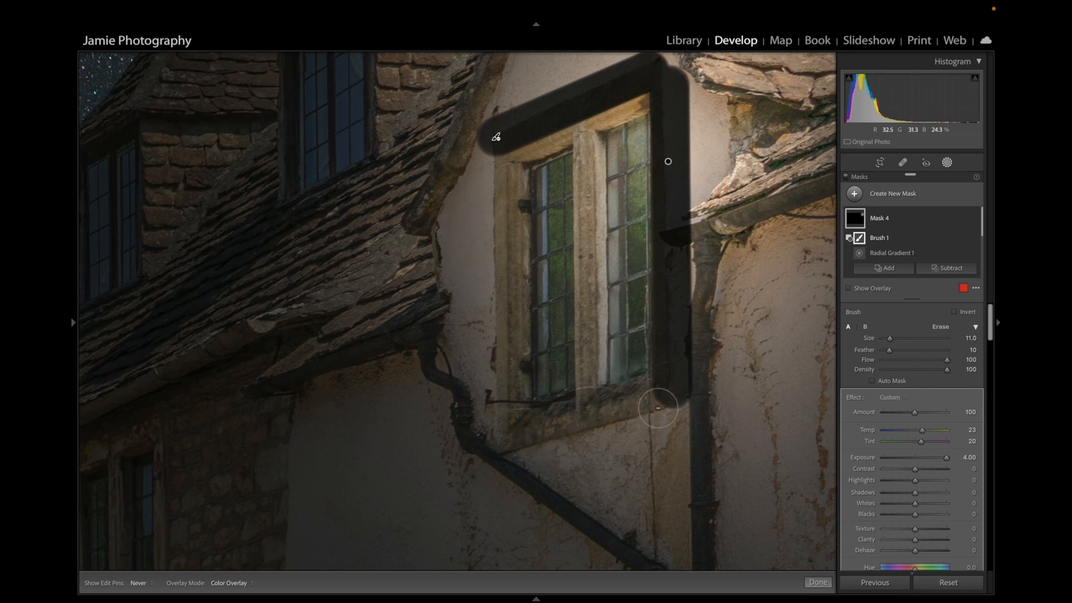
mouse_move(658, 408)
mouse_down()
mouse_move(495, 445)
mouse_move(504, 450)
mouse_up()
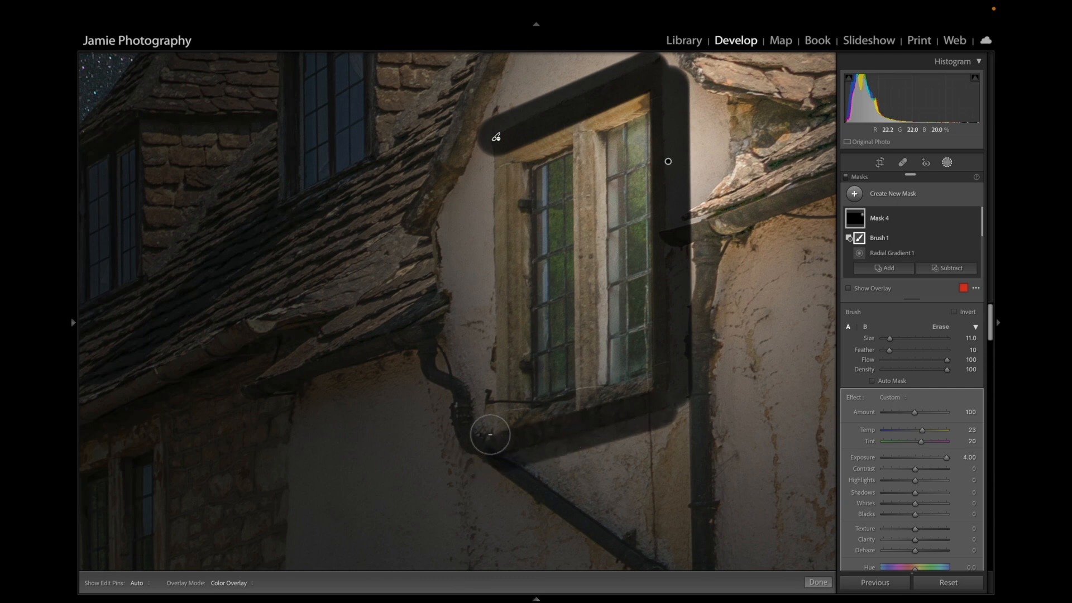
click(490, 434)
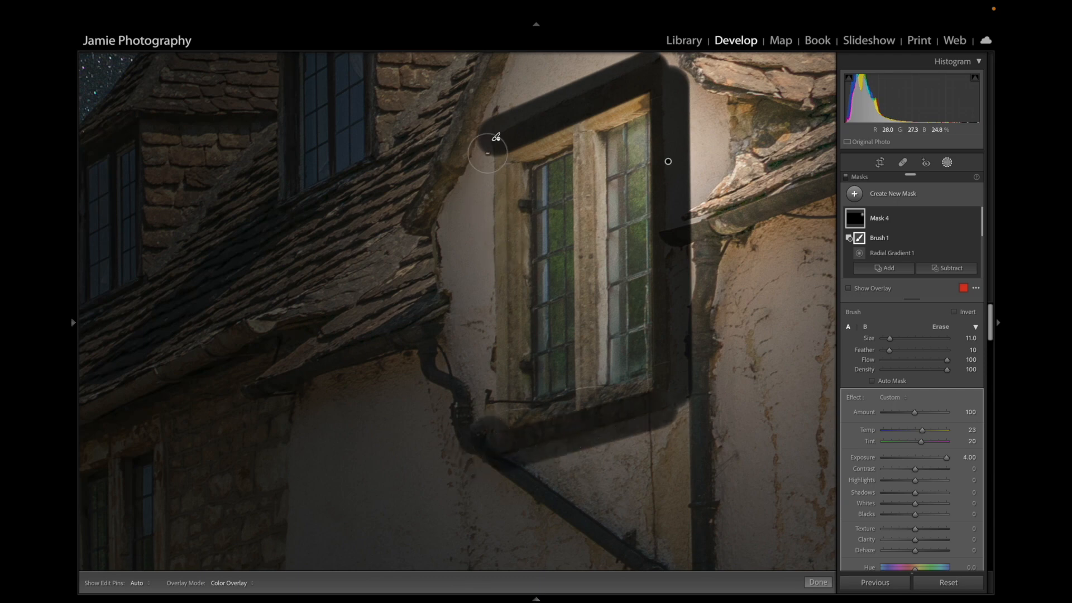
shift+click(486, 153)
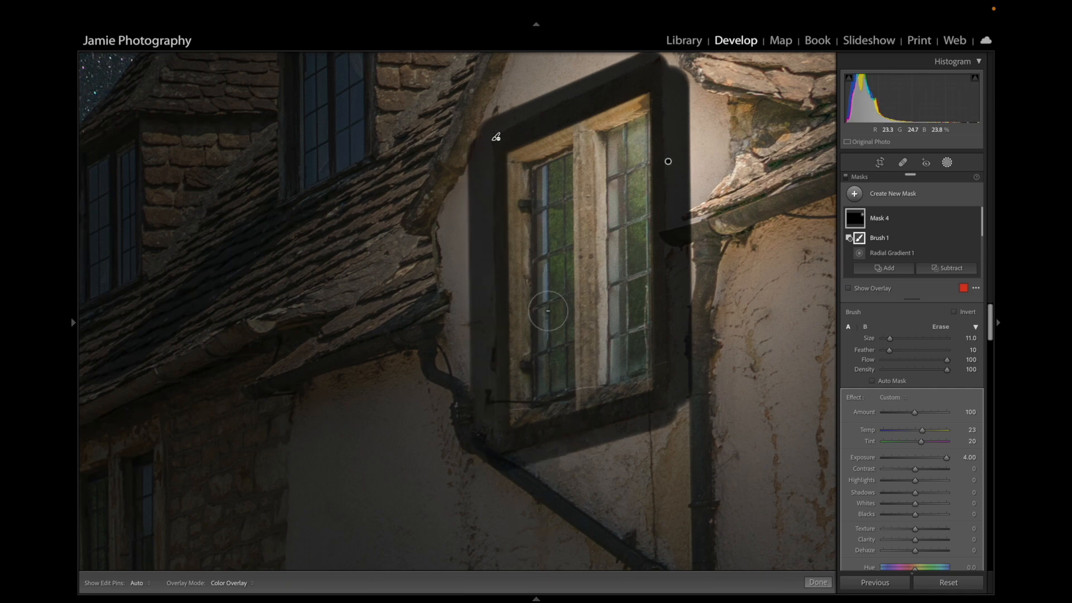
- Enlarge the brush to size 31 and subtract the wall, roof and gable areas surrounding the upper window from the mask
scroll(475, 184, up, 5)
key(h)
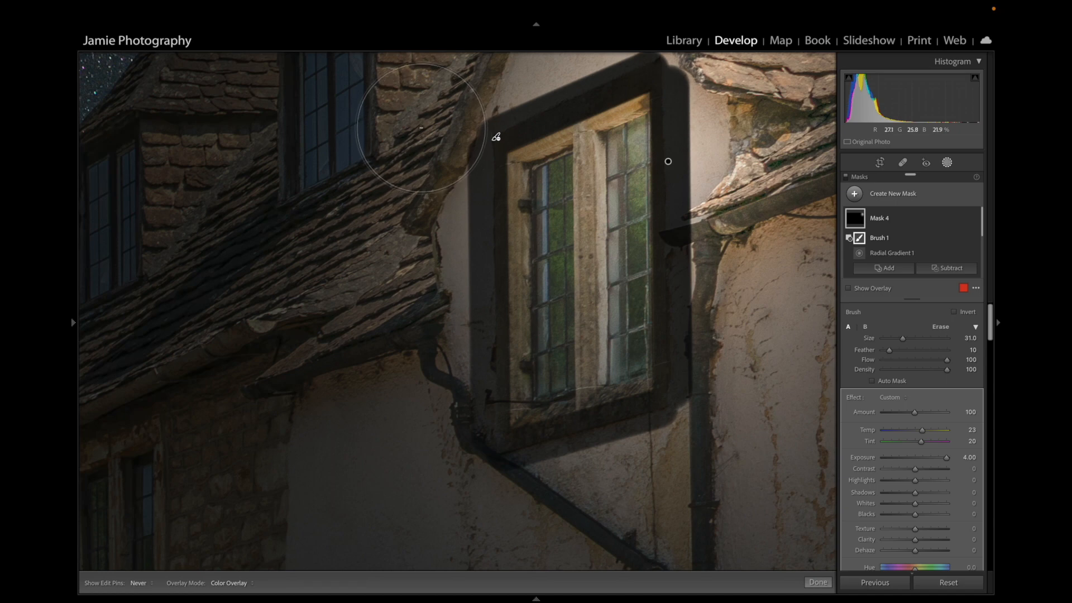
click(421, 128)
key(h)
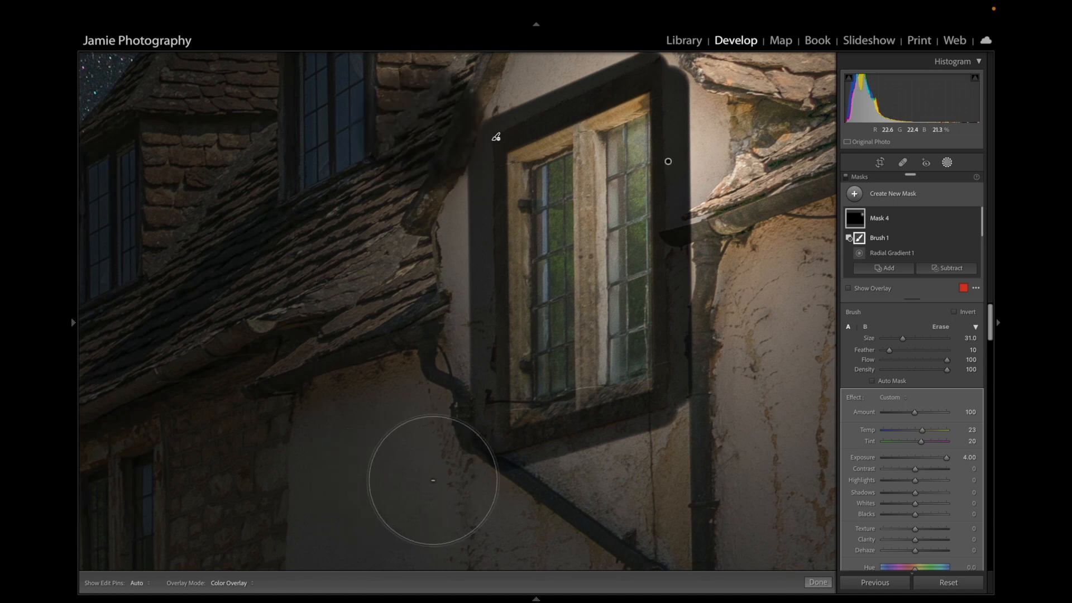
shift+click(432, 480)
shift+click(495, 524)
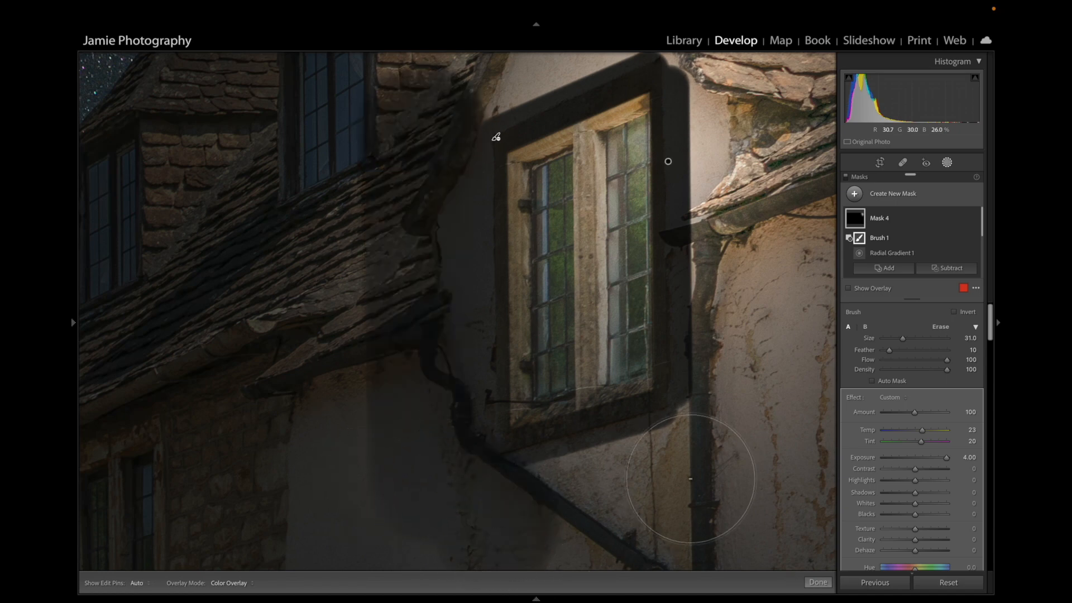
shift+click(708, 456)
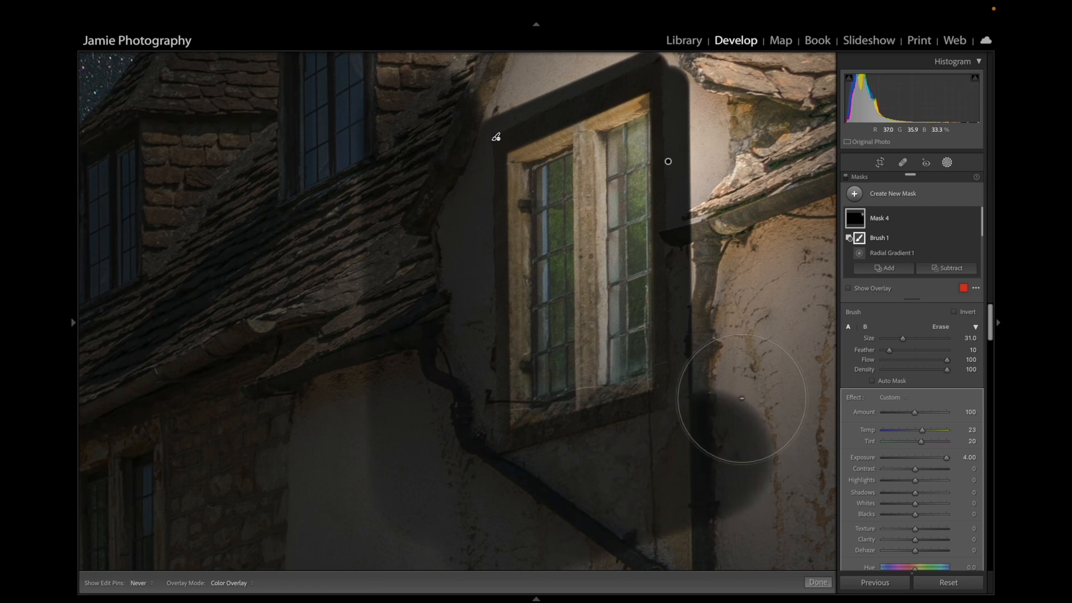
shift+click(743, 398)
shift+click(720, 73)
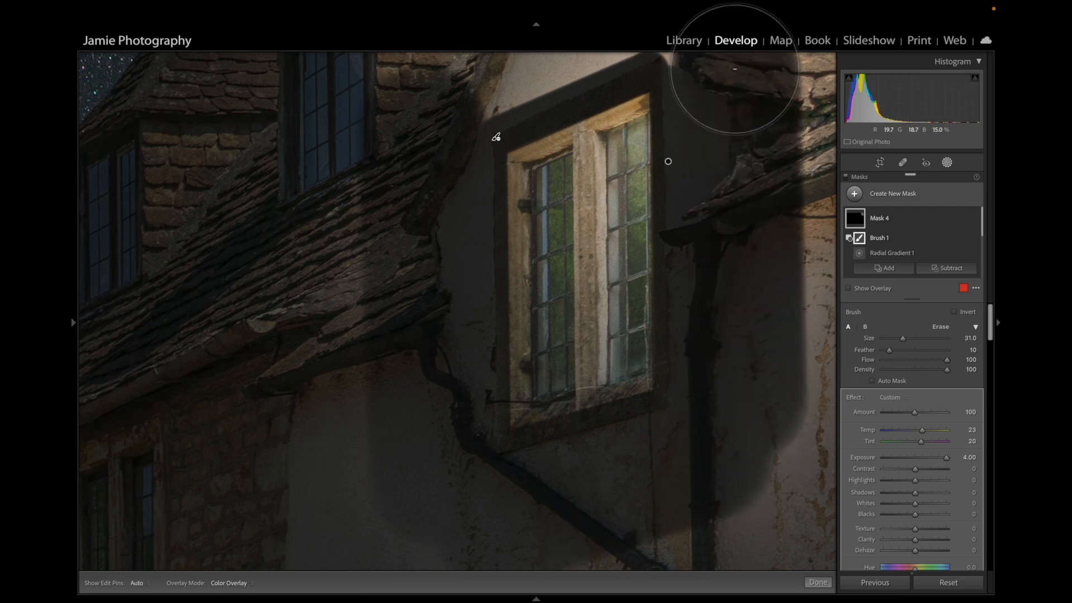
drag(753, 167, 746, 434)
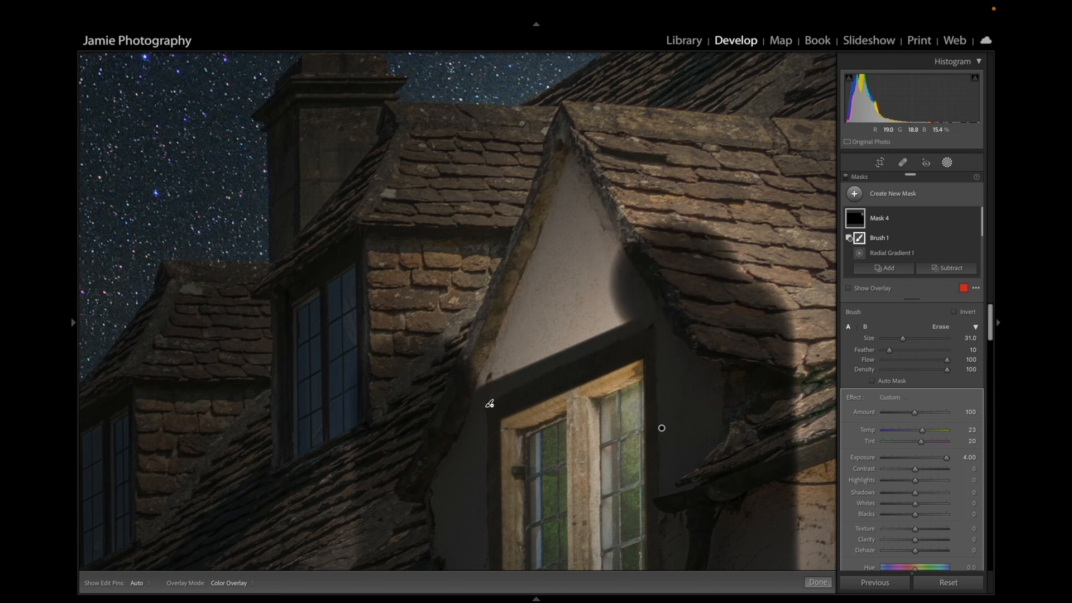
shift+click(466, 335)
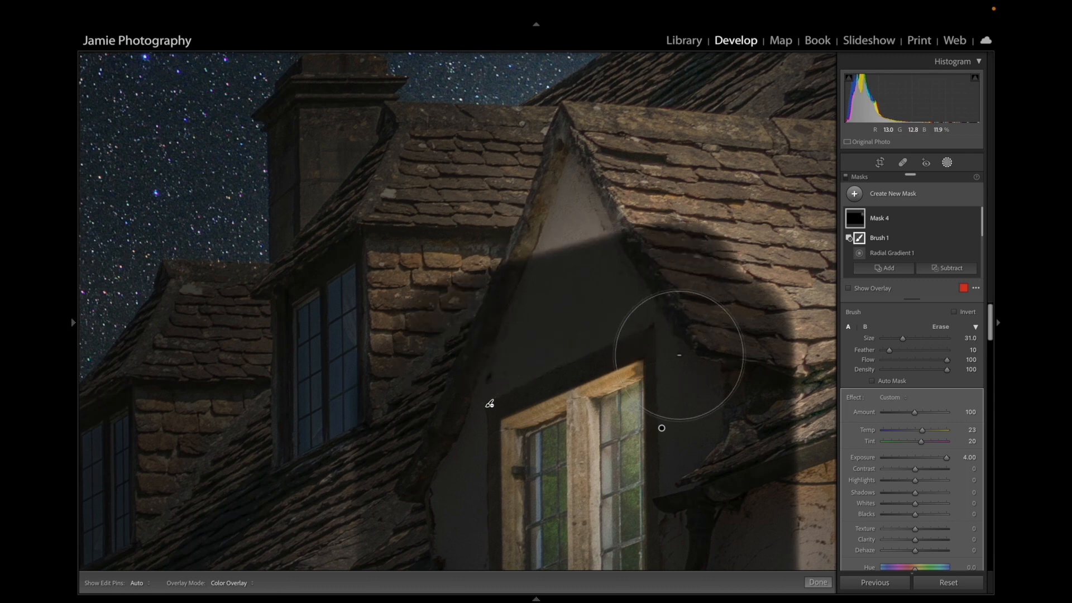
- Subtract a vertical line along the edge of the upper window's central mullion and set the brush to size 2, feather 25 and flow 80
mouse_move(678, 347)
mouse_down()
mouse_move(684, 135)
mouse_move(675, 122)
mouse_up()
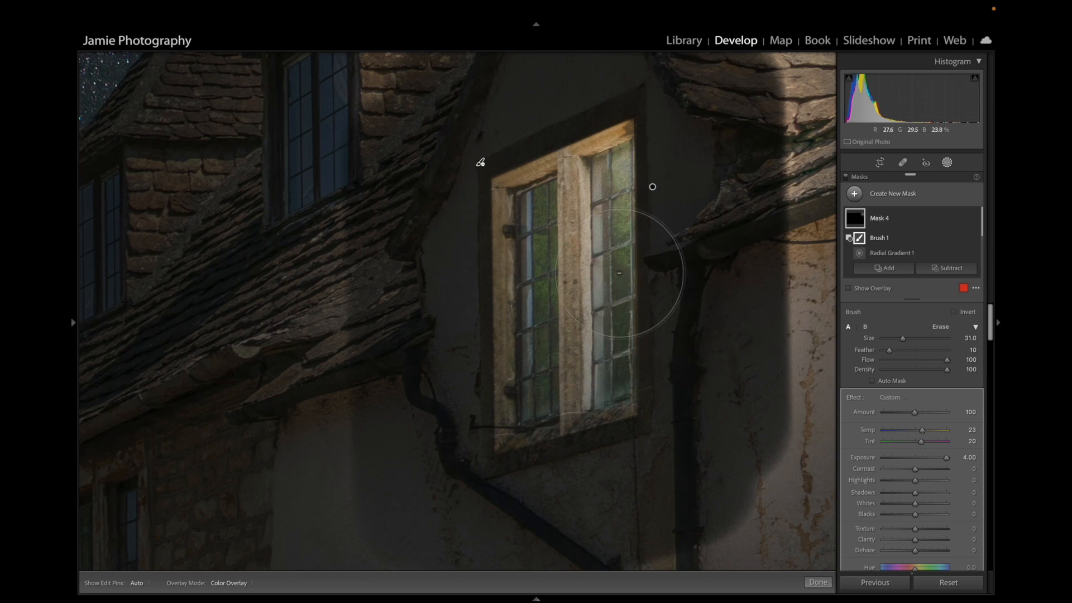
scroll(583, 254, down, 10)
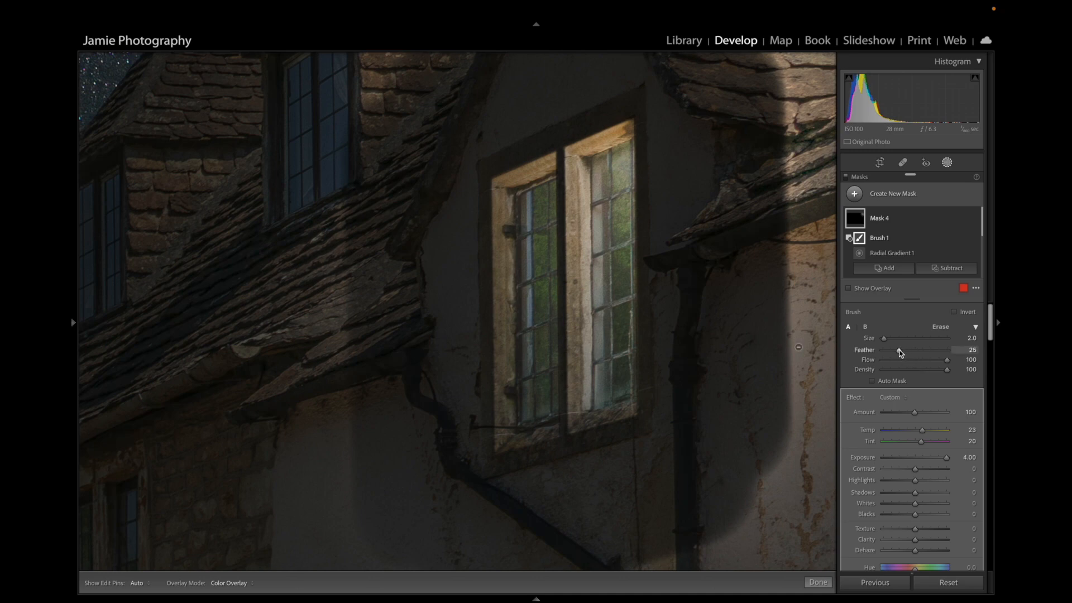
drag(942, 361, 934, 362)
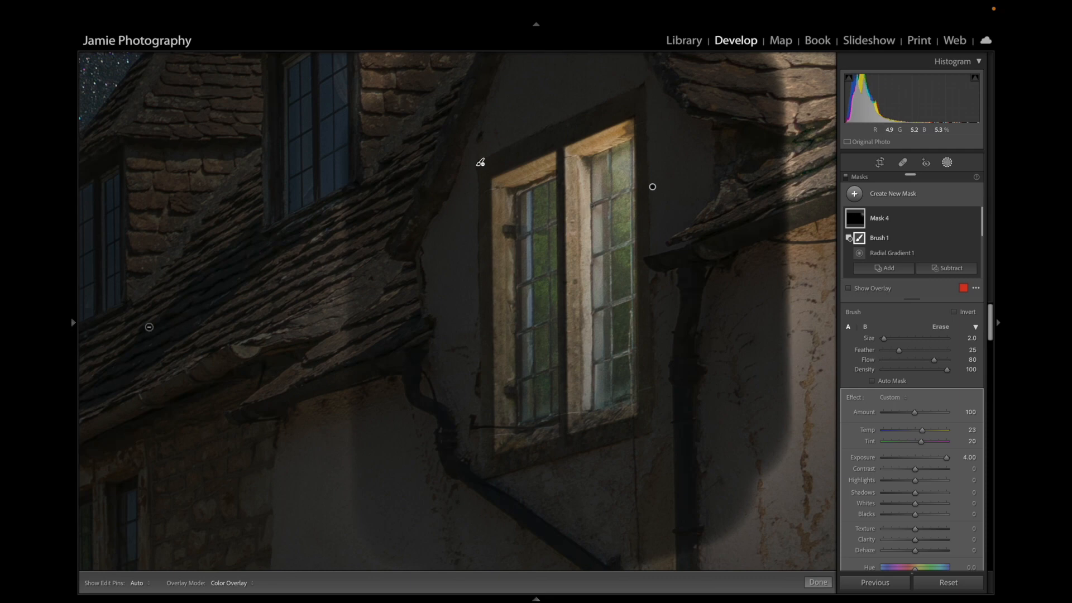
- Subtract straight strokes along the vertical and horizontal glazing bars of the upper window's right-hand casement, viewed at 300%
mouse_move(75, 323)
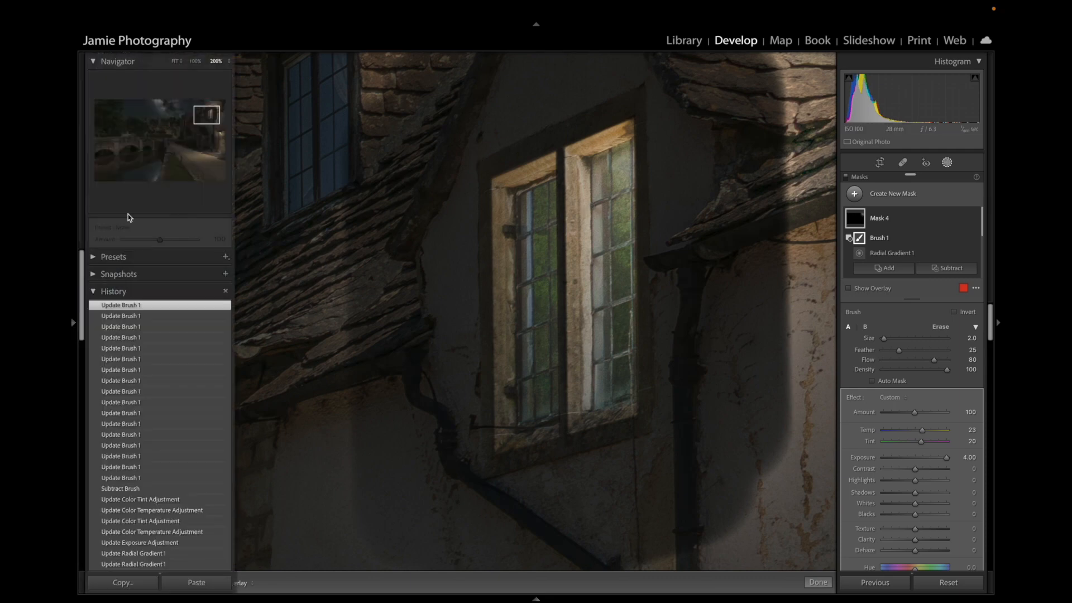
click(229, 61)
click(234, 73)
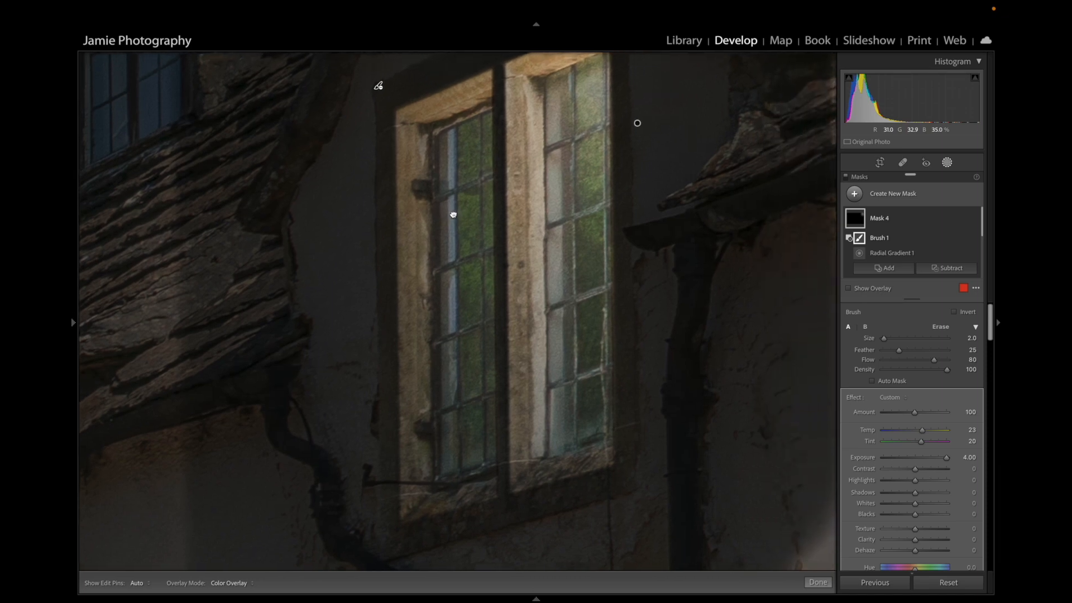
drag(453, 214, 431, 242)
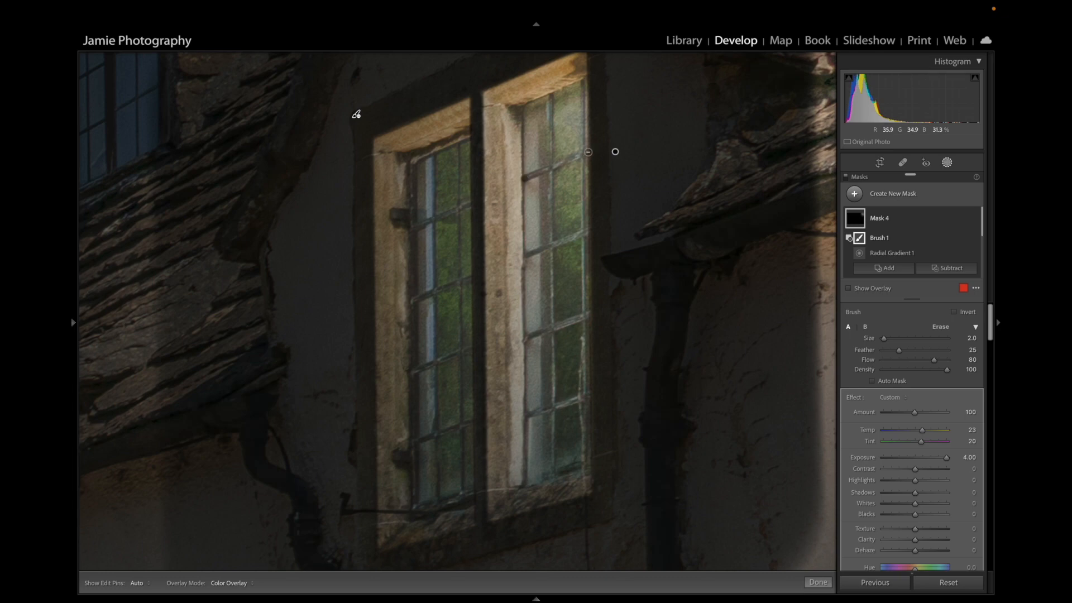
shift+click(587, 152)
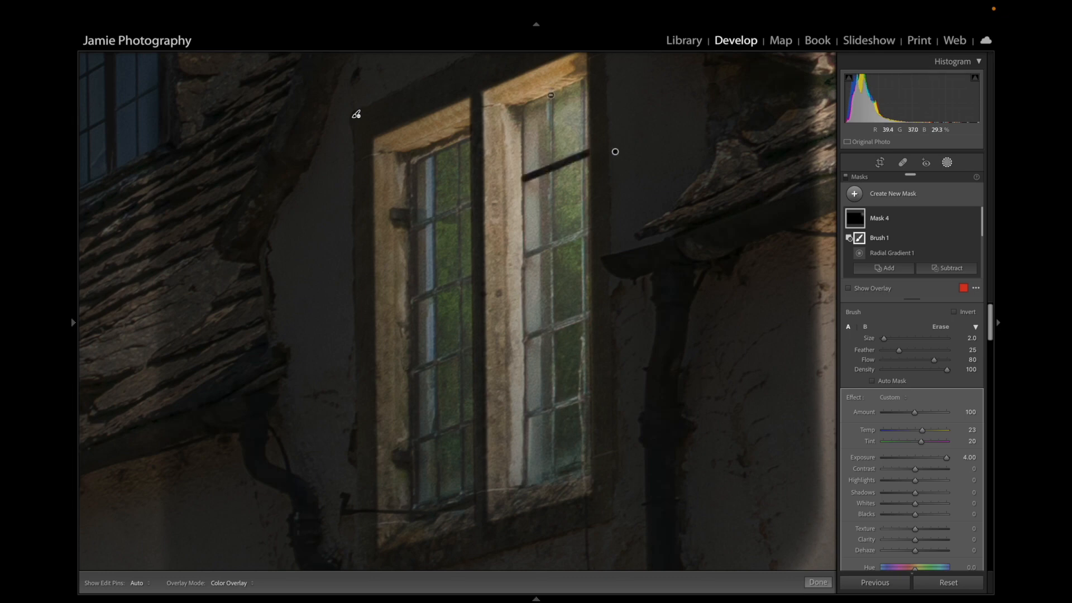
shift+click(554, 475)
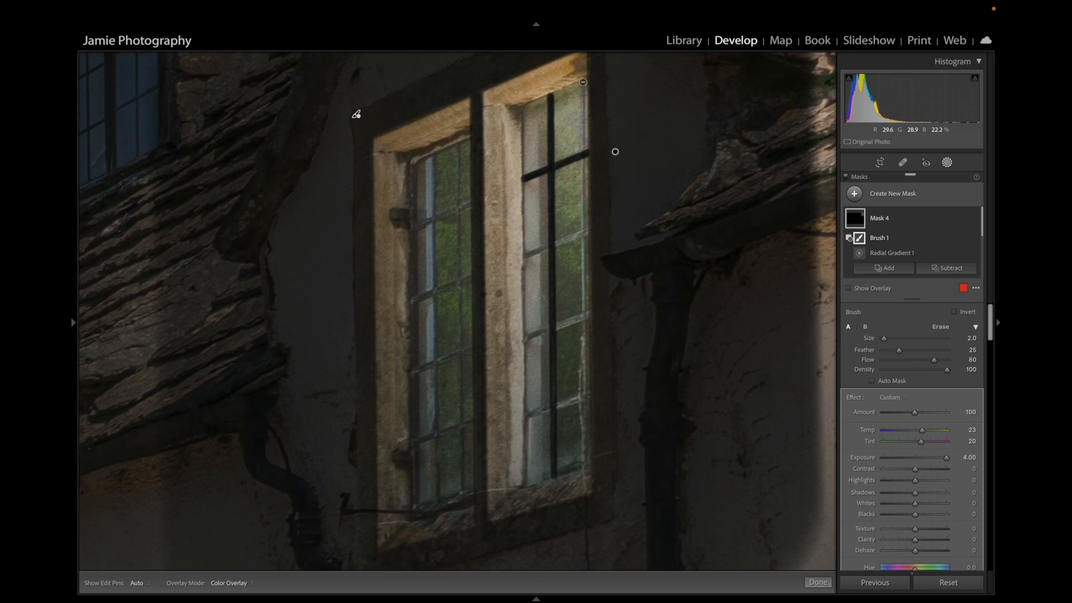
shift+click(584, 467)
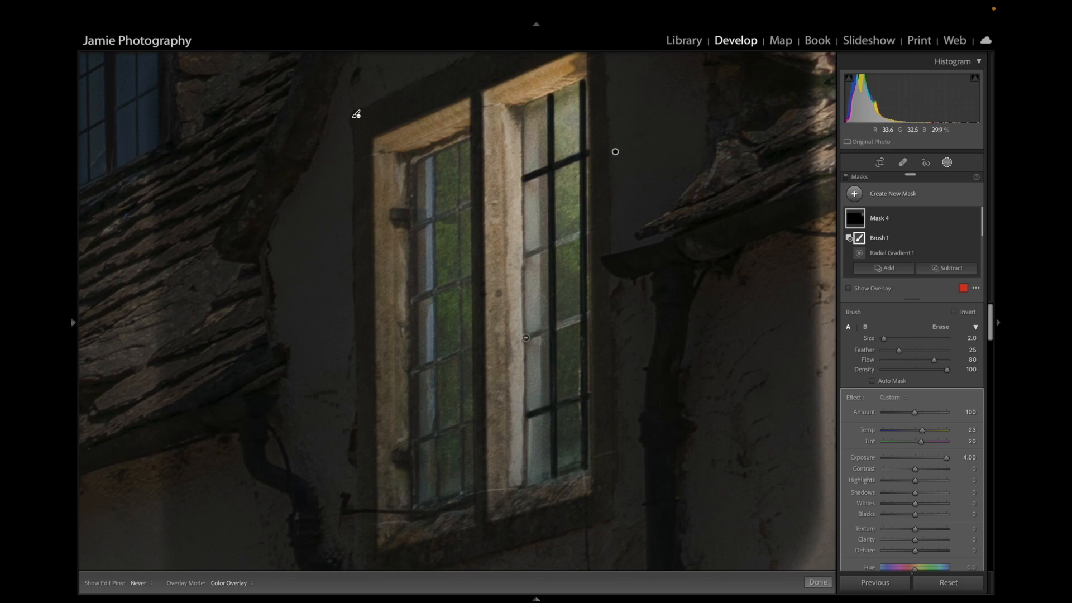
key(h)
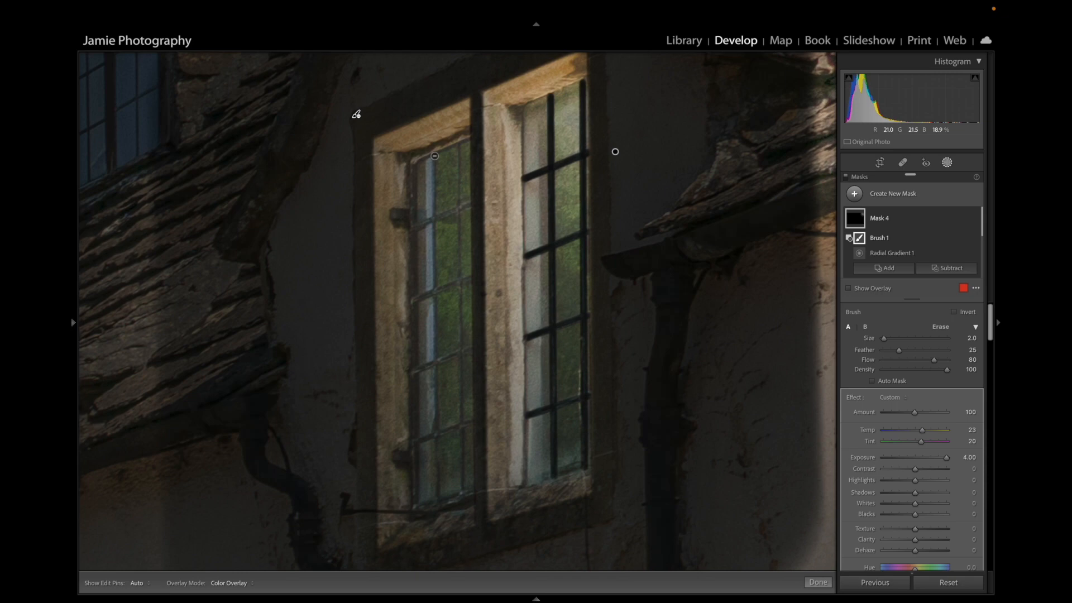
- Subtract straight strokes along the lower horizontal glazing bars of the left-hand casement
click(420, 299)
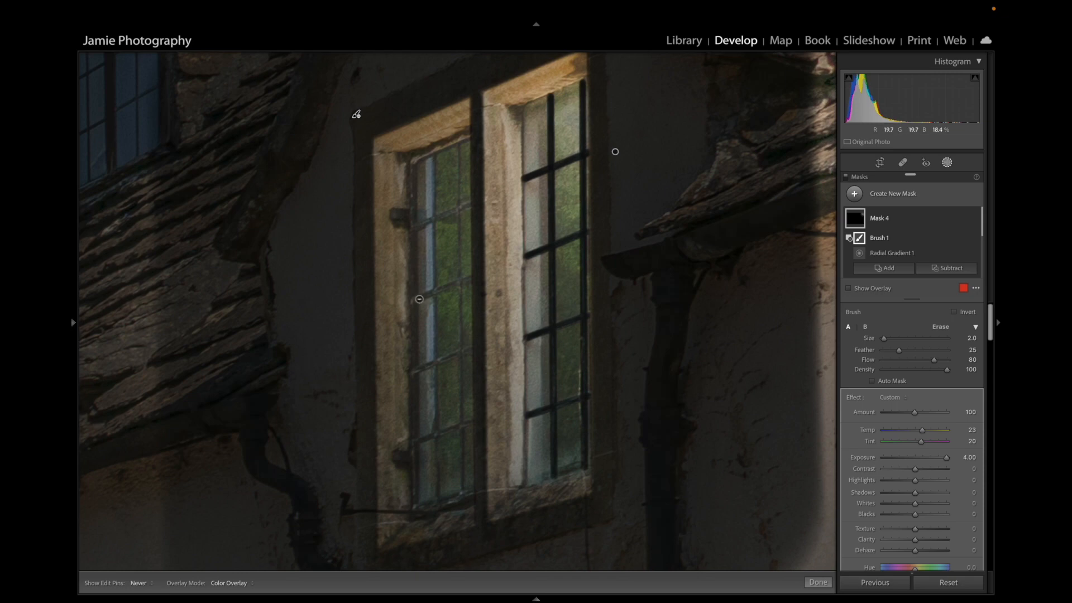
shift+click(470, 278)
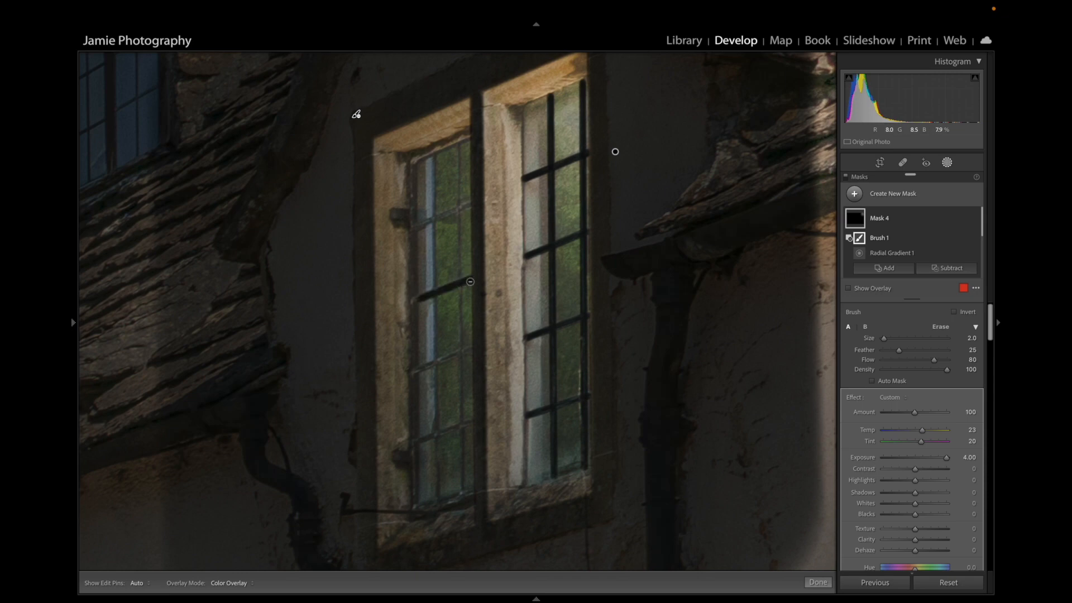
click(414, 371)
shift+click(470, 350)
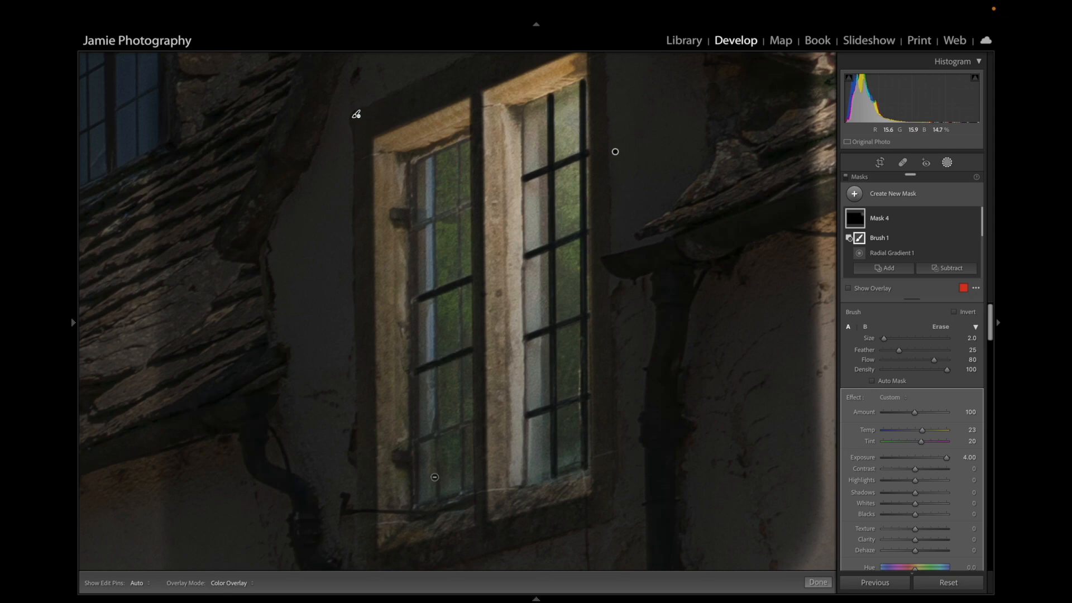
click(418, 442)
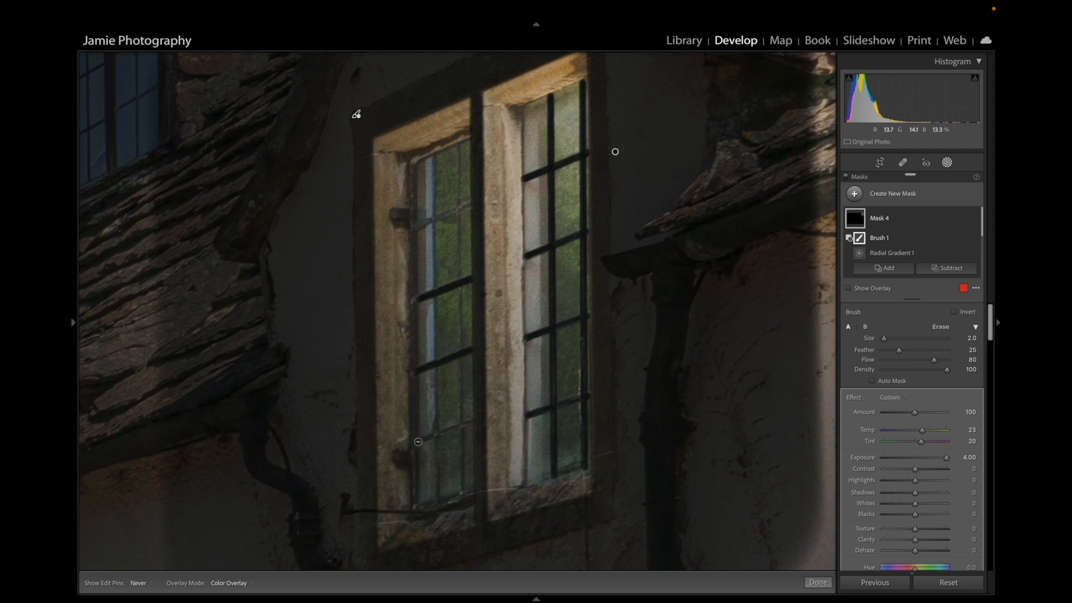
shift+click(472, 422)
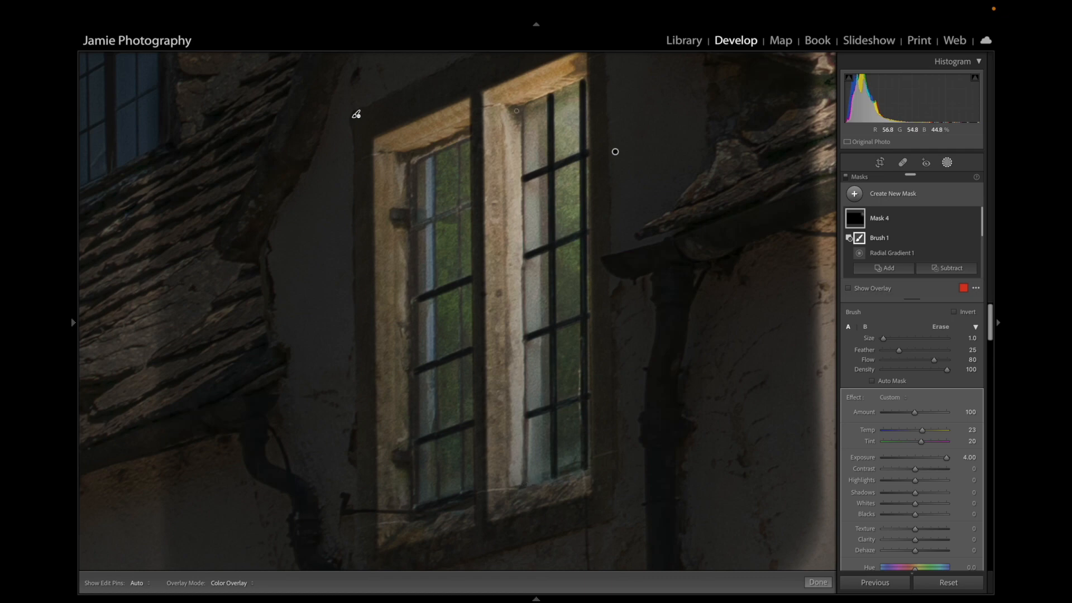
- Reduce the brush to size 1 and subtract thin lines along the inner and bottom edges of the right-hand casement's glass
shift+click(525, 336)
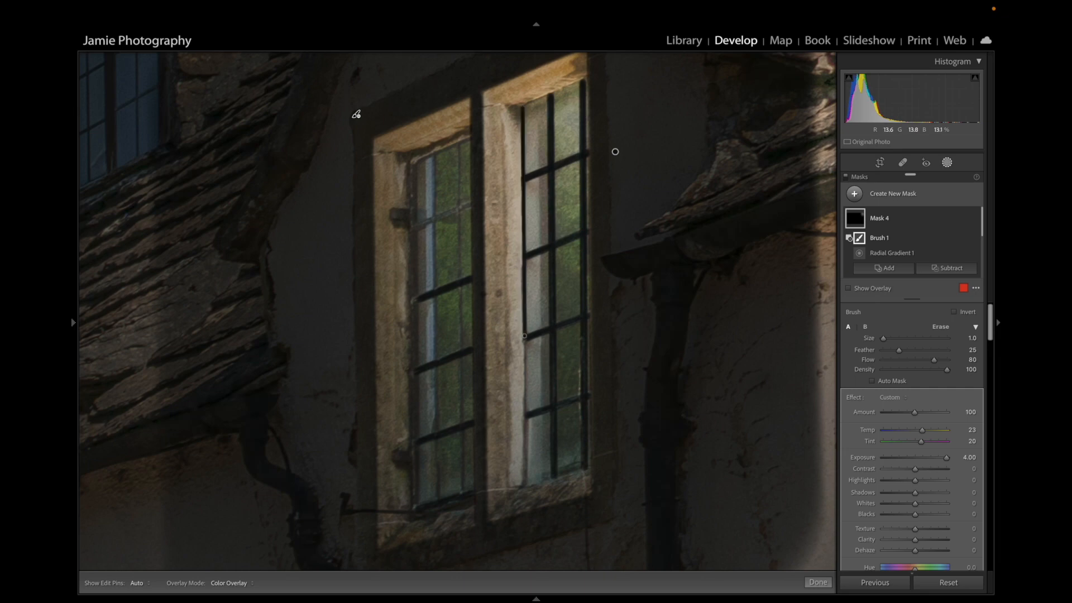
shift+click(526, 416)
shift+click(523, 485)
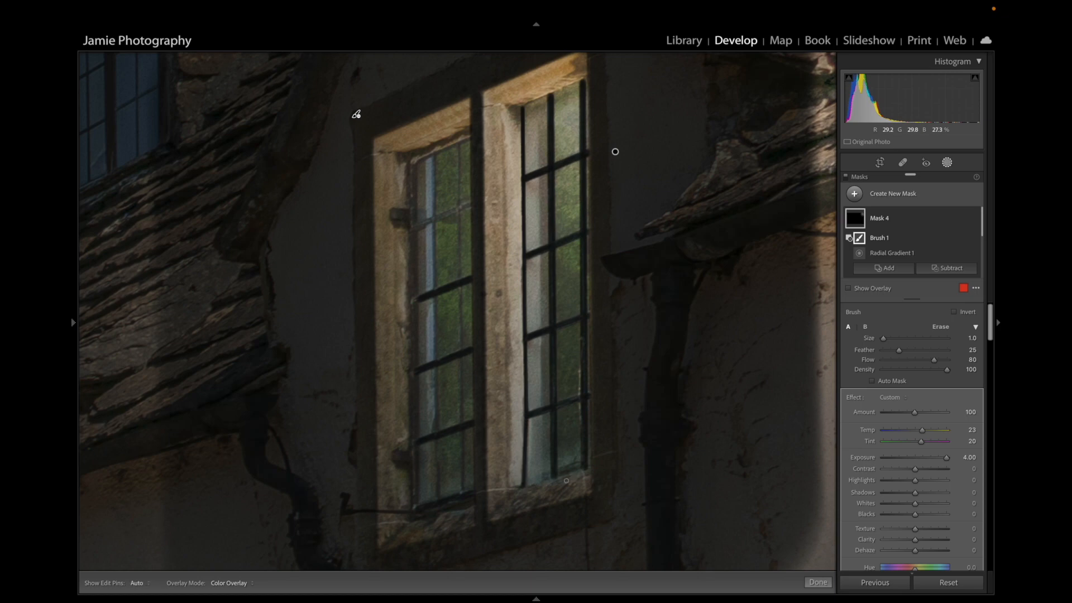
shift+click(584, 468)
- Subtract thin lines along the left-hand casement's glass edges, its vertical bars and its uppermost horizontal bar
shift+click(416, 509)
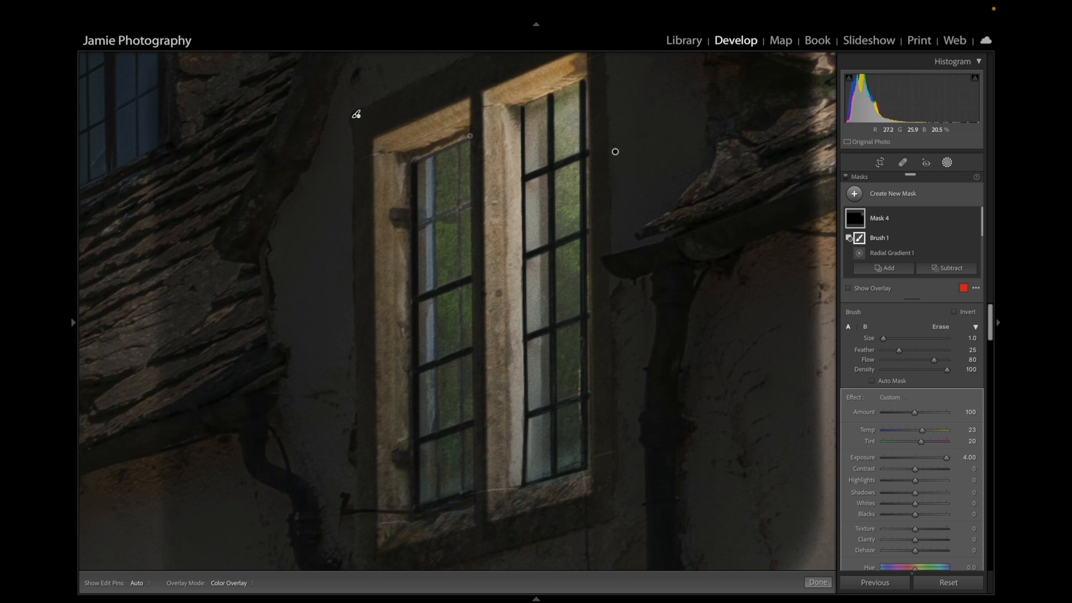
drag(416, 162, 470, 138)
drag(438, 432, 435, 157)
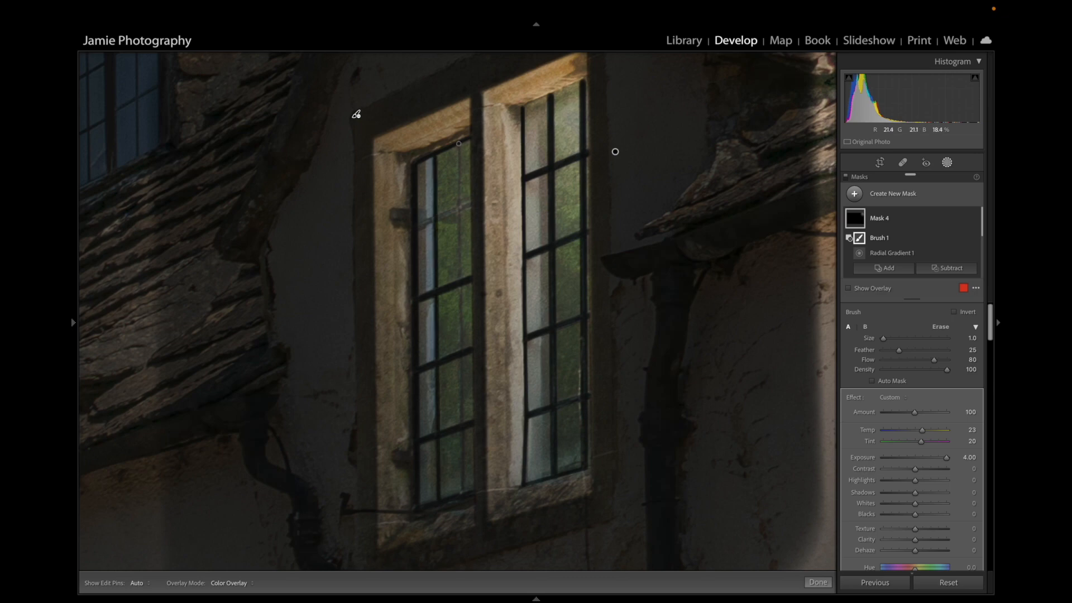
key(h)
shift+click(462, 492)
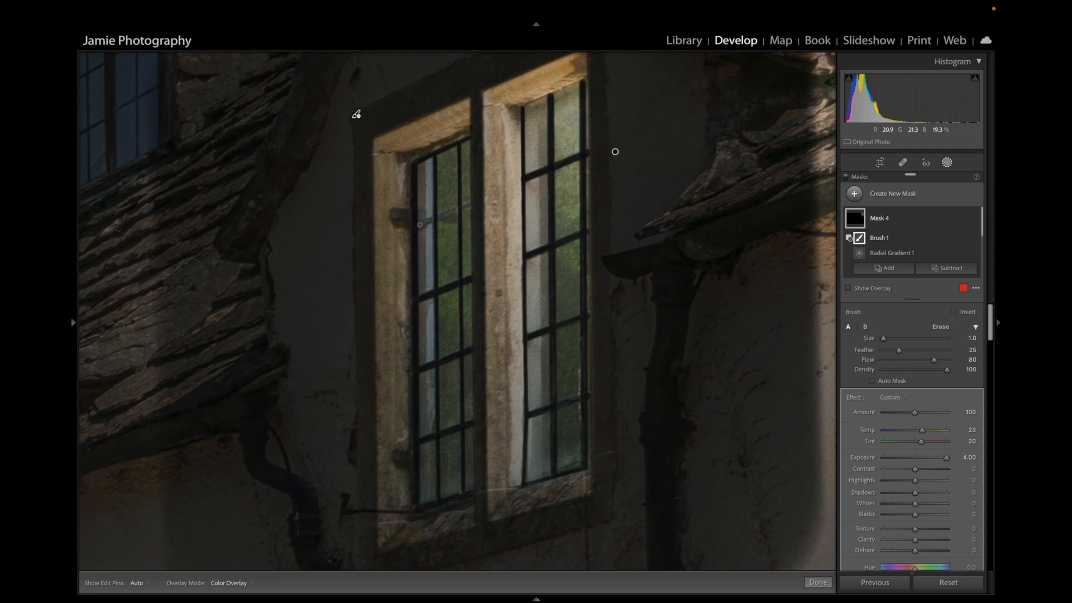
shift+click(471, 202)
- Set the brush to feather 50, flow 40 and size 8, and subtract soft strokes down the left jamb and central mullion
drag(500, 154, 463, 167)
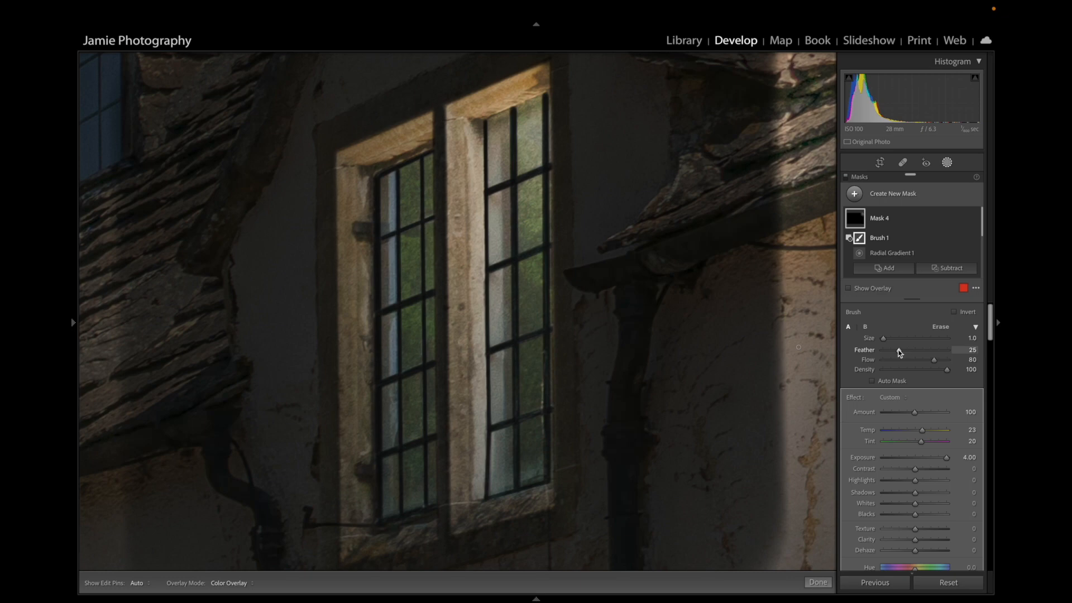
drag(905, 350, 915, 351)
drag(923, 363, 911, 364)
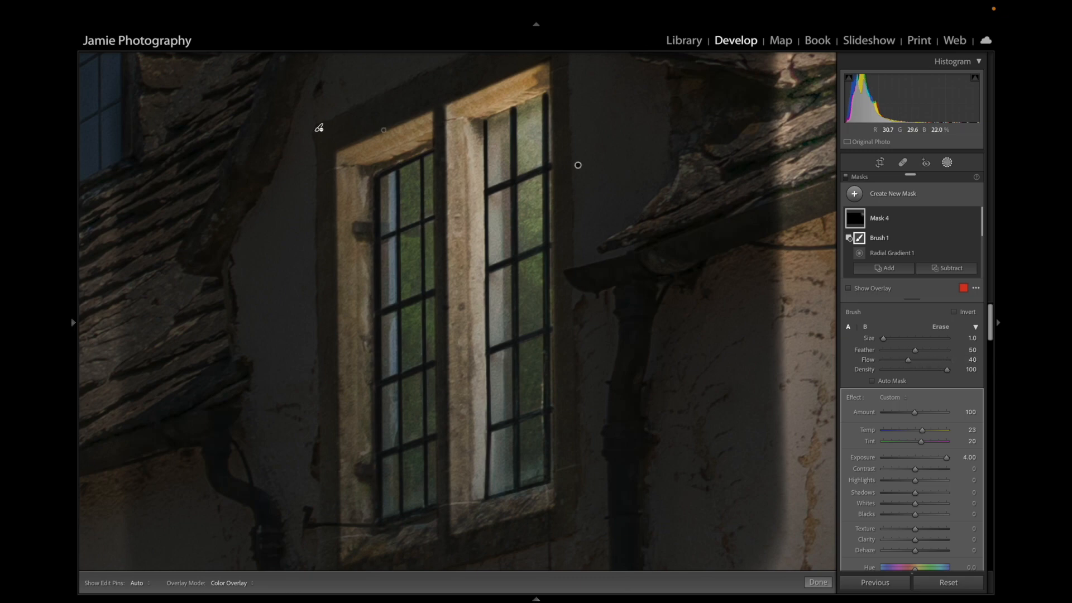
scroll(333, 122, up, 3)
key(bracketright)
key(bracketleft)
shift+click(348, 162)
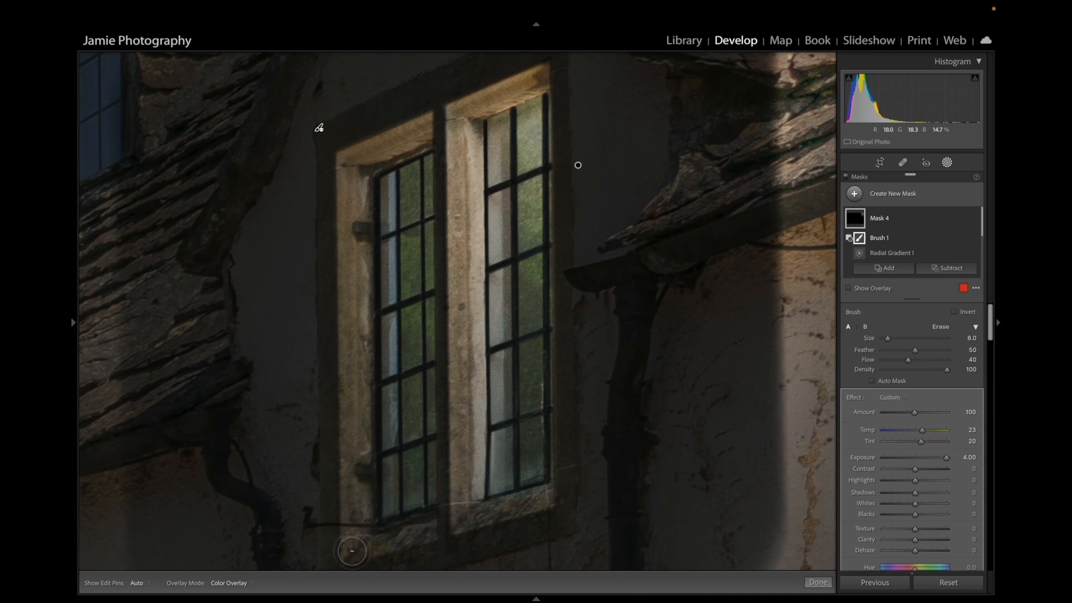
shift+click(352, 551)
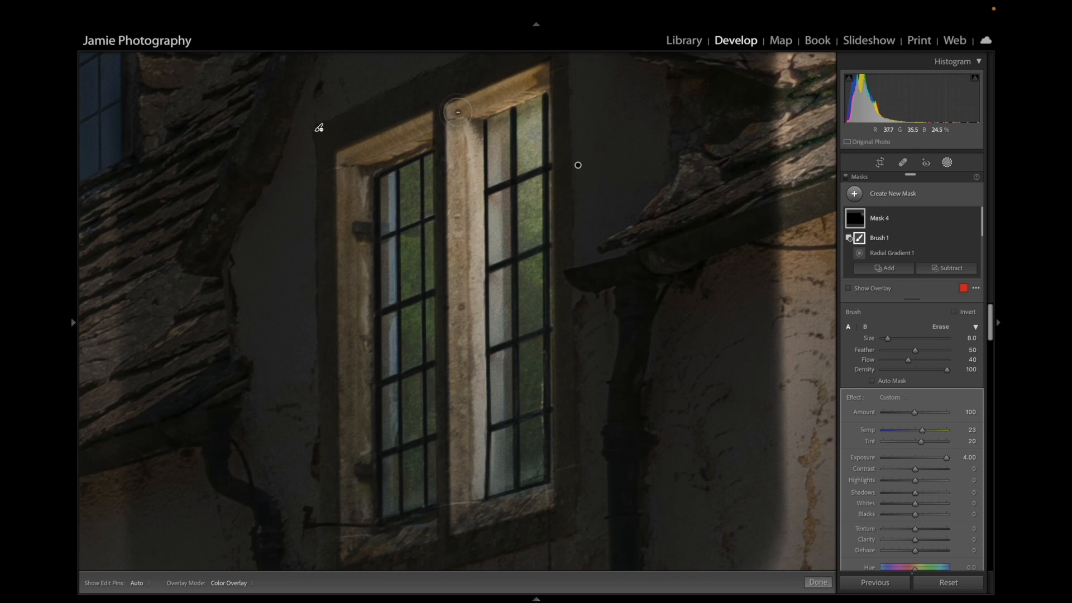
shift+click(463, 520)
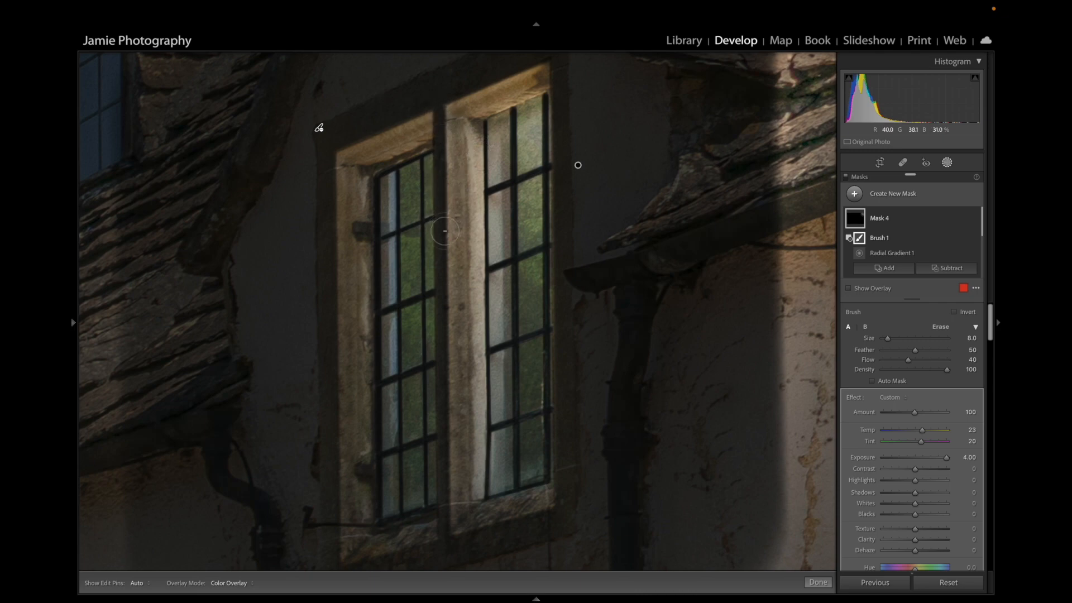
- Reduce the brush to size 4 and subtract further soft strokes along the outer edges of the left jamb and central mullion
key(bracketleft)
key(bracketleft)
key(bracketleft)
key(bracketleft)
shift+click(342, 560)
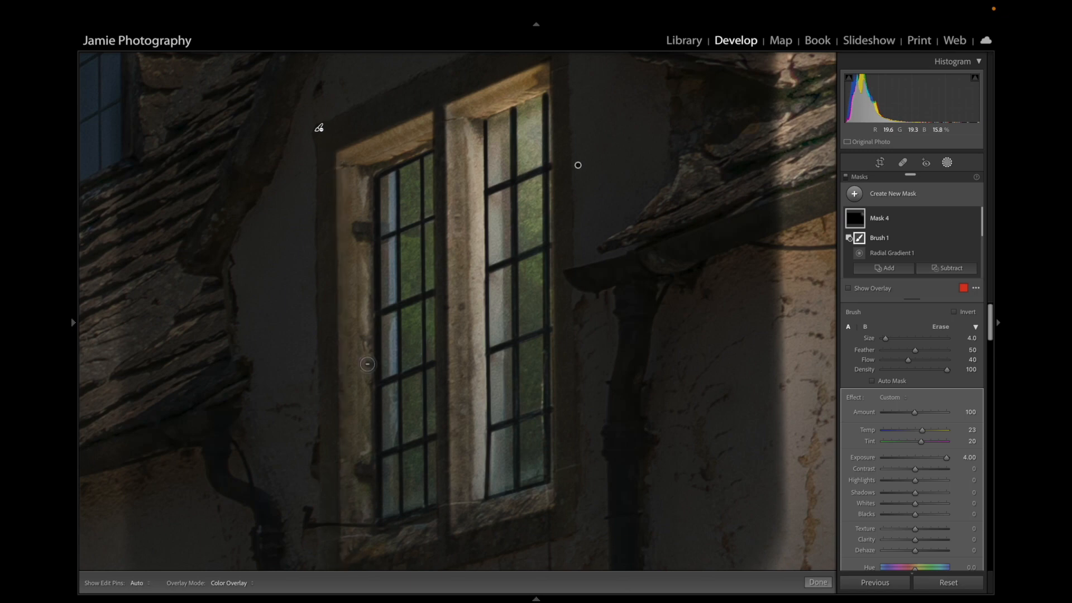
click(337, 151)
shift+click(452, 525)
shift+click(449, 101)
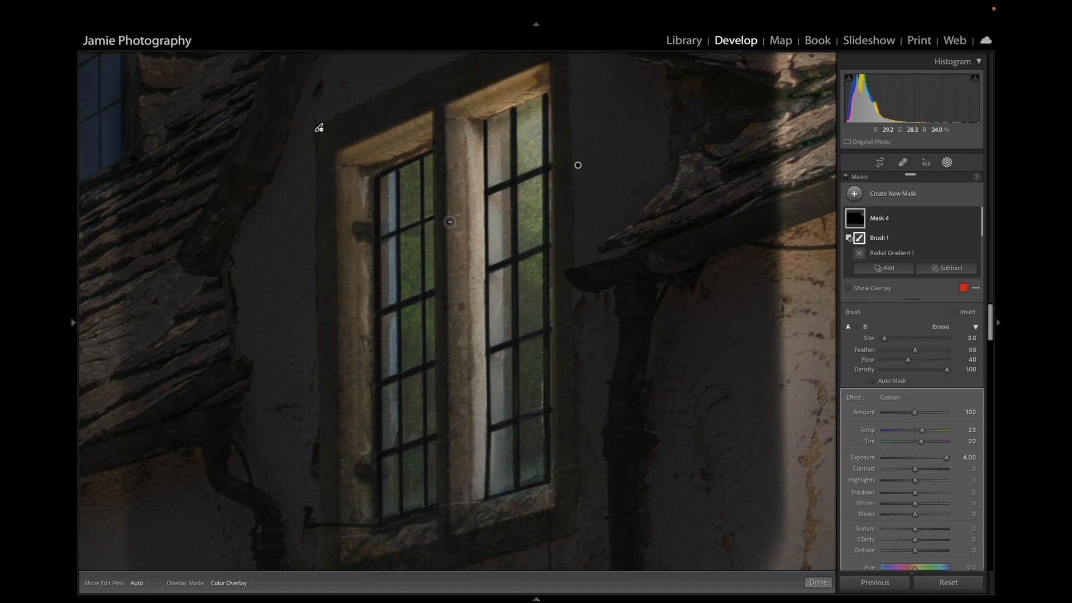
- Subtract soft strokes along the stone frame's outer top and sill edges with the brush at size 3, then enlarge it to 5
key(bracketleft)
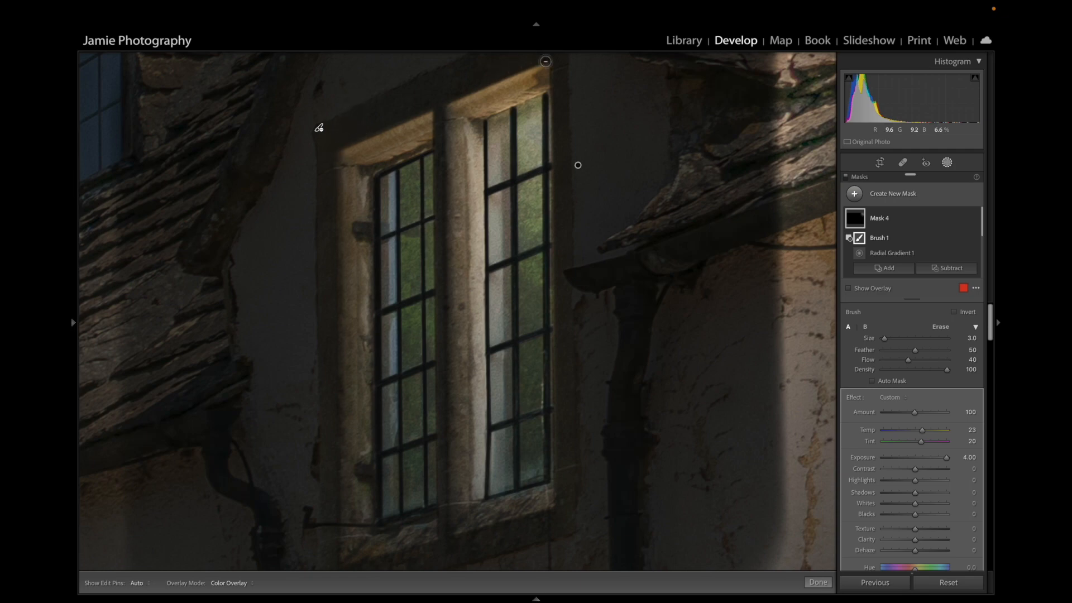
key(h)
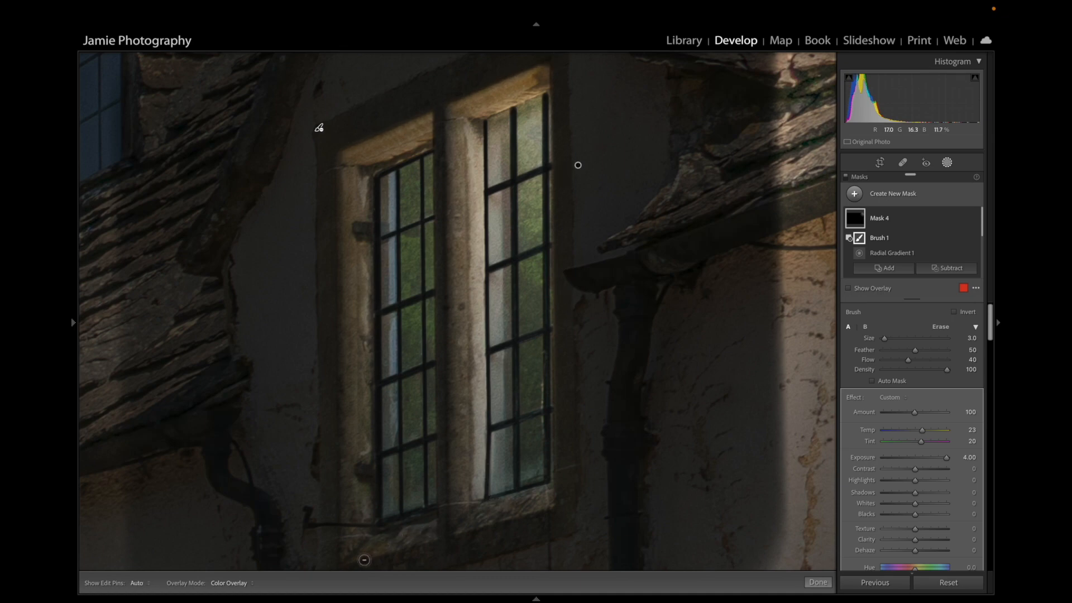
key(bracketright)
key(bracketright)
key(h)
key(h)
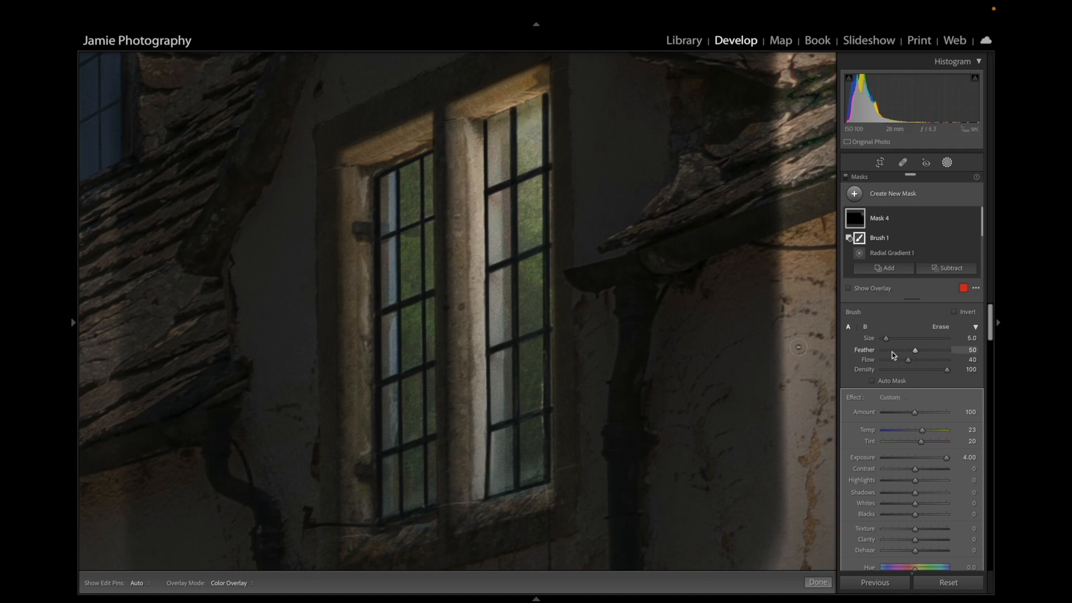
- Set the brush flow to 49 and subtract narrow shadow lines across the central mullion in line with the right-hand casement's upper glazing bars
mouse_move(915, 350)
mouse_down()
mouse_move(892, 350)
mouse_move(929, 360)
mouse_up()
scroll(500, 113, down, 1)
drag(894, 351, 911, 351)
drag(914, 351, 913, 359)
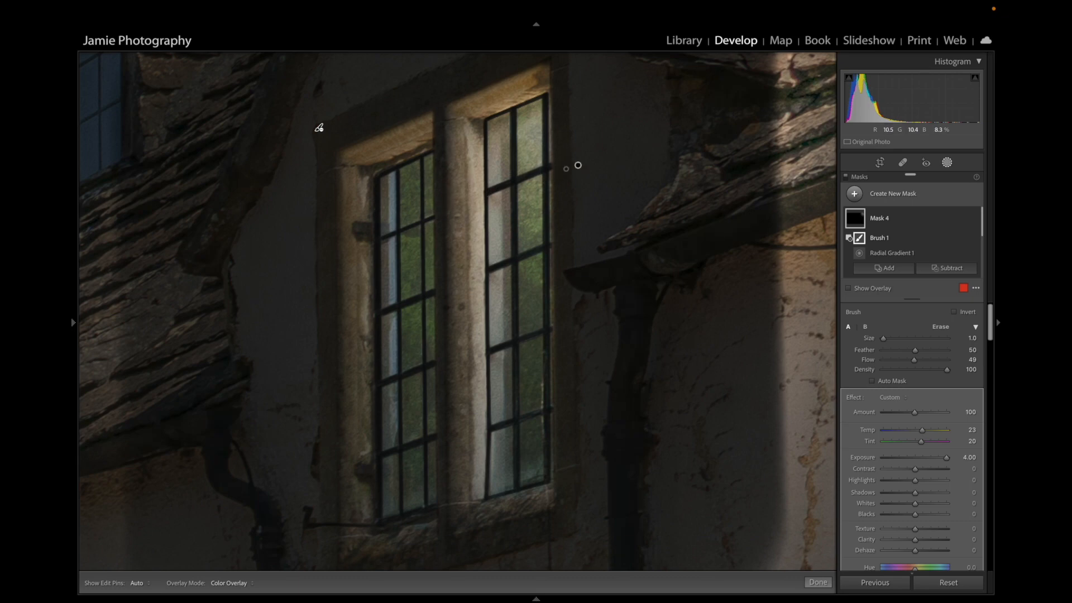
mouse_move(578, 168)
click(577, 166)
drag(446, 205, 485, 194)
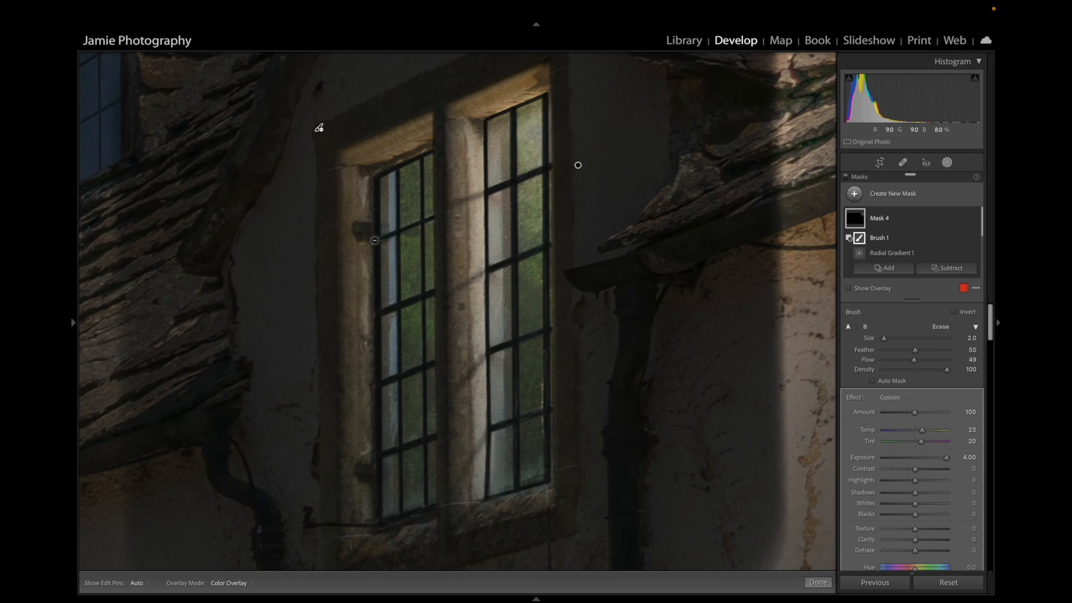
- Subtract more bar shadows across the left jamb and lower mullion with a size 2 brush, and view the window at 100%
key(h)
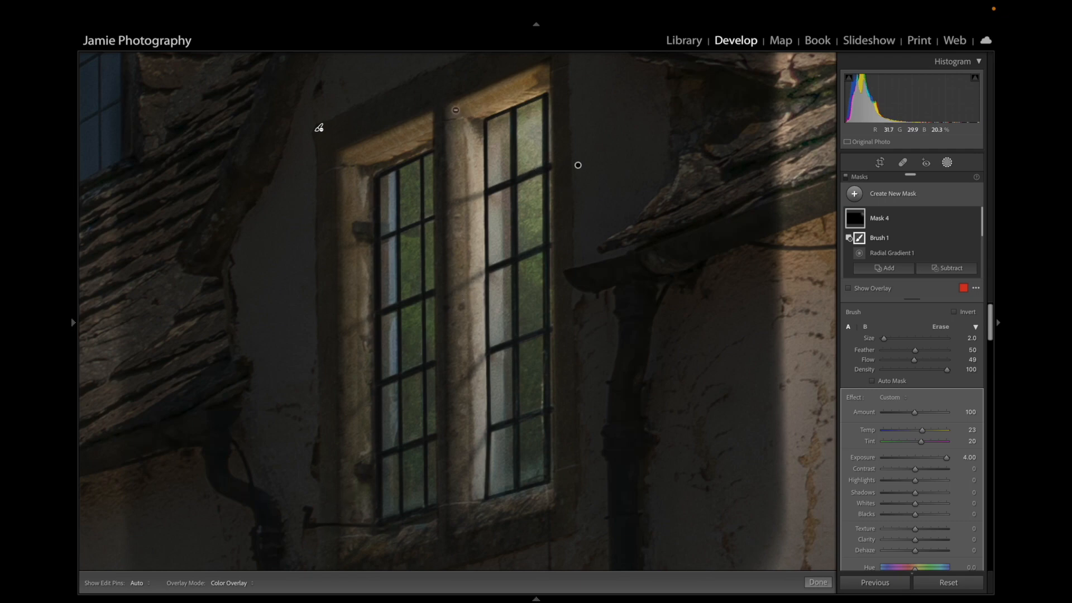
key(h)
key(h)
mouse_move(73, 325)
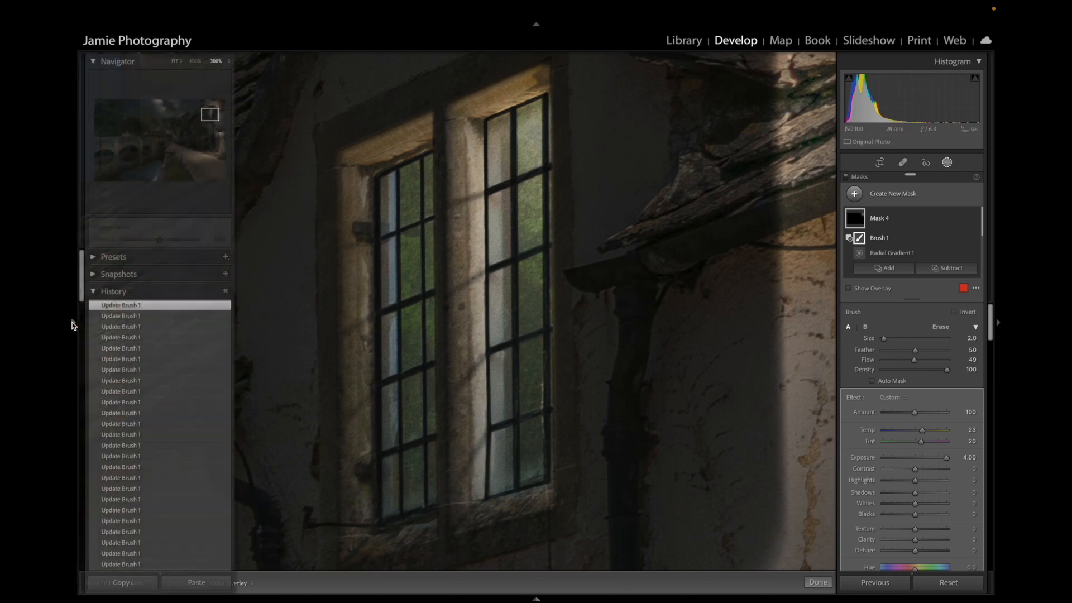
click(195, 62)
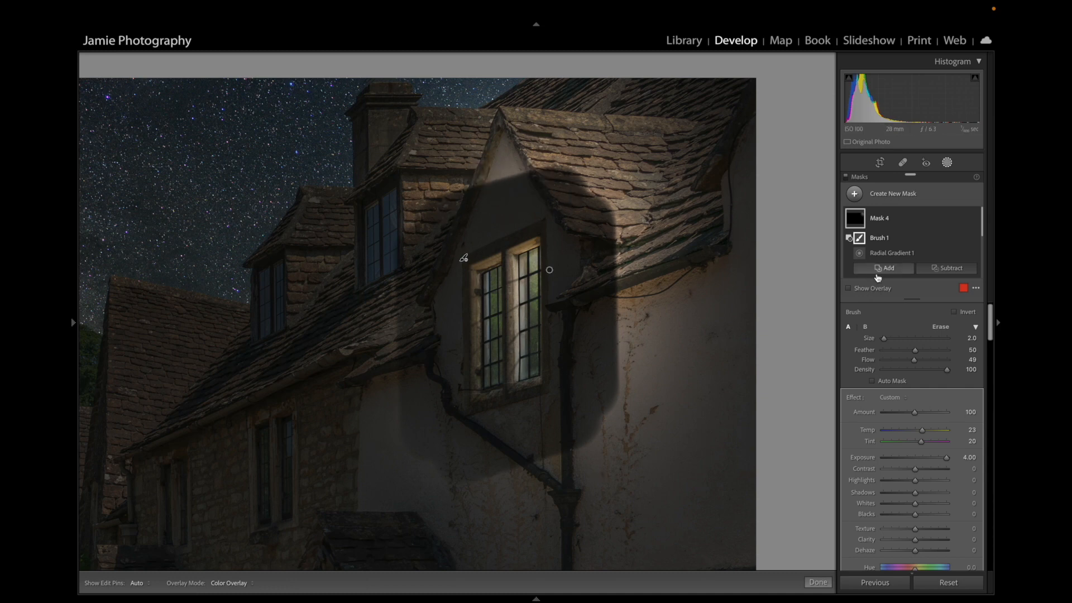
- Set the brush feather to 0 and flow to 100, enlarge it, and subtract the light spill from the roof and wall around the window
mouse_move(914, 350)
mouse_down()
mouse_move(874, 351)
mouse_move(953, 362)
mouse_up()
scroll(624, 172, up, 10)
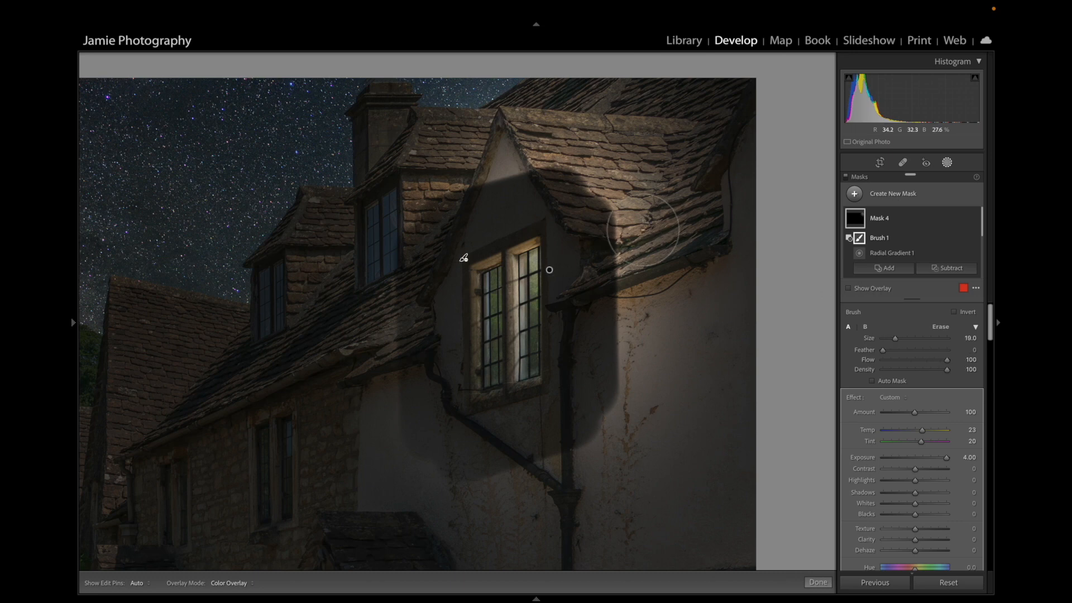
click(614, 160)
scroll(649, 213, up, 3)
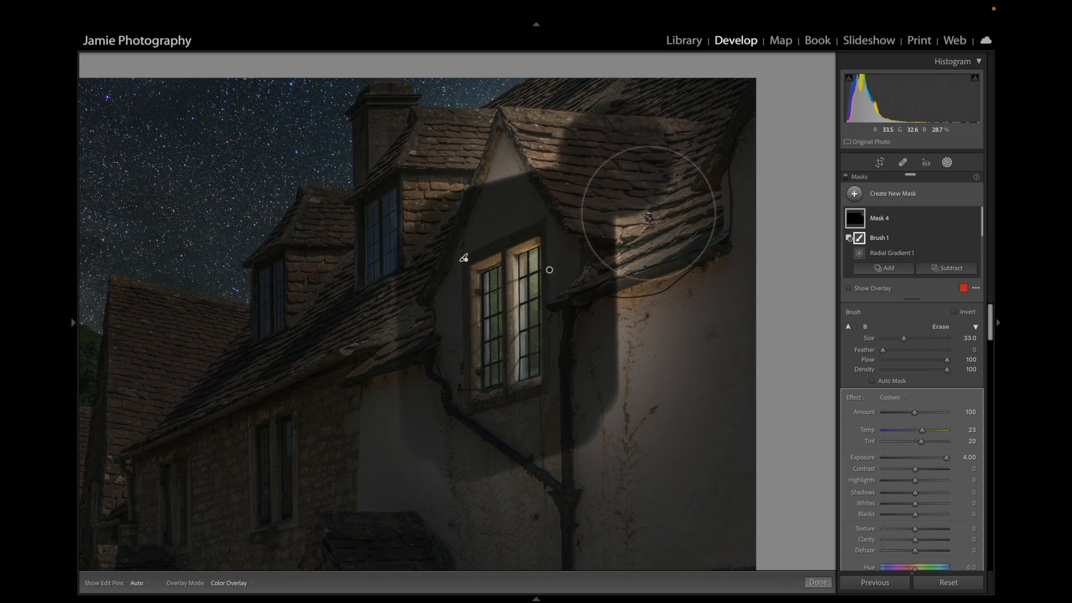
mouse_move(654, 216)
mouse_down()
mouse_move(659, 426)
mouse_move(421, 507)
mouse_move(363, 491)
mouse_move(354, 233)
mouse_move(323, 167)
mouse_move(353, 195)
mouse_move(359, 179)
mouse_move(514, 131)
mouse_move(659, 125)
mouse_move(649, 131)
mouse_up()
key(h)
key(h)
- Fit the whole photo in view and duplicate the upper window's entire mask, Mask 4
mouse_move(77, 324)
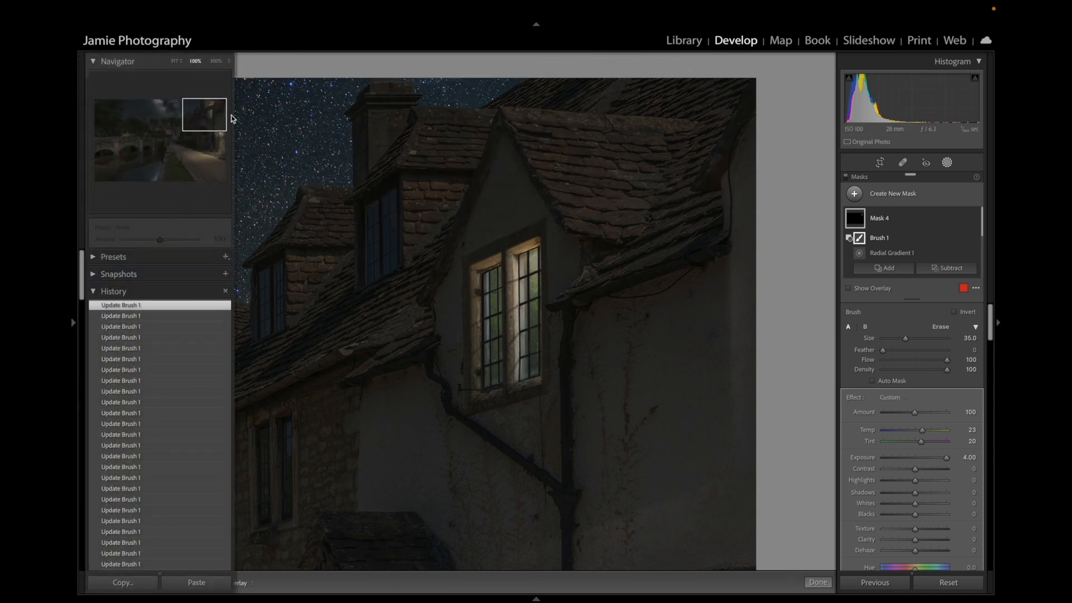
click(175, 61)
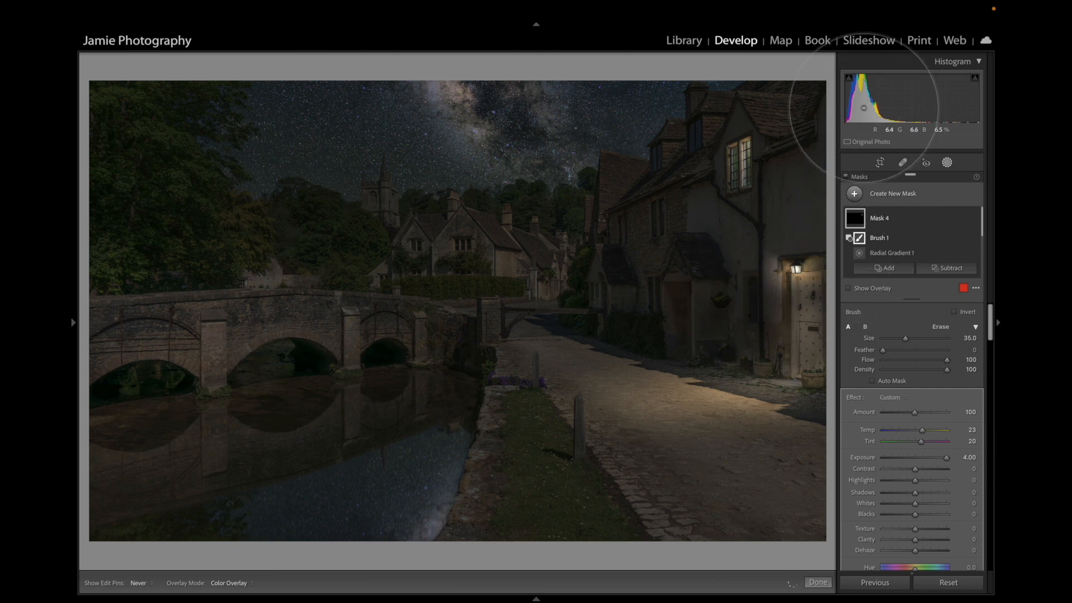
key(h)
scroll(646, 103, down, 5)
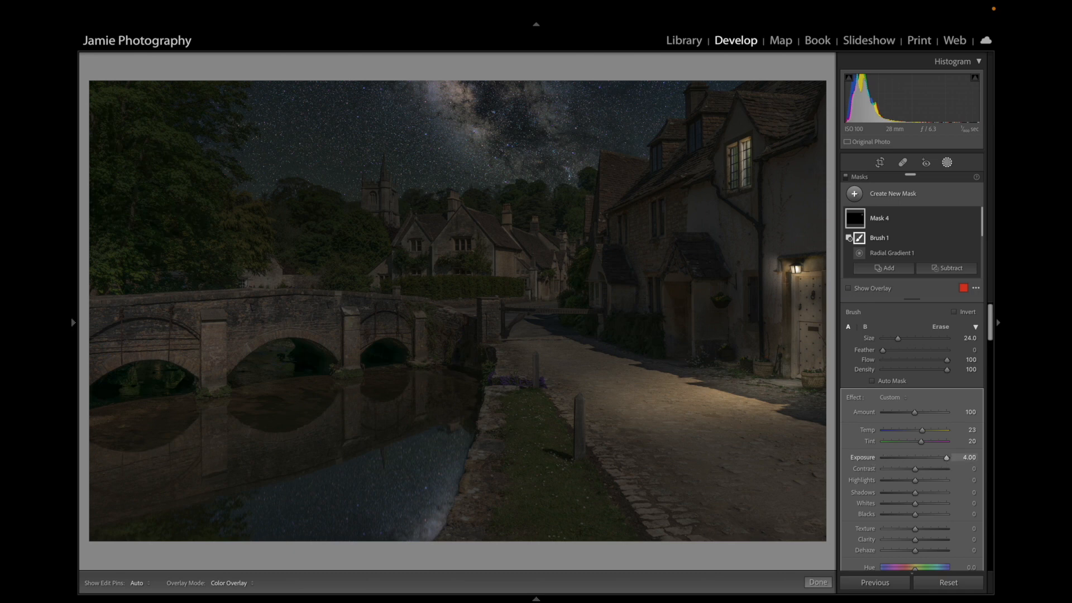
click(754, 147)
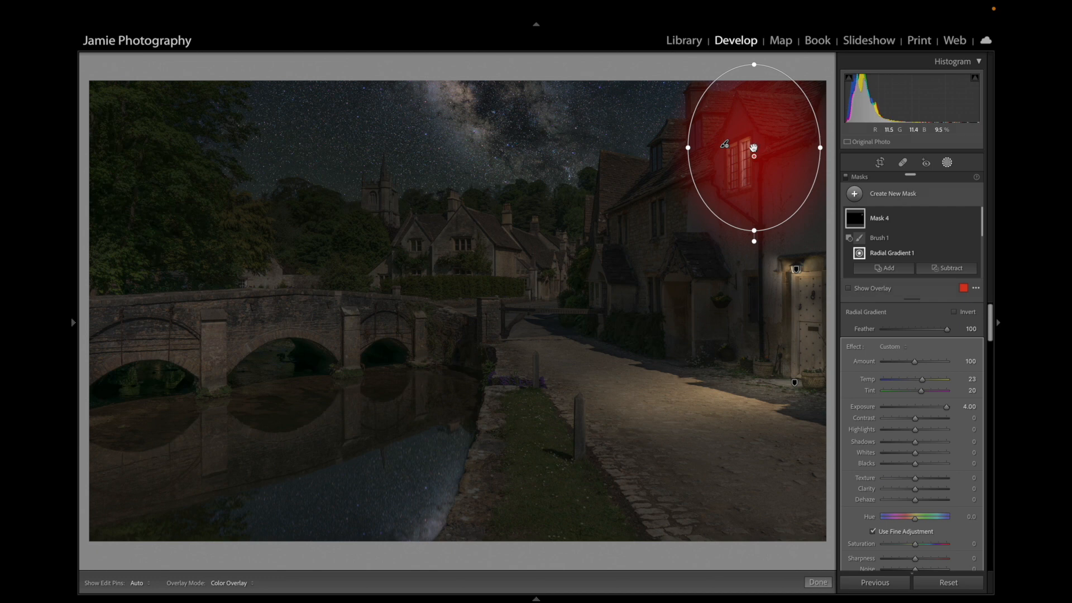
right_click(754, 147)
click(778, 229)
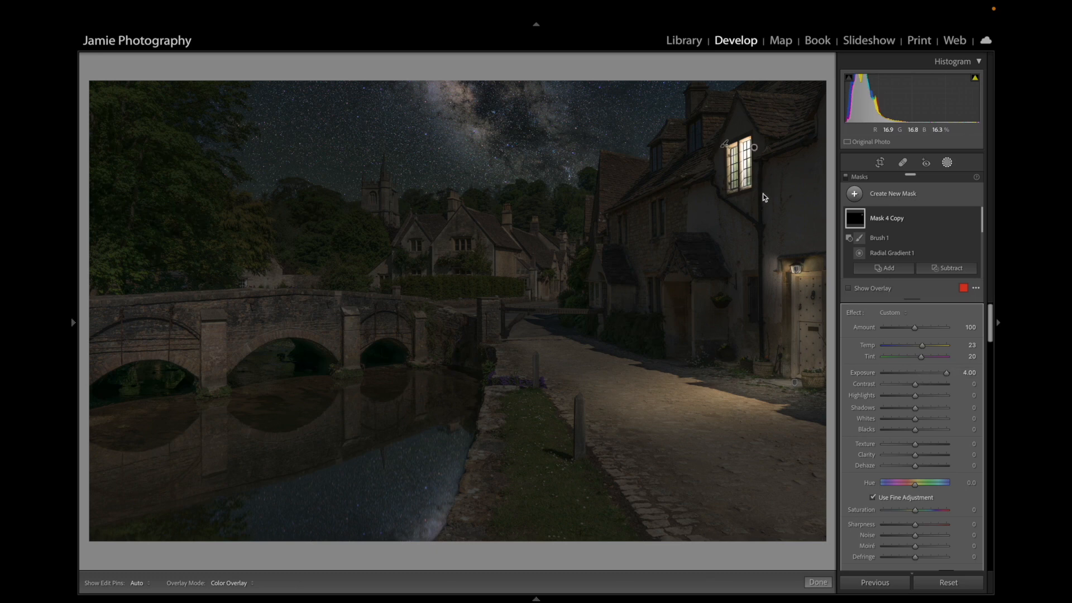
- Adjust the window mask copy to exposure 0.95, temperature 31, tint 56 and clarity −25
drag(948, 374, 916, 378)
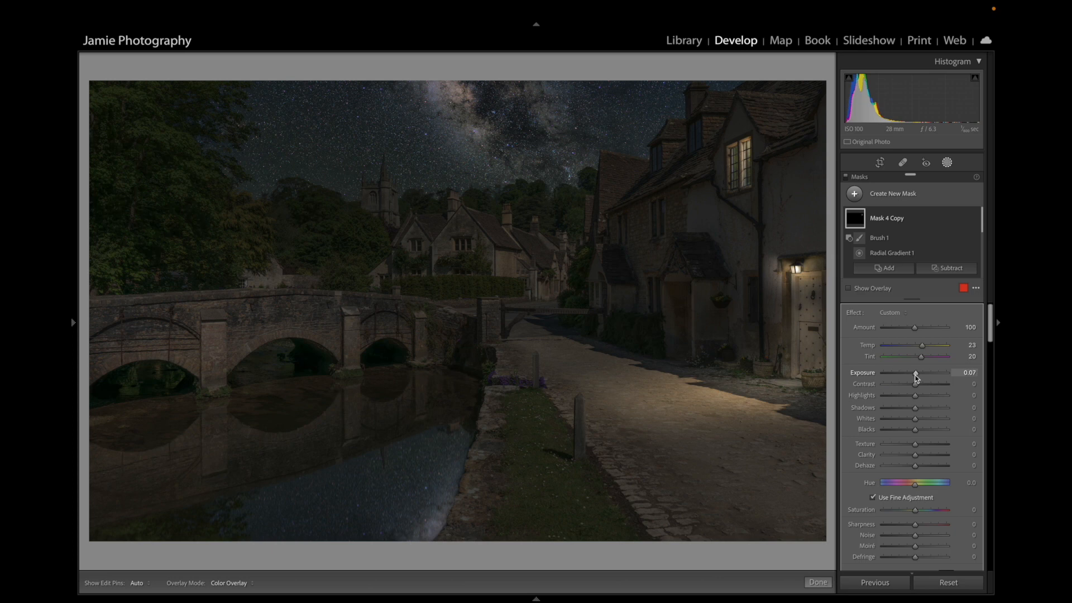
drag(918, 378, 928, 377)
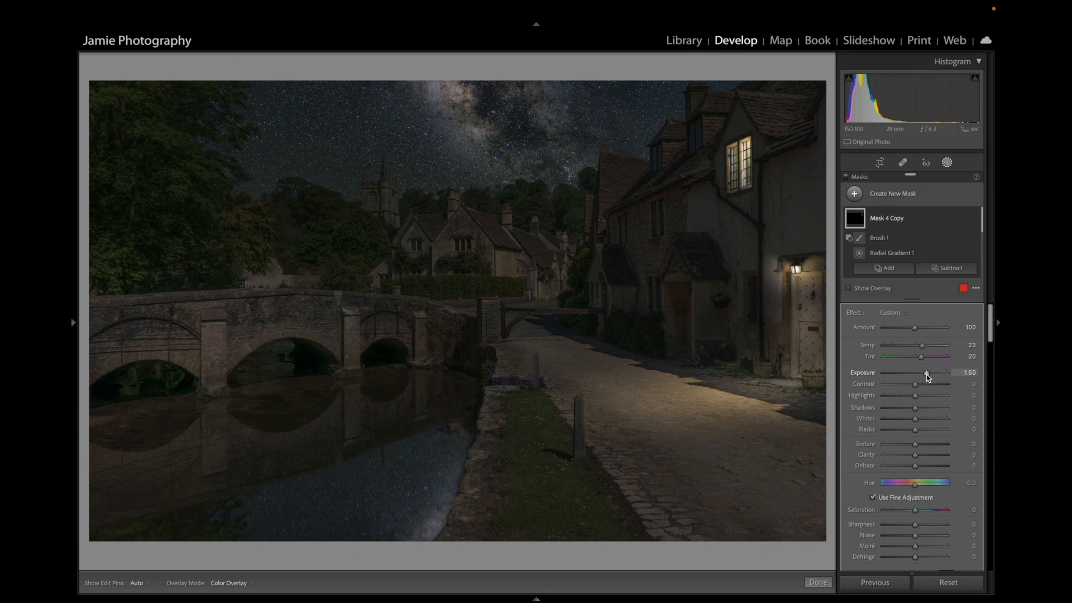
drag(926, 374, 922, 375)
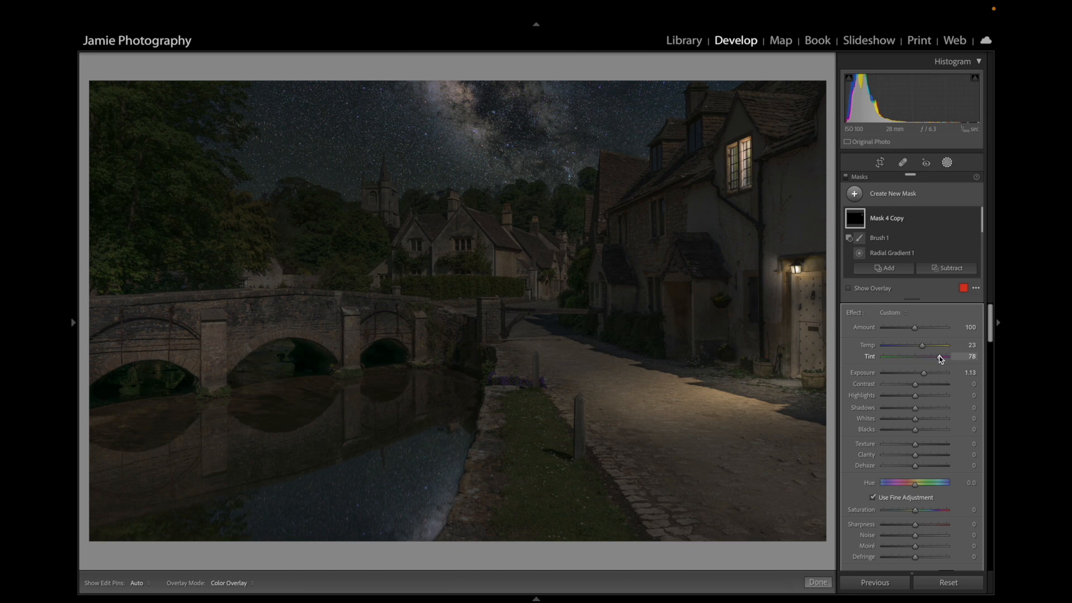
drag(939, 356, 934, 358)
click(925, 346)
drag(921, 374, 921, 373)
click(924, 454)
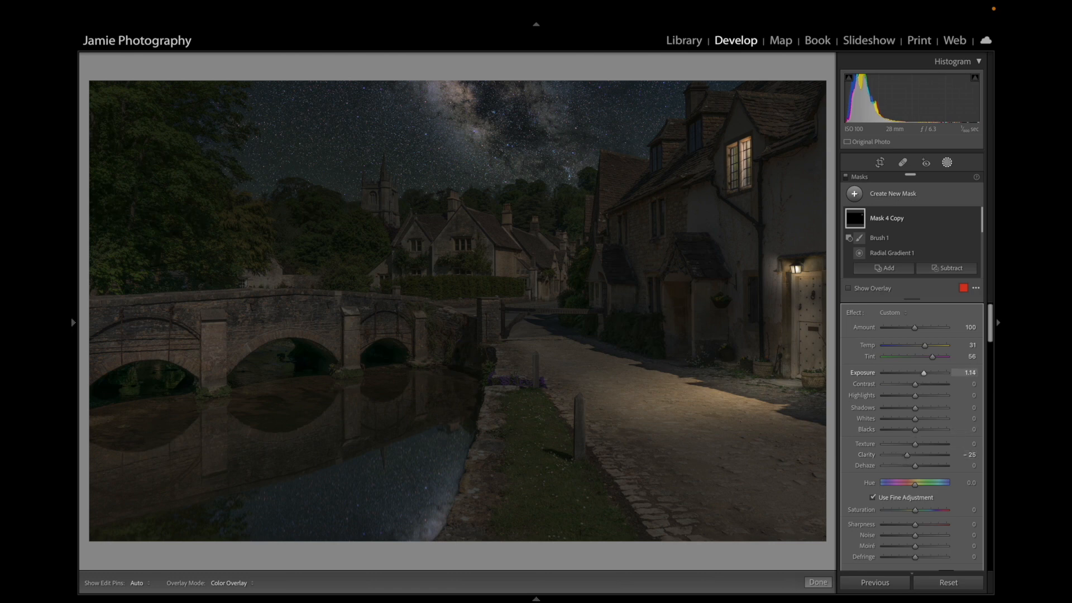
drag(923, 374, 921, 373)
- Duplicate the radial gradient within Mask 4 Copy, move it onto the lit road, and reshape it into a wide, flat ellipse
mouse_move(755, 147)
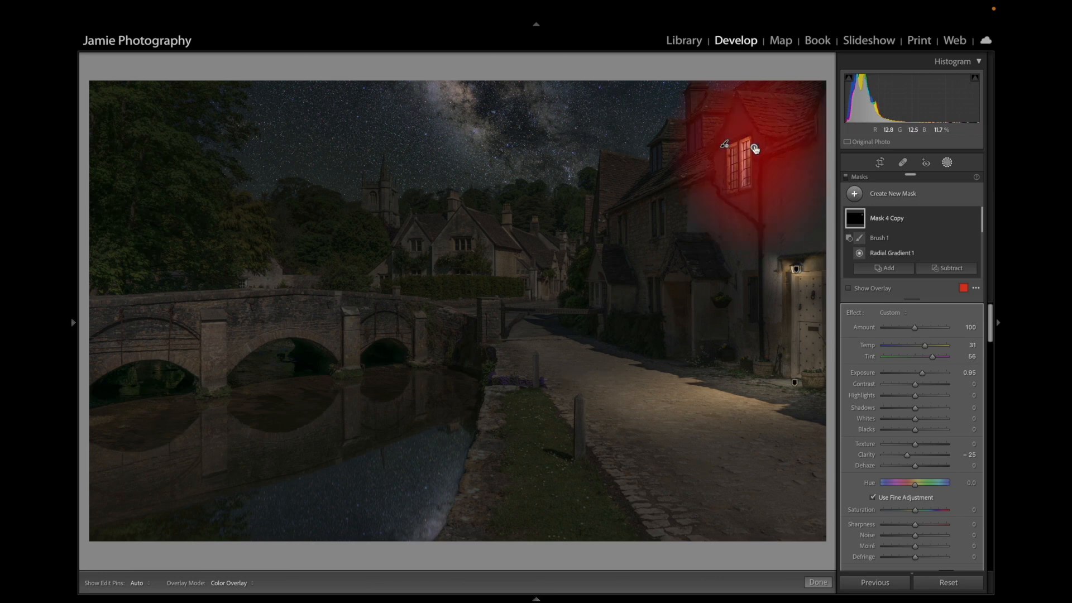
right_click(755, 149)
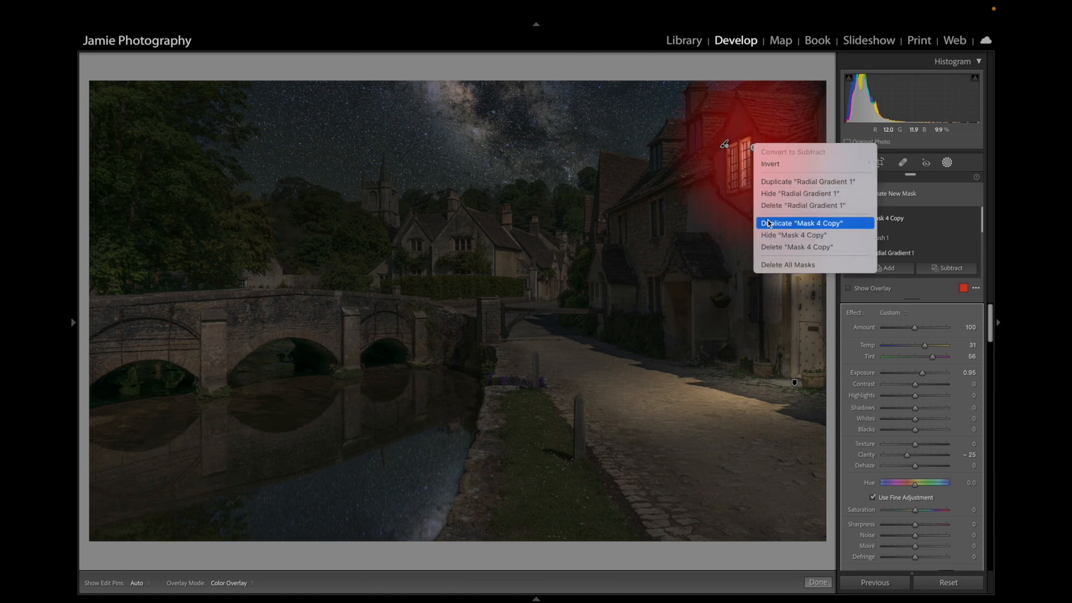
click(774, 182)
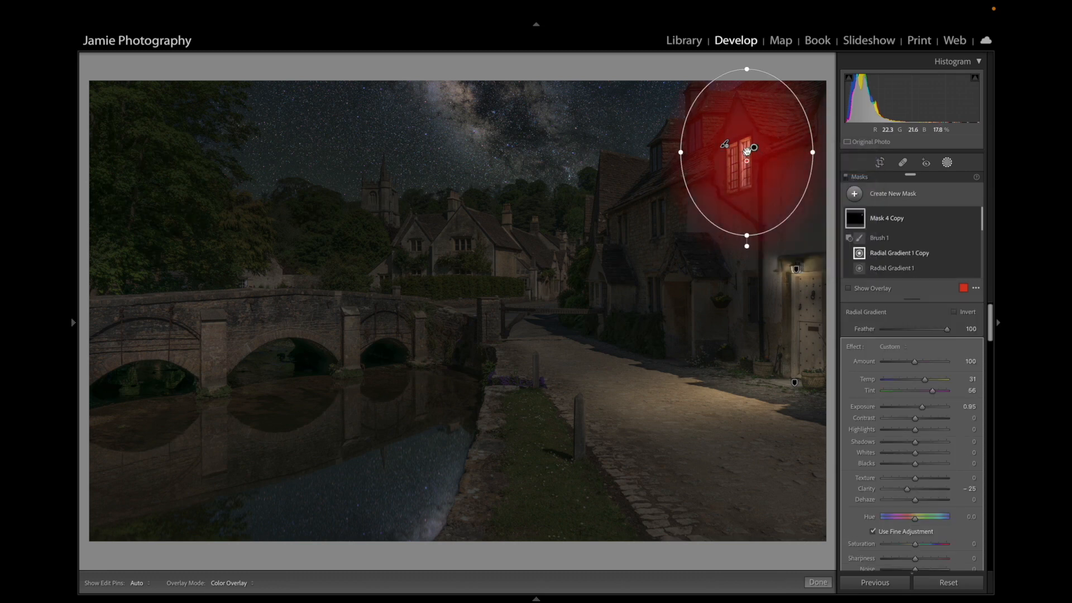
drag(746, 152, 594, 369)
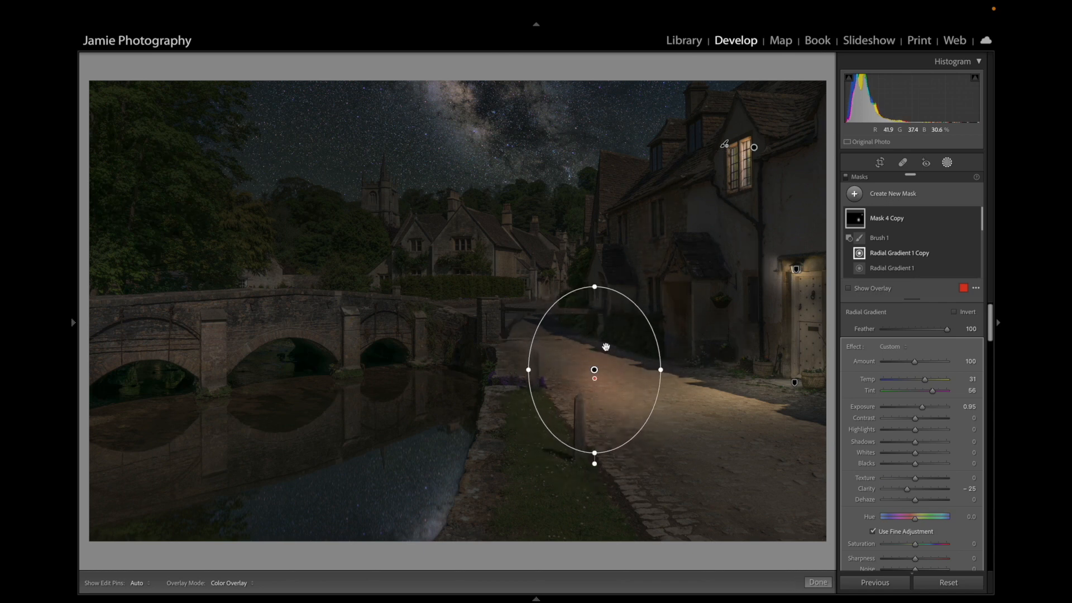
drag(594, 275, 700, 365)
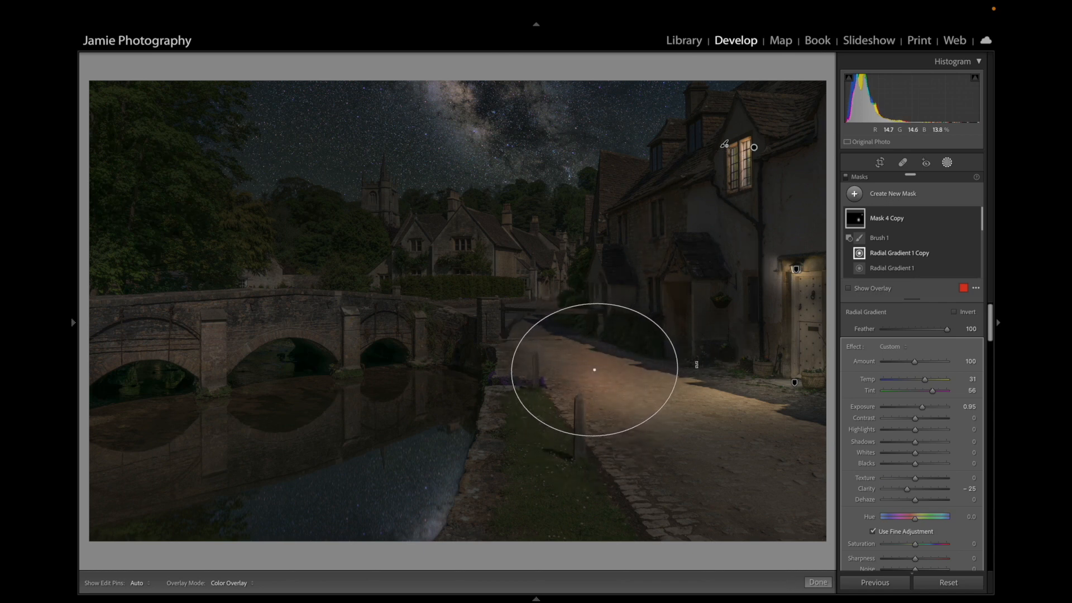
drag(589, 306, 624, 369)
drag(541, 374, 525, 375)
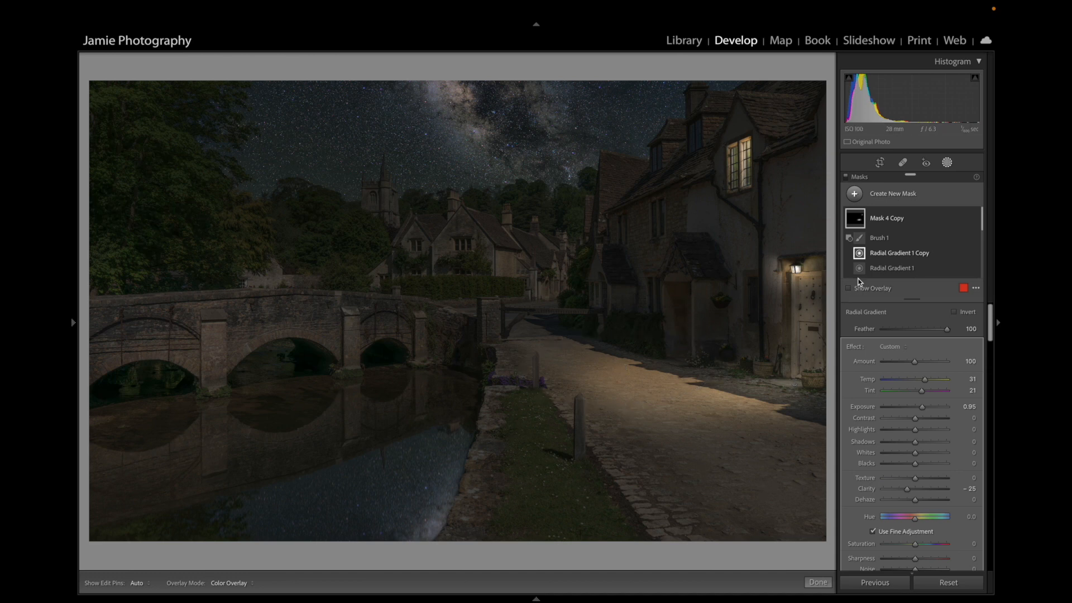
- At 100% view, create a new radial gradient mask centred on the porch, large enough to cover the doorway and surrounding wall
mouse_move(74, 330)
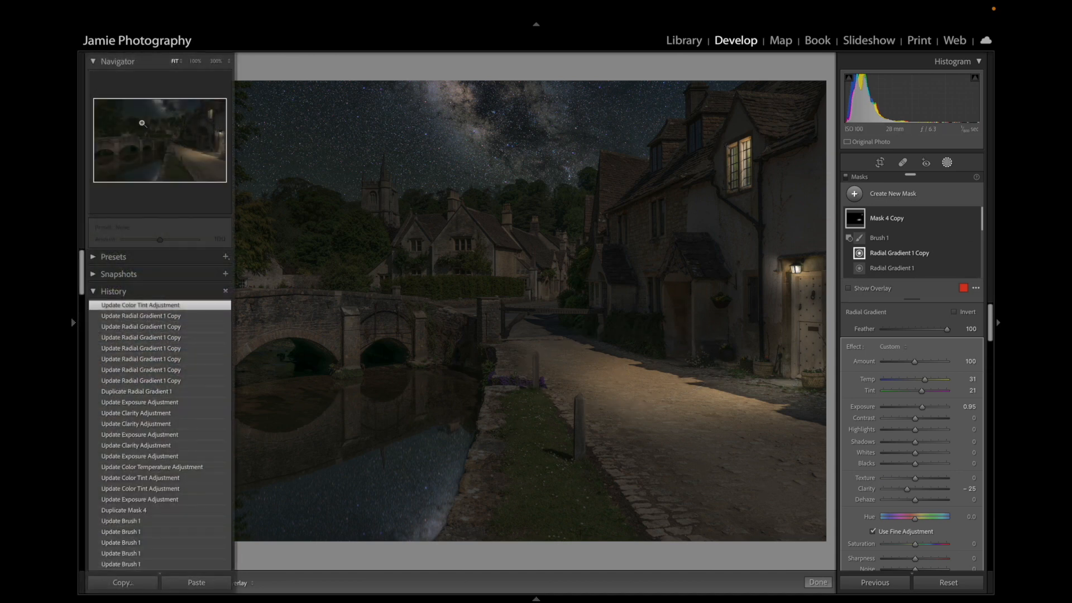
click(196, 61)
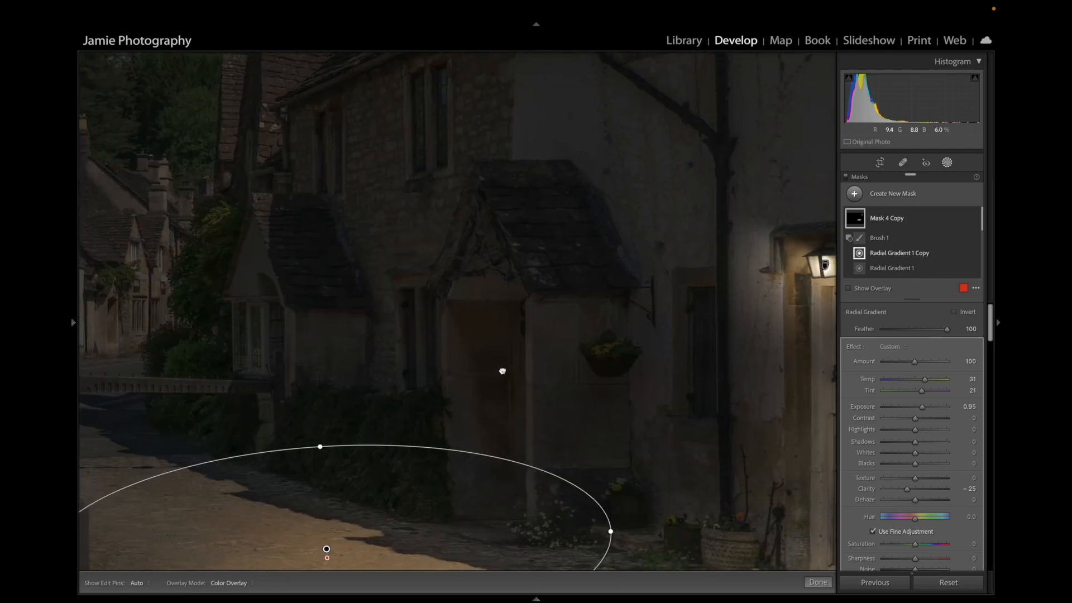
drag(503, 372, 563, 220)
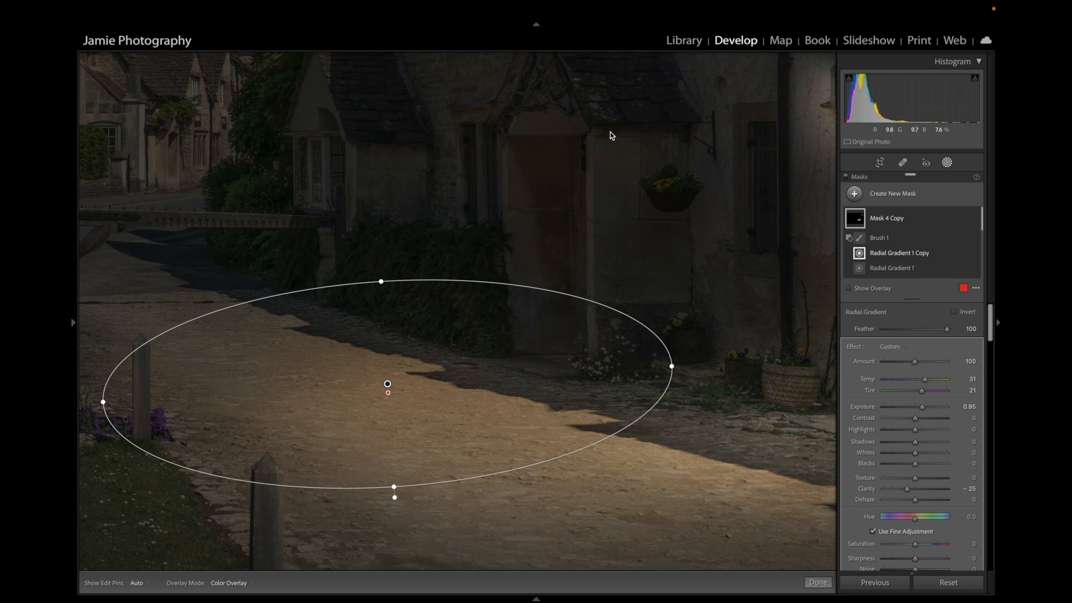
click(888, 193)
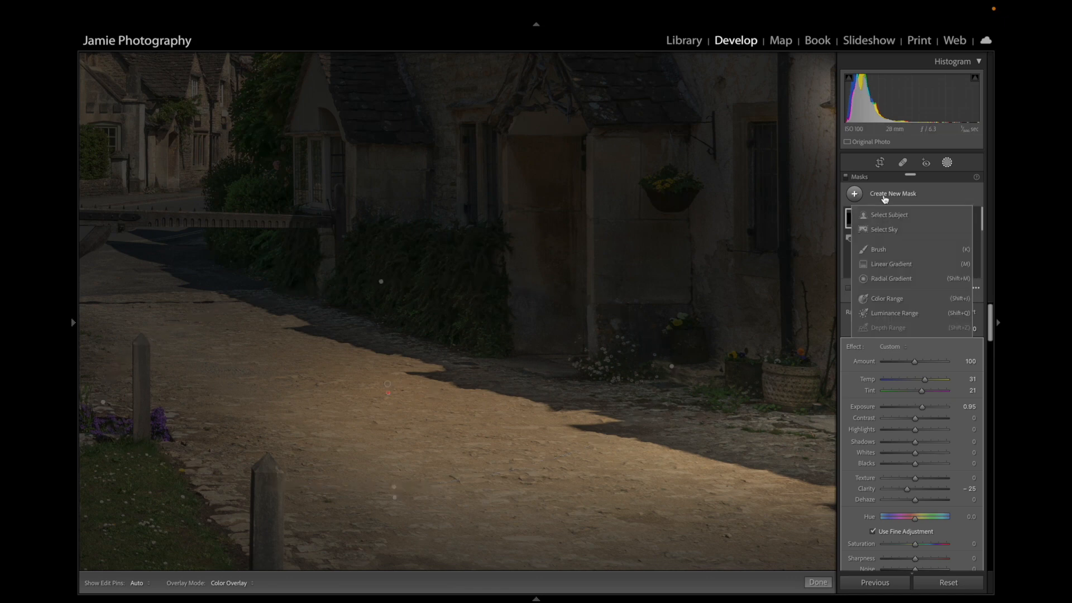
click(893, 278)
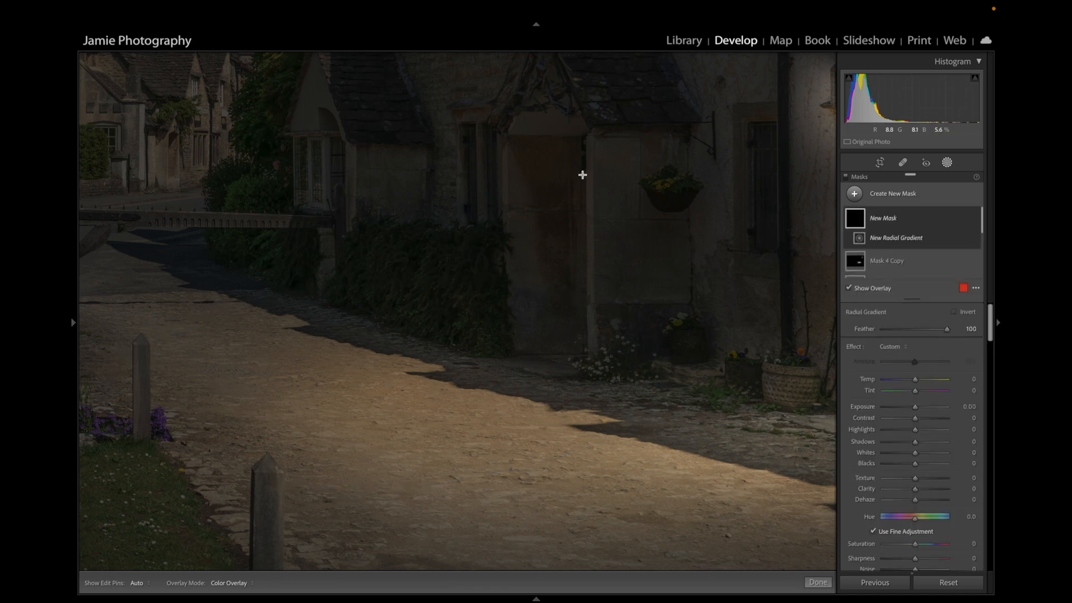
scroll(572, 238, up, 5)
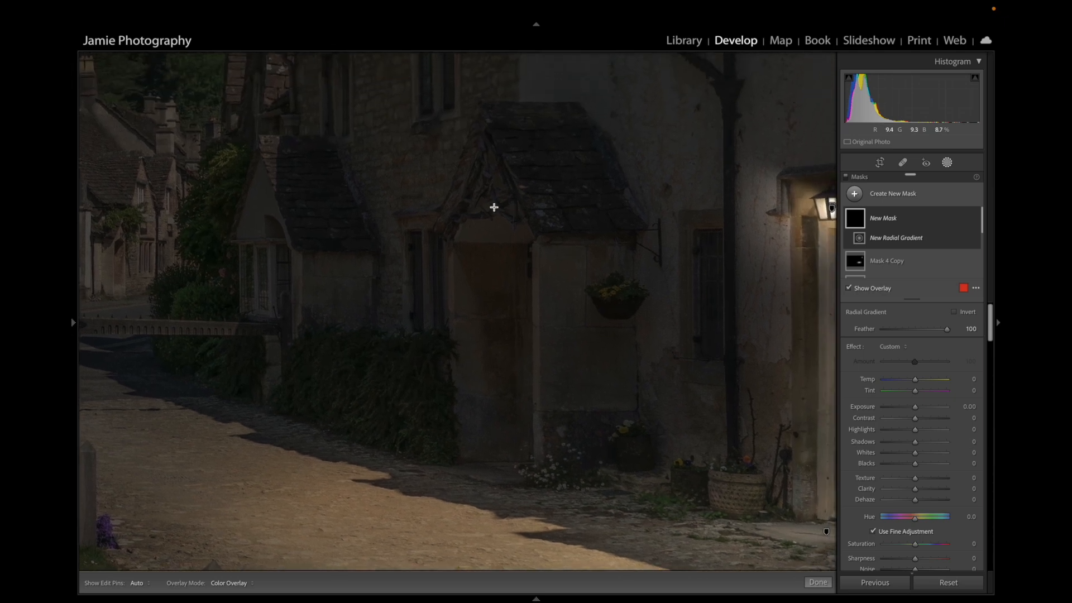
drag(494, 207, 731, 464)
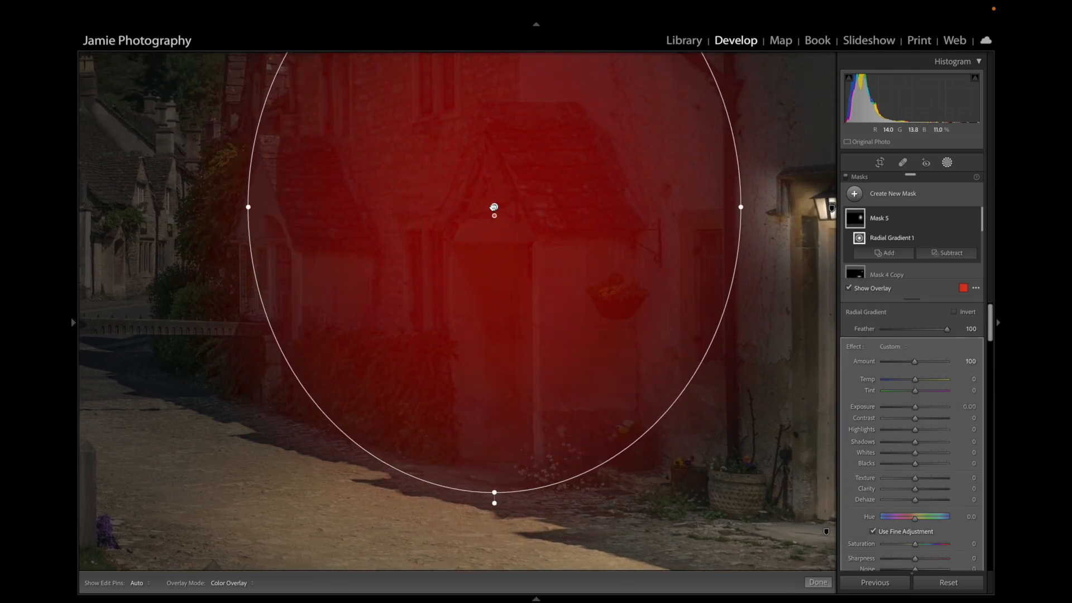
drag(494, 208, 559, 233)
drag(565, 514, 560, 538)
drag(316, 232, 307, 231)
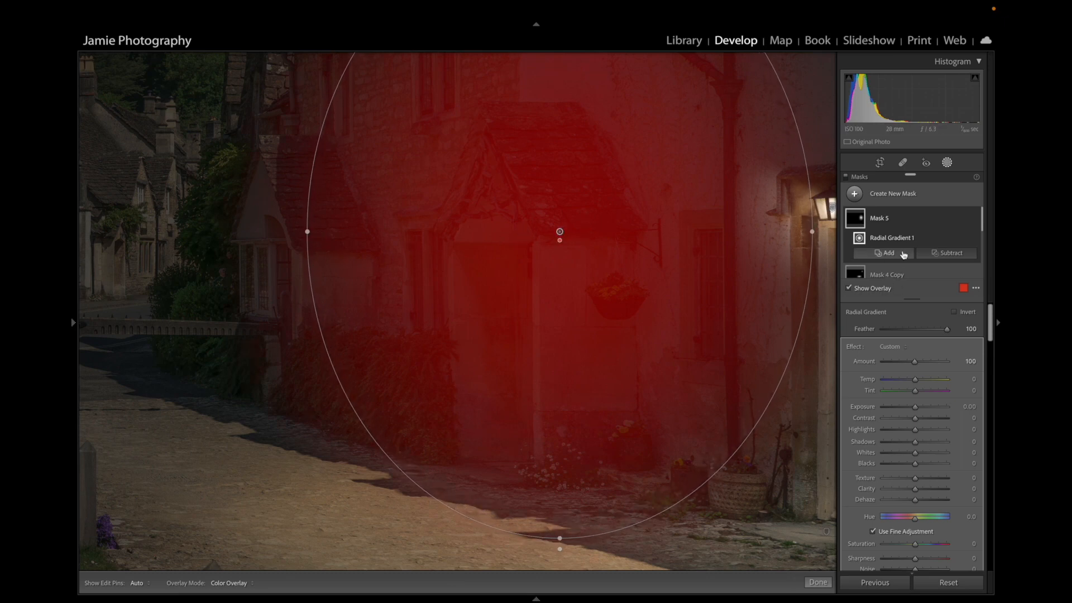
- Subtract straight strokes from the new mask along both sides and the top of the porch door, using a size 13 brush with feather 10
click(939, 252)
click(925, 315)
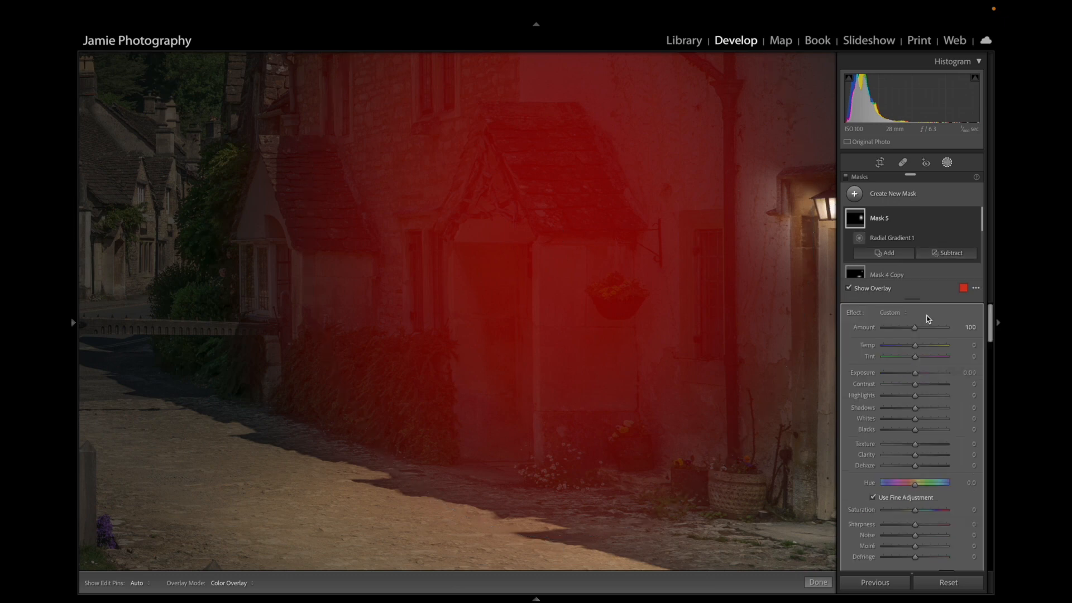
drag(886, 352, 890, 353)
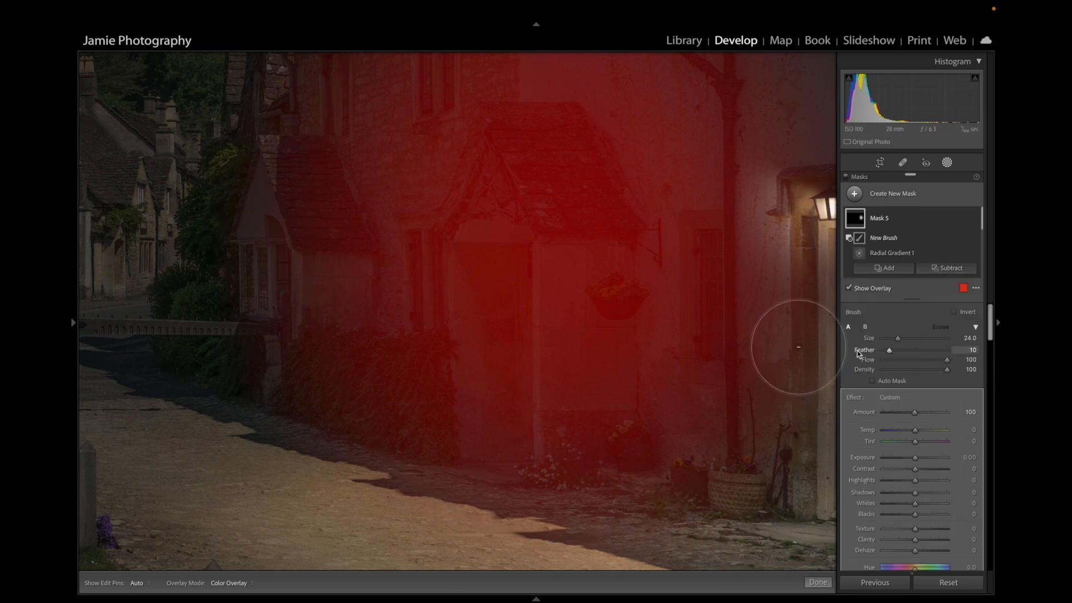
scroll(593, 267, down, 7)
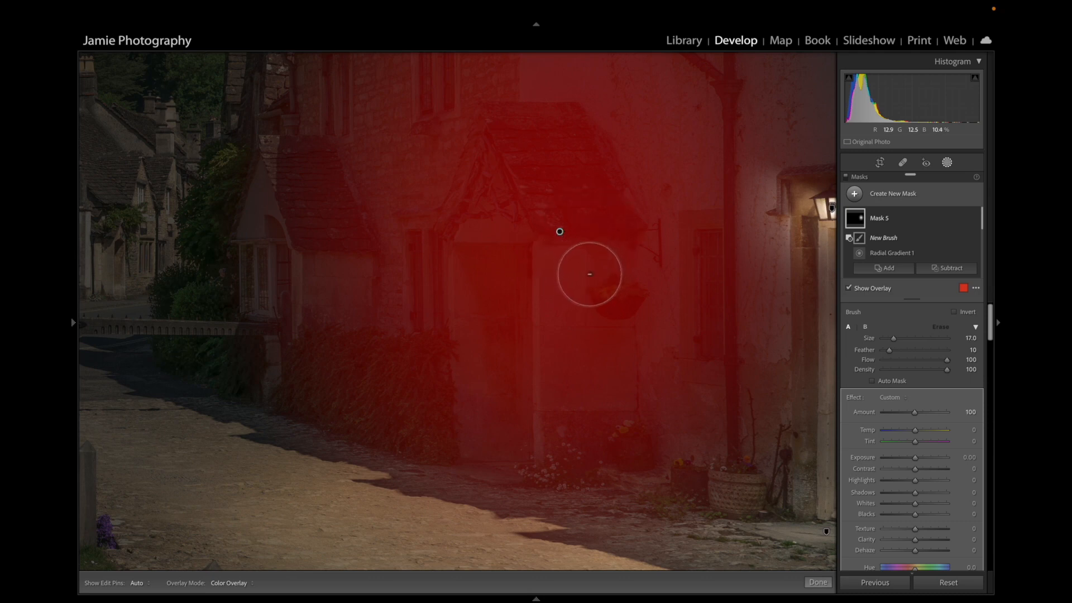
scroll(564, 245, down, 4)
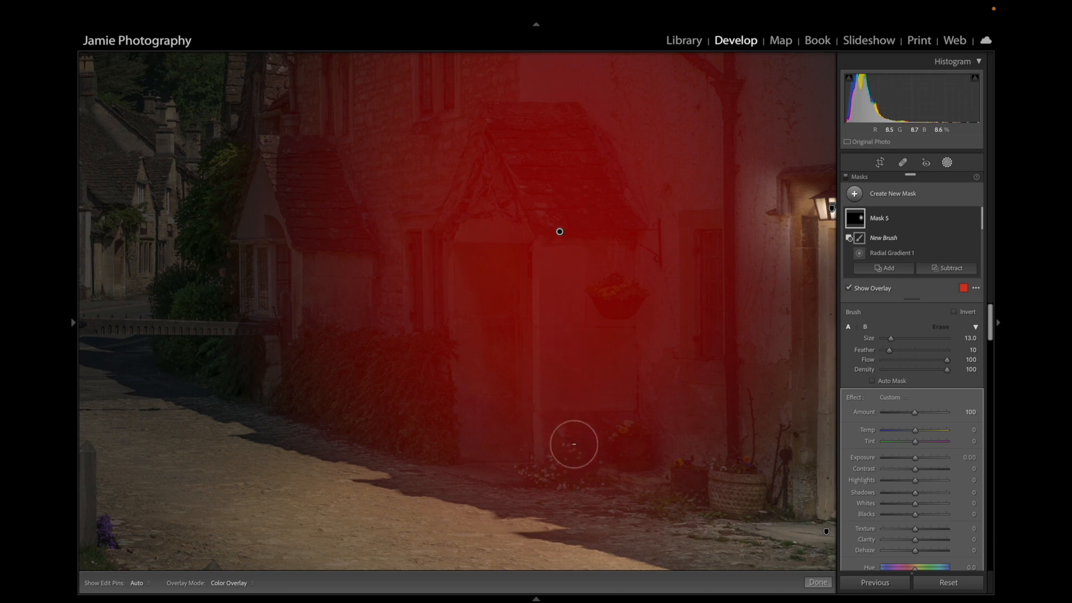
alt+click(558, 455)
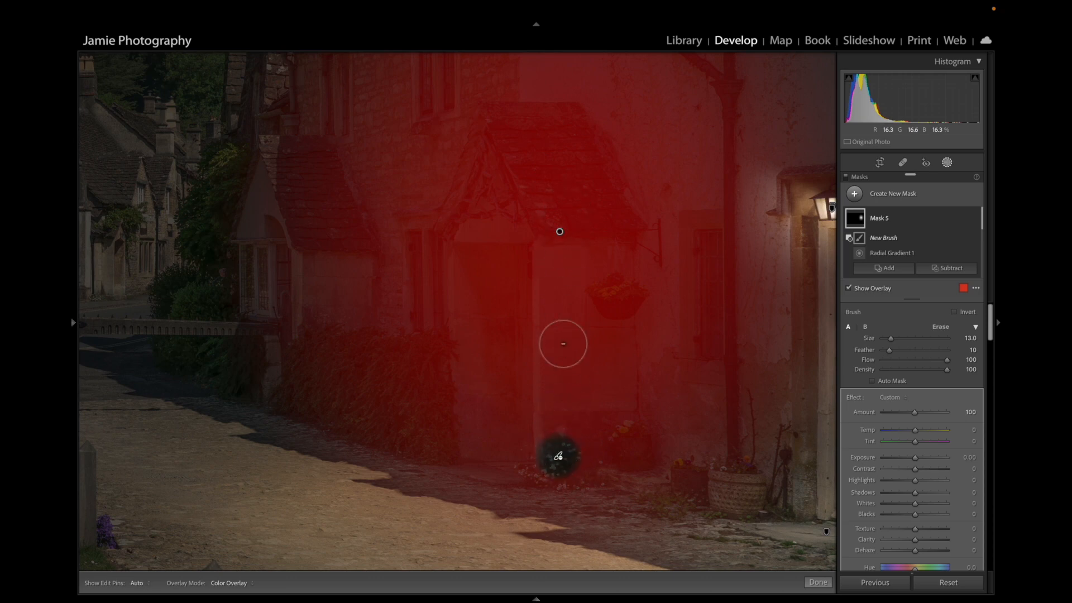
alt+shift+click(556, 247)
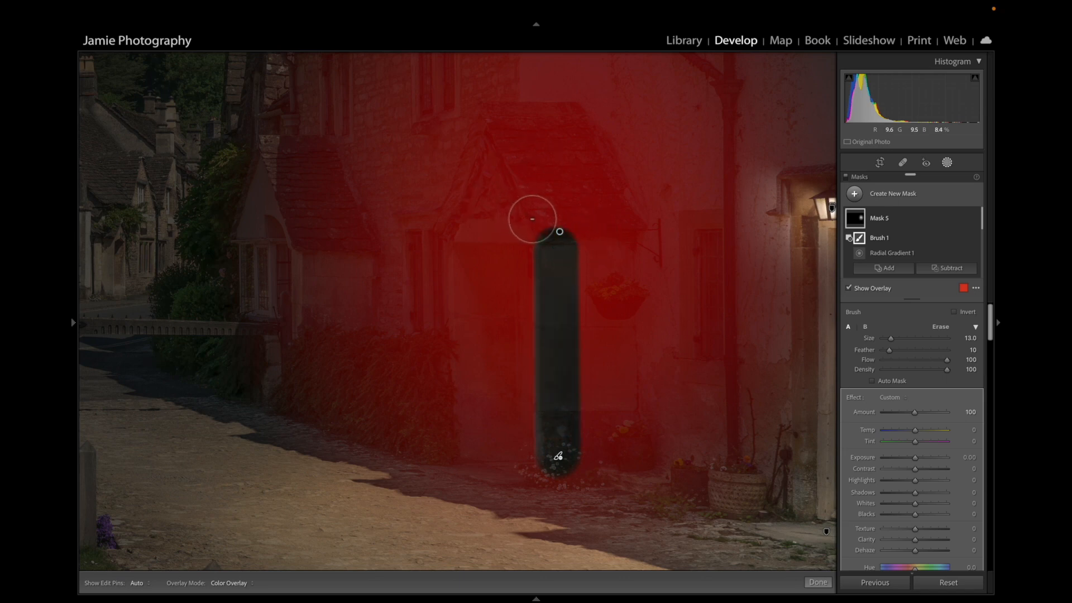
alt+click(532, 217)
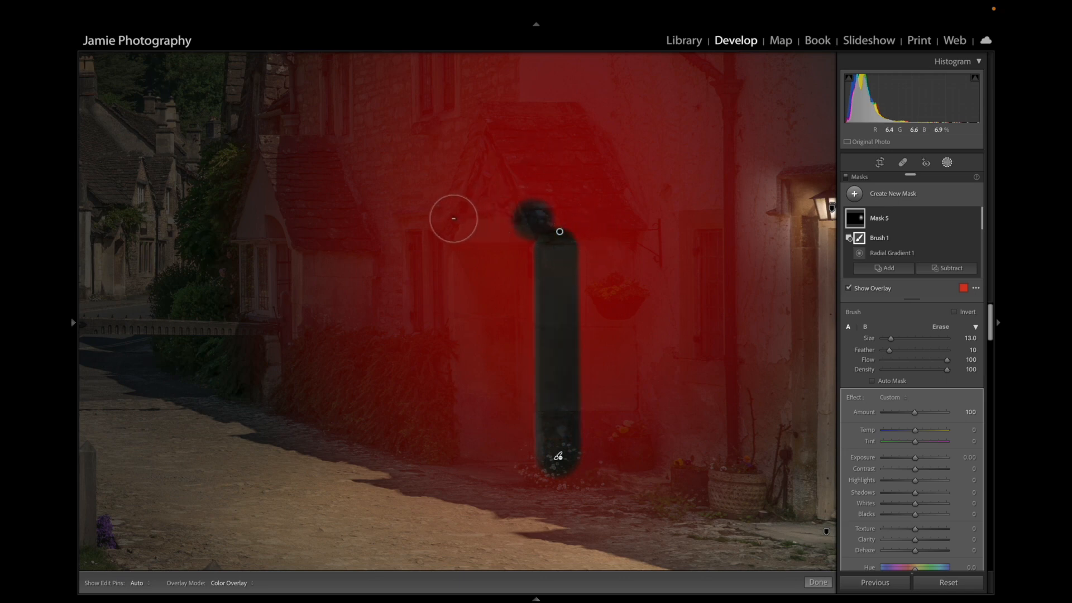
alt+shift+click(453, 219)
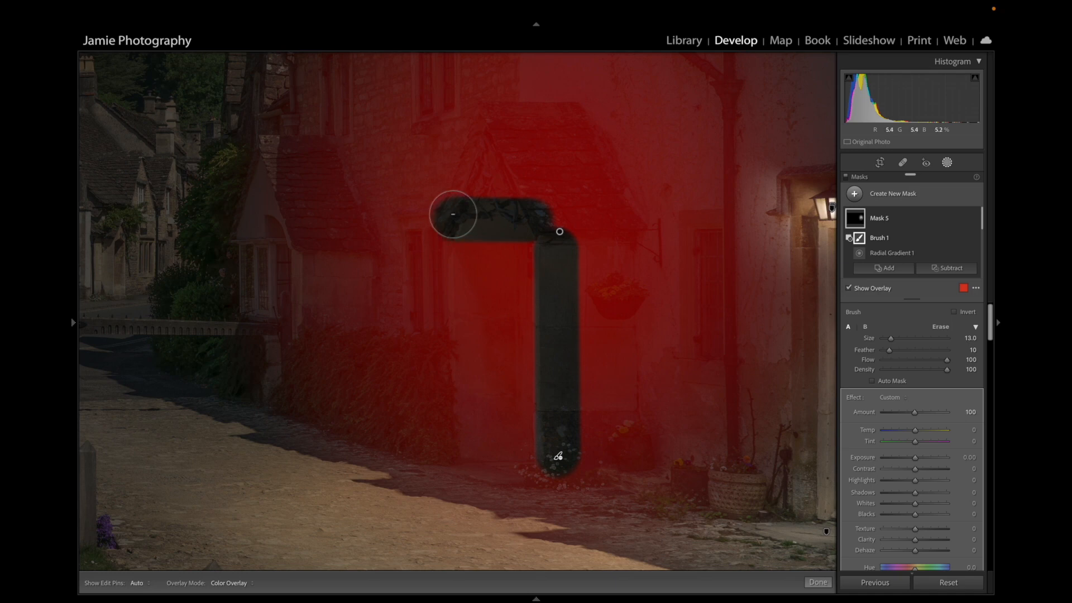
alt+click(428, 247)
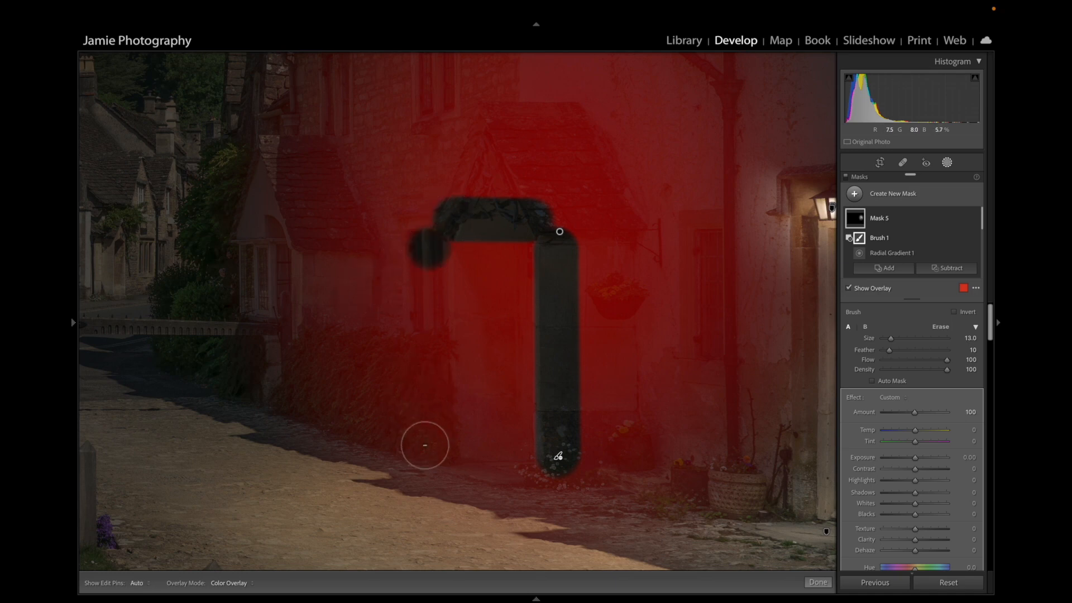
alt+shift+click(430, 449)
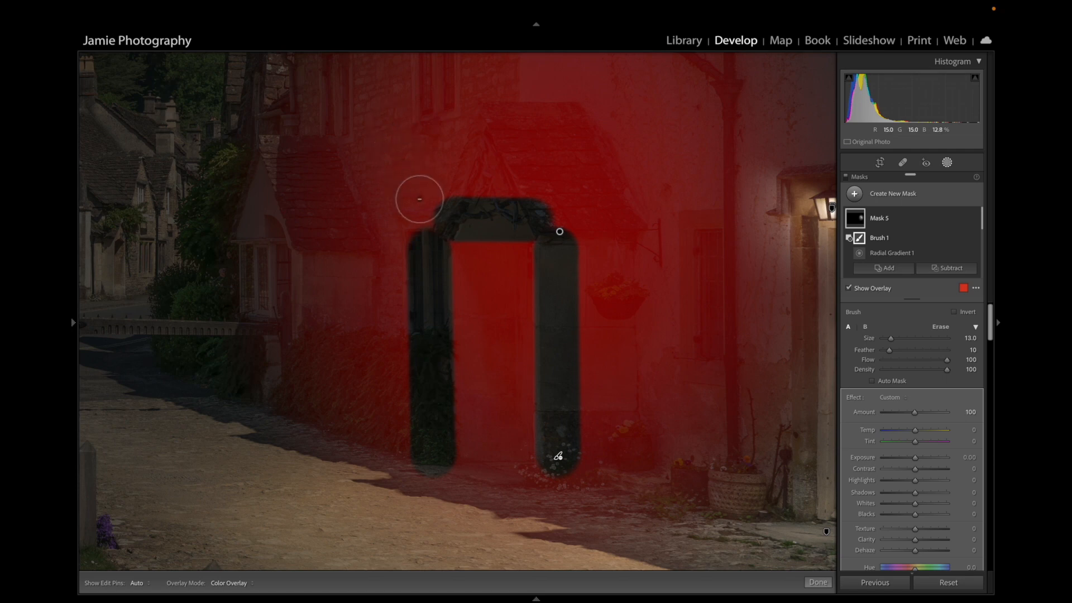
alt+click(423, 220)
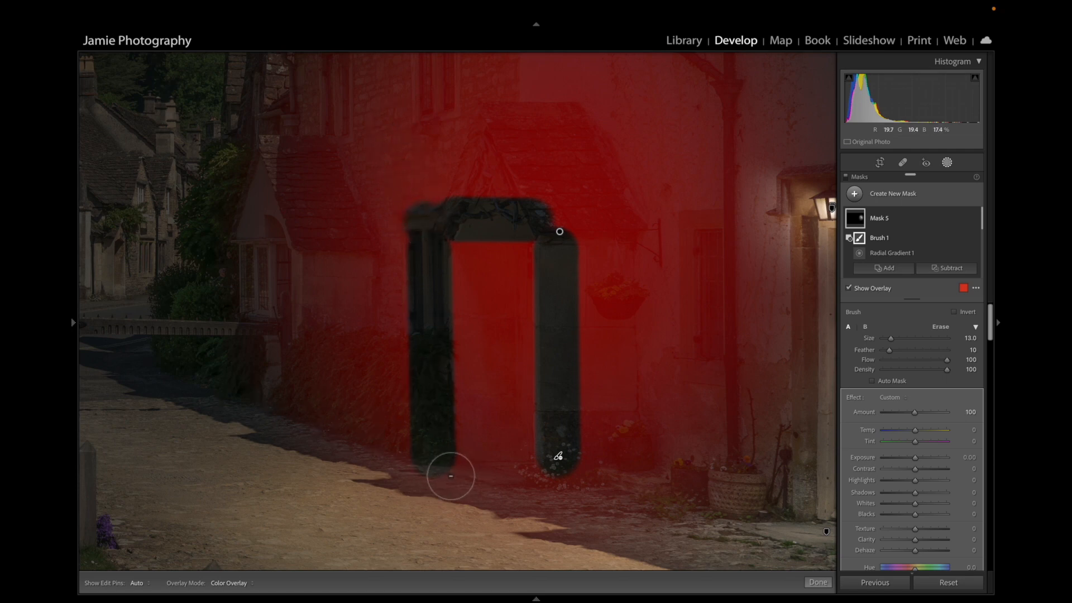
key(ctrl+z)
key(ctrl+z)
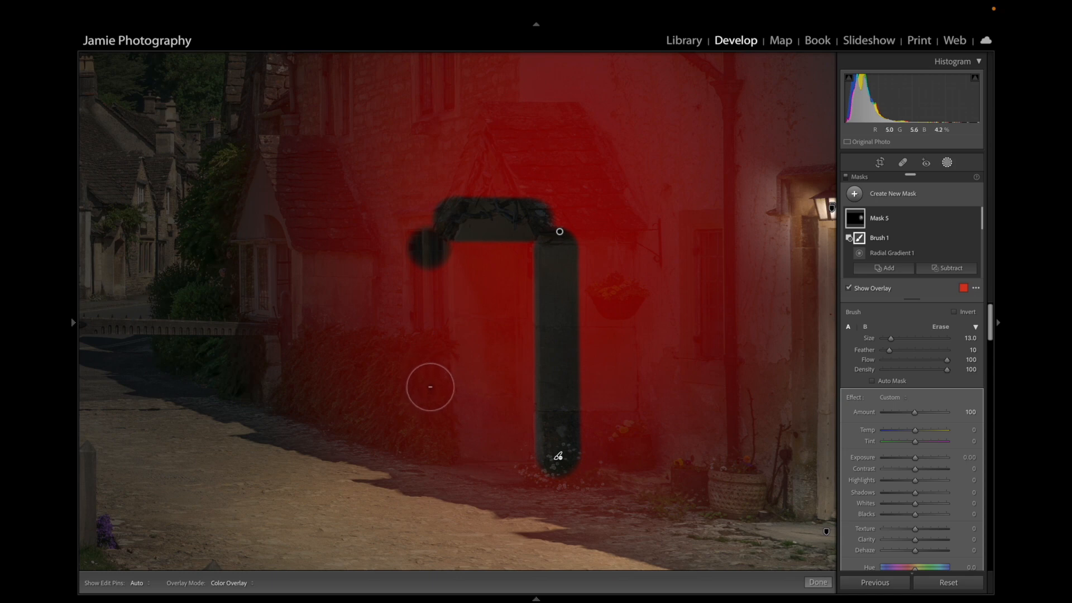
- Subtract the strip along the left side of the porch door plus the surrounding porch and wall from Mask 5, enlarging the brush to size 22
shift+click(430, 387)
click(421, 209)
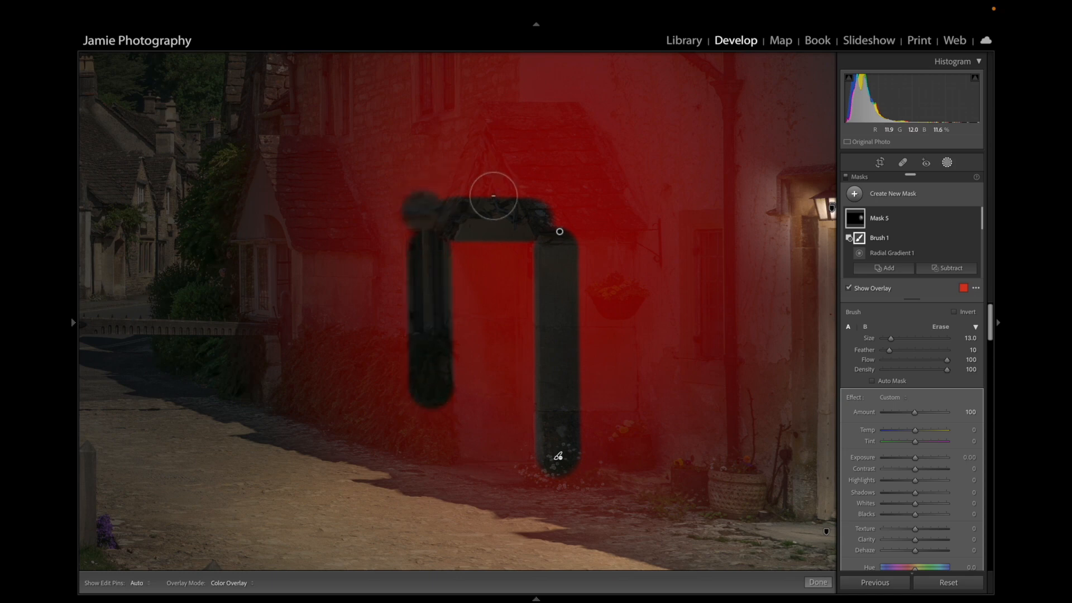
scroll(493, 195, up, 3)
click(455, 179)
mouse_move(553, 185)
mouse_down()
mouse_move(576, 211)
mouse_move(588, 461)
mouse_move(601, 485)
mouse_move(663, 445)
mouse_move(649, 266)
mouse_move(432, 135)
mouse_move(379, 240)
mouse_move(371, 342)
mouse_move(380, 367)
mouse_move(287, 380)
mouse_move(335, 311)
mouse_move(271, 283)
mouse_move(325, 179)
mouse_move(270, 163)
mouse_move(581, 124)
mouse_move(718, 435)
mouse_move(586, 306)
mouse_up()
- With the whole photo in view, subtract the remaining house facade above and beside the porch from the mask using a size 32 brush
mouse_move(72, 321)
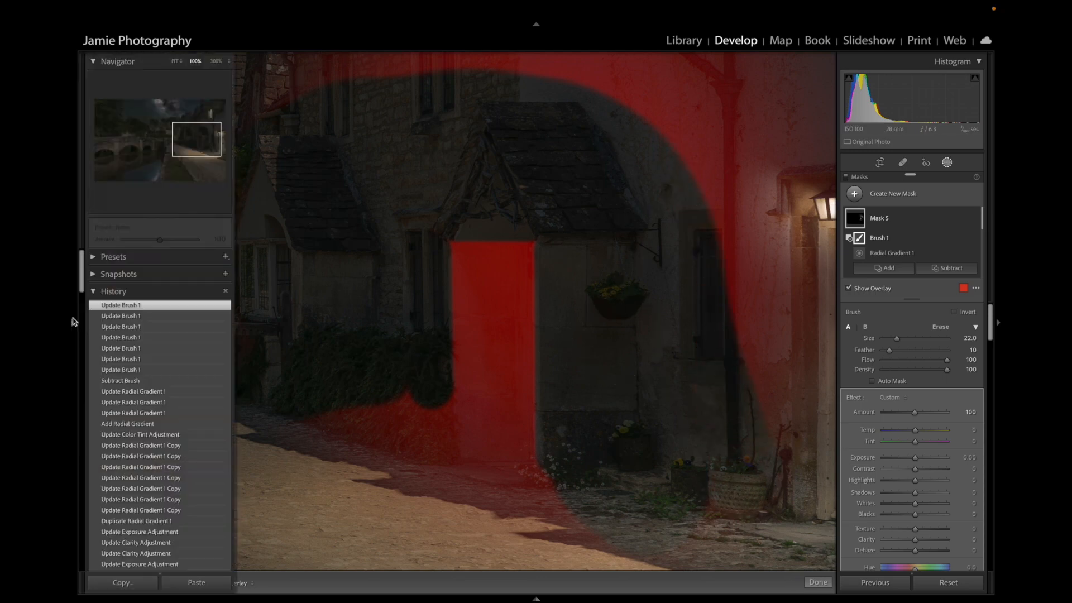
click(174, 63)
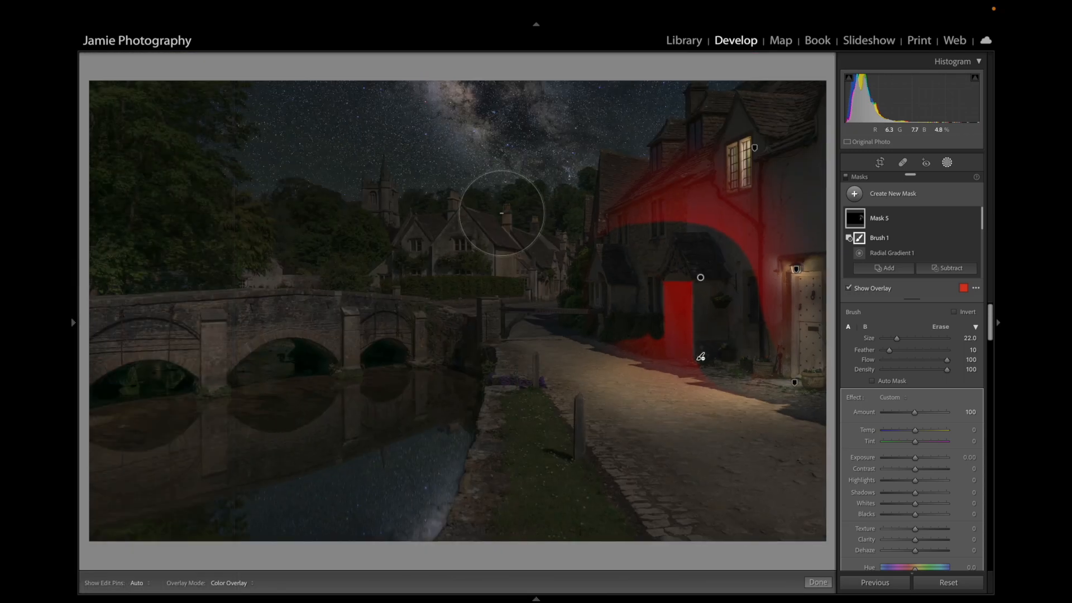
scroll(513, 206, up, 5)
mouse_move(735, 187)
mouse_down()
mouse_move(784, 259)
mouse_move(811, 353)
mouse_up()
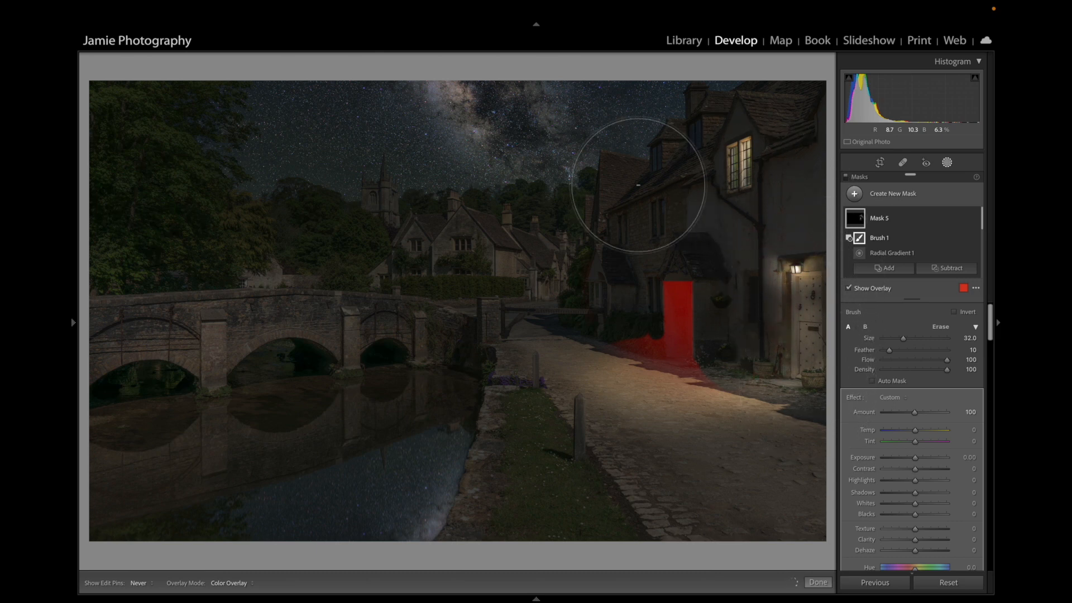
key(h)
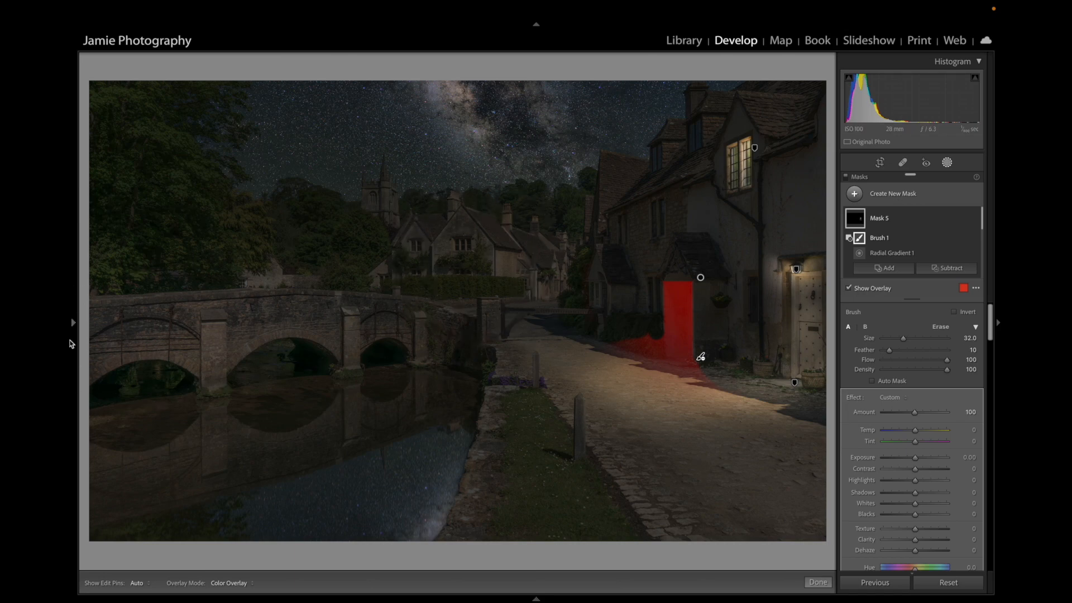
- At 100% view, subtract the overlay spilling onto the hedge and road around the doorstep, using a size 14 brush with feather 100 and flow 70
mouse_move(84, 319)
click(195, 65)
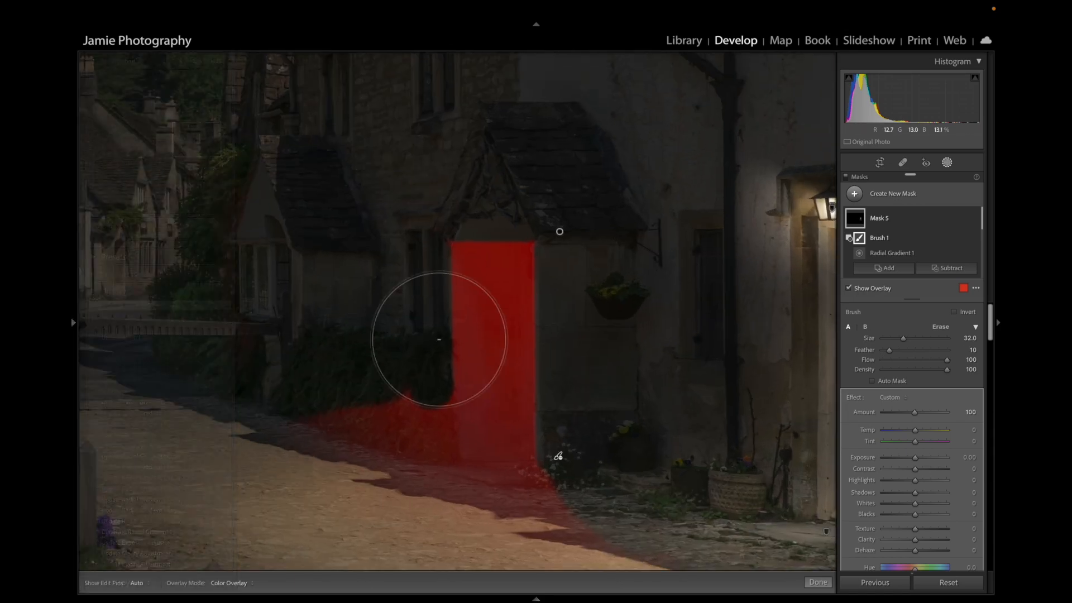
drag(434, 335, 529, 282)
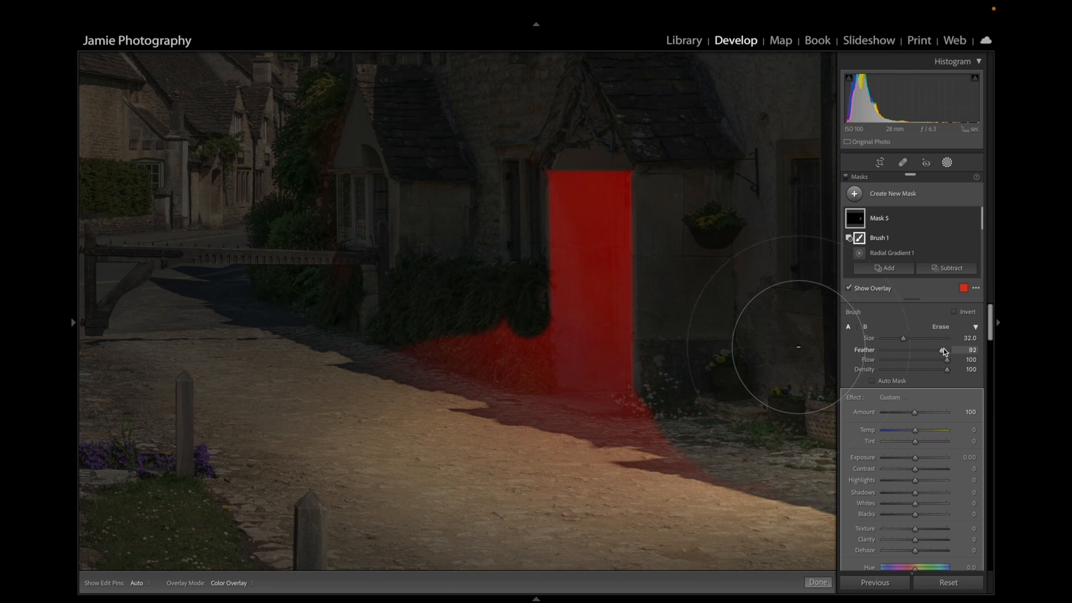
mouse_move(943, 350)
mouse_down()
mouse_move(953, 350)
mouse_move(927, 361)
mouse_up()
scroll(458, 317, down, 5)
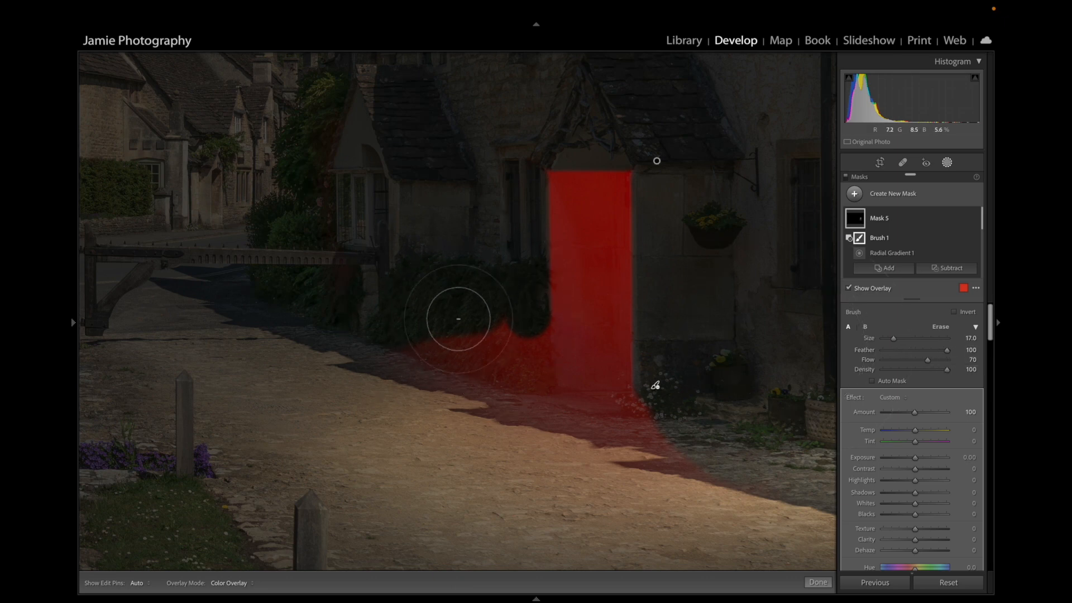
scroll(467, 311, down, 1)
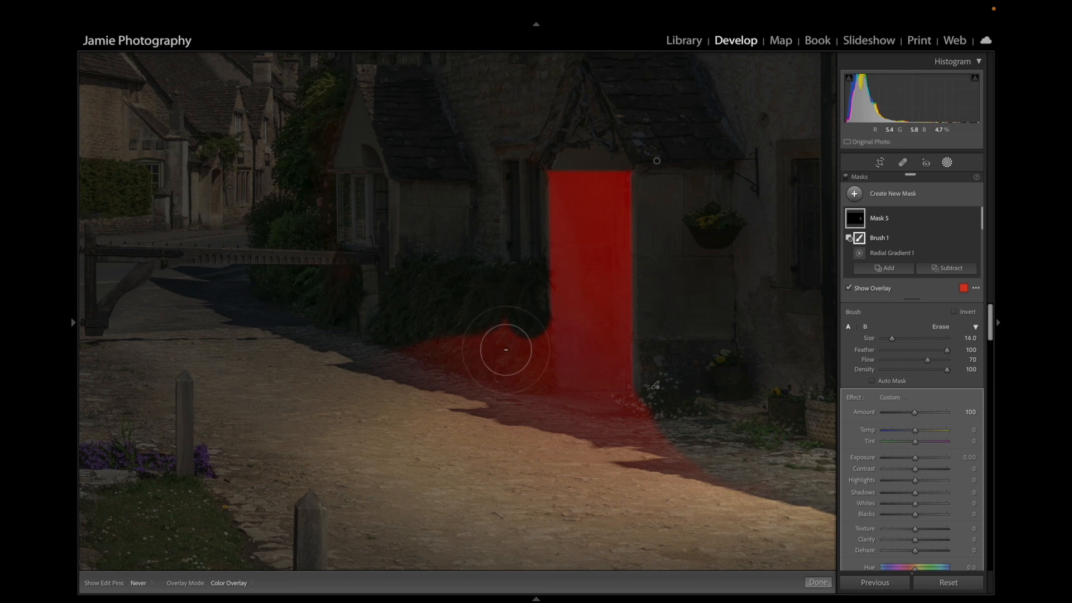
mouse_move(505, 349)
mouse_down()
mouse_move(455, 359)
mouse_move(489, 339)
mouse_move(387, 361)
mouse_move(527, 335)
mouse_move(527, 319)
mouse_move(498, 354)
mouse_move(426, 370)
mouse_move(526, 322)
mouse_move(364, 370)
mouse_move(385, 384)
mouse_up()
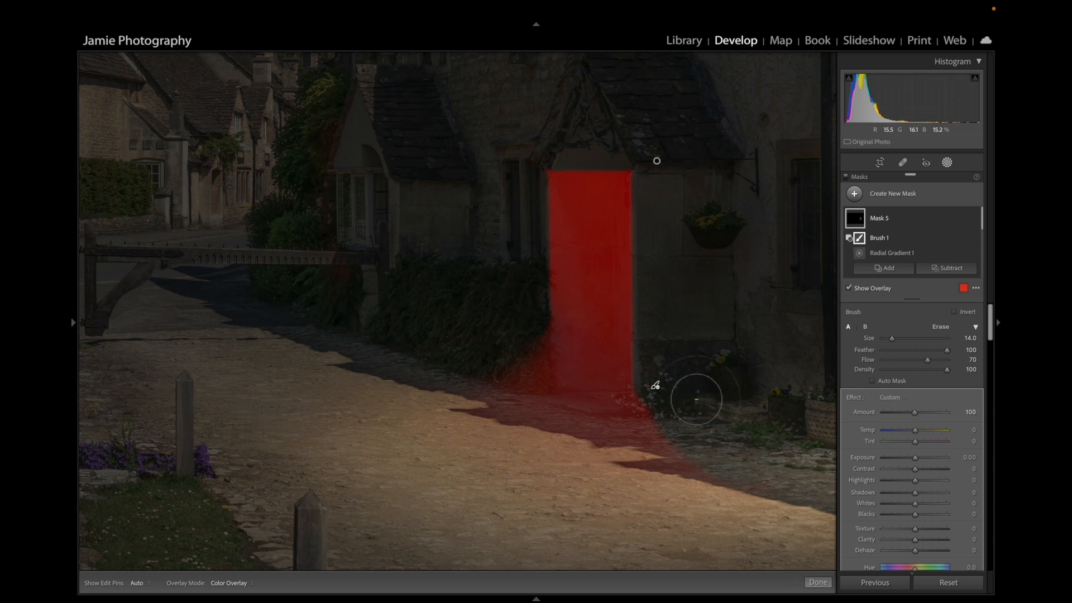
mouse_move(696, 399)
mouse_down()
mouse_move(647, 402)
mouse_move(654, 396)
mouse_move(628, 449)
mouse_up()
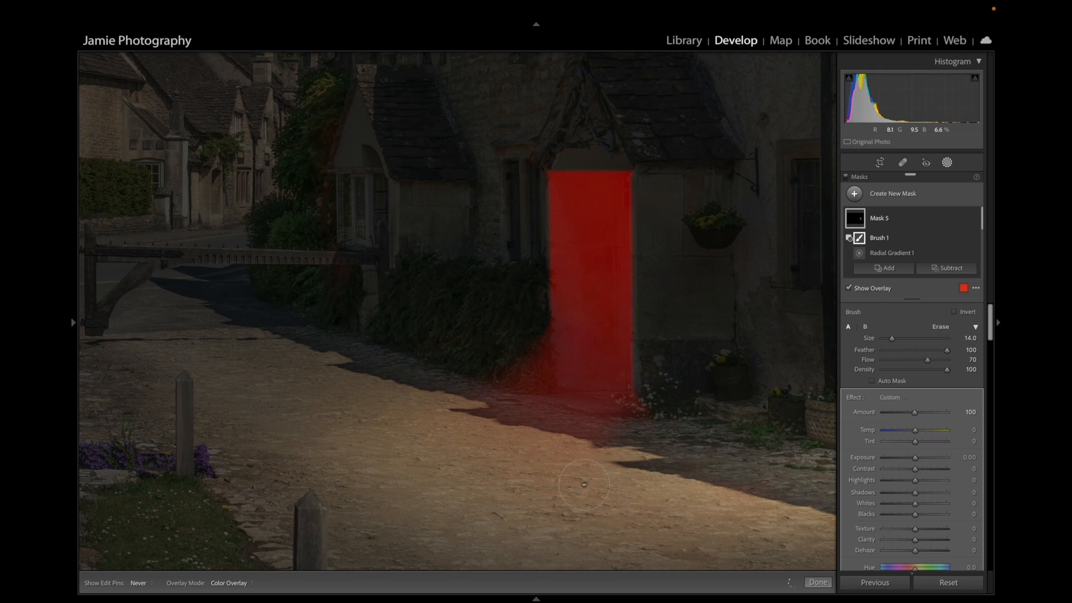
drag(584, 484, 655, 385)
- Hide the mask overlay and light the porch door with exposure 4.00, temperature 18 and tint 32
key(o)
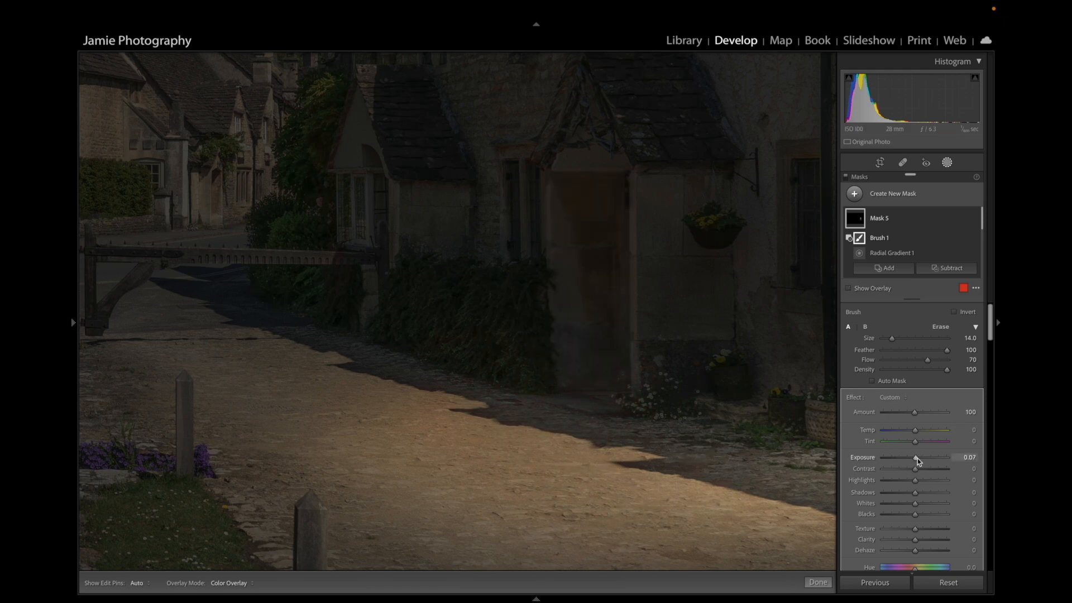
drag(917, 458, 950, 459)
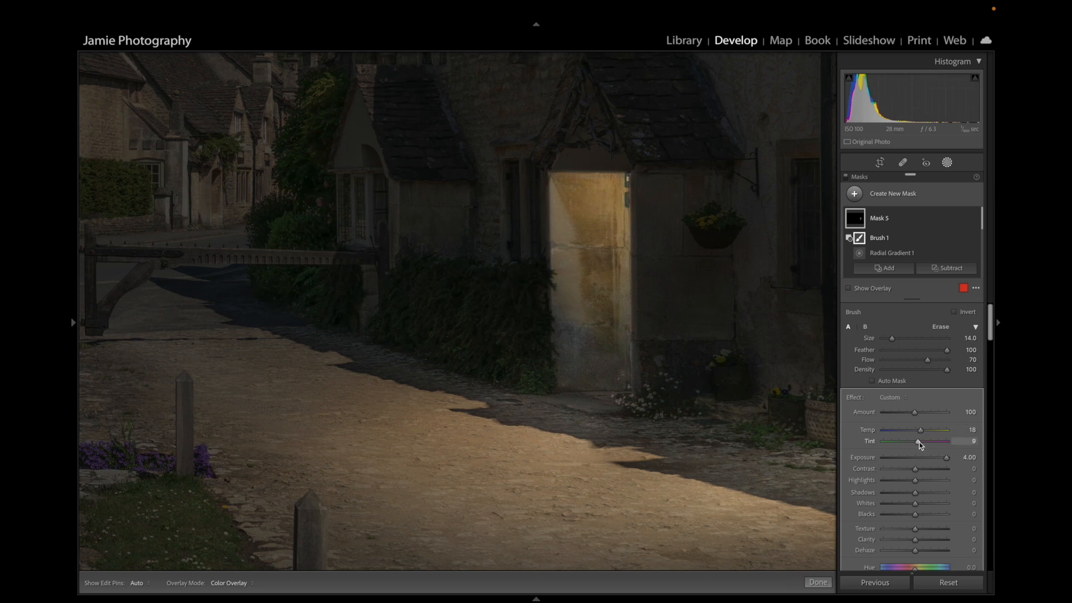
drag(925, 441, 926, 441)
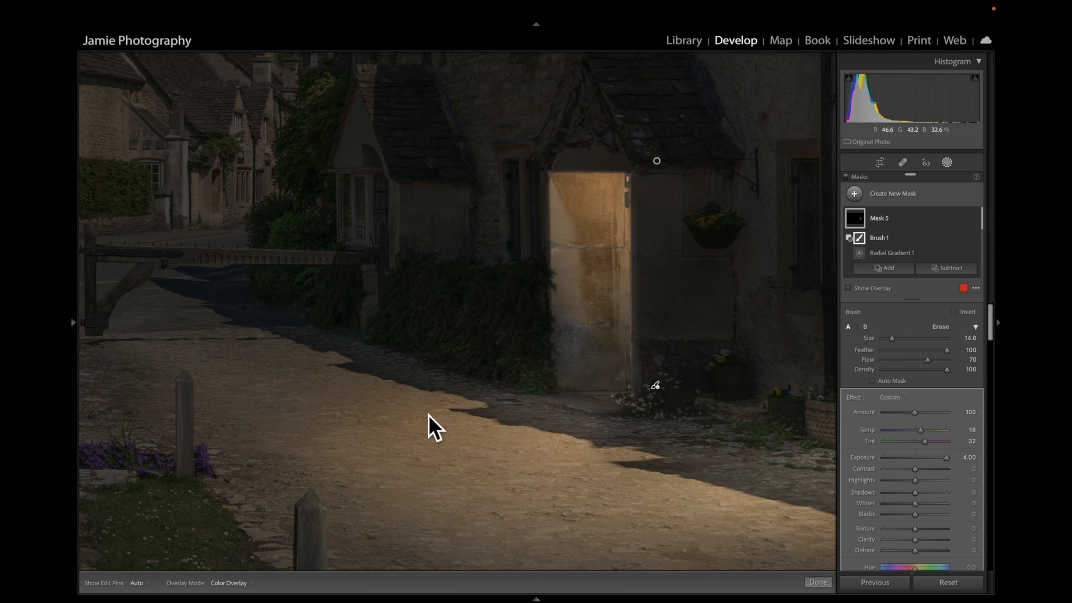
click(889, 269)
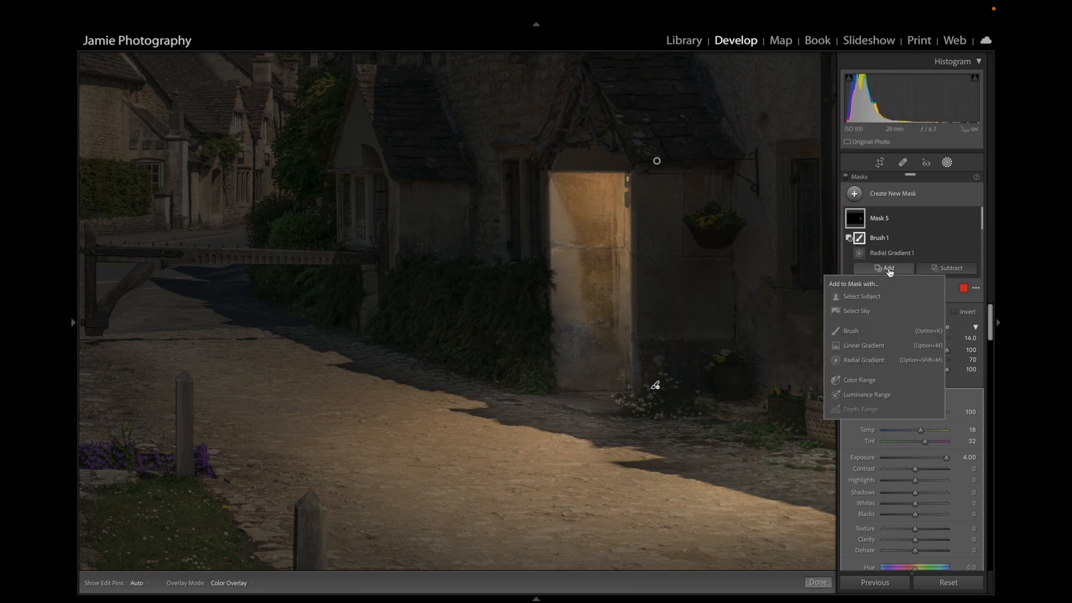
click(884, 333)
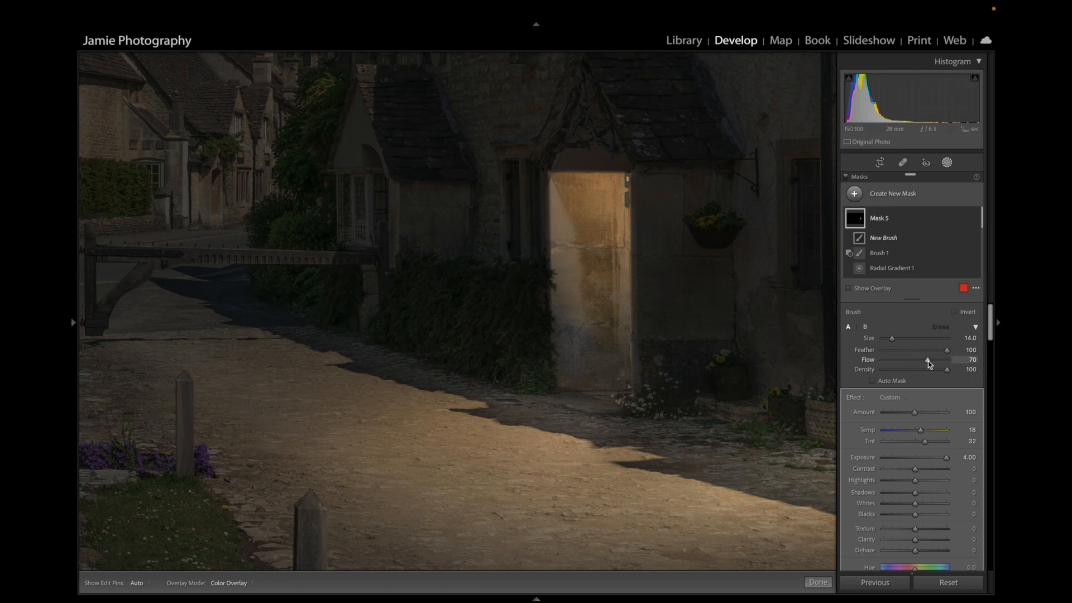
drag(928, 361, 915, 361)
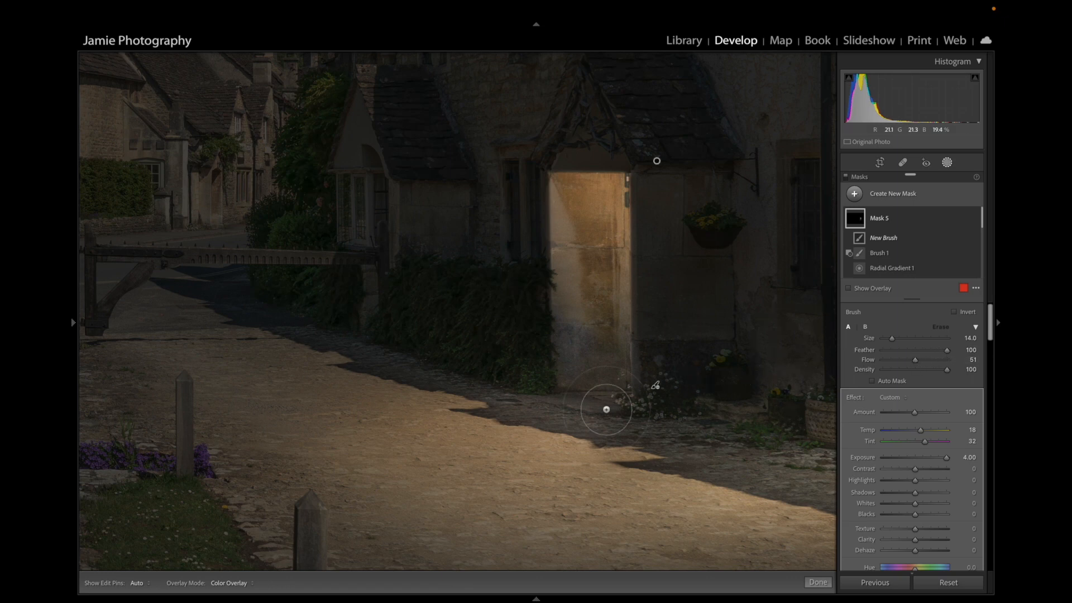
drag(588, 410, 437, 427)
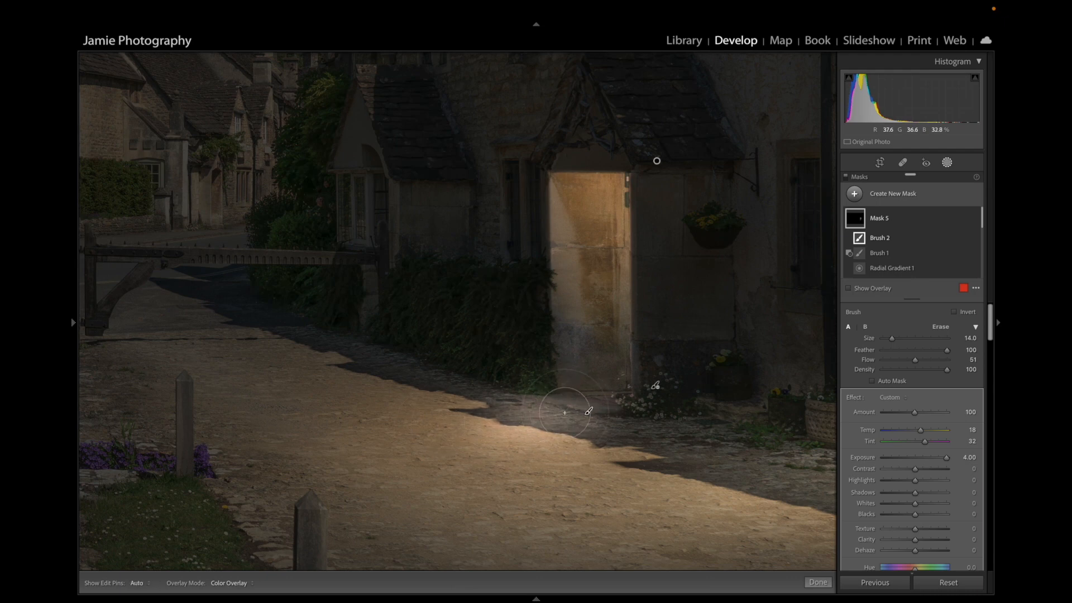
key(ctrl+z)
key(ctrl+z)
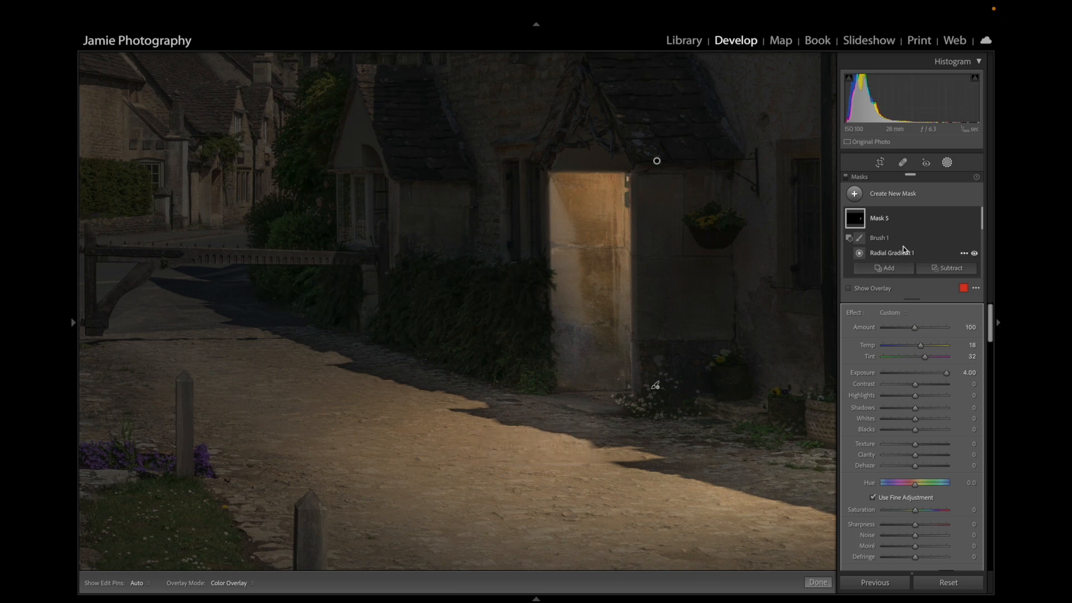
click(887, 269)
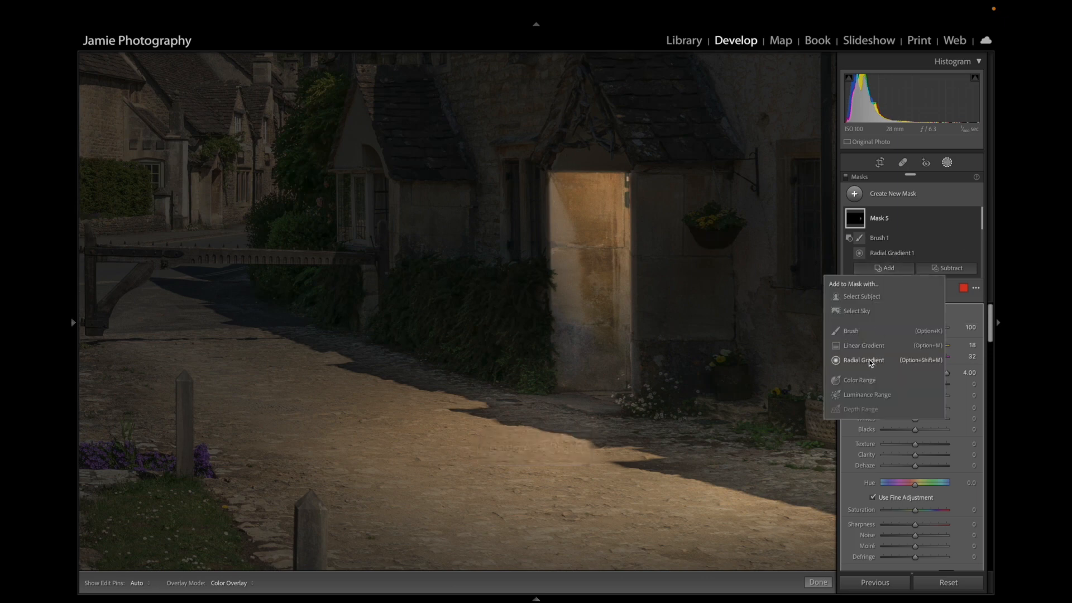
click(862, 332)
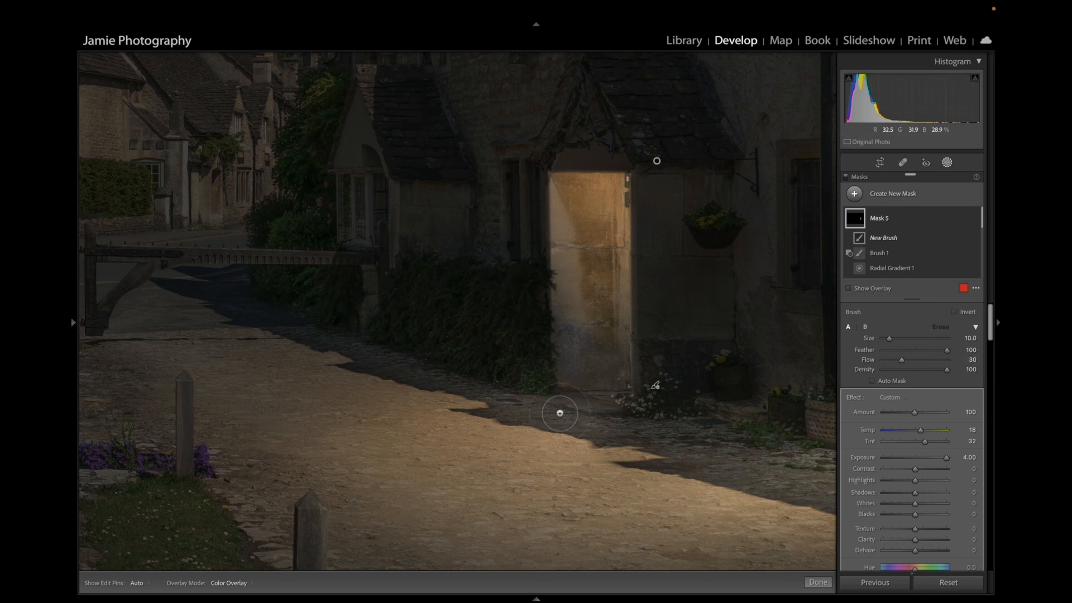
key(h)
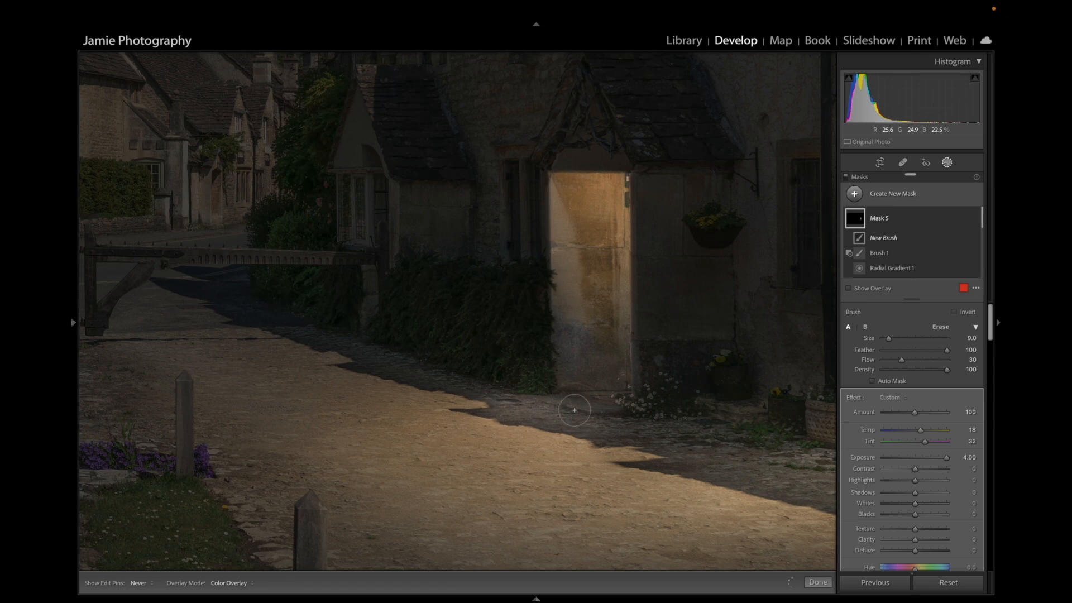
mouse_move(569, 413)
mouse_down()
mouse_move(505, 432)
mouse_move(529, 416)
mouse_move(478, 409)
mouse_move(497, 397)
mouse_move(412, 425)
mouse_move(489, 422)
mouse_move(526, 435)
mouse_move(503, 442)
mouse_up()
key(h)
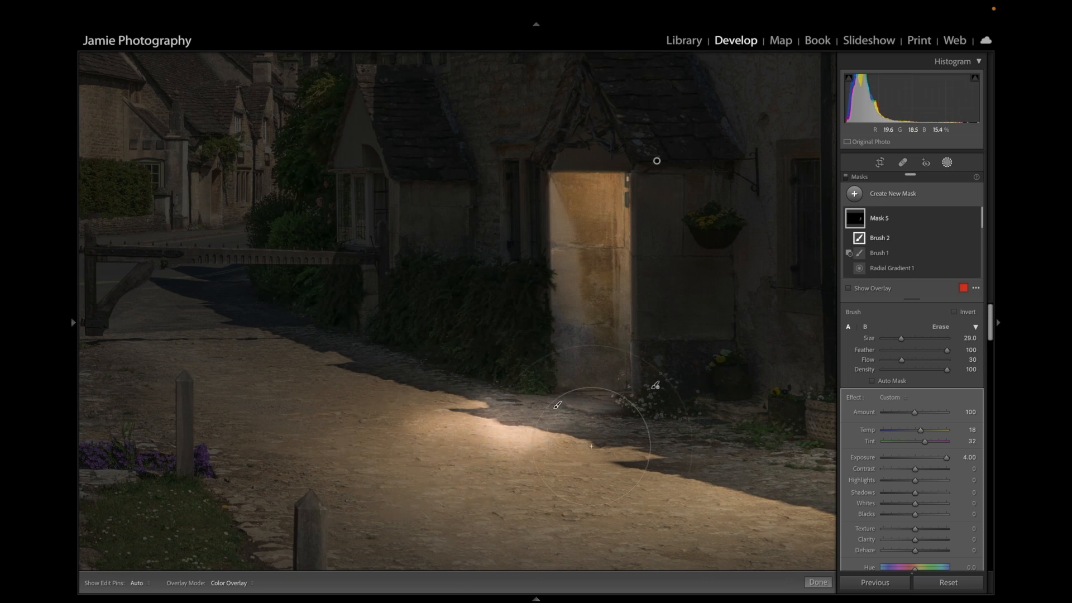
key(ctrl+z)
key(ctrl+z)
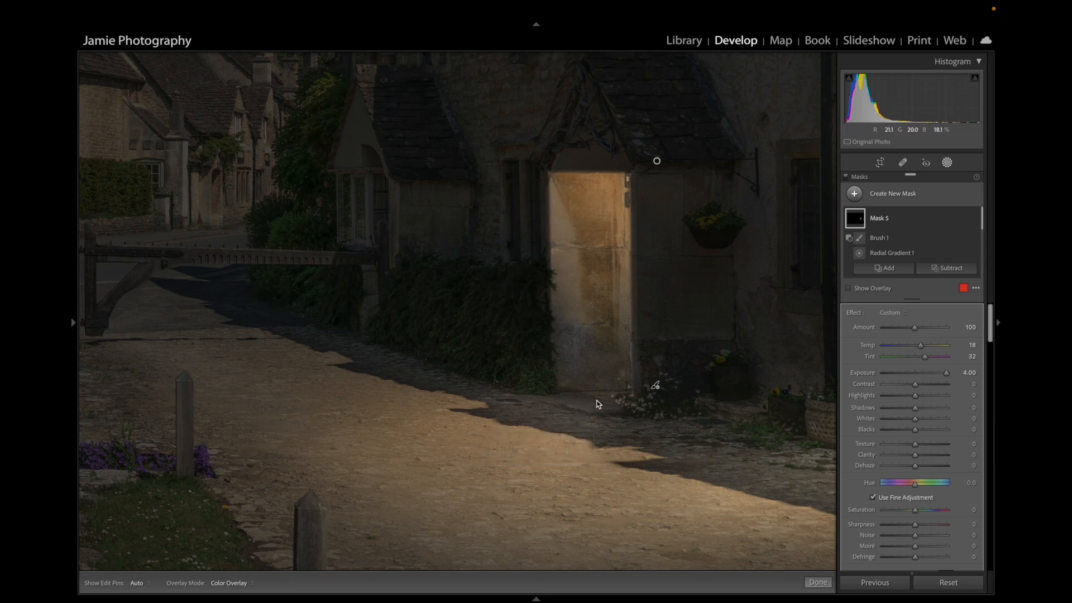
- Add a feather 100, flow 22 brush to Mask 5 and paint light spilling onto the road and hedge by the doorstep, reducing its size to 17
scroll(597, 403, down, 1)
click(886, 268)
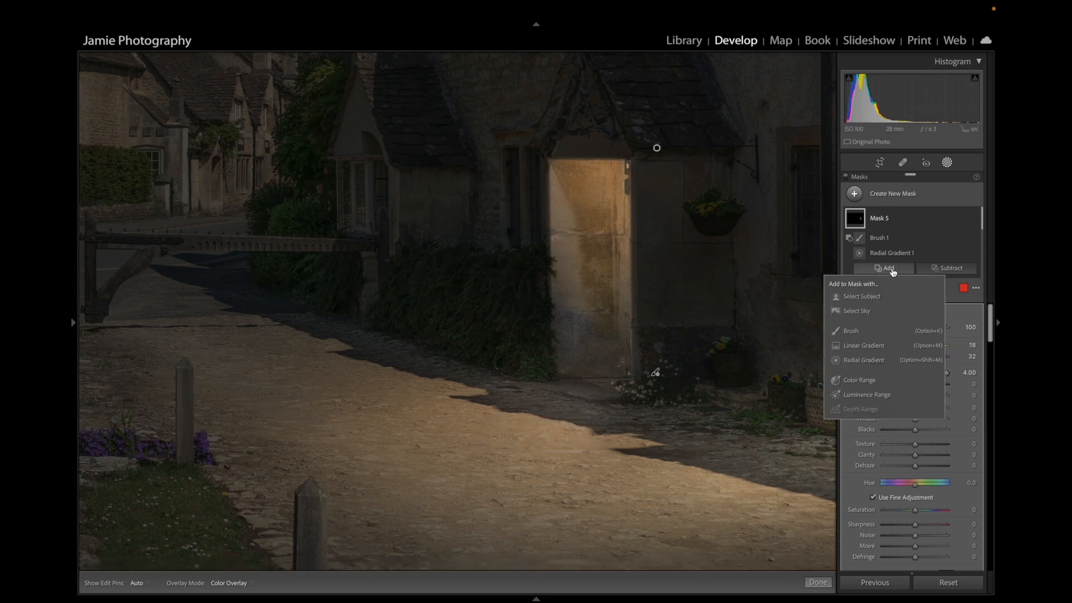
click(859, 331)
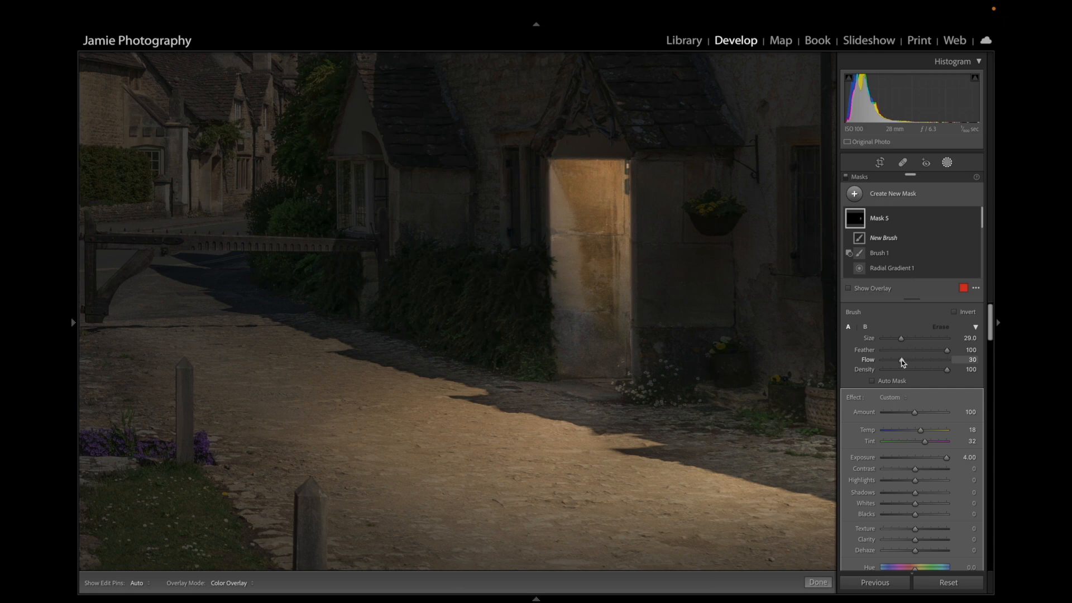
drag(900, 360, 896, 361)
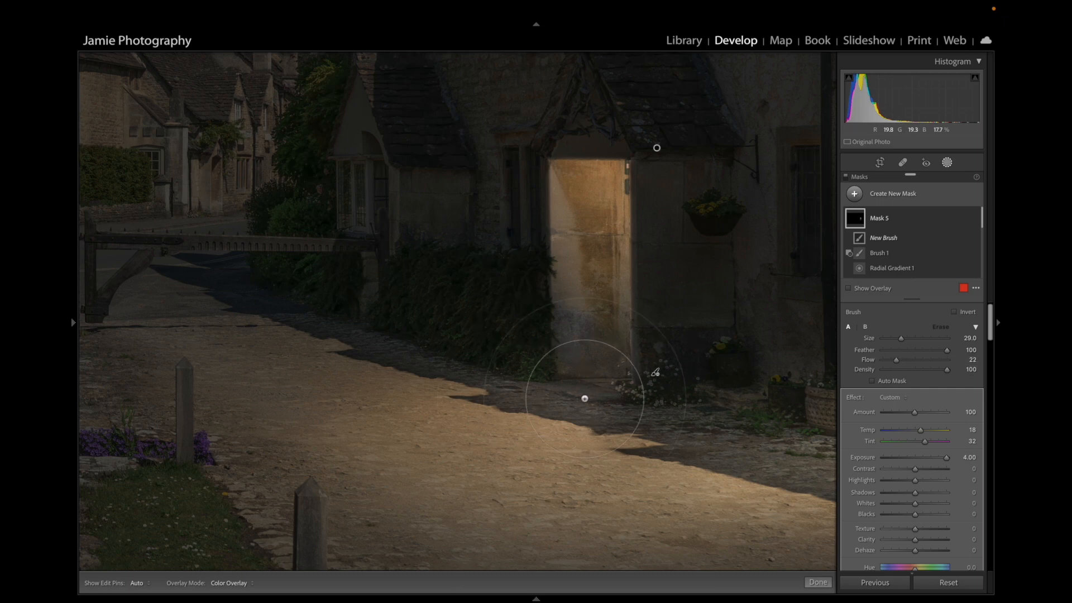
scroll(584, 399, down, 5)
mouse_move(589, 394)
mouse_down()
mouse_move(529, 399)
mouse_move(608, 384)
mouse_move(495, 401)
mouse_move(620, 391)
mouse_up()
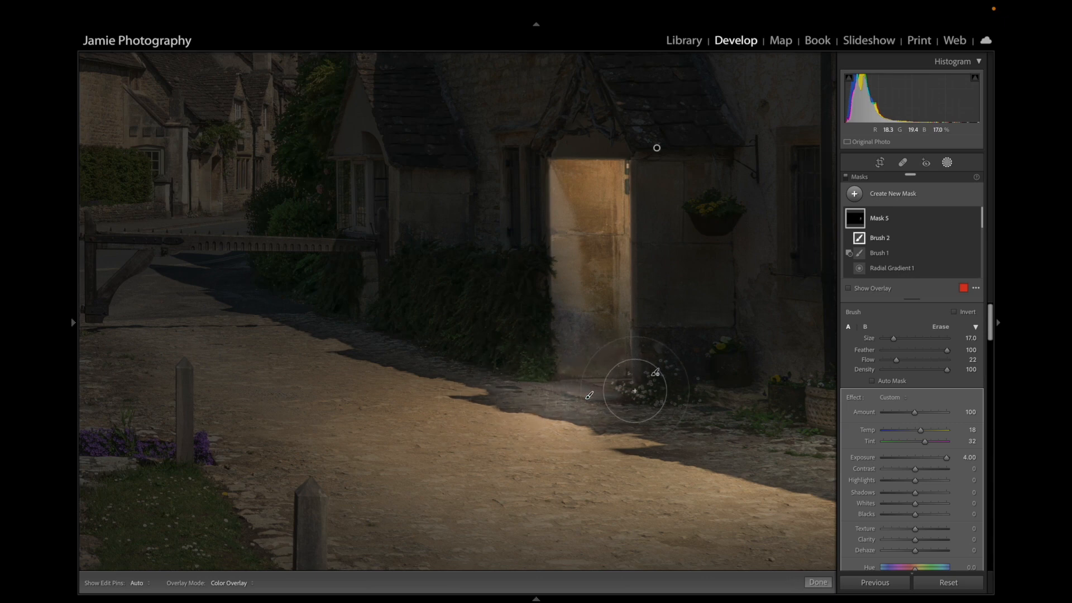
drag(534, 338, 527, 355)
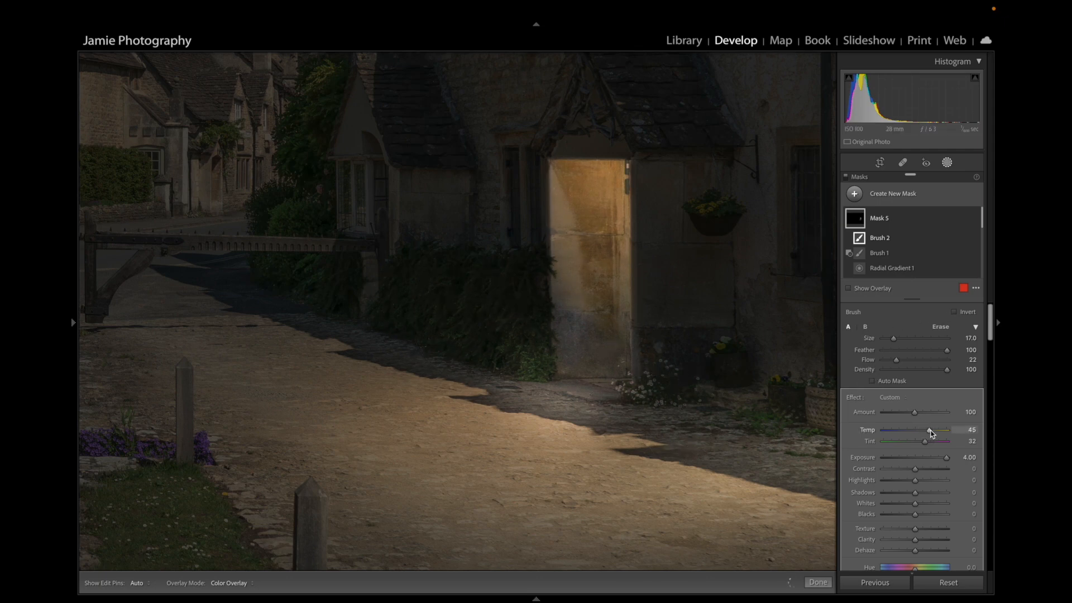
- Set the door mask's temperature to 40 and, with the whole photo in view, reduce its exposure to 3.16
drag(928, 431, 929, 431)
mouse_move(73, 323)
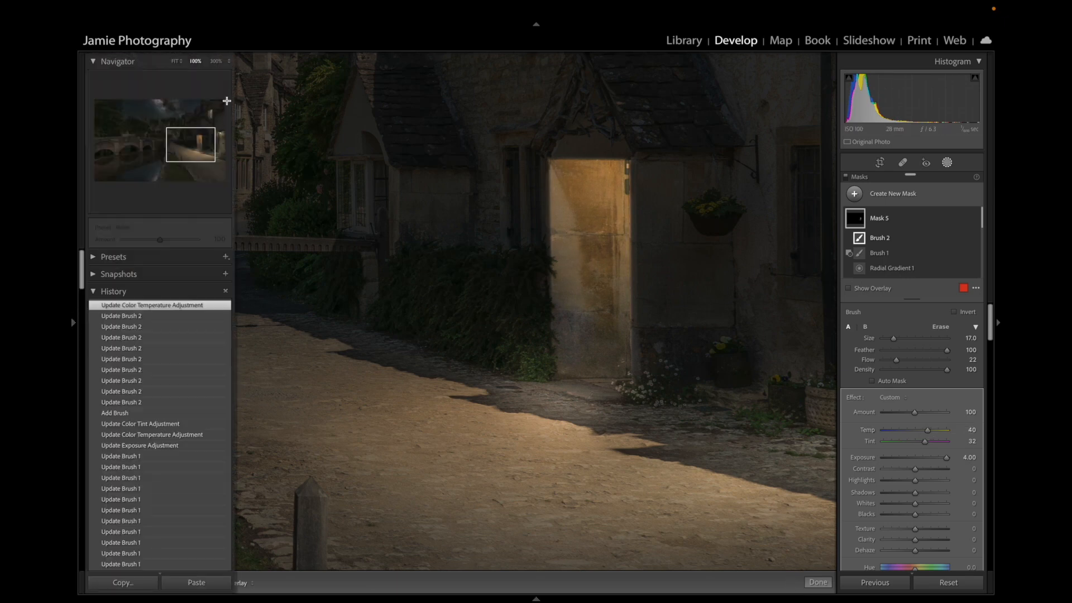
click(175, 61)
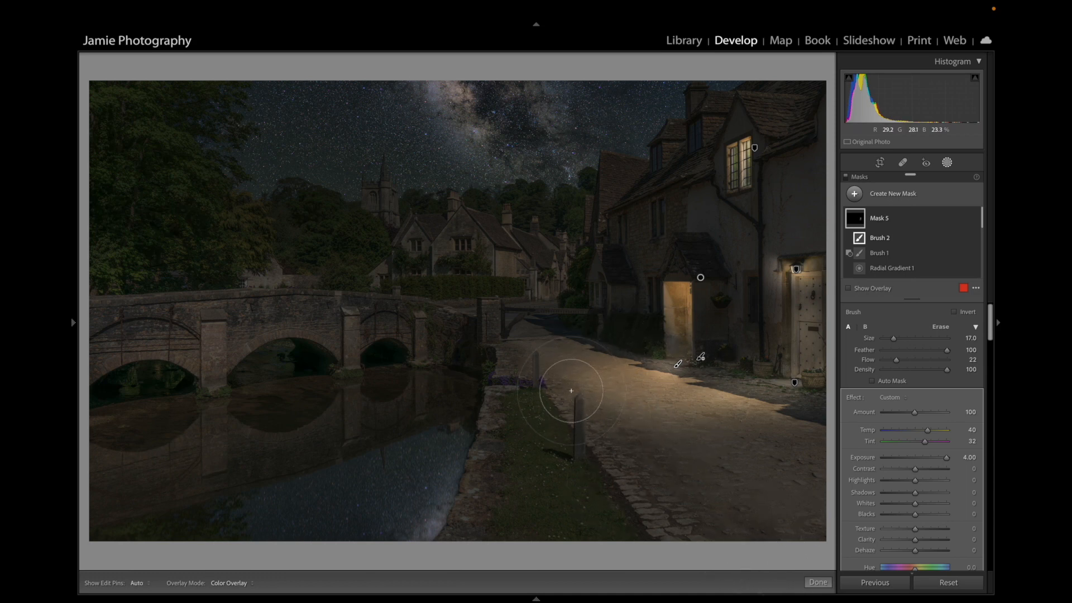
key(h)
key(h)
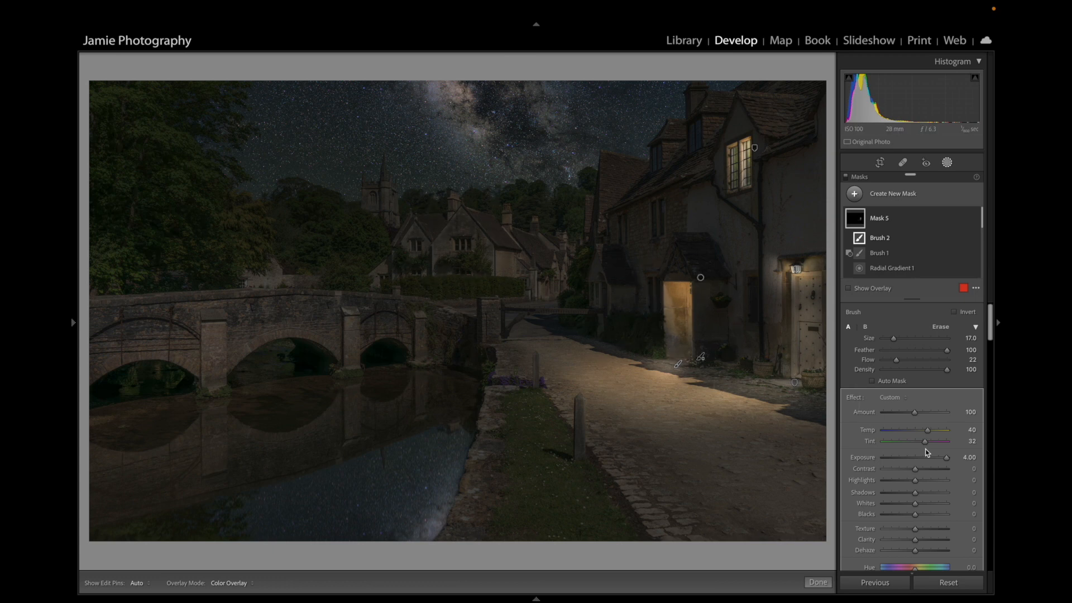
drag(945, 458, 941, 457)
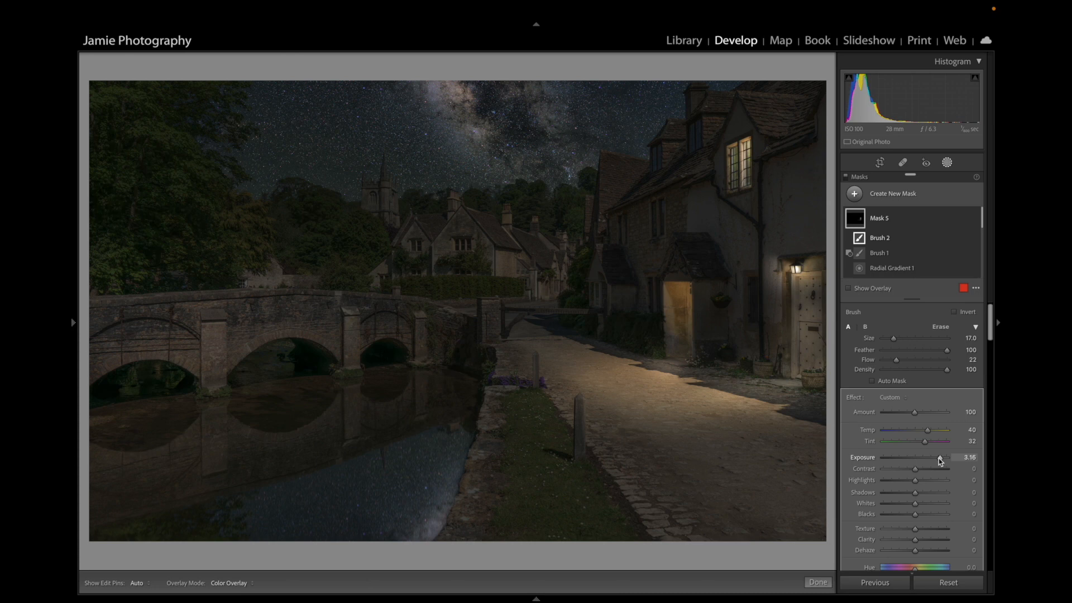
- Raise the door mask's exposure to 3.23
drag(939, 459, 941, 459)
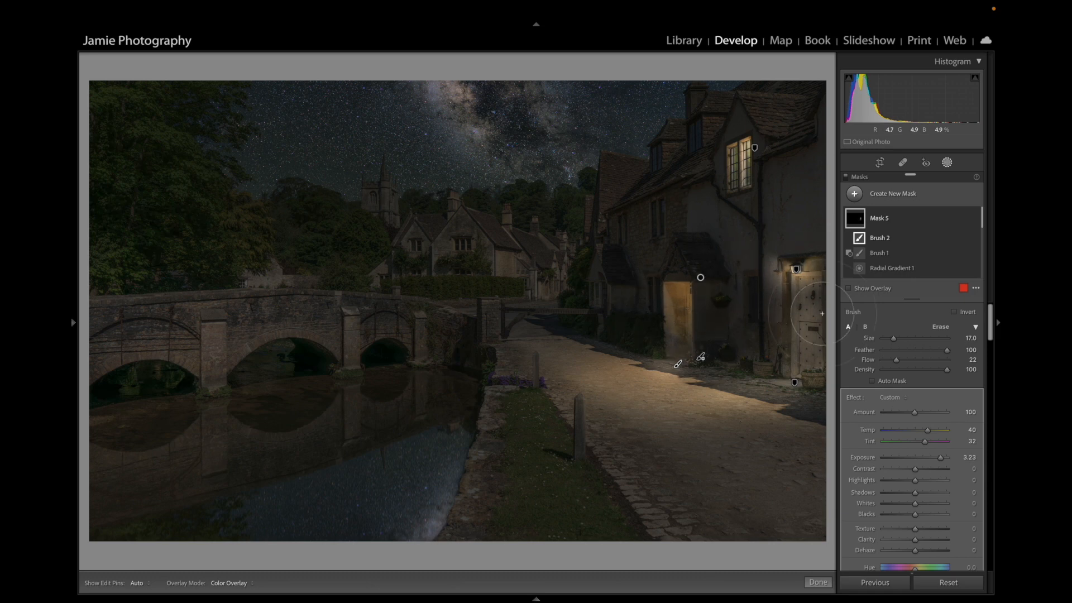
key(])
- Create a new radial gradient mask with feather 100 and shape it into a wide ellipse over the foreground of the road
click(885, 196)
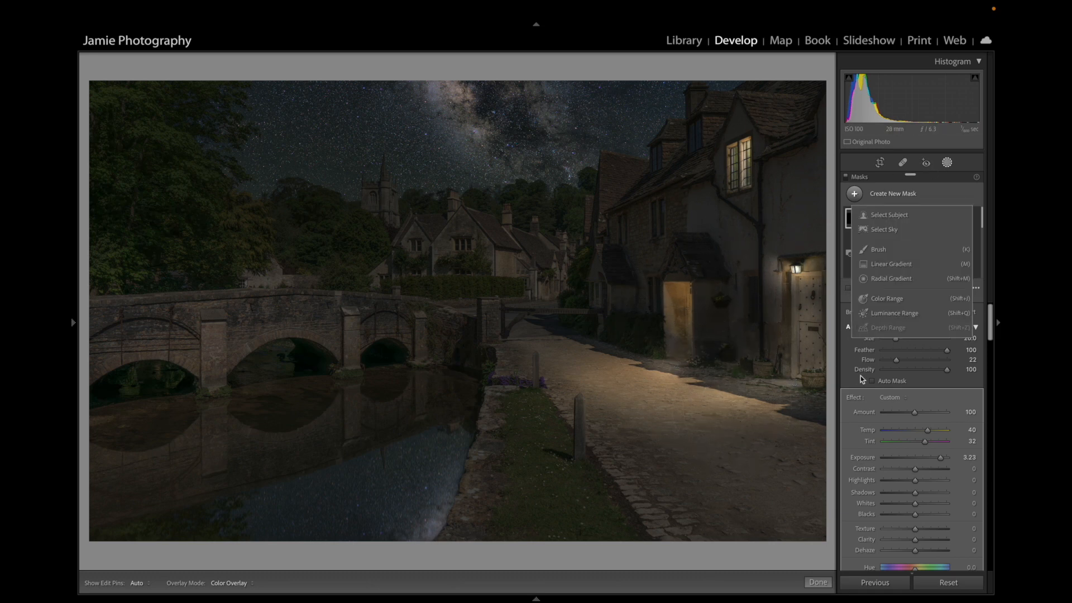
click(875, 277)
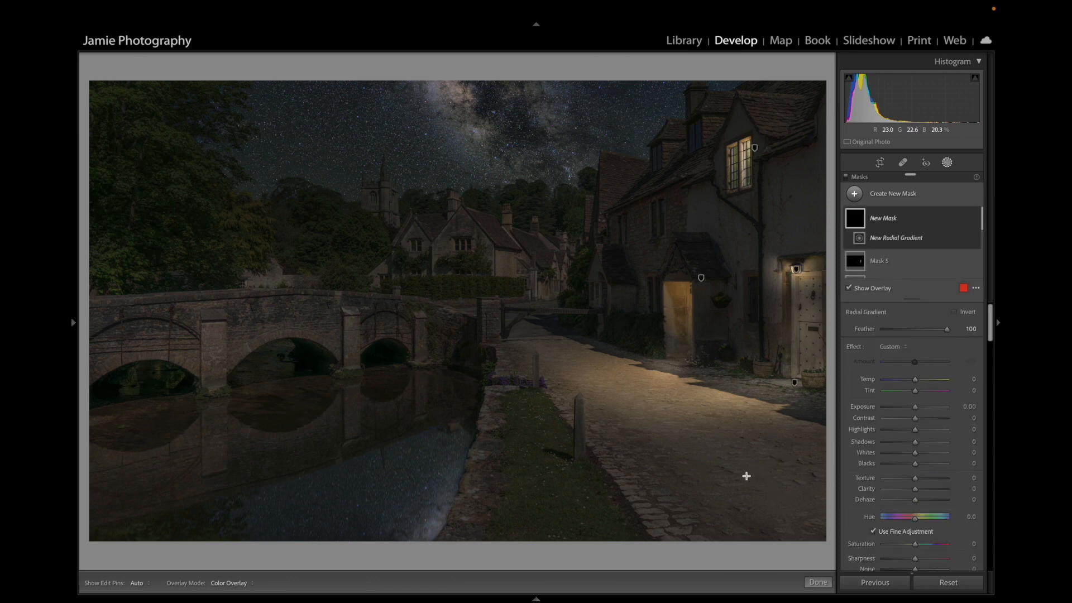
drag(746, 476, 993, 580)
drag(744, 471, 829, 503)
drag(831, 404, 831, 412)
drag(581, 507, 578, 520)
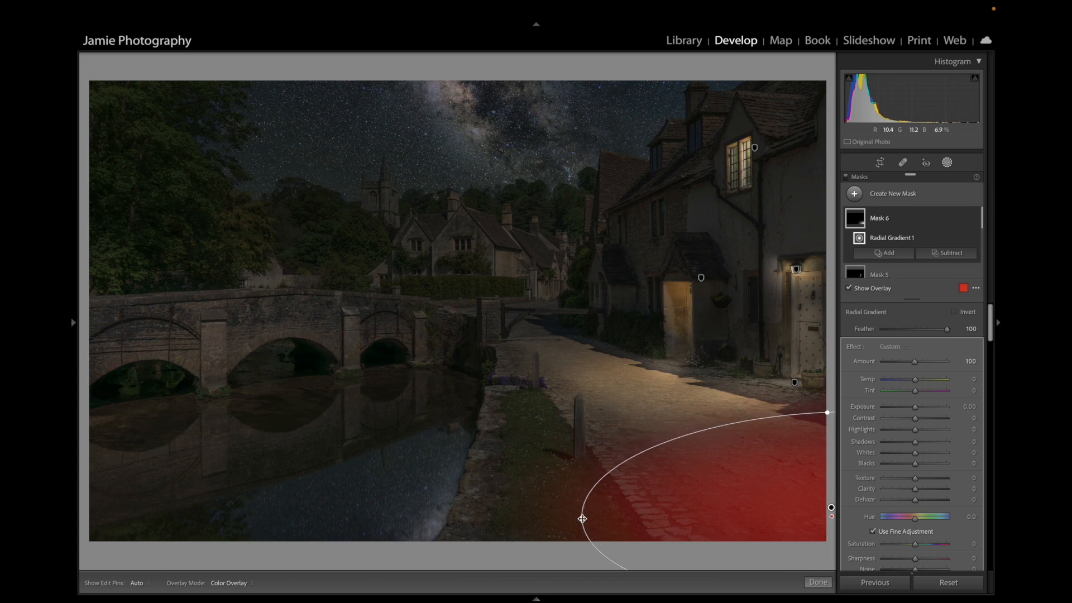
drag(576, 518, 539, 521)
- Light the foreground road gradient with exposure 1.97 and temperature 31, shifting it further past the photo's edge and widening it
drag(916, 406, 932, 408)
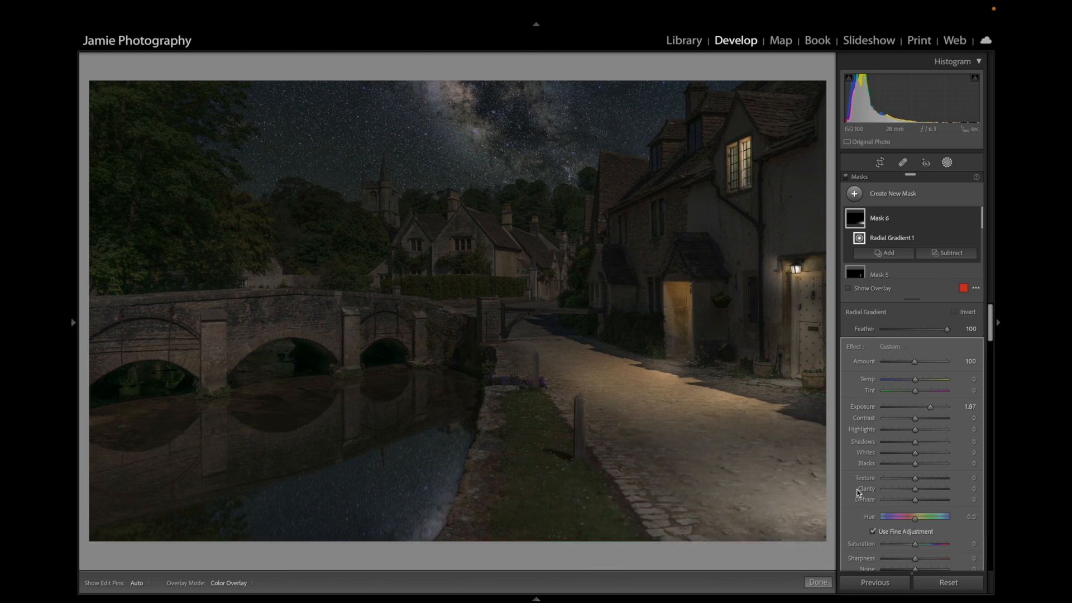
drag(832, 507, 893, 493)
drag(603, 506, 564, 503)
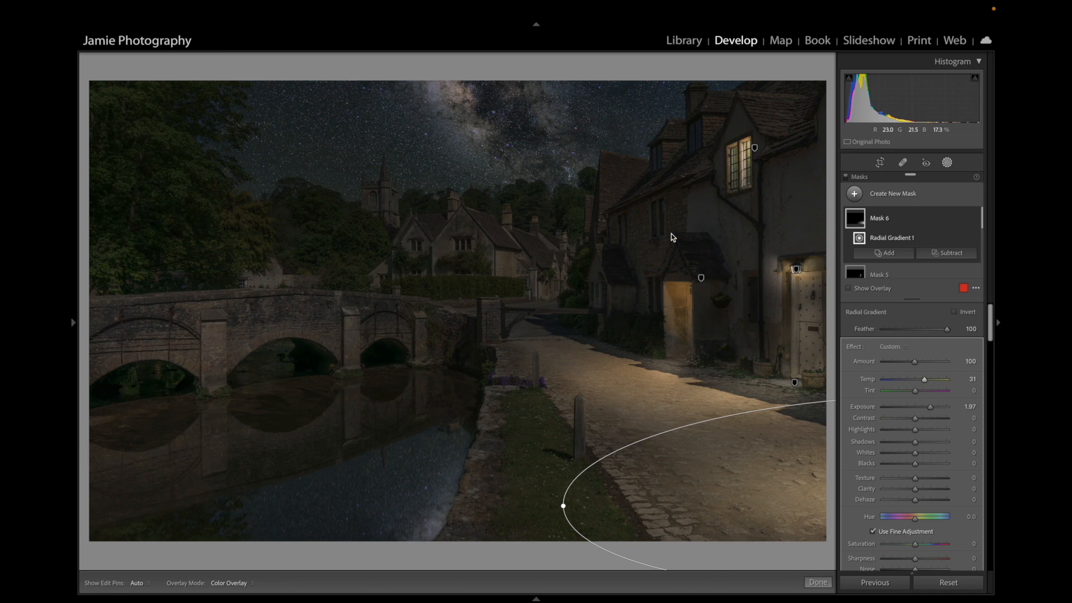
- Create a new radial gradient mask with feather 100 over the upper three-pane window of the distant cottage
mouse_move(74, 313)
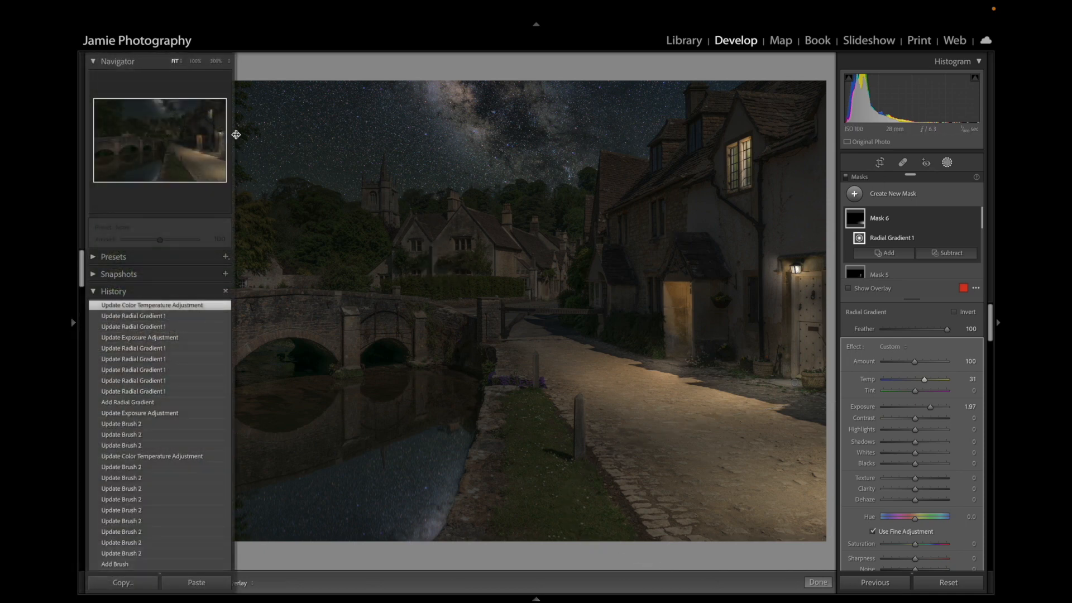
click(217, 62)
drag(382, 208, 705, 447)
drag(307, 238, 770, 396)
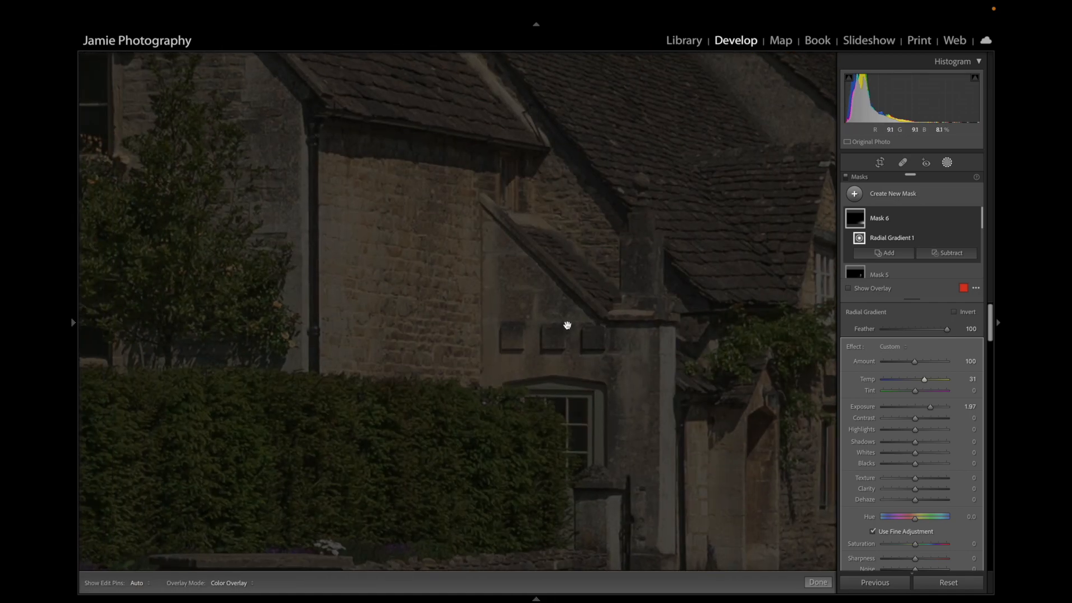
drag(314, 290, 743, 335)
drag(371, 239, 522, 311)
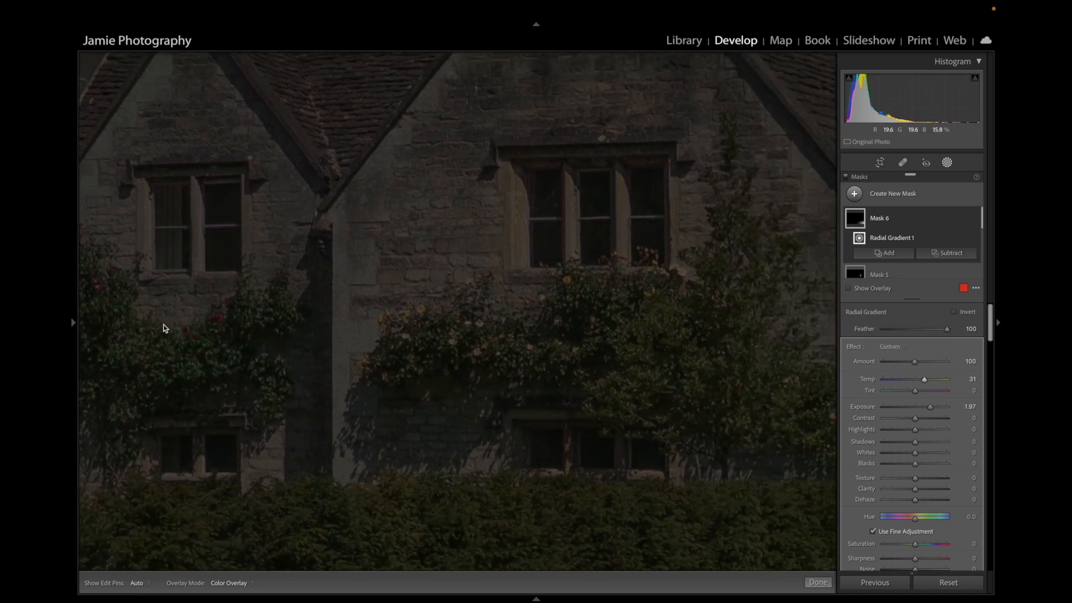
mouse_move(74, 322)
click(196, 63)
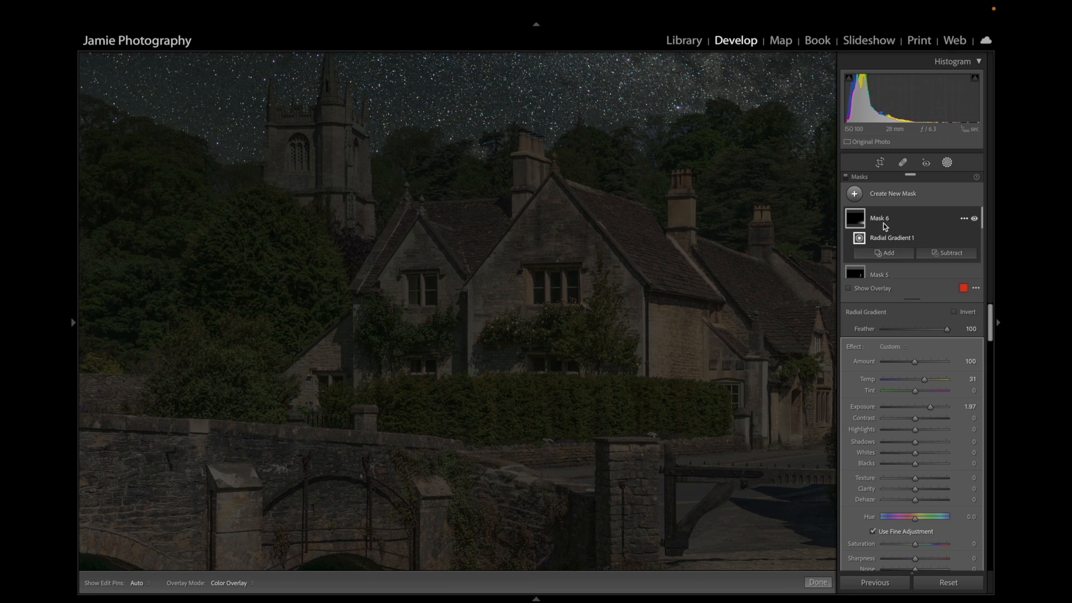
click(876, 195)
click(899, 279)
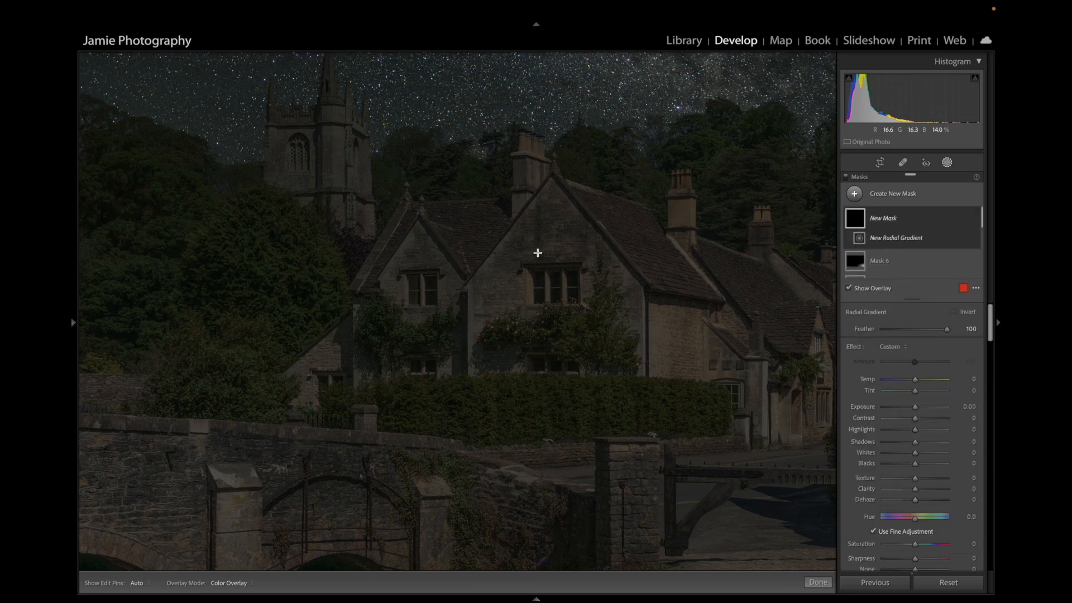
drag(537, 253, 613, 317)
drag(537, 252, 571, 276)
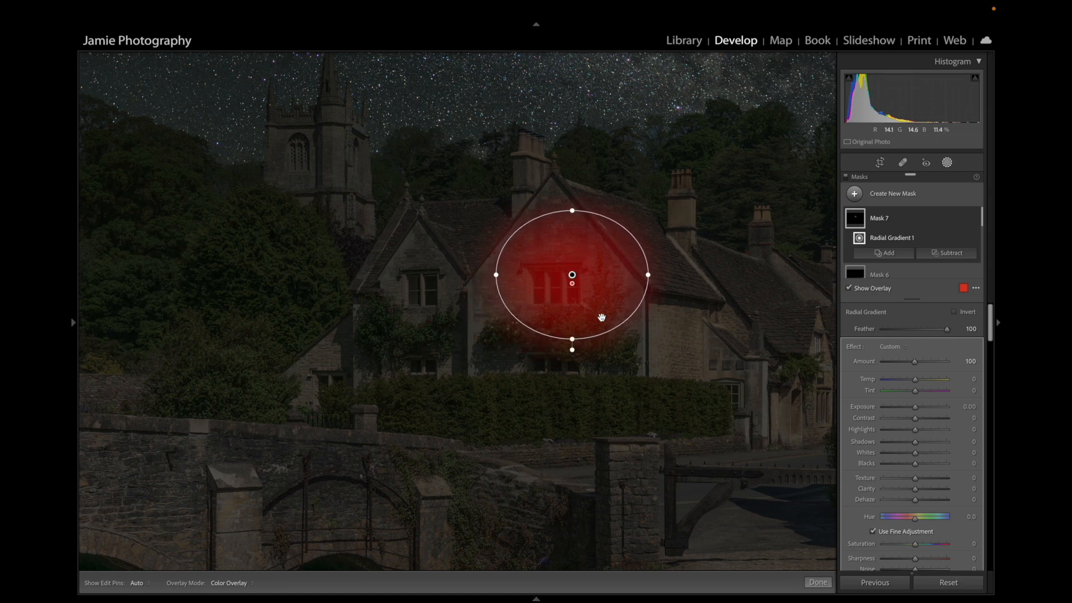
- Subtract a size 13 brush with feather 0 and flow 100 from Mask 7, clearing a straight strip of wall above the window
click(951, 253)
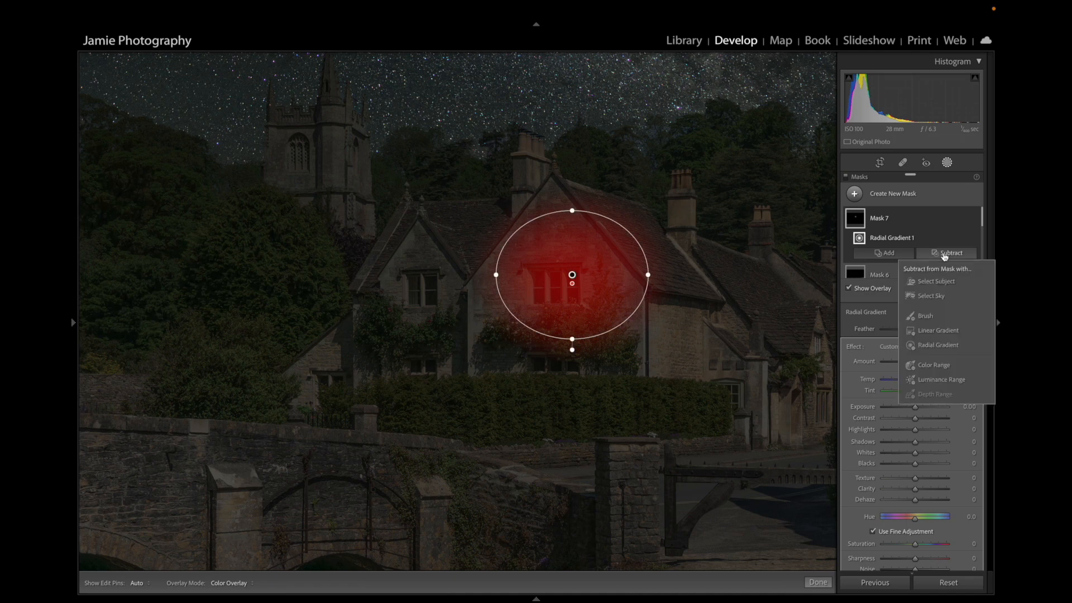
click(923, 316)
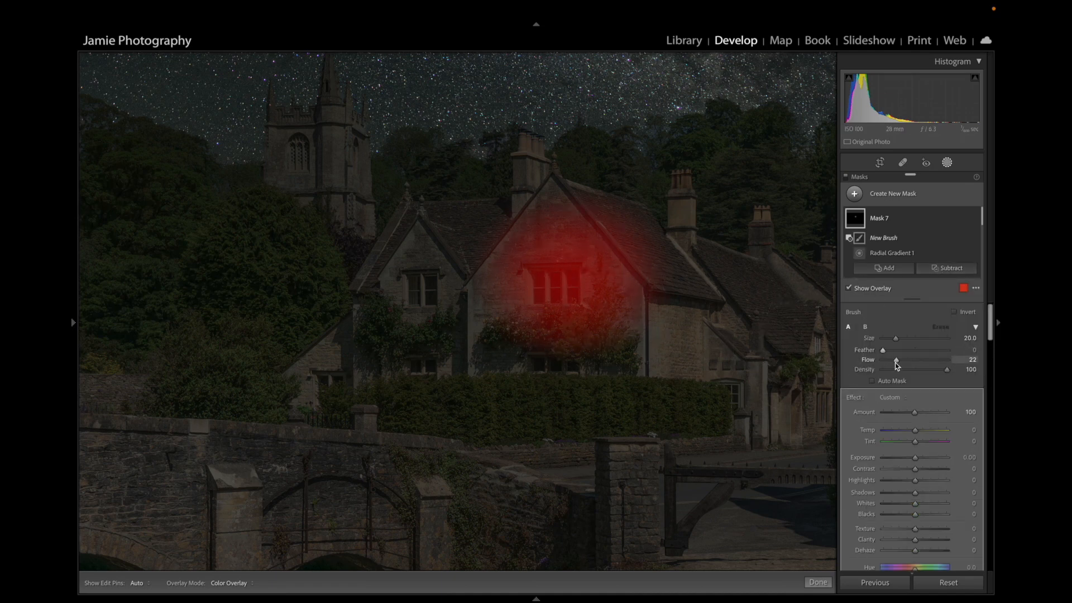
drag(929, 360, 985, 362)
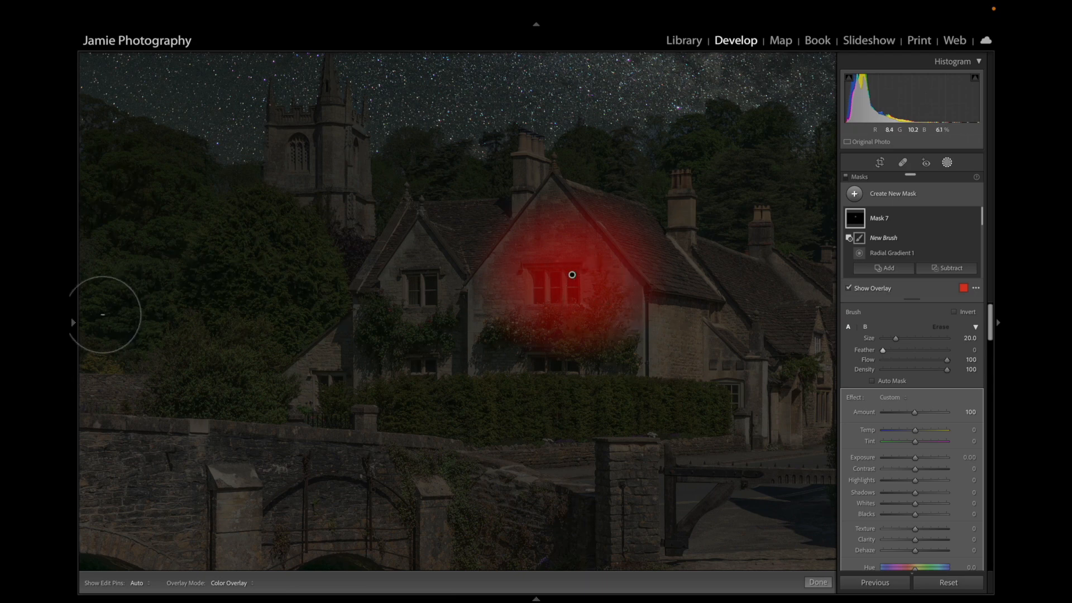
mouse_move(69, 322)
click(216, 61)
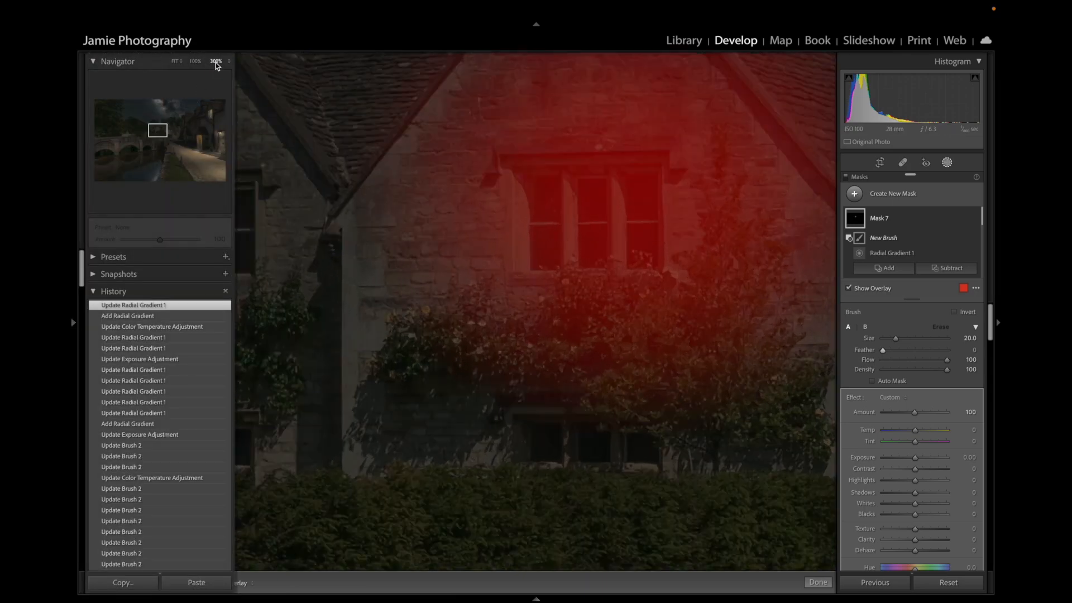
drag(597, 221, 551, 292)
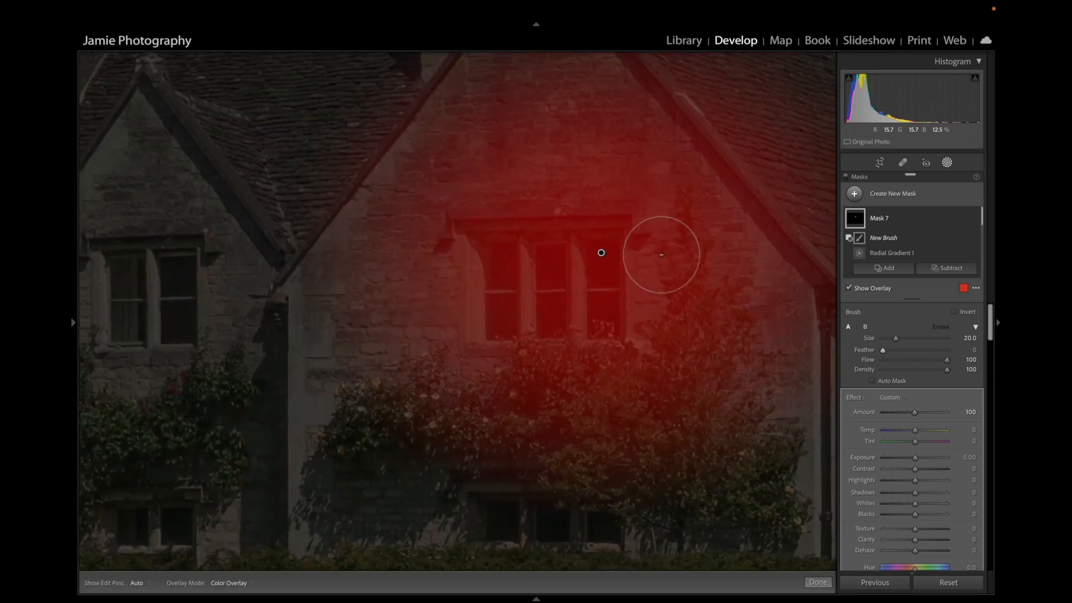
key(bracketleft)
key(bracketleft)
key(bracketleft)
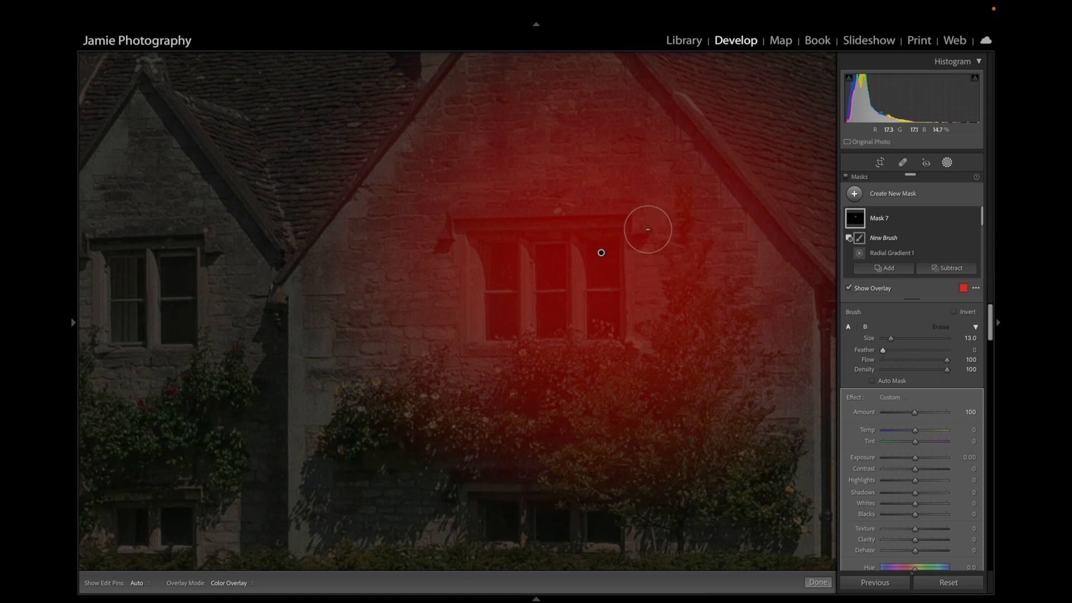
alt+click(631, 189)
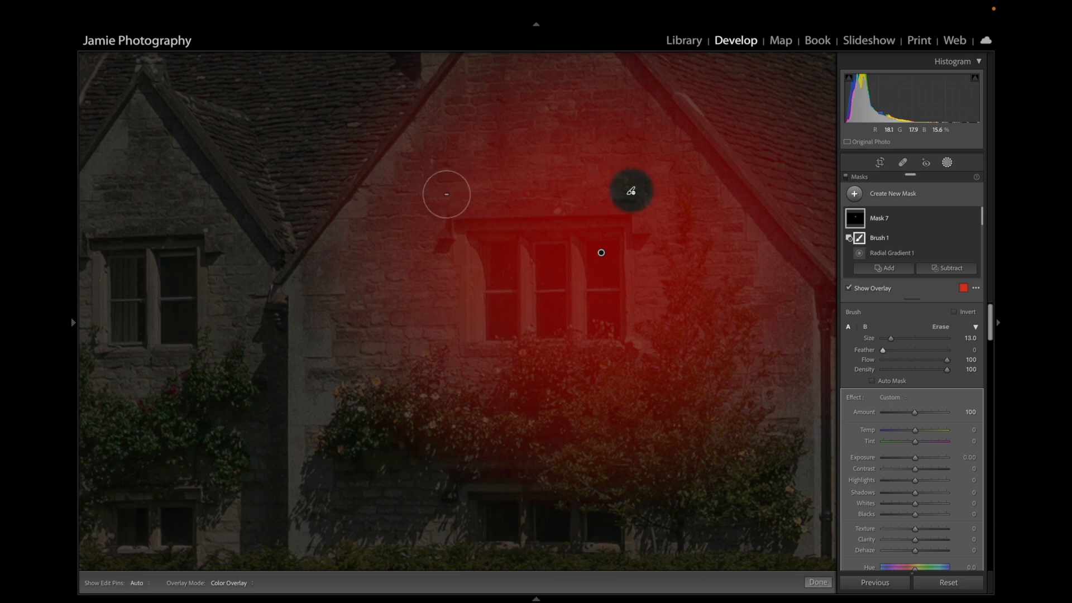
alt+shift+click(446, 194)
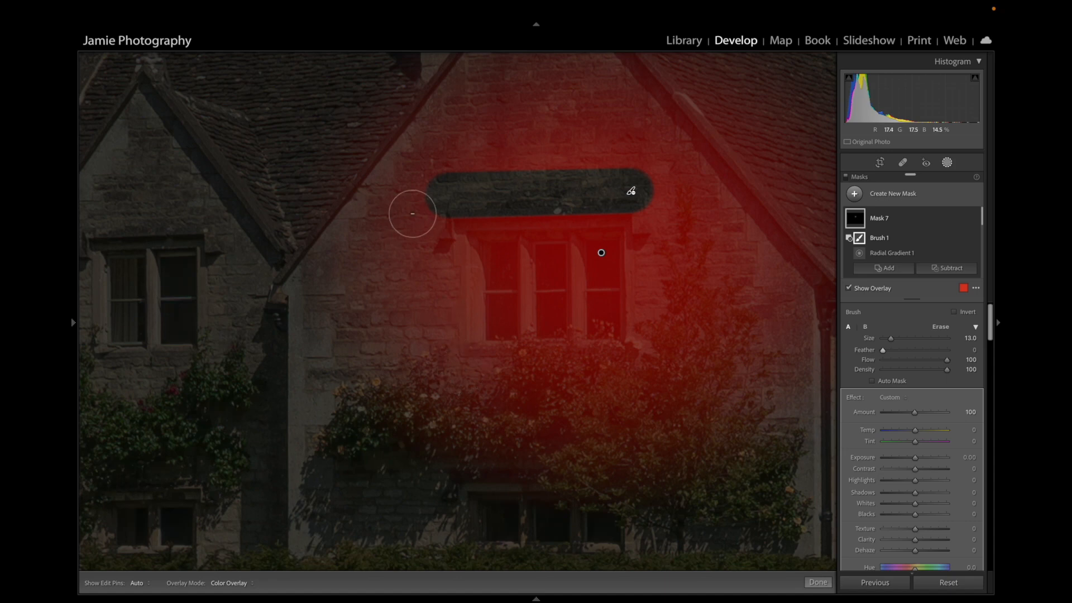
- Subtract the overlay along both sides of the window and beneath its sill so the window is fully outlined
mouse_move(430, 217)
mouse_down()
mouse_move(426, 232)
mouse_move(442, 241)
mouse_up()
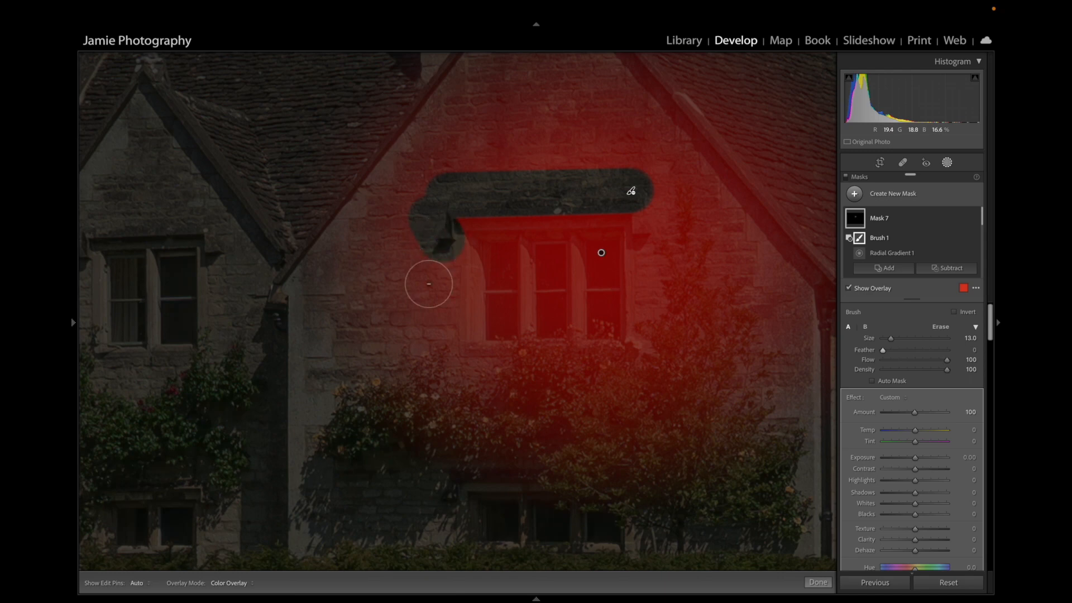
shift+click(443, 339)
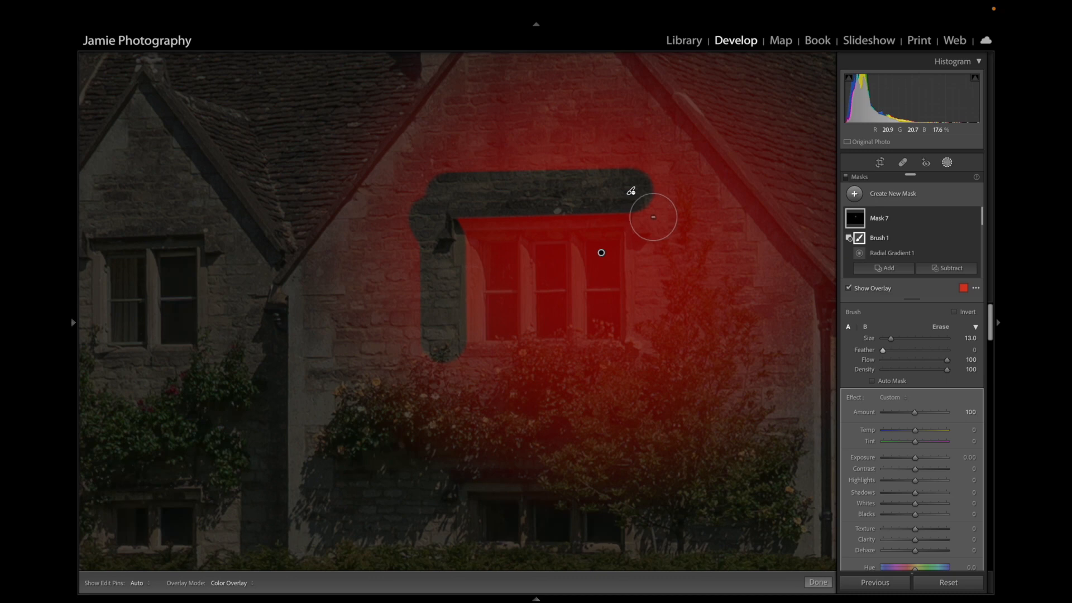
drag(655, 211, 649, 237)
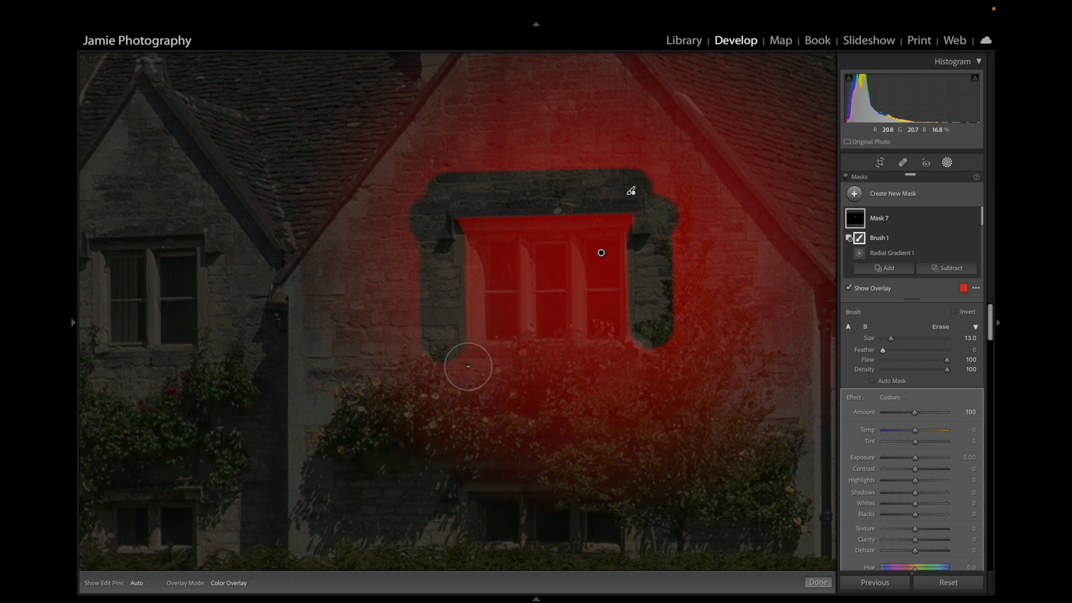
drag(467, 365, 464, 373)
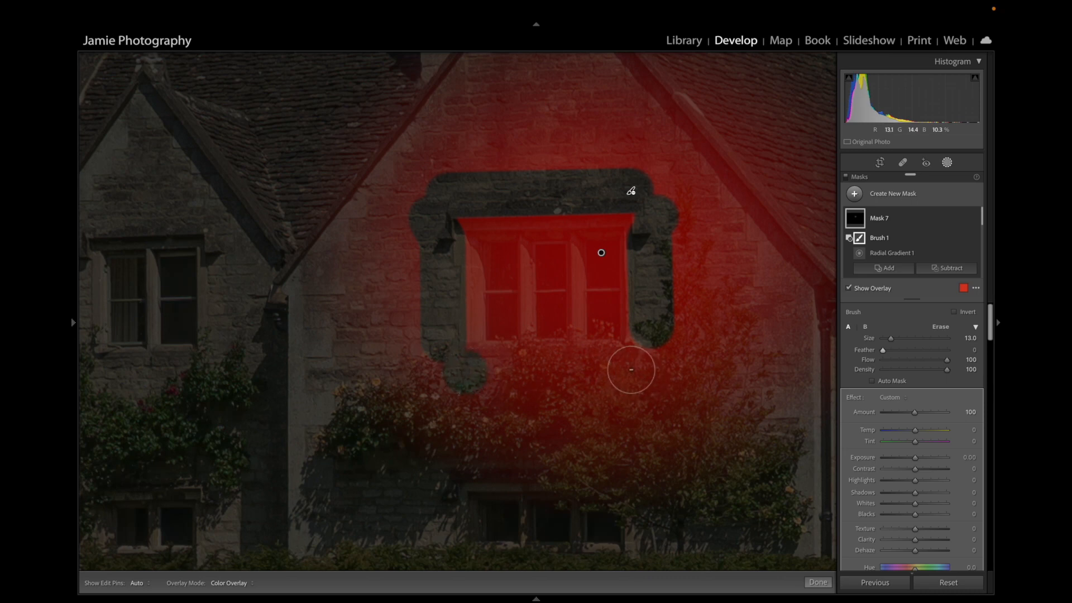
shift+click(631, 370)
drag(649, 359, 652, 341)
- Subtract the remaining overlay on the walls, roof and plants outside the window, using a brush enlarged to about size 34
key(bracketright)
key(bracketright)
key(bracketright)
key(bracketright)
key(bracketright)
key(bracketright)
key(bracketright)
key(bracketright)
key(bracketright)
key(bracketright)
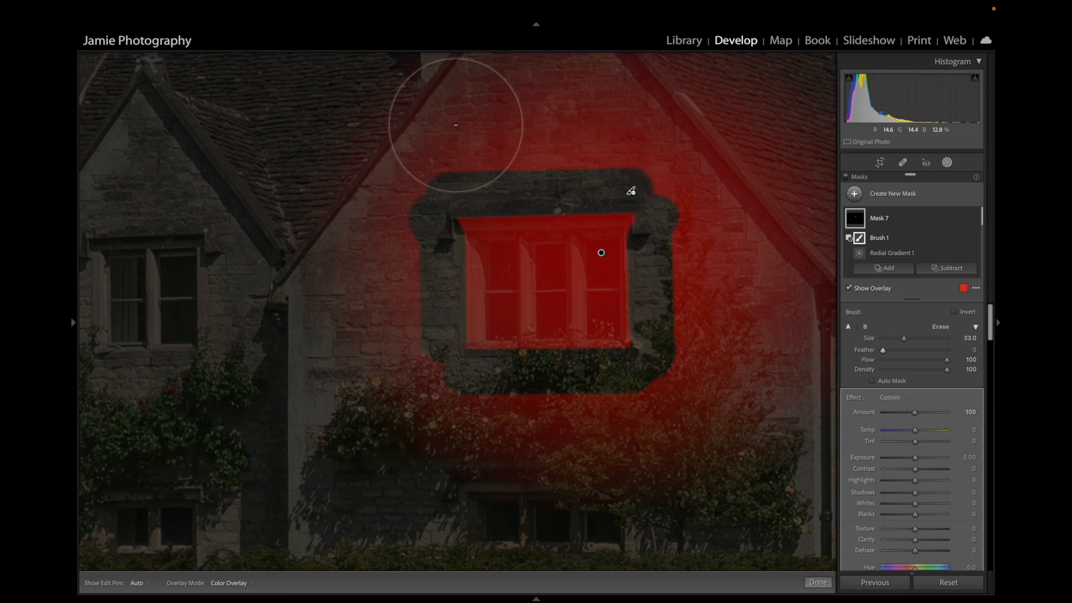
mouse_move(456, 125)
mouse_down()
mouse_move(692, 133)
mouse_move(722, 254)
mouse_move(714, 384)
mouse_move(698, 413)
mouse_move(654, 433)
mouse_move(549, 441)
mouse_move(402, 427)
mouse_move(372, 395)
mouse_move(347, 175)
mouse_up()
mouse_move(70, 320)
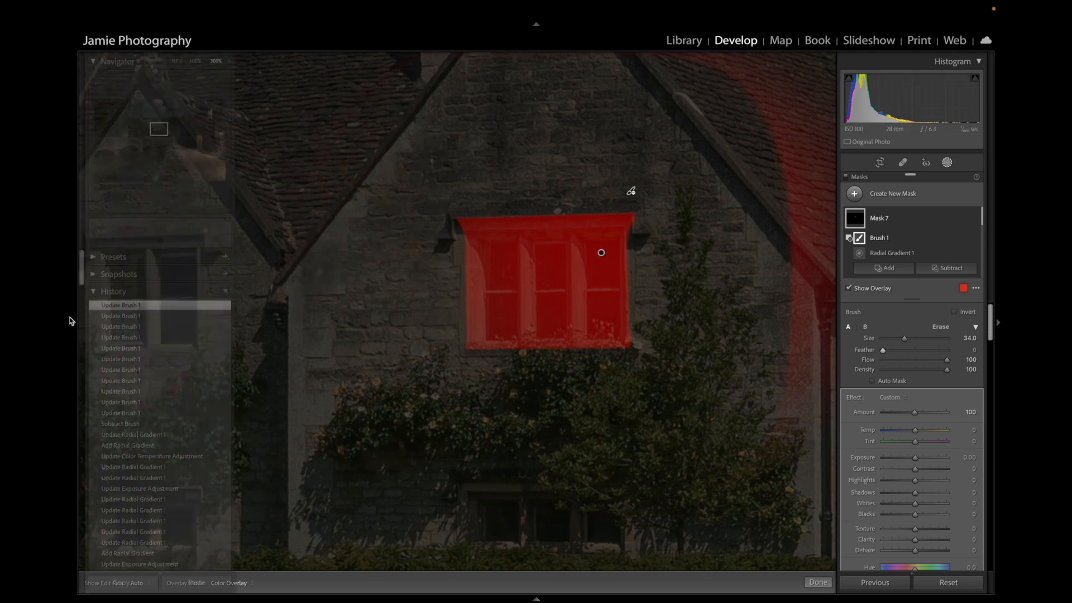
click(195, 61)
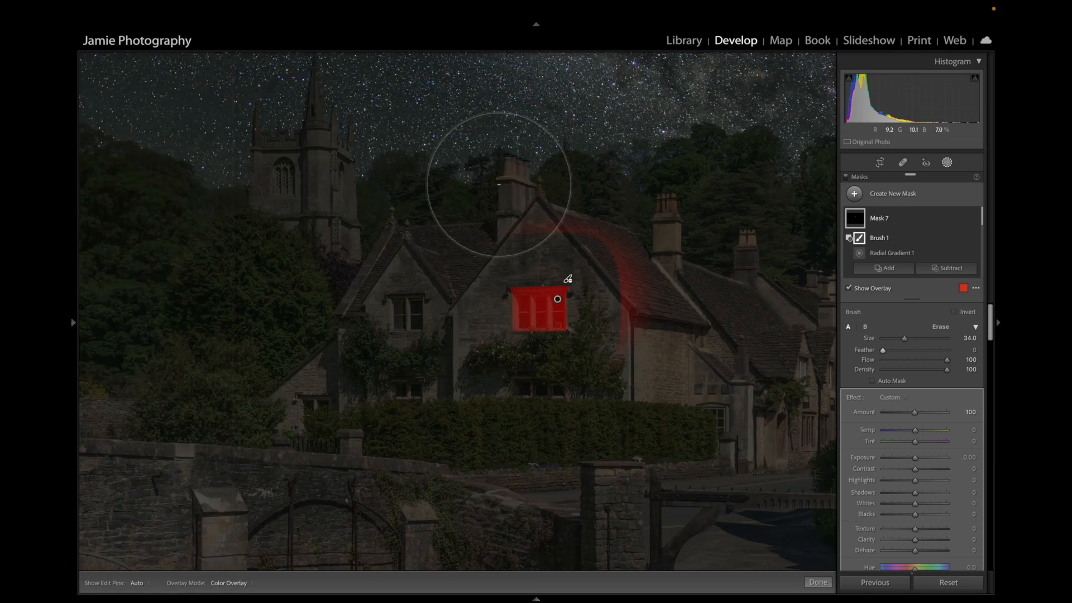
mouse_move(498, 184)
mouse_down()
mouse_move(635, 192)
mouse_move(663, 337)
mouse_move(617, 421)
mouse_move(460, 418)
mouse_move(483, 430)
mouse_up()
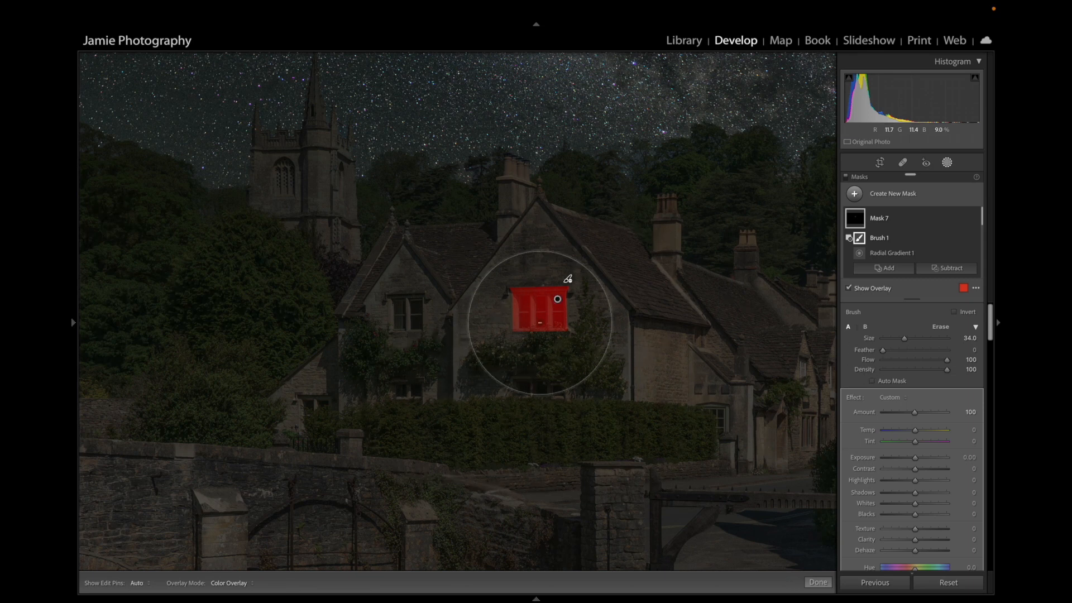
- Reduce the brush size to 7 and brighten the masked cottage window with exposure 4.00
mouse_move(73, 279)
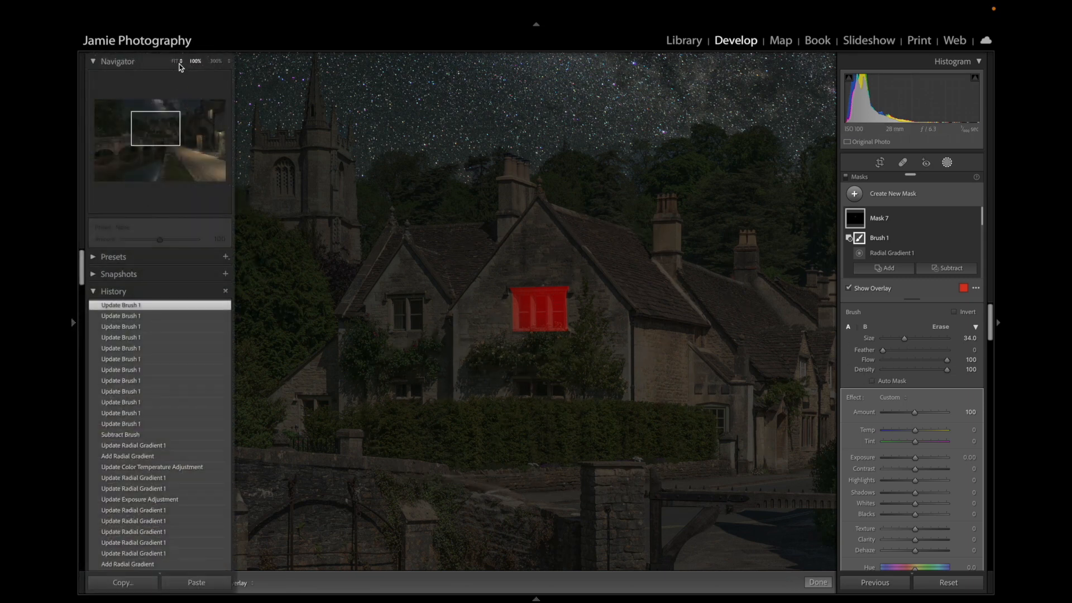
click(216, 61)
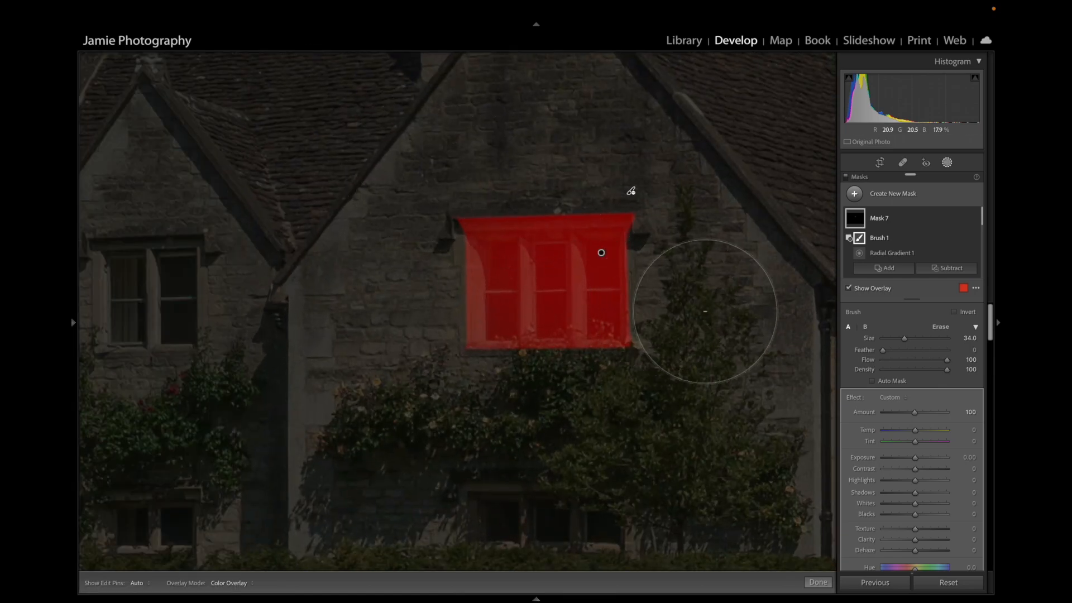
scroll(642, 293, down, 10)
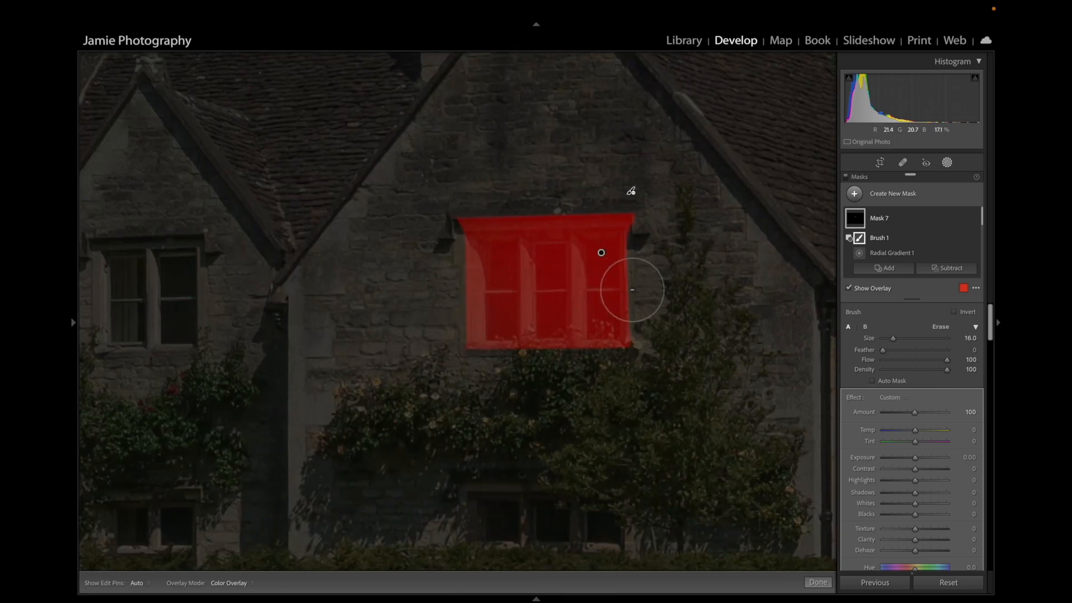
scroll(614, 290, down, 1)
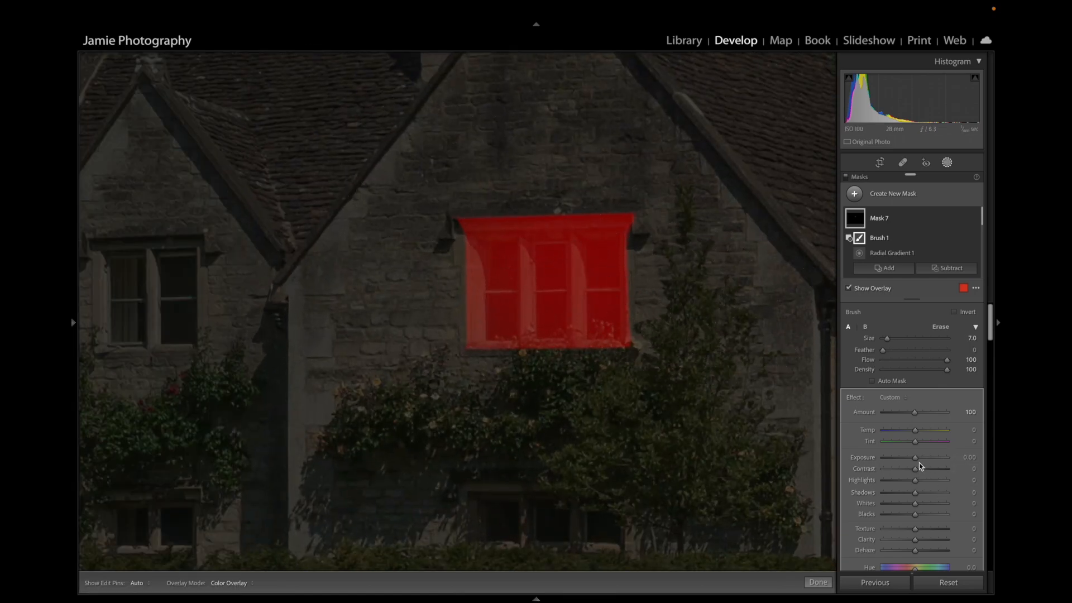
drag(918, 457, 947, 461)
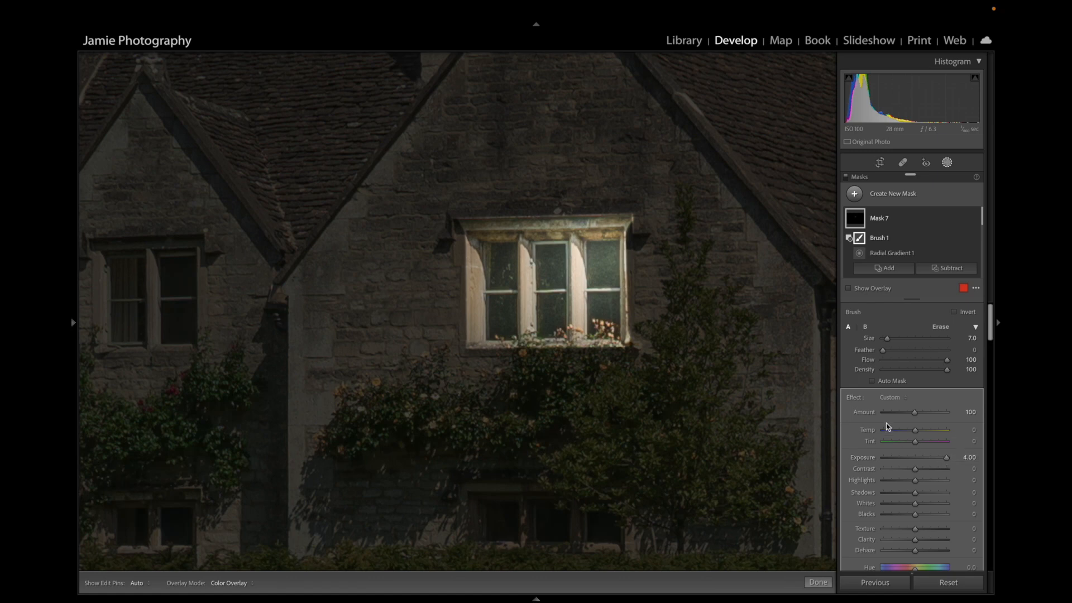
- Subtract thin straight lines down the shaded edges of both stone mullions with a size 1 brush, feather 0 and flow 78
scroll(899, 526, down, 3)
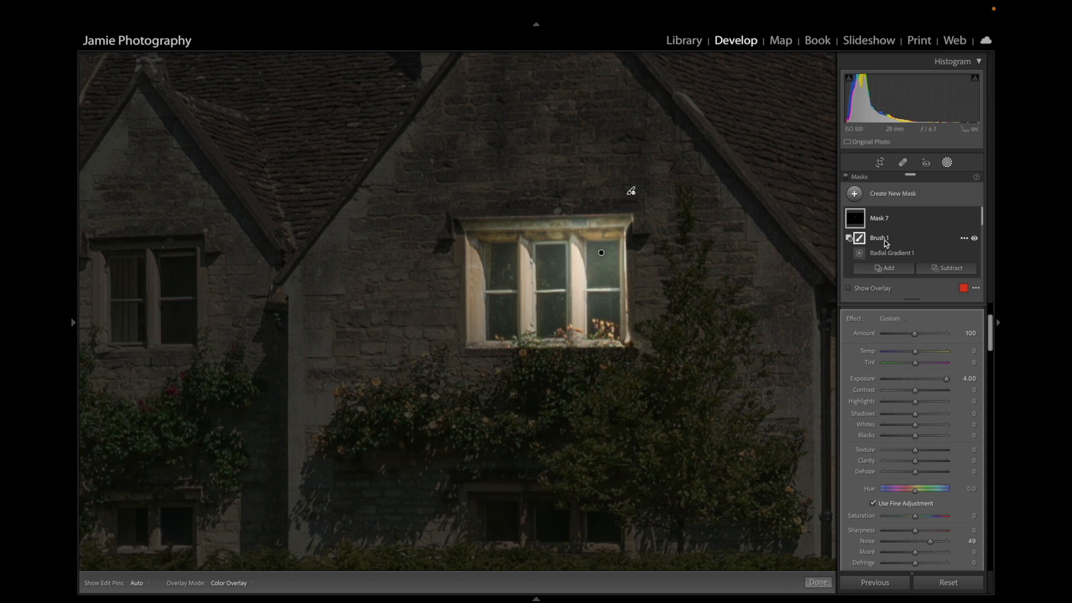
mouse_move(863, 239)
scroll(905, 353, up, 3)
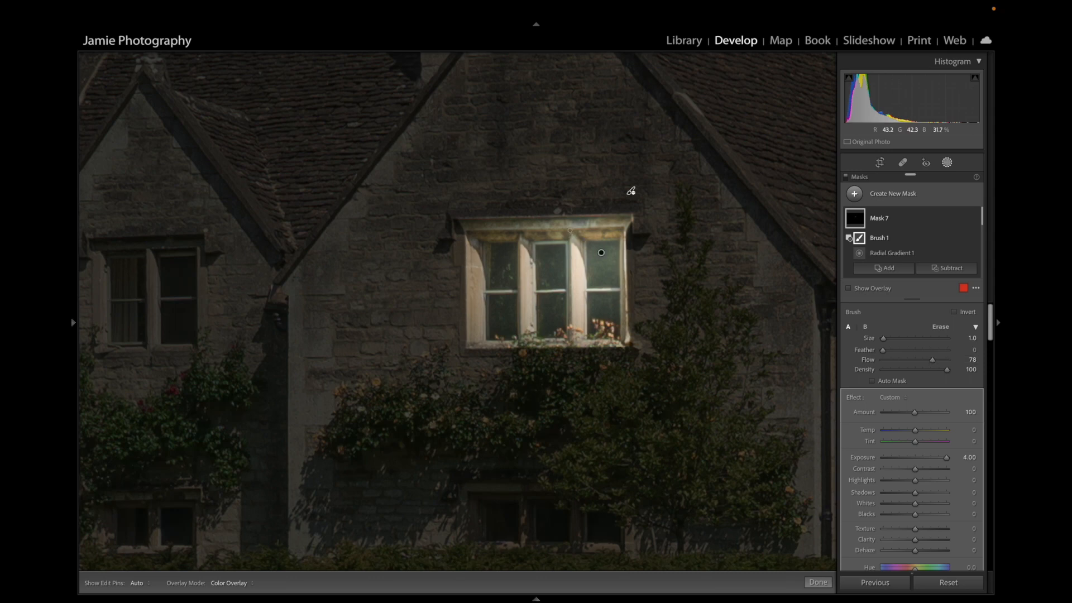
click(570, 230)
shift+click(573, 341)
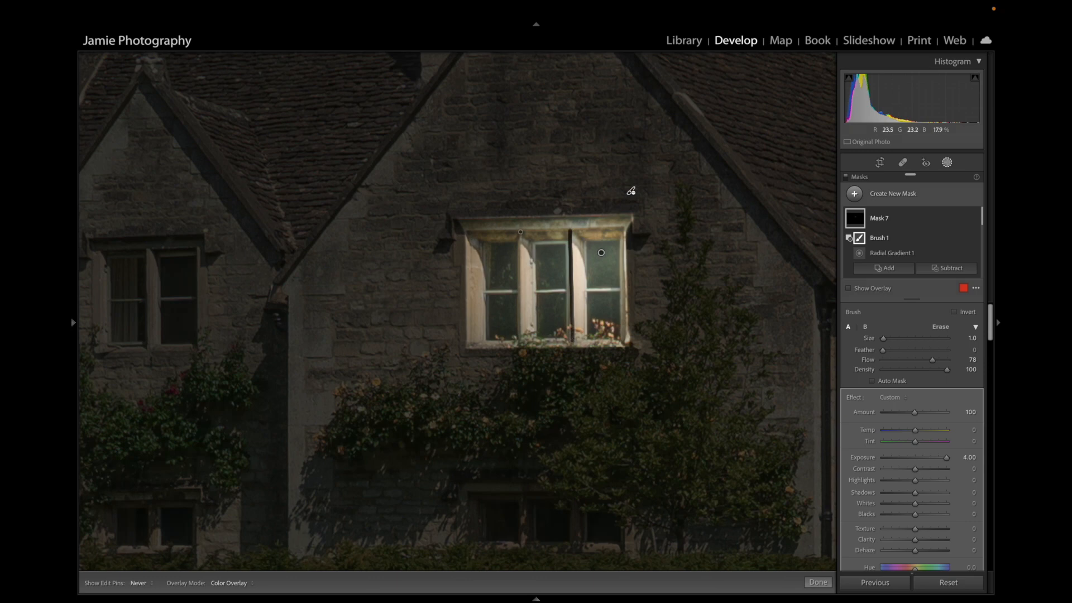
shift+click(520, 339)
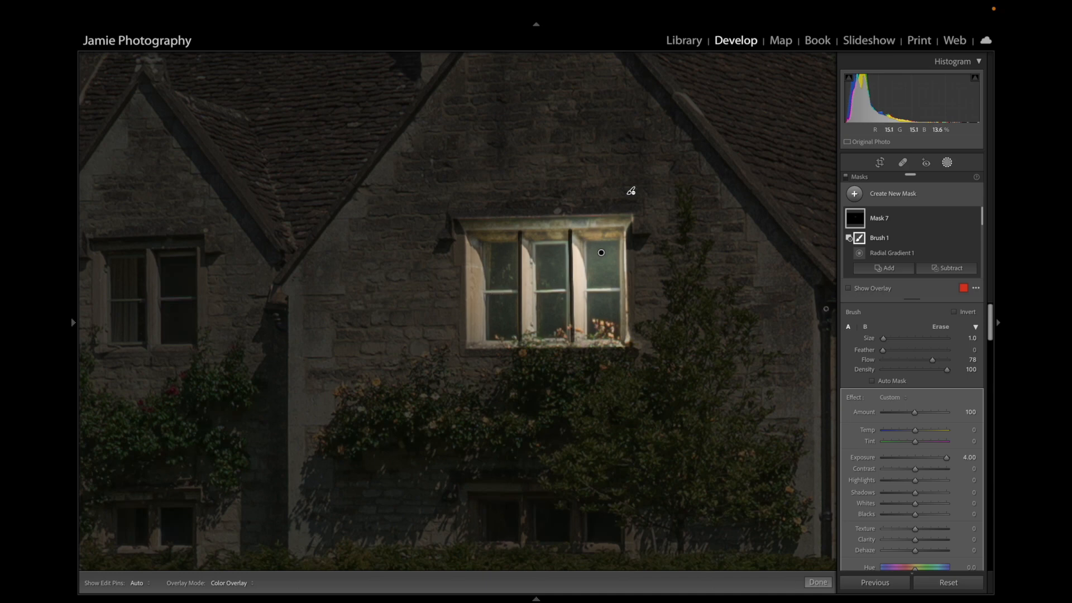
- Lower the brush flow to 54 and subtract thin lines along the horizontal glazing bars and the middle pane's side frame
drag(932, 360, 912, 361)
drag(586, 290, 618, 289)
key(h)
shift+click(566, 291)
shift+click(566, 243)
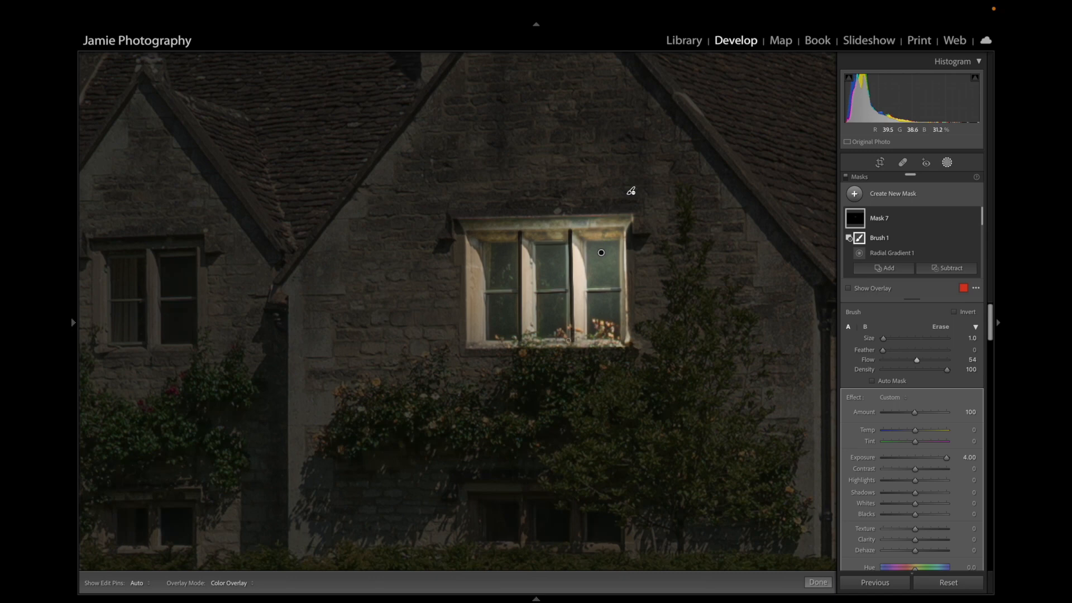
shift+click(569, 341)
key(h)
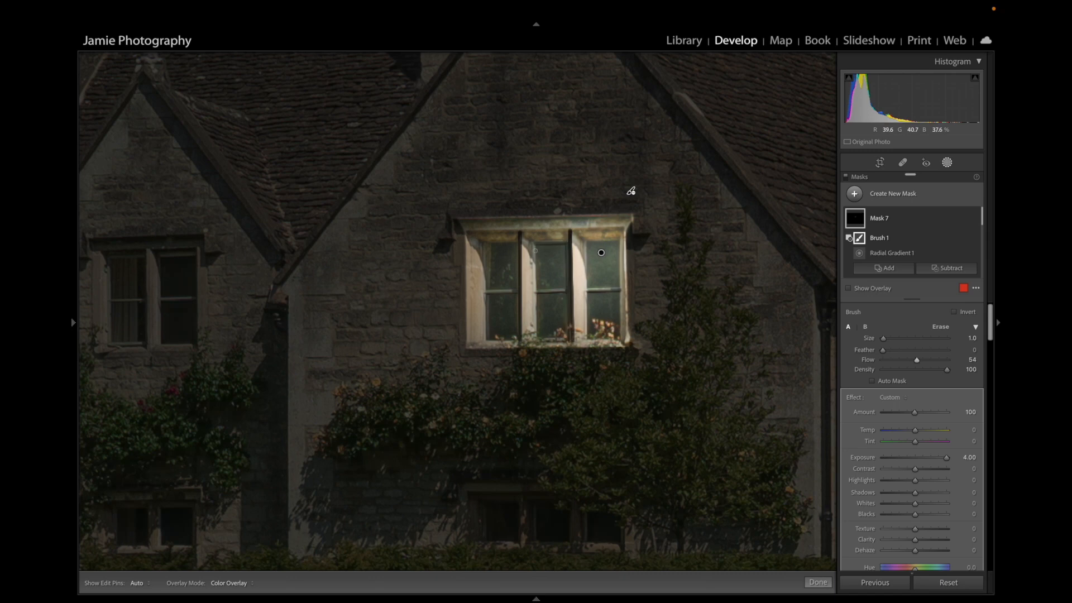
- Subtract thin lines along the top frames of the panes and down the outer edge of the rightmost pane
shift+click(530, 244)
shift+click(588, 242)
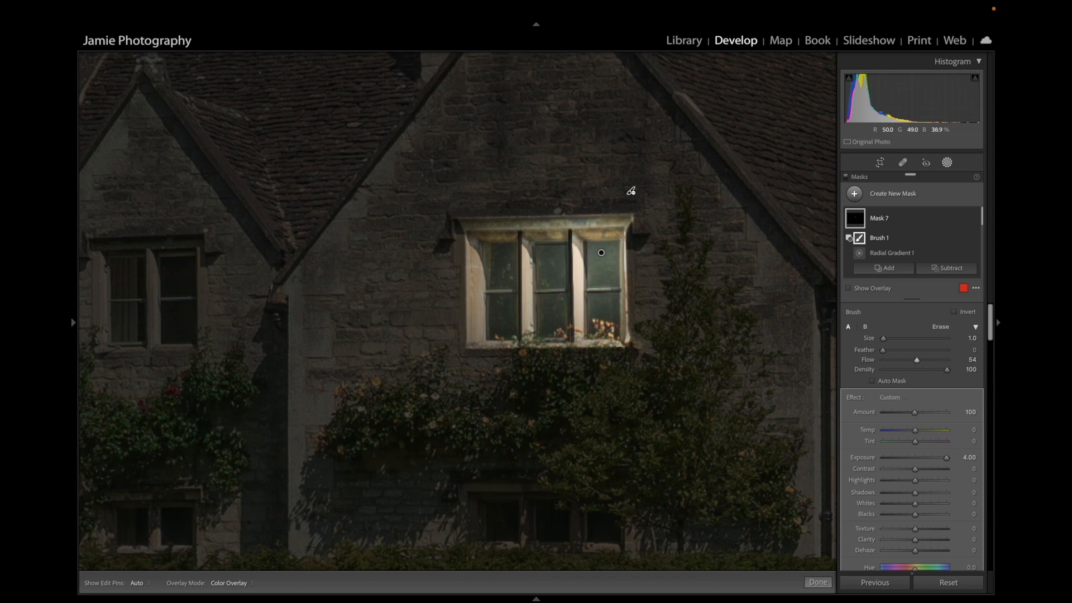
key(h)
shift+click(622, 339)
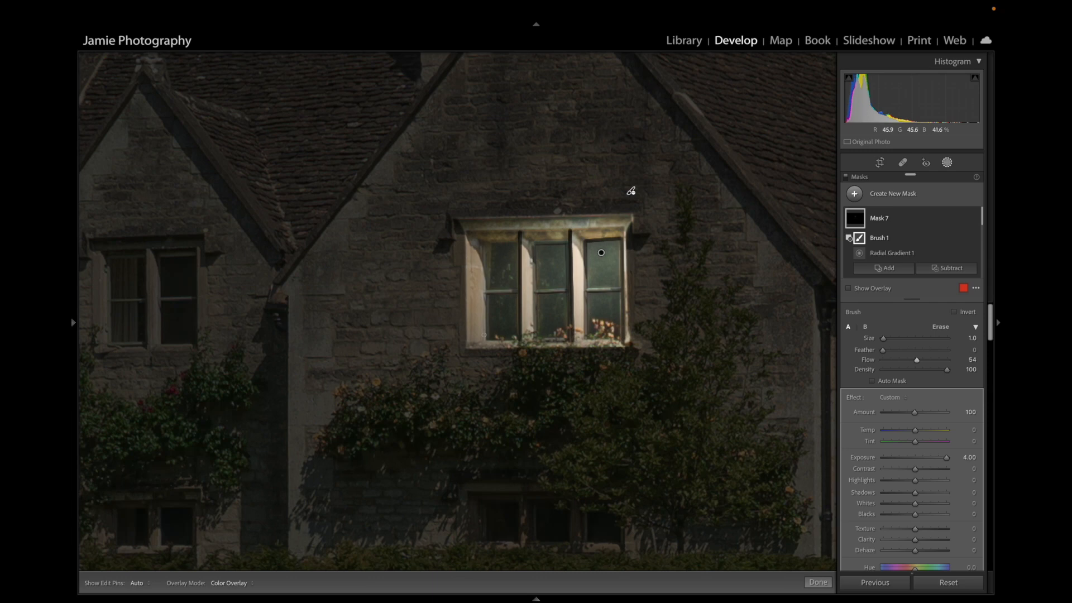
key(h)
key(h)
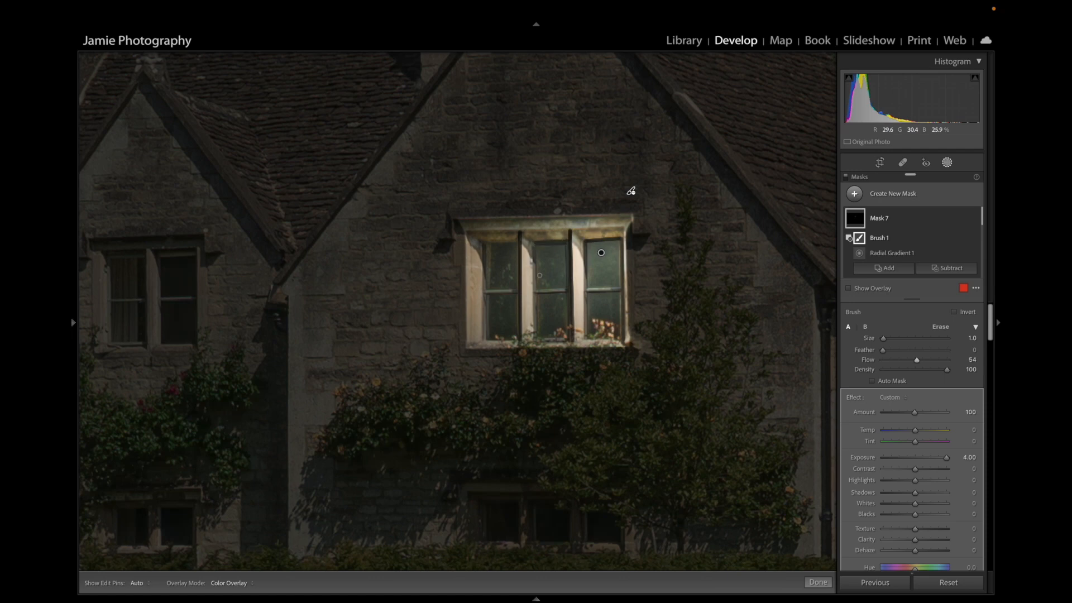
key(h)
key(h)
key(h)
key(h)
key(h)
- Soften the stone lintel and the window's right jamb with a size 4 subtracting brush, feather 29 and flow 40
key(bracketright)
key(bracketright)
key(bracketright)
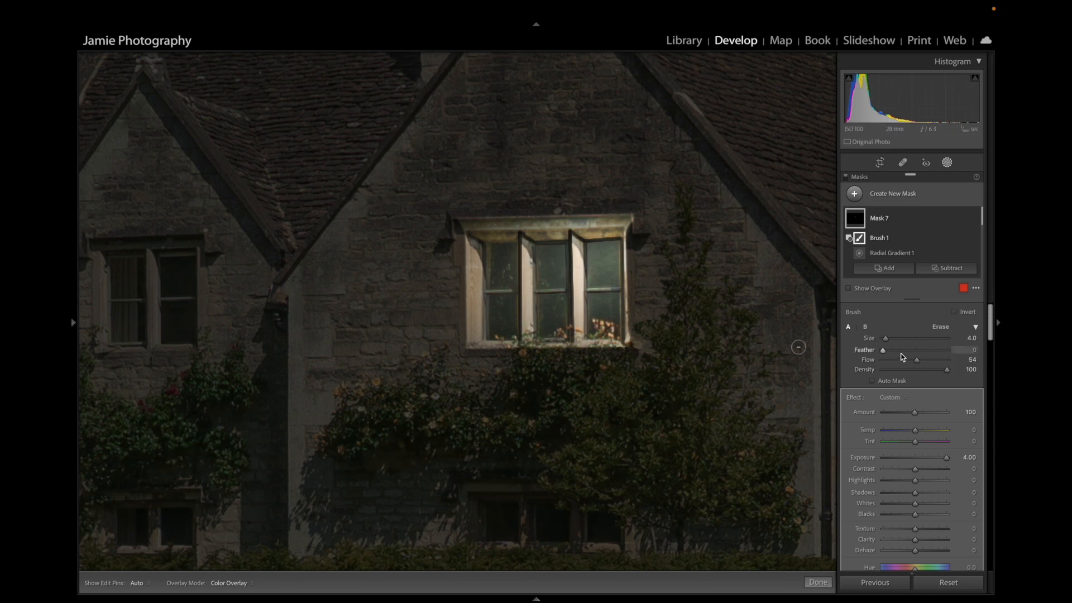
drag(914, 361, 907, 361)
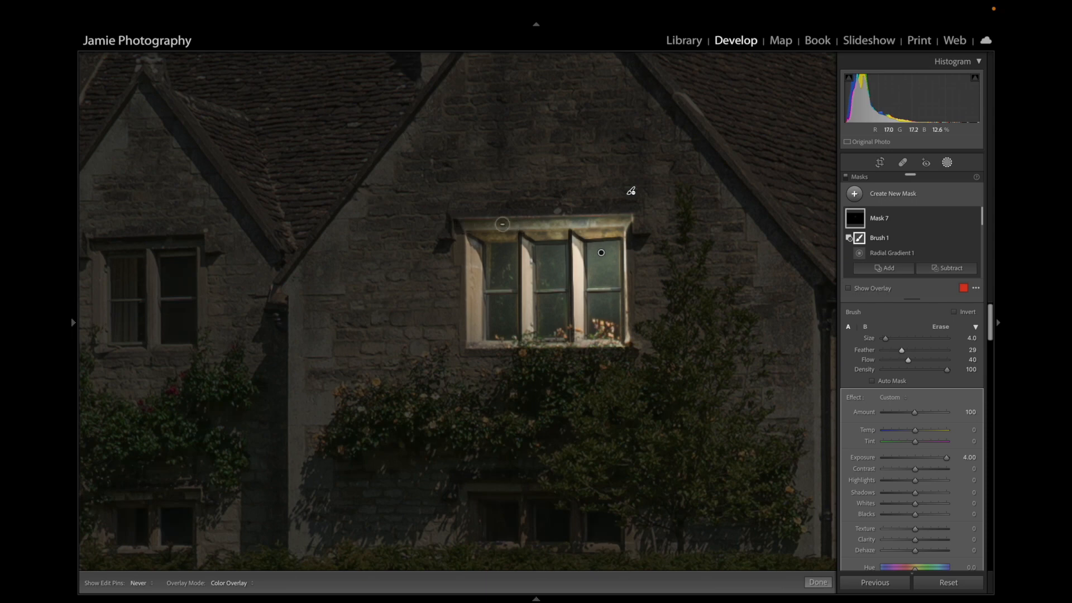
shift+click(628, 221)
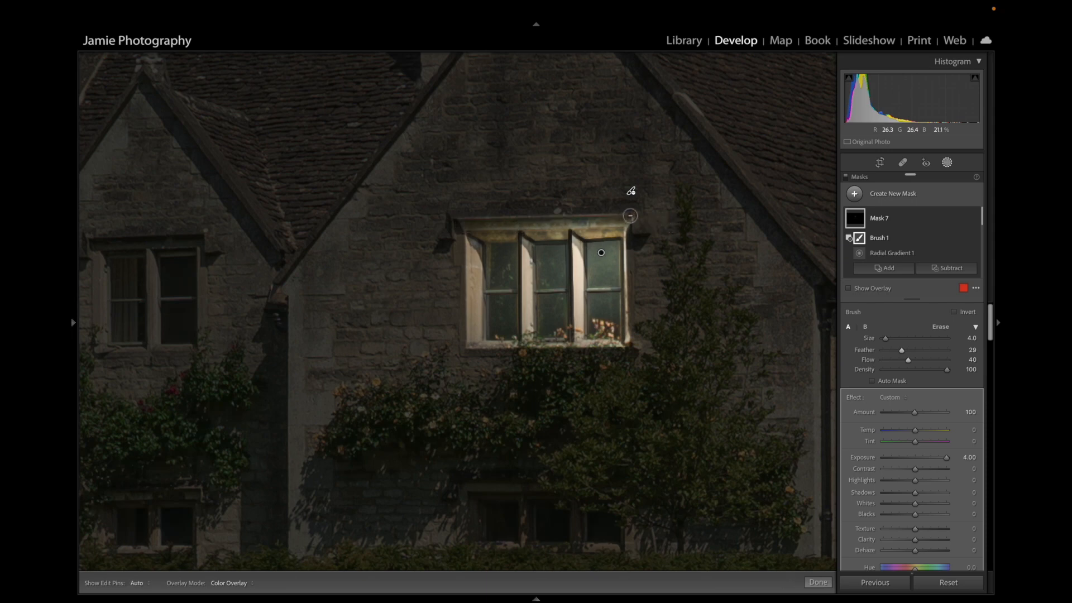
shift+click(456, 214)
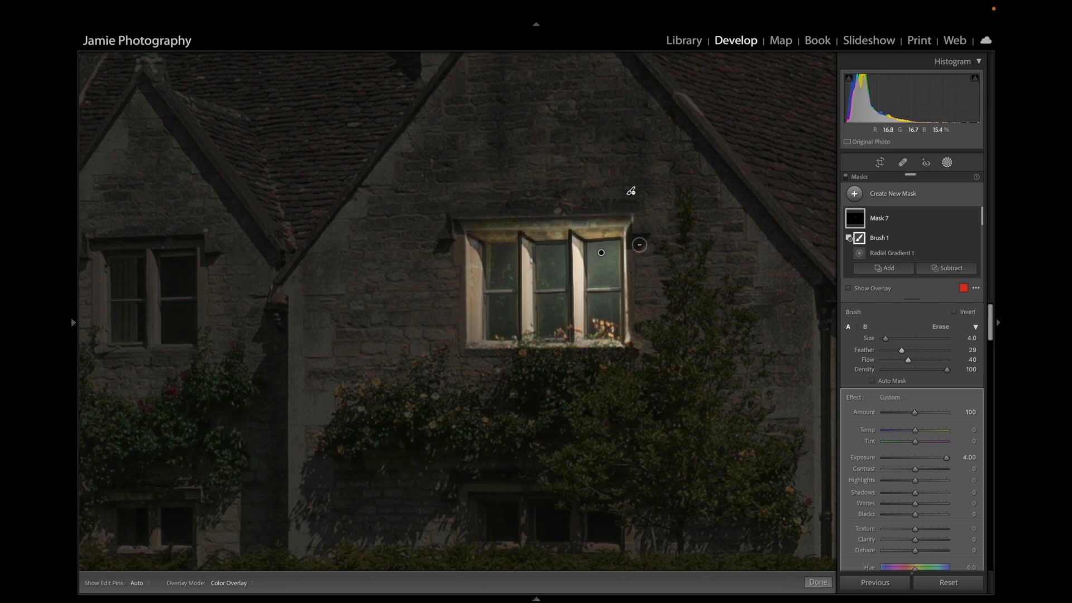
shift+click(630, 340)
shift+click(630, 229)
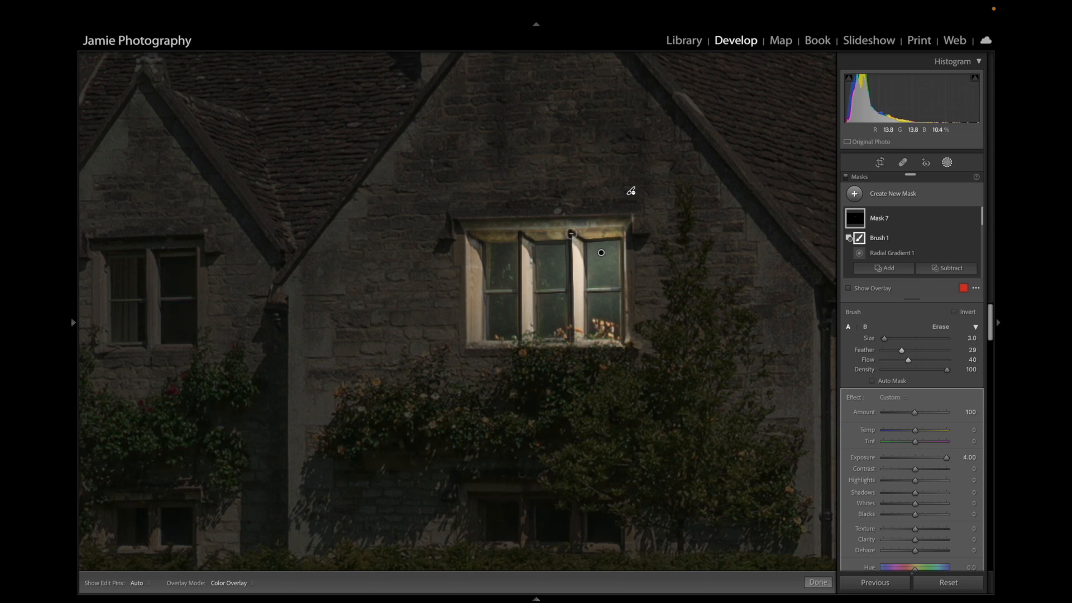
- Subtract straight strokes down the faces of both mullions and across the underside of the lintel to dim the stone
click(573, 234)
shift+click(575, 344)
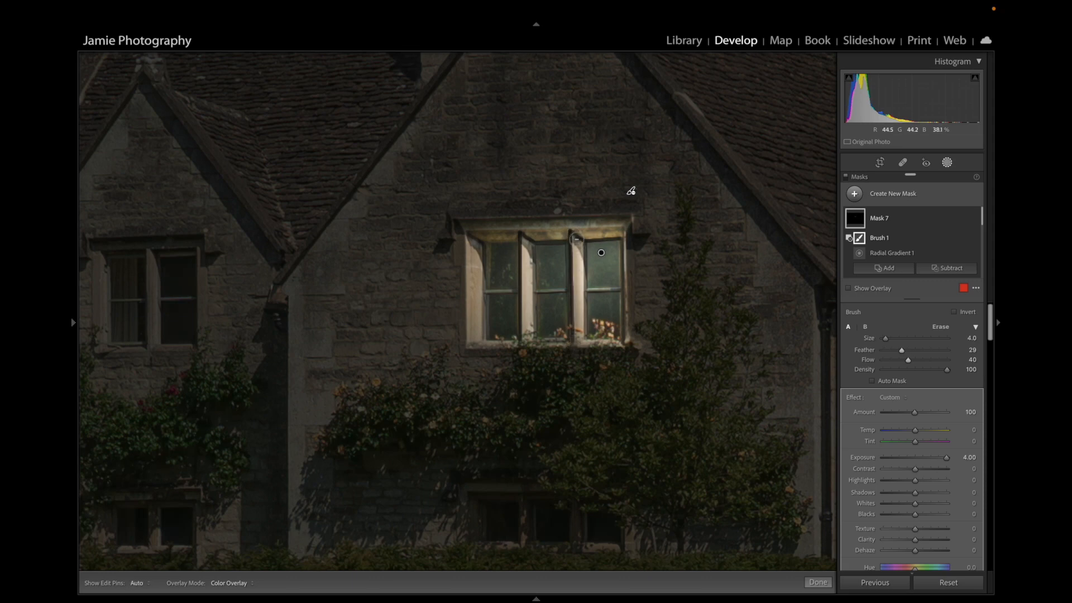
shift+click(576, 235)
click(622, 226)
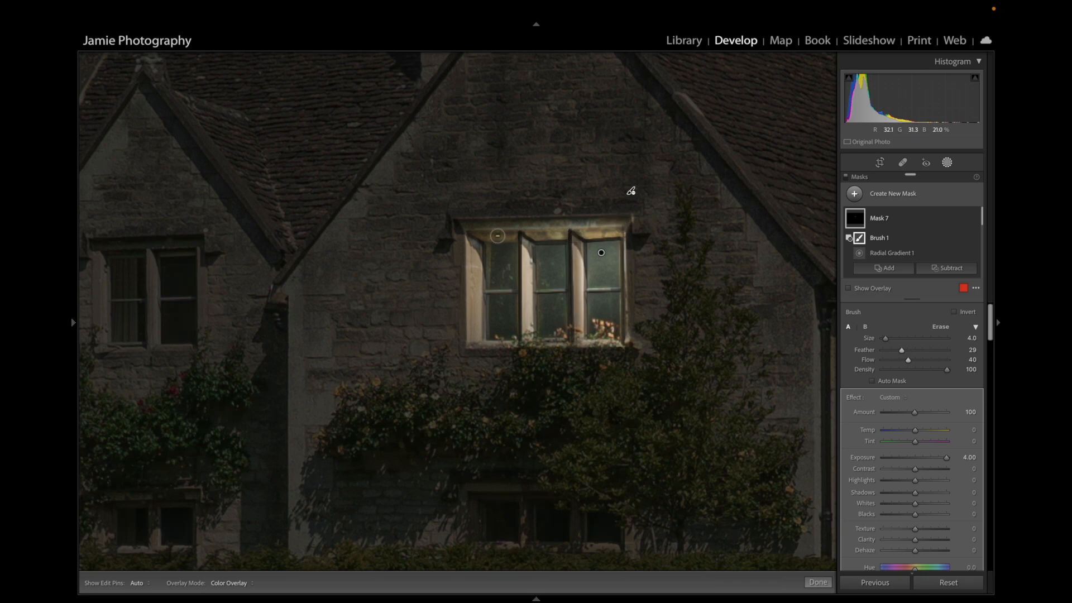
shift+click(462, 232)
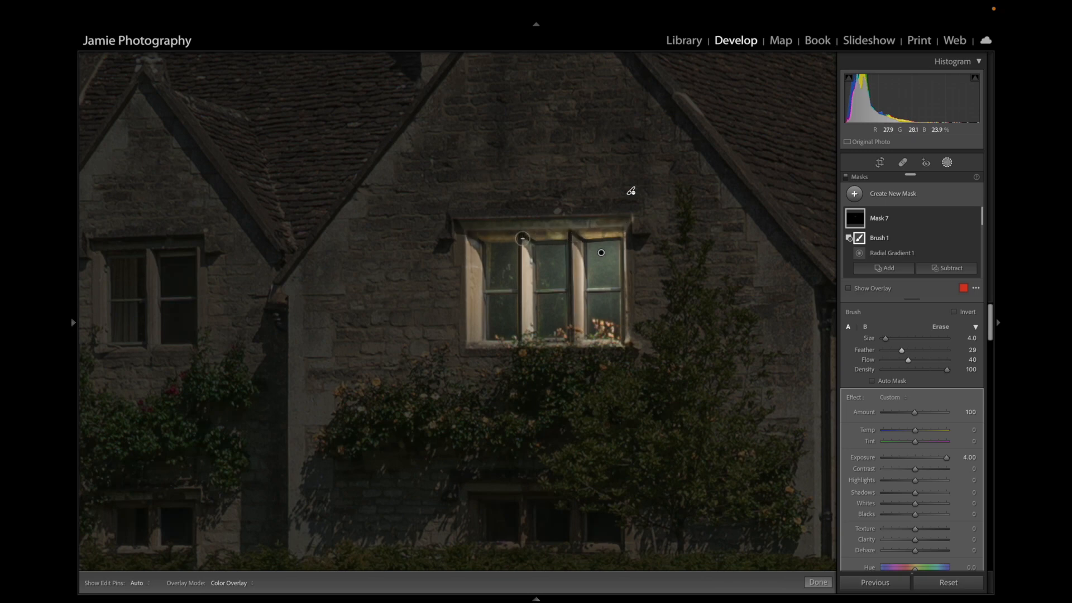
click(522, 239)
shift+click(526, 342)
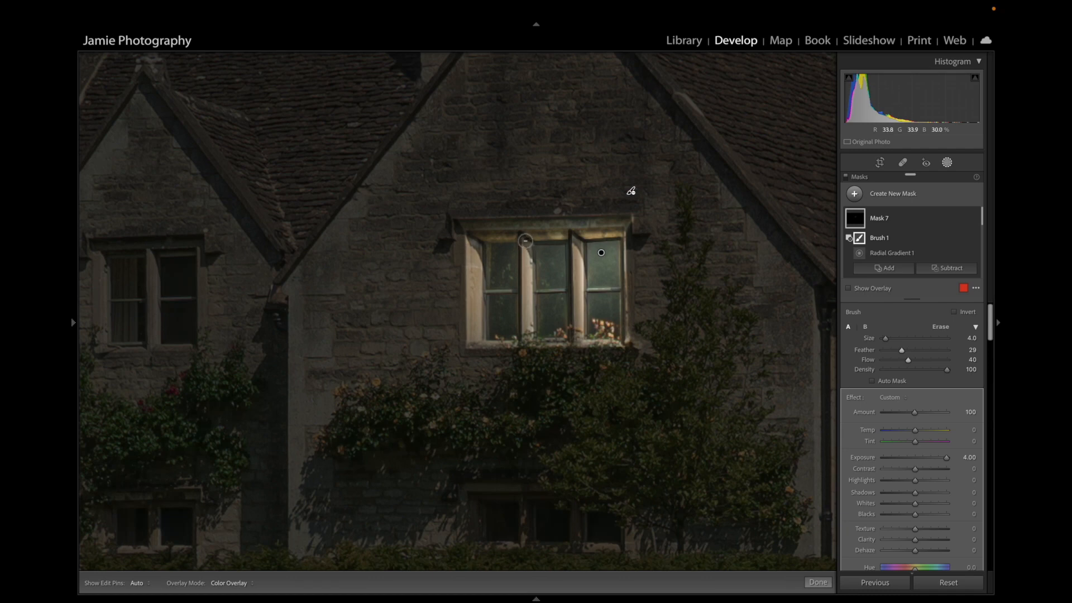
- Reduce the brush size to 2 and subtract along the left mullion, the top of the panes and the window's left edge
scroll(525, 241, down, 5)
shift+click(522, 340)
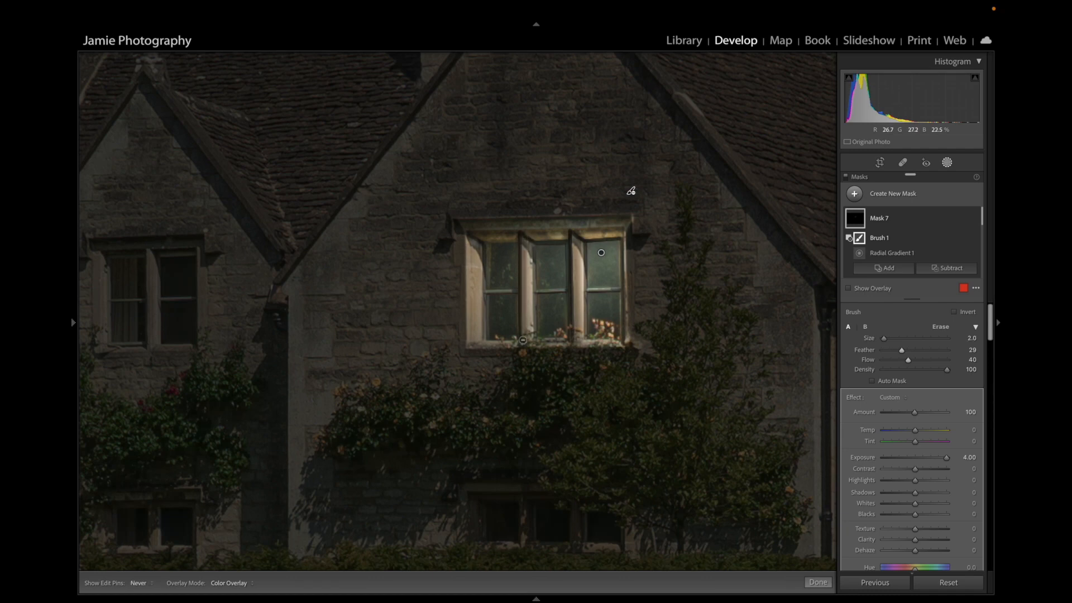
shift+click(521, 236)
shift+click(569, 229)
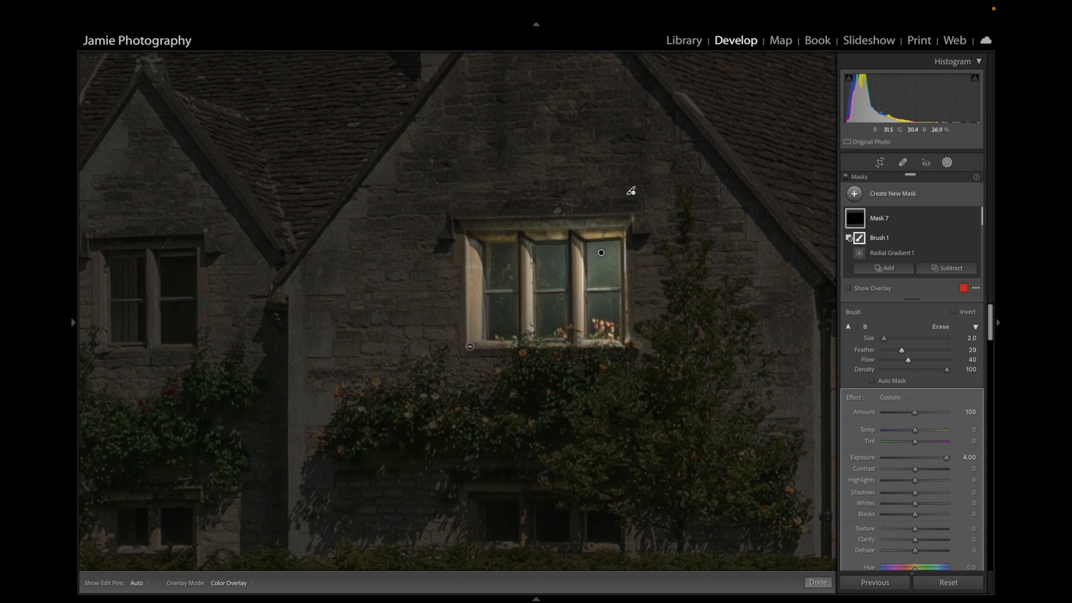
shift+click(468, 241)
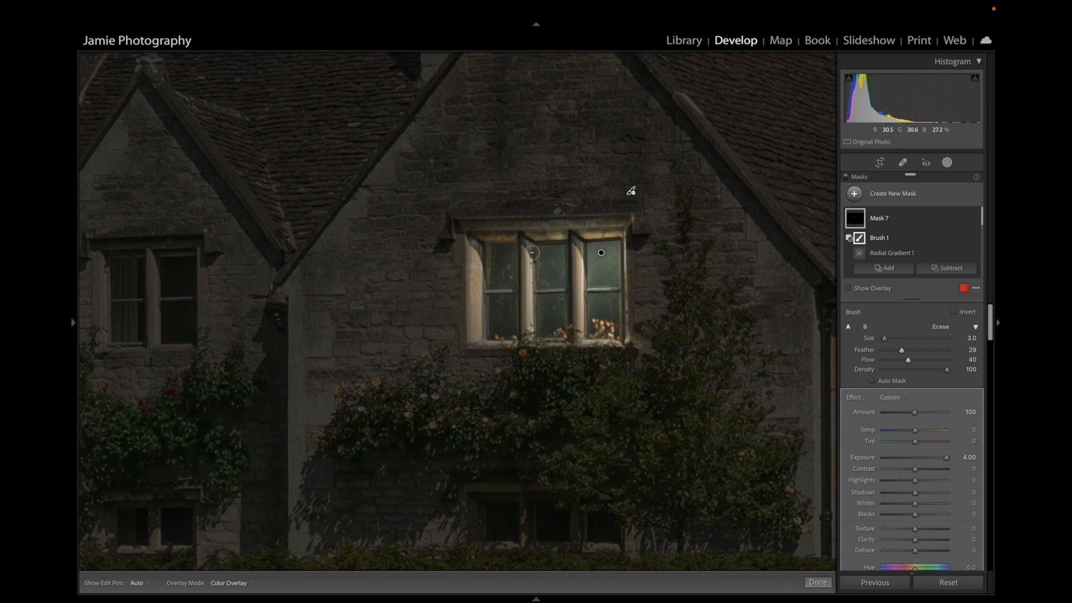
- Enlarge the brush to size 6 and dim the mullions, the lintel's underside and the window's left jamb
scroll(531, 250, up, 4)
drag(526, 243, 526, 341)
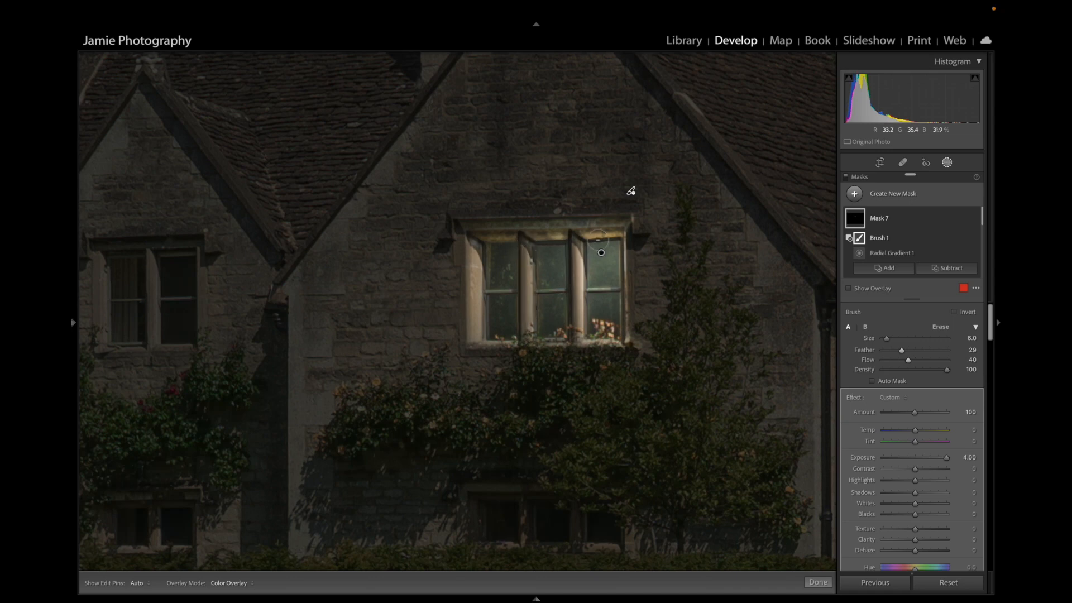
drag(576, 234, 576, 340)
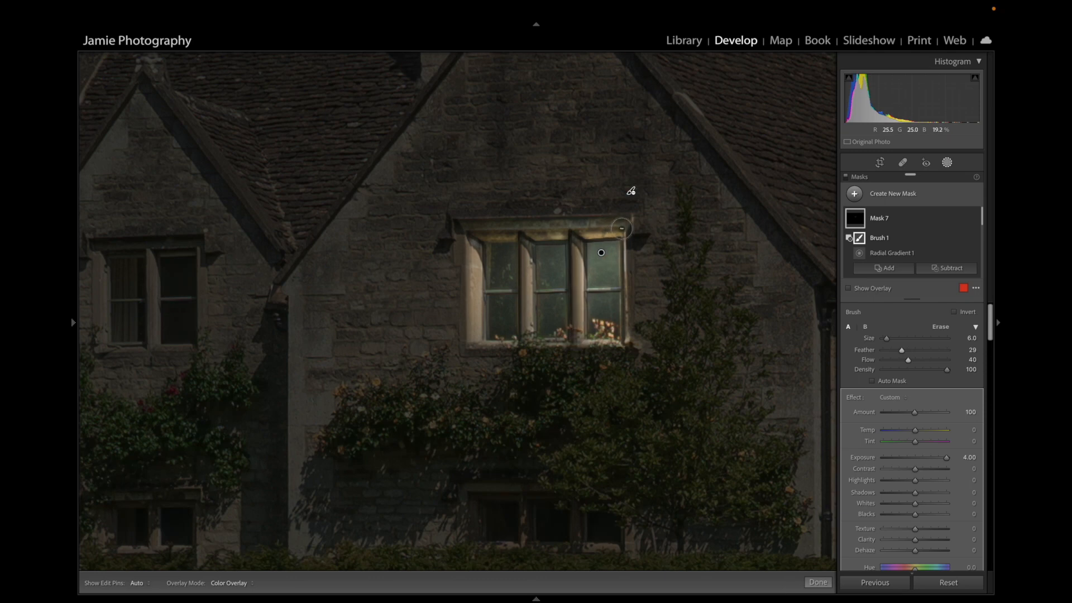
drag(621, 229, 477, 231)
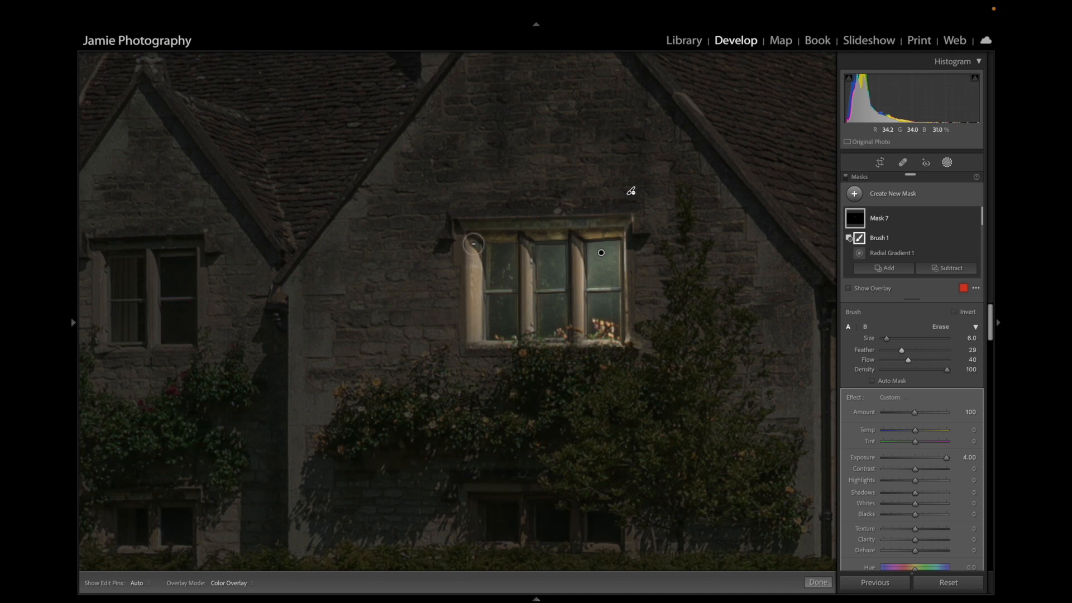
mouse_move(473, 244)
mouse_down()
mouse_move(483, 334)
mouse_move(474, 346)
mouse_up()
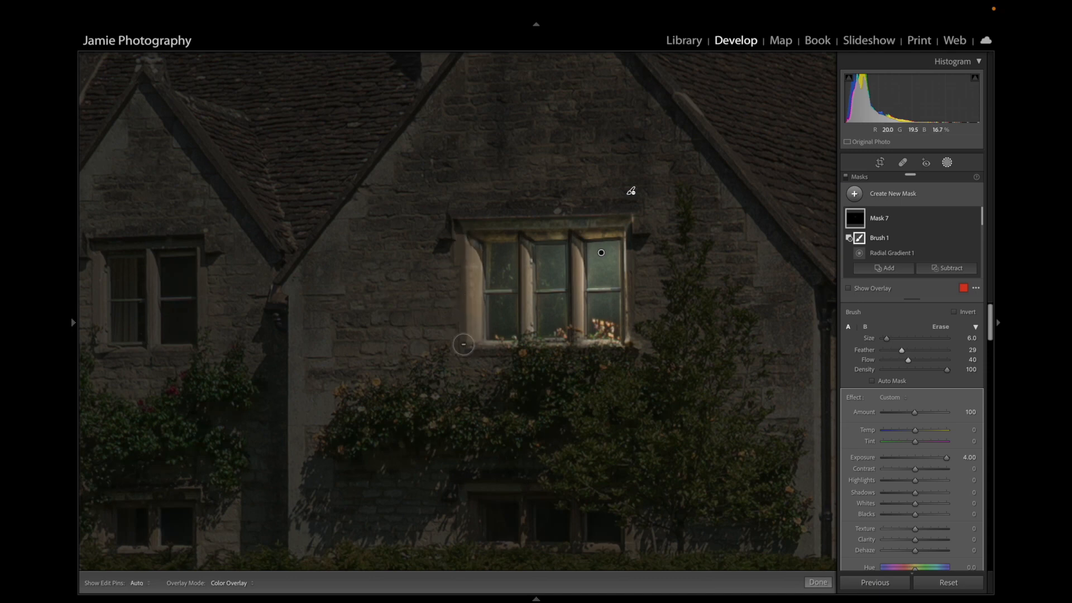
- Return the brush to size 2 and subtract along the left mullion and down the window's right edge
key(bracketleft)
key(bracketleft)
key(bracketleft)
drag(527, 239, 523, 330)
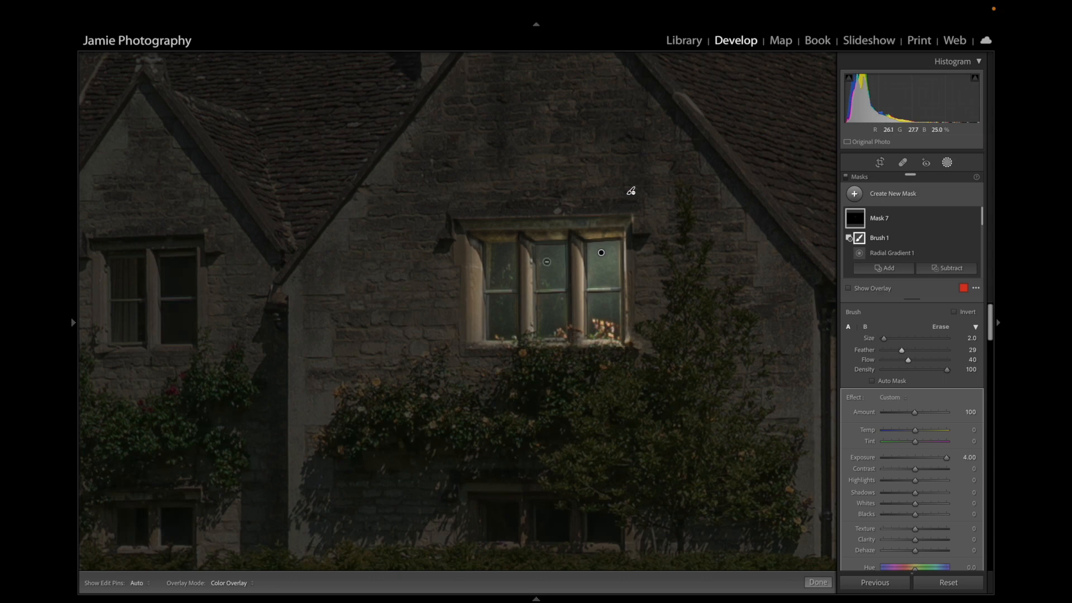
key(h)
click(624, 233)
shift+click(625, 337)
key(h)
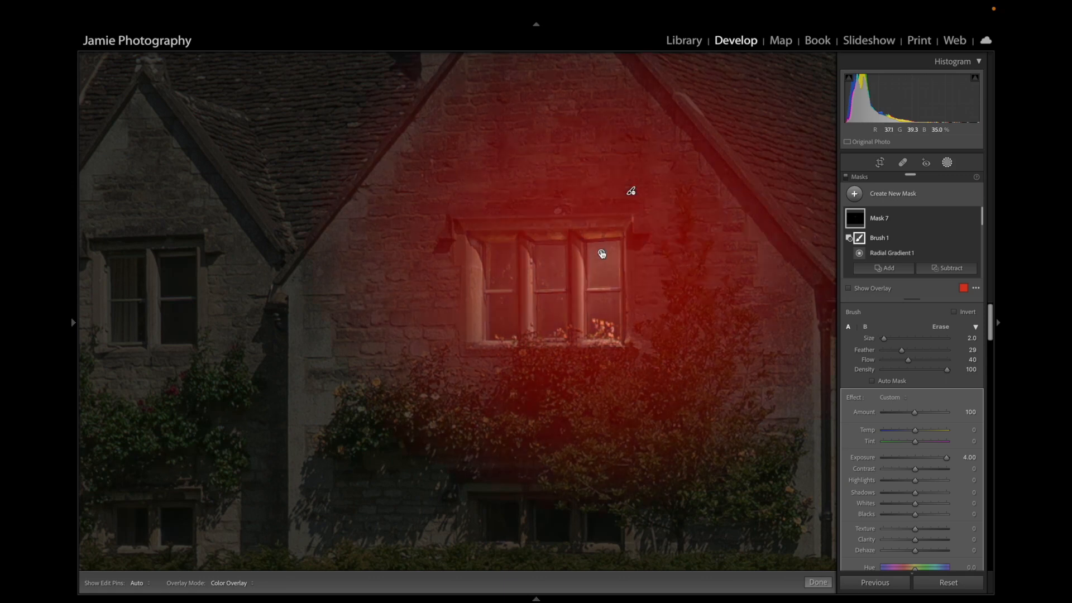
- Duplicate Mask 7 and shrink the copy's radial gradient to a small upright ellipse in the upper part of the rightmost pane
right_click(602, 254)
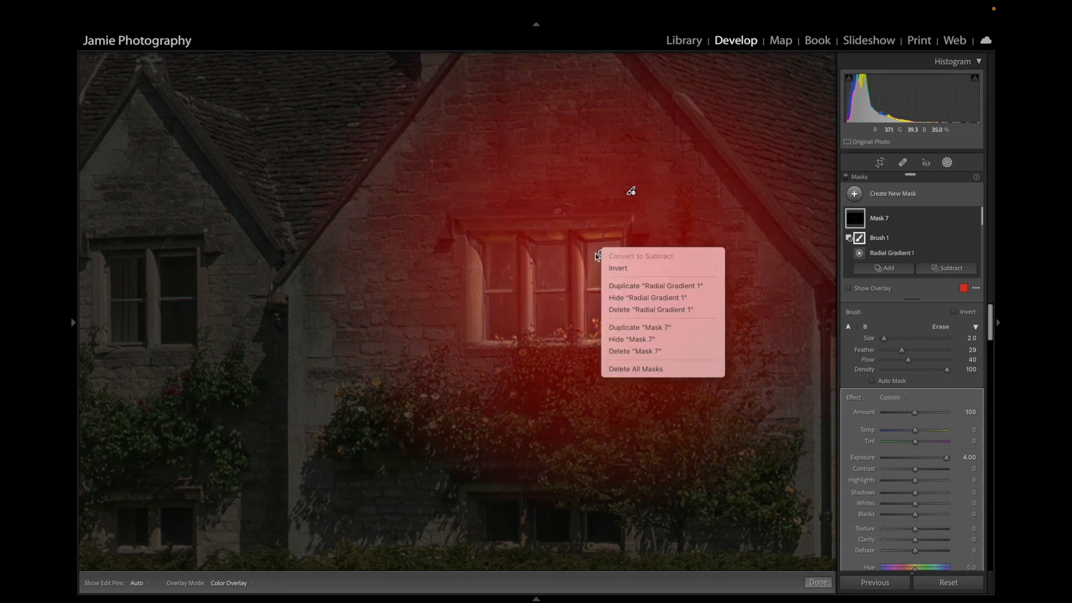
click(621, 327)
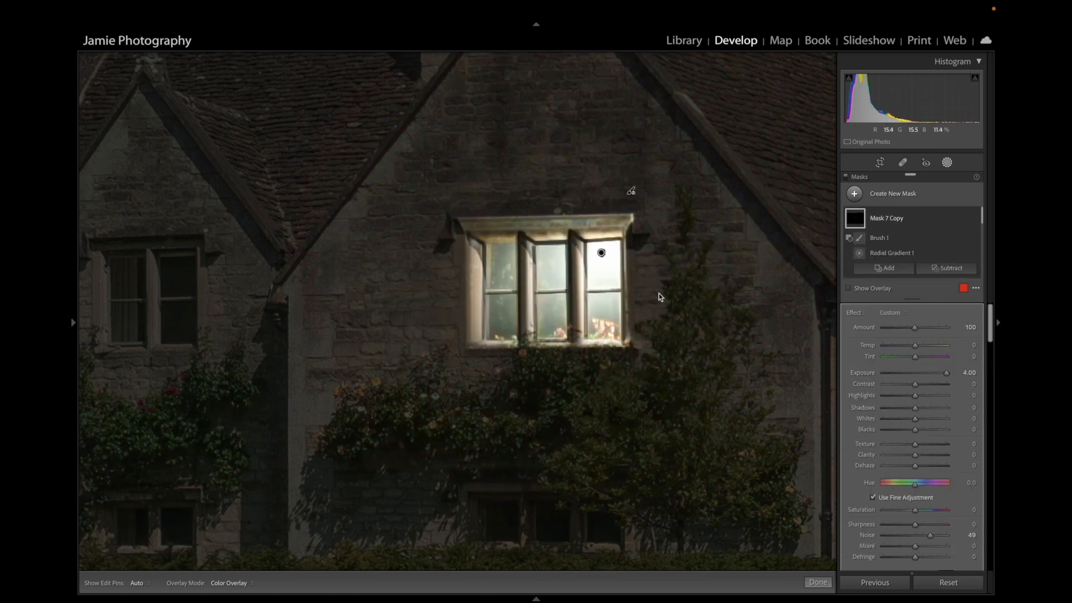
click(602, 253)
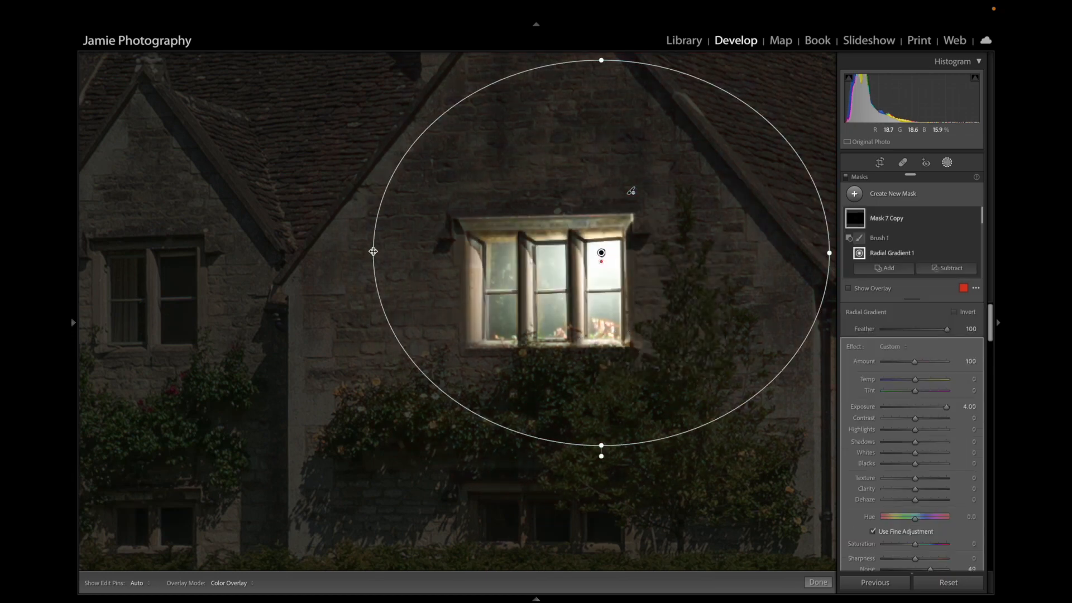
drag(375, 250, 565, 253)
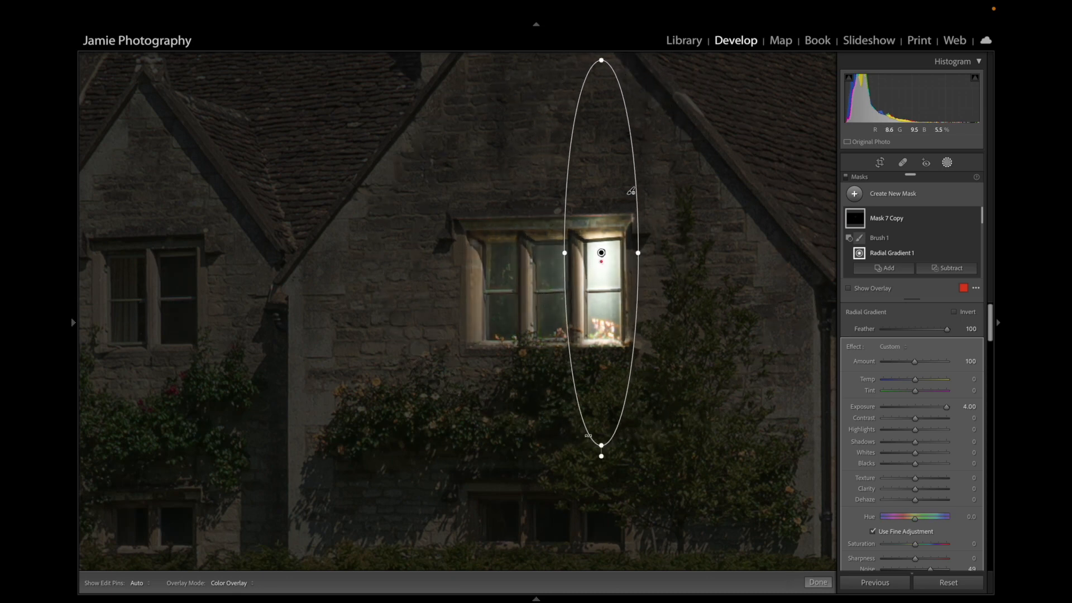
drag(603, 446, 602, 270)
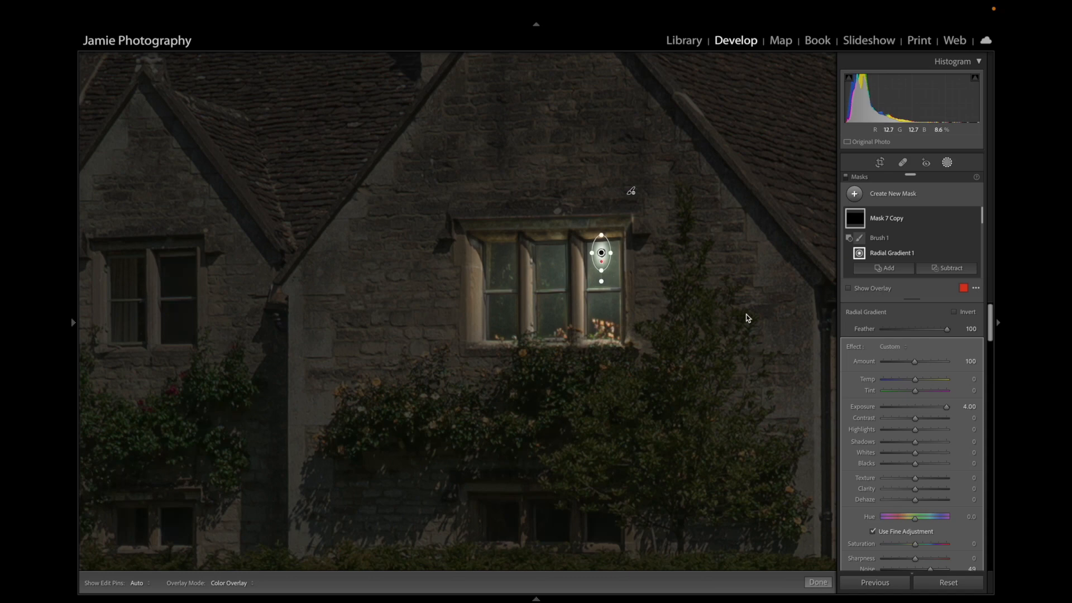
- Set the duplicated mask's highlights to 54 and shadows to 80
scroll(916, 236, down, 2)
click(917, 241)
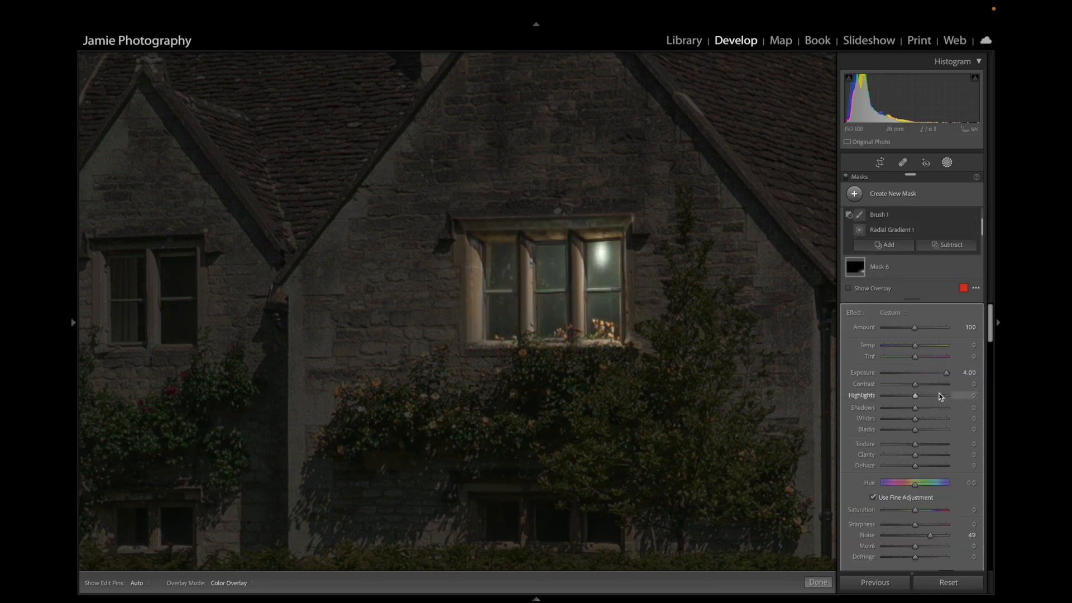
drag(914, 397, 941, 411)
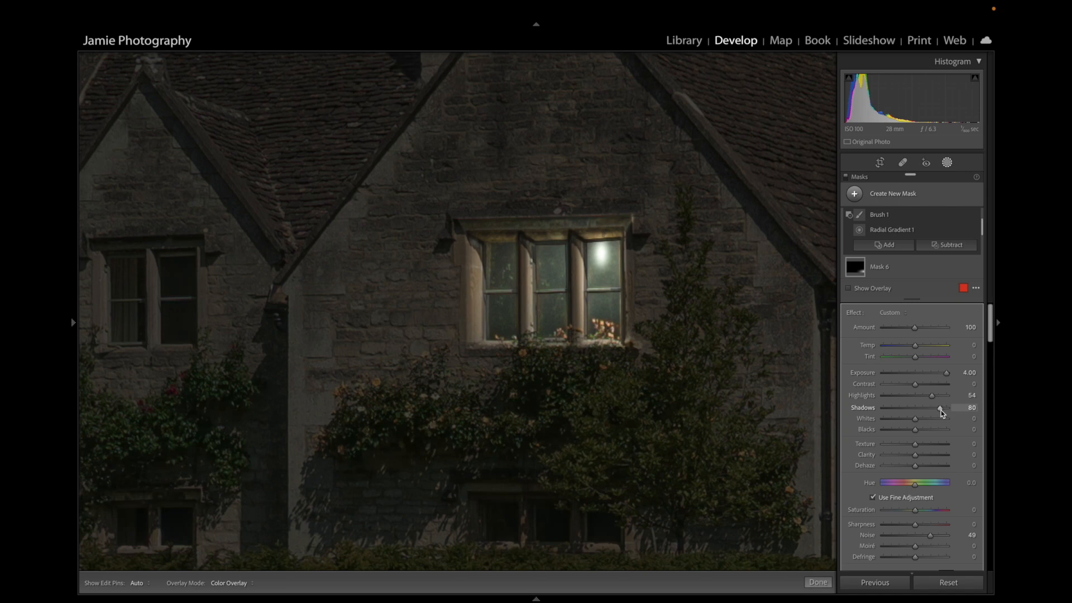
mouse_move(72, 323)
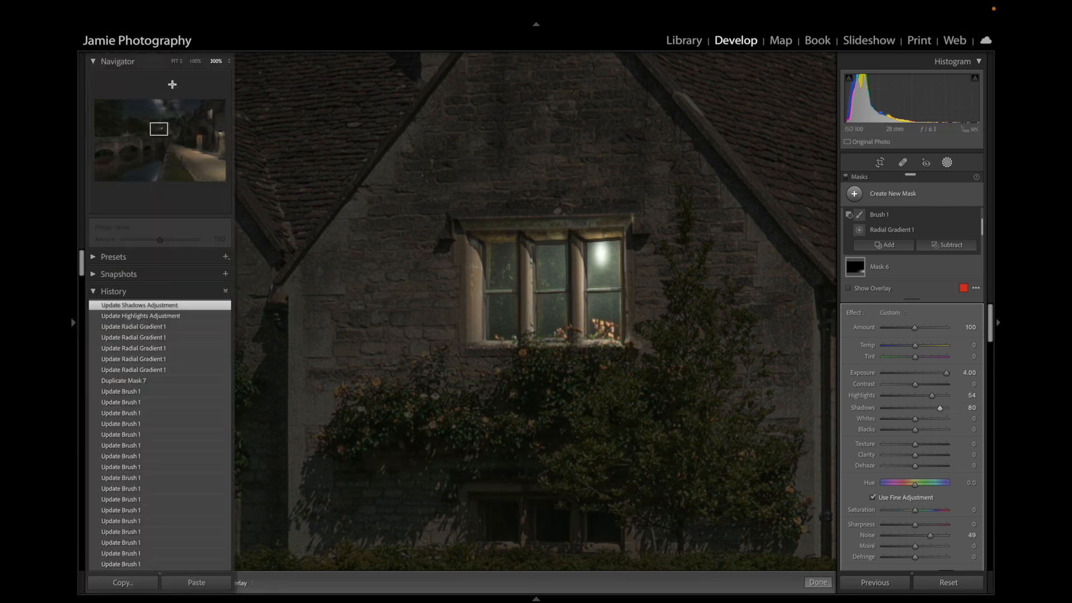
- View the whole photo, reopen the masks and set the exposure of Mask 7 on the cottage window to 3.61
click(174, 61)
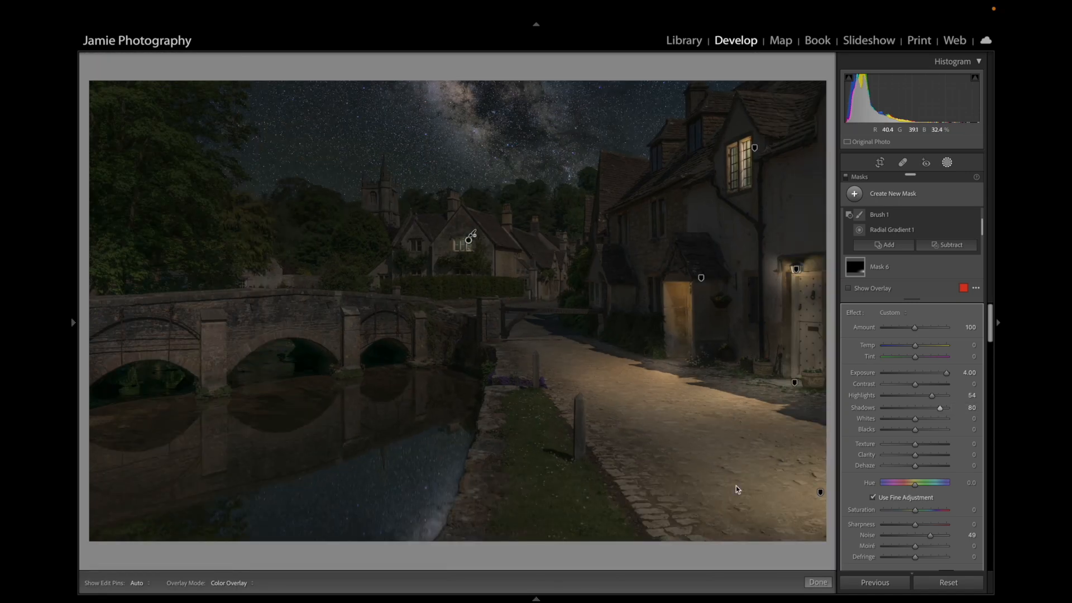
click(818, 582)
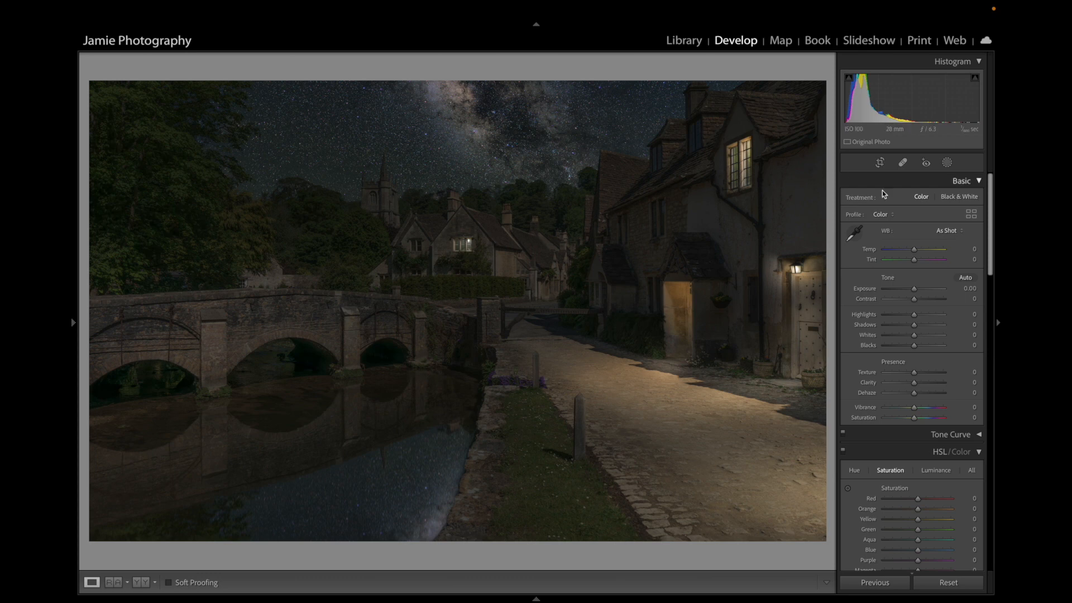
click(947, 163)
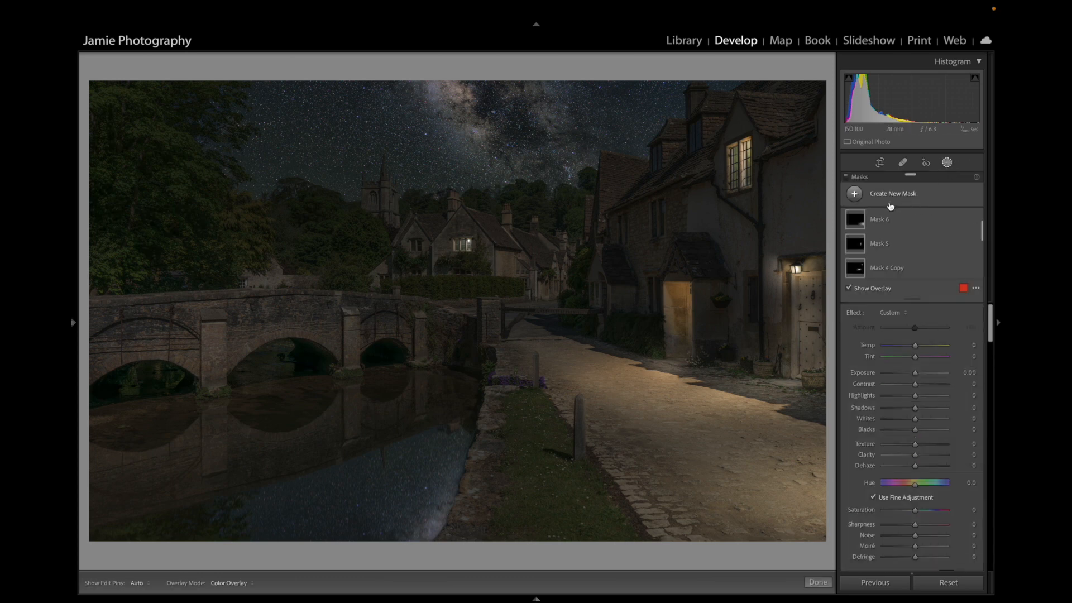
scroll(860, 225, up, 2)
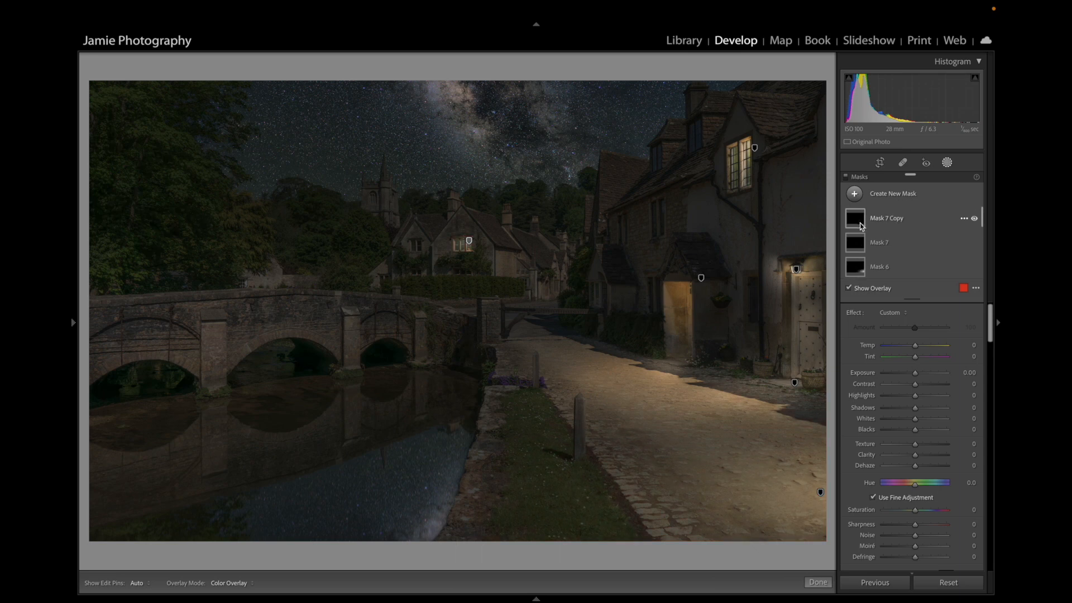
click(860, 242)
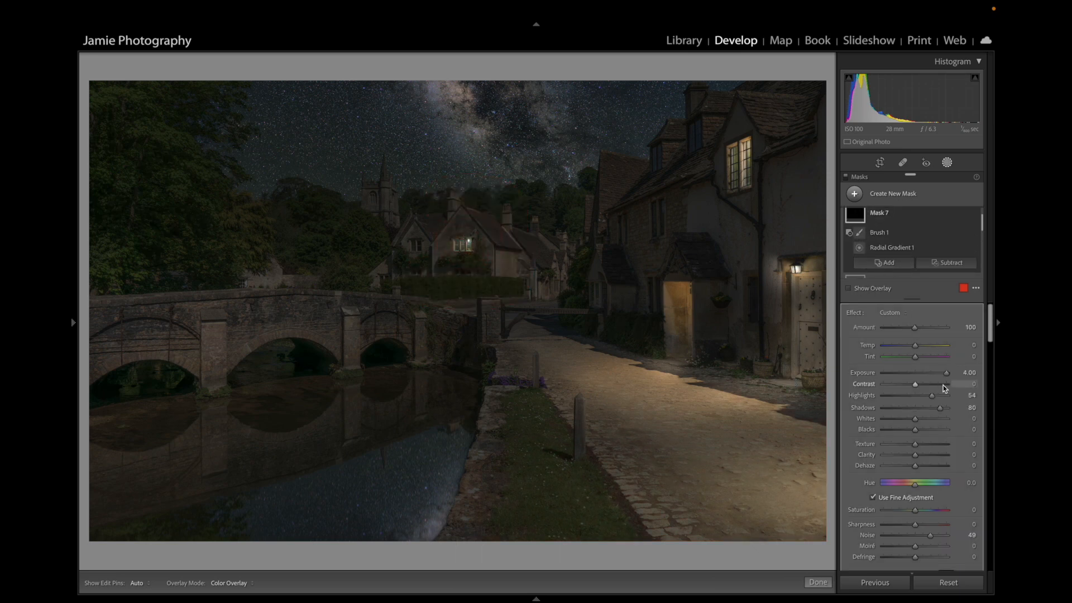
drag(943, 373, 940, 375)
mouse_move(940, 374)
mouse_down()
mouse_move(960, 375)
mouse_move(940, 376)
mouse_up()
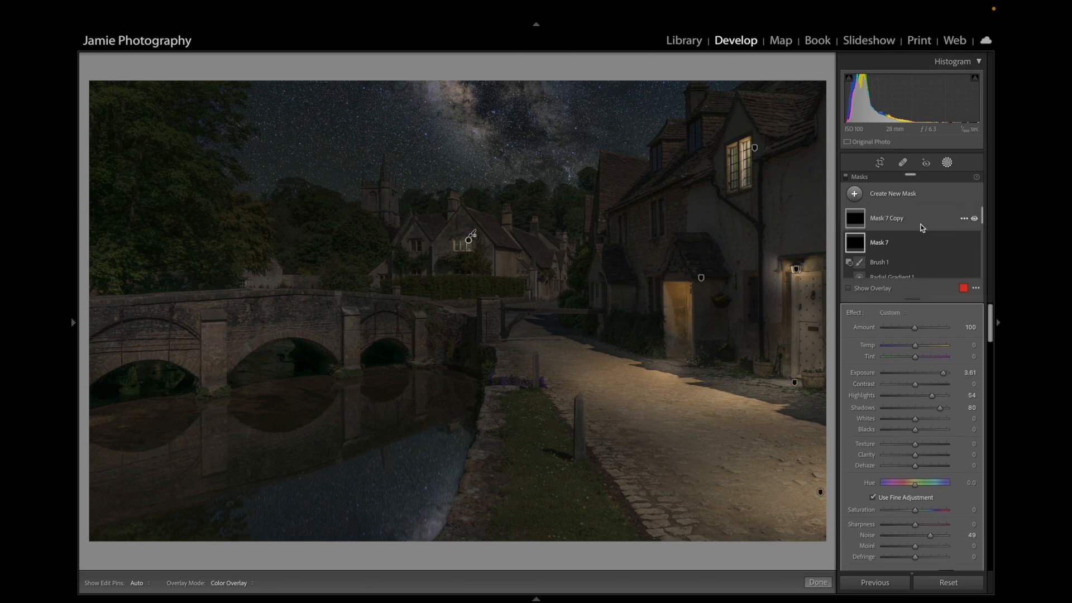
- Create a new brush mask with exposure 1.29, contrast 16 and clarity 24
click(878, 194)
click(874, 249)
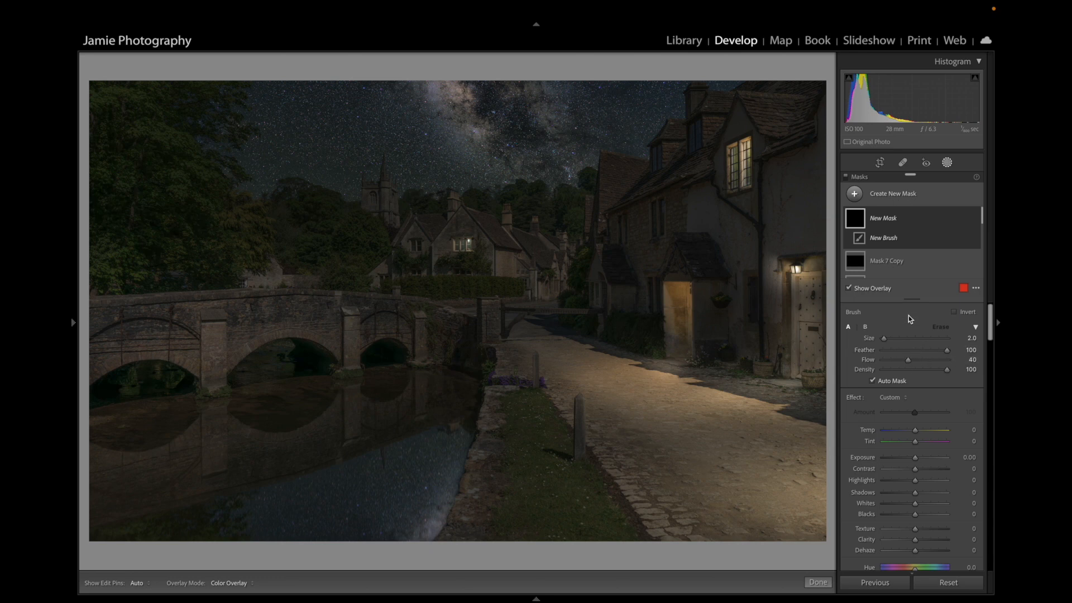
mouse_move(915, 458)
mouse_down()
mouse_move(926, 459)
mouse_move(921, 469)
mouse_up()
drag(922, 544, 924, 544)
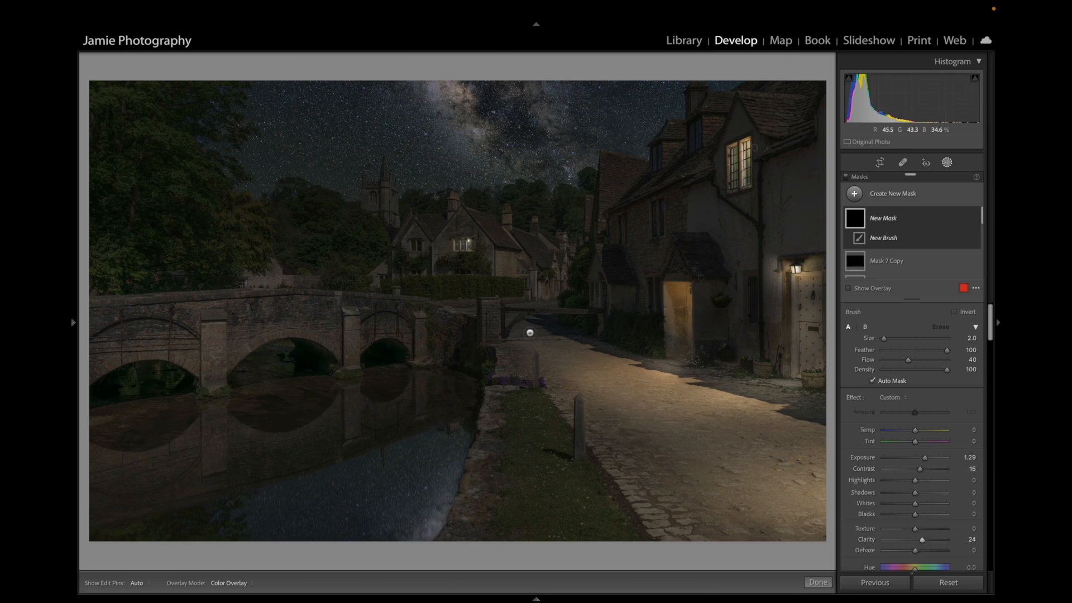
- Enlarge the brush to size 14 and paint light down through the large tree beside the river
scroll(308, 241, up, 6)
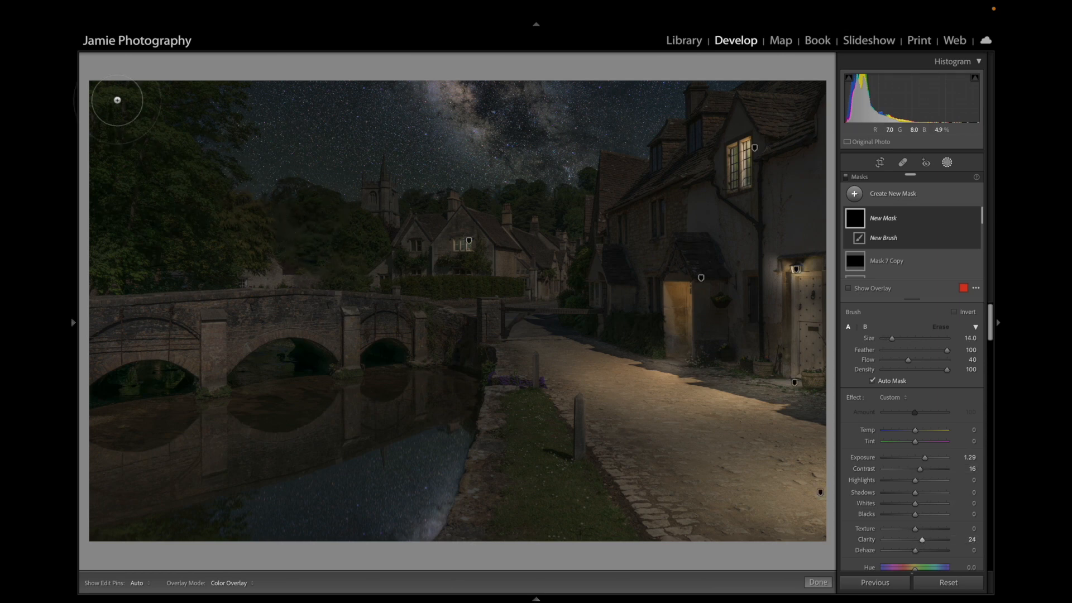
key(h)
mouse_move(146, 129)
mouse_down()
mouse_move(114, 93)
mouse_move(240, 215)
mouse_move(245, 248)
mouse_move(196, 178)
mouse_move(130, 122)
mouse_move(230, 259)
mouse_move(186, 173)
mouse_move(88, 95)
mouse_move(168, 169)
mouse_move(209, 252)
mouse_move(199, 180)
mouse_move(102, 93)
mouse_move(175, 154)
mouse_move(201, 236)
mouse_move(182, 156)
mouse_move(111, 85)
mouse_move(190, 177)
mouse_move(210, 259)
mouse_move(170, 119)
mouse_move(129, 99)
mouse_move(210, 206)
mouse_move(206, 227)
mouse_move(114, 87)
mouse_move(184, 164)
mouse_move(226, 260)
mouse_move(235, 231)
mouse_move(237, 246)
mouse_move(220, 255)
mouse_up()
- Reduce the brush to size 8 and paint the trees around the church and distant cottage, then use a larger brush on the near houses' end
scroll(318, 254, down, 4)
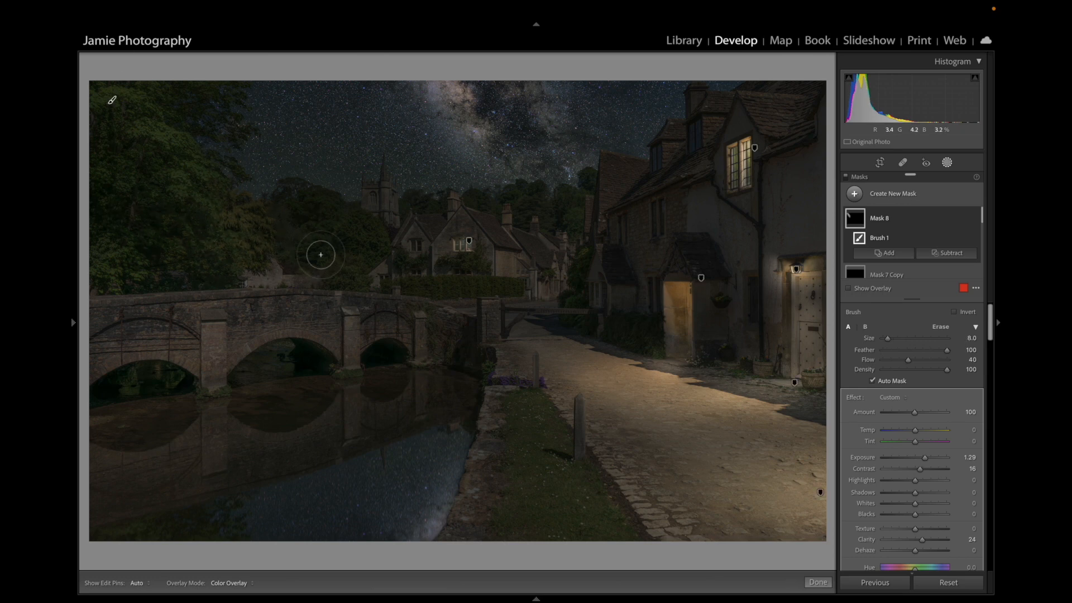
mouse_move(361, 222)
mouse_down()
mouse_move(378, 243)
mouse_move(349, 223)
mouse_move(530, 181)
mouse_move(382, 240)
mouse_move(361, 222)
mouse_move(384, 242)
mouse_move(414, 214)
mouse_up()
mouse_move(376, 240)
mouse_down()
mouse_move(352, 214)
mouse_move(376, 237)
mouse_move(310, 196)
mouse_move(361, 220)
mouse_move(373, 245)
mouse_move(331, 210)
mouse_up()
mouse_move(511, 284)
mouse_down()
mouse_move(506, 276)
mouse_move(561, 277)
mouse_move(511, 274)
mouse_move(543, 273)
mouse_up()
scroll(564, 263, up, 8)
mouse_move(610, 263)
mouse_down()
mouse_move(612, 240)
mouse_move(663, 215)
mouse_move(644, 218)
mouse_move(635, 256)
mouse_move(660, 257)
mouse_move(684, 214)
mouse_move(609, 240)
mouse_move(637, 247)
mouse_move(620, 259)
mouse_move(611, 330)
mouse_move(651, 338)
mouse_move(612, 332)
mouse_move(646, 333)
mouse_move(624, 327)
mouse_up()
- Set the brush to size 6, dab light onto the foliage above the bridge, and finish masking
scroll(619, 316, down, 10)
scroll(619, 324, up, 3)
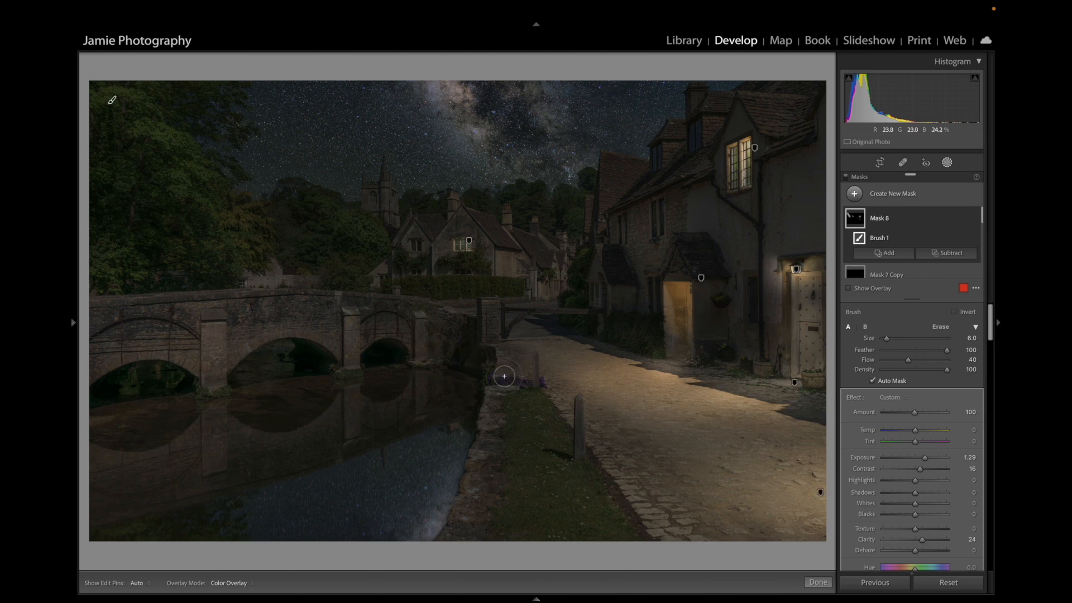
key(h)
key(h)
key(h)
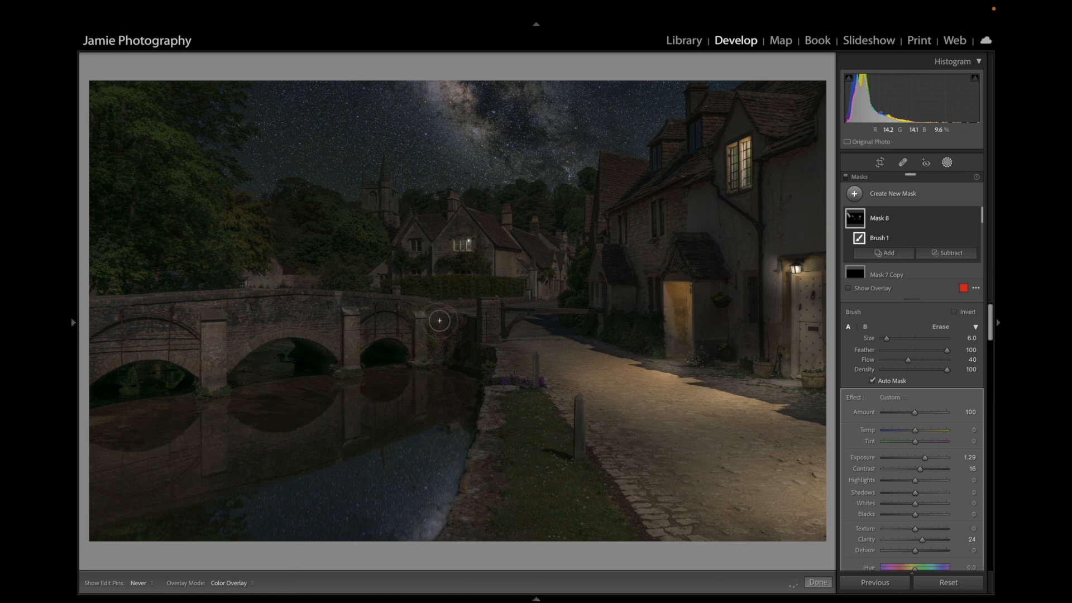
key(h)
mouse_move(359, 282)
mouse_down()
mouse_move(371, 287)
mouse_move(360, 288)
mouse_up()
key(h)
key(h)
click(818, 582)
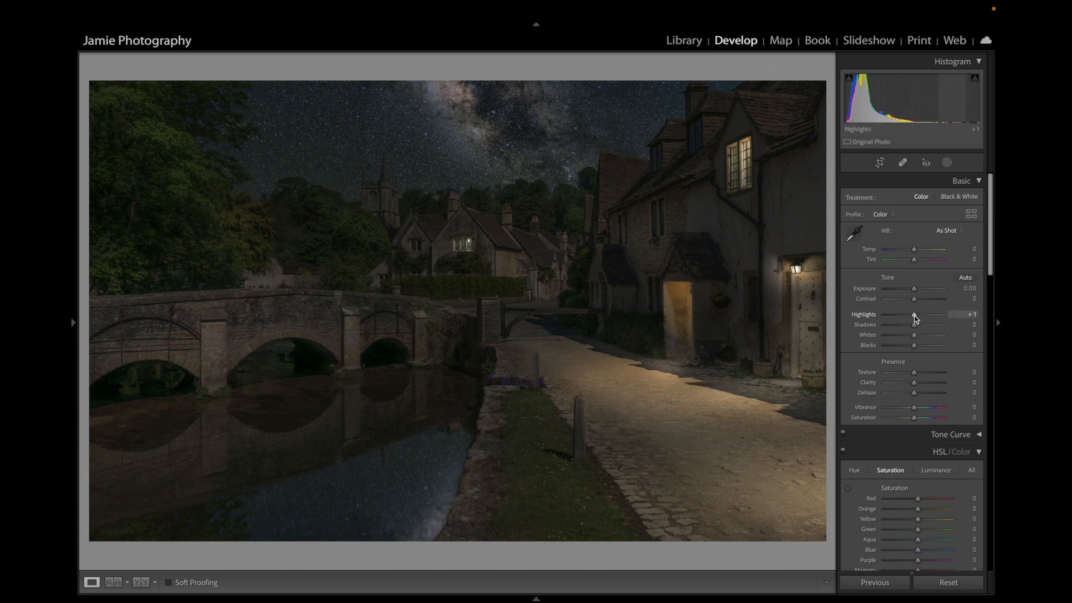
- Set the whole photo's highlights to +71, shadows to +25 and temperature to -4
mouse_move(916, 318)
mouse_down()
mouse_move(937, 316)
mouse_move(888, 314)
mouse_move(964, 319)
mouse_move(908, 326)
mouse_move(947, 328)
mouse_move(921, 329)
mouse_move(936, 317)
mouse_up()
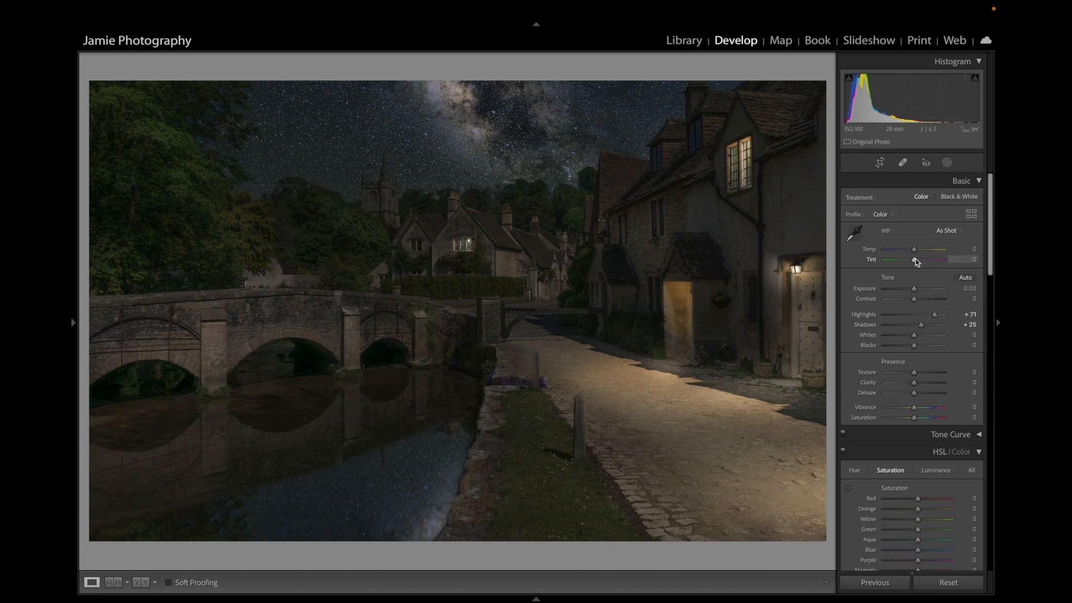
drag(914, 250, 912, 251)
- Set the photo's clarity to +10, saturation to -22 and vibrance to +31
mouse_move(914, 383)
mouse_down()
mouse_move(904, 383)
mouse_move(927, 383)
mouse_up()
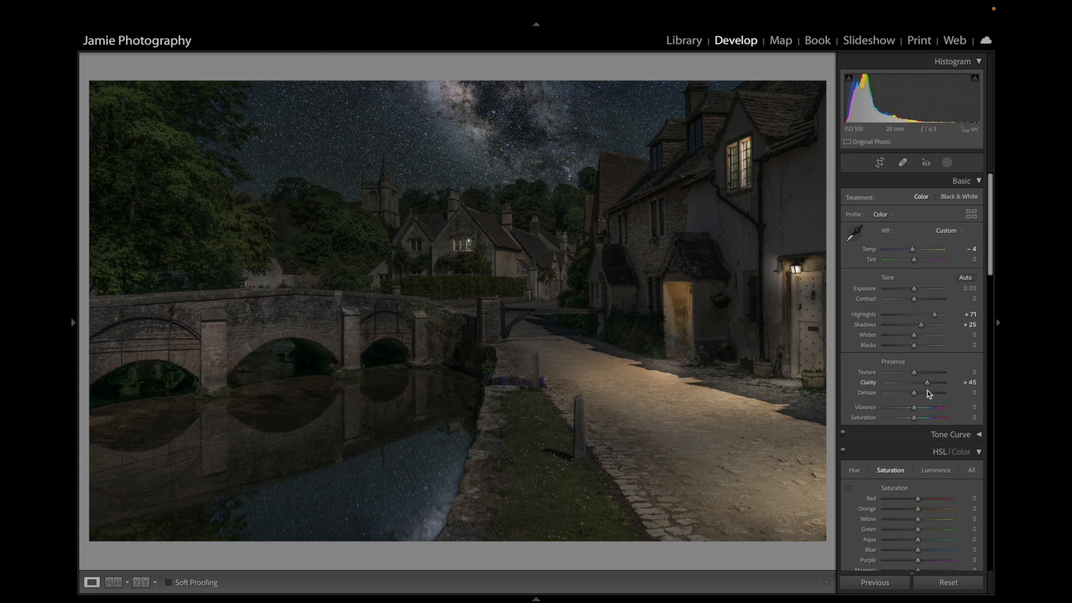
drag(928, 384, 917, 384)
drag(919, 385, 917, 385)
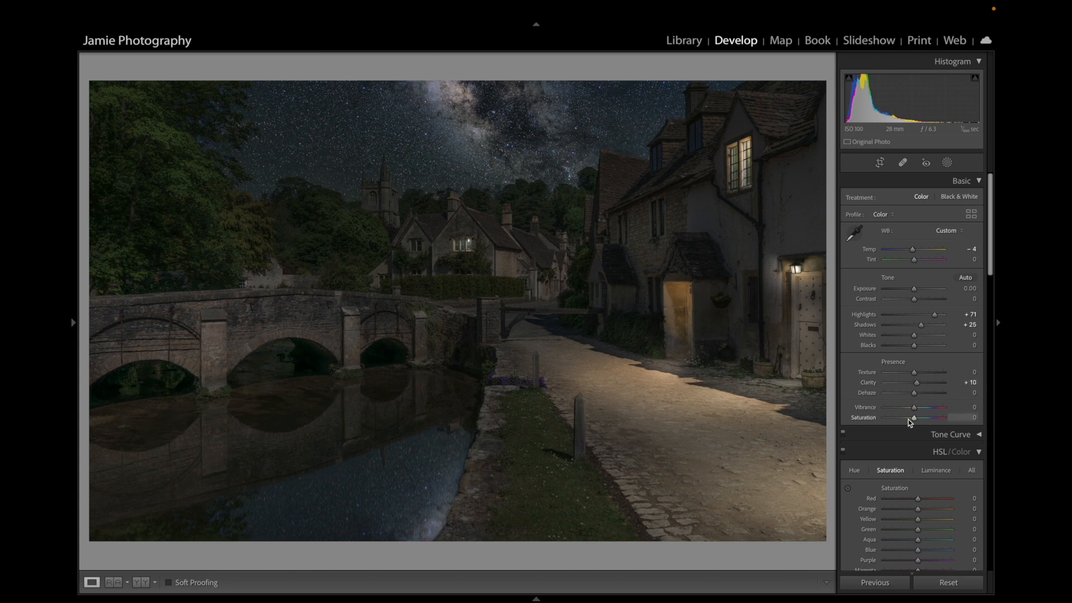
drag(914, 417, 906, 420)
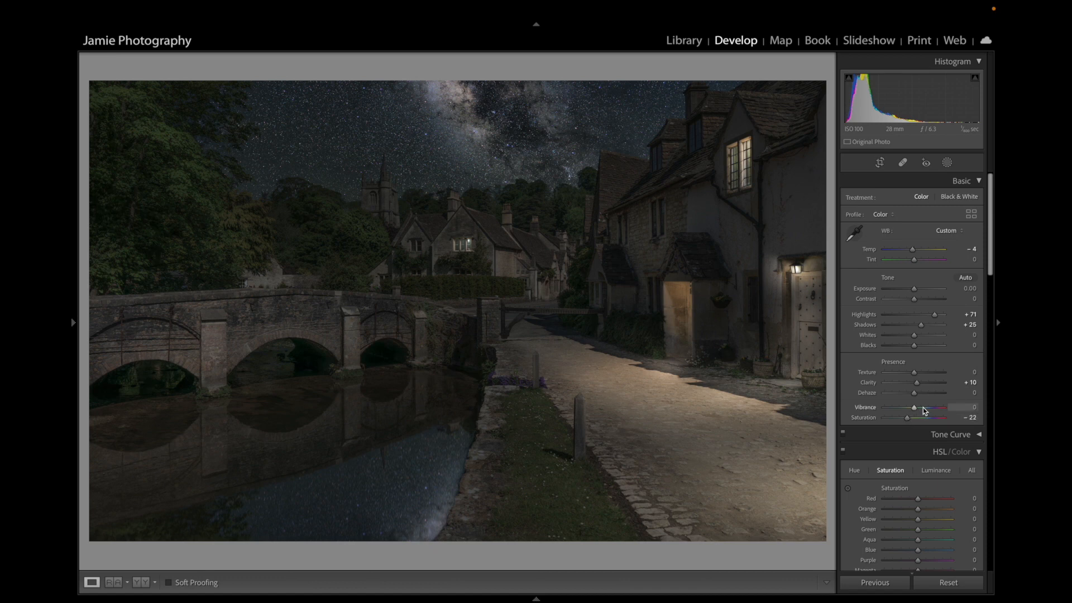
click(923, 408)
- Fine-tune the overall tone with exposure +0.20, contrast +4, whites +1 and blacks -3
drag(914, 289, 915, 299)
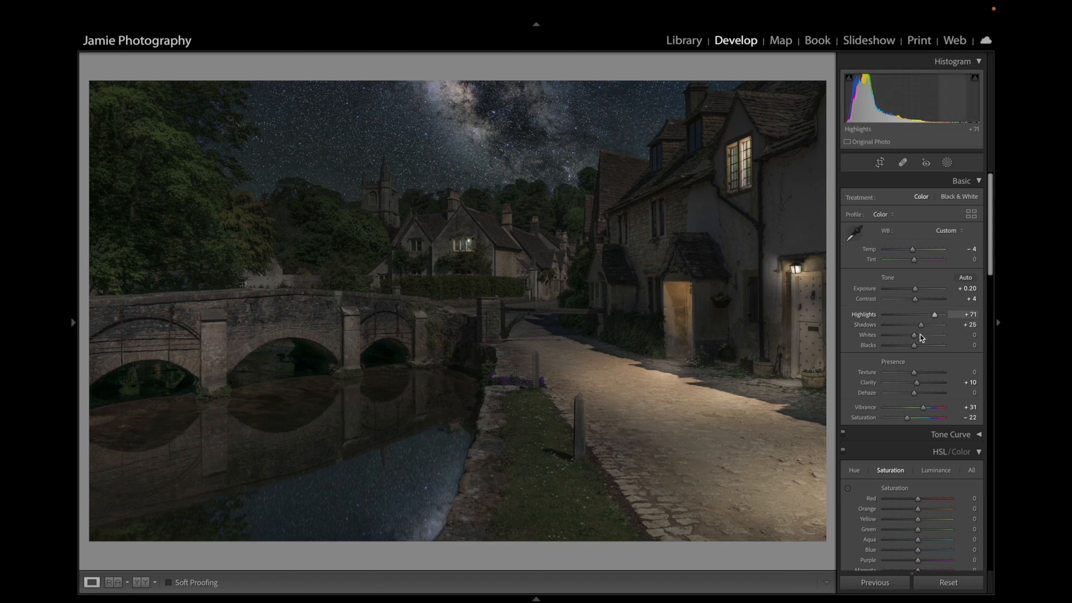
mouse_move(915, 338)
mouse_down()
mouse_move(931, 338)
mouse_move(914, 348)
mouse_up()
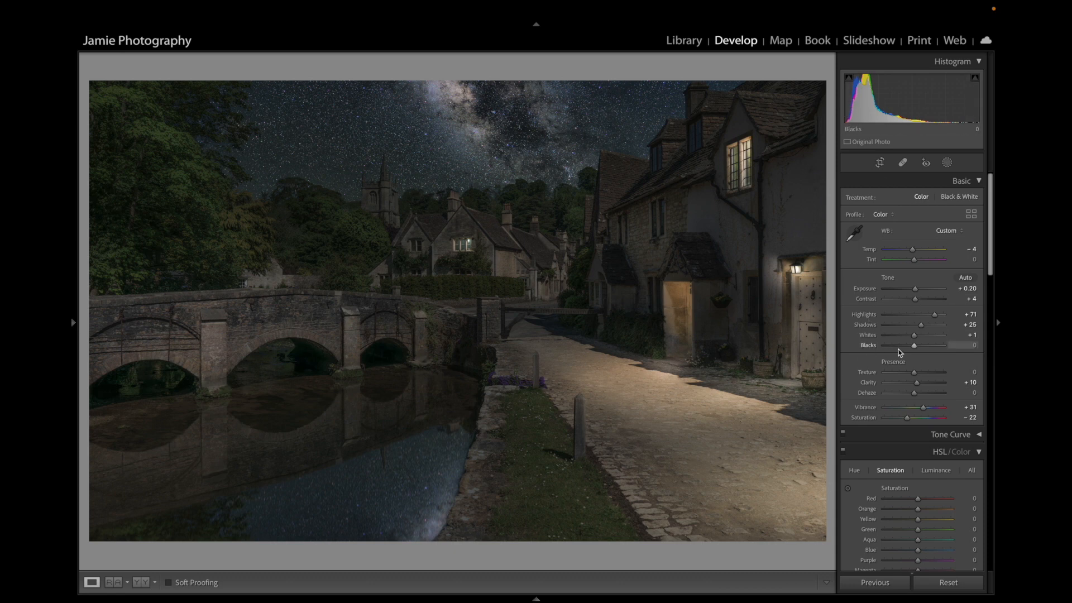
drag(915, 346, 914, 348)
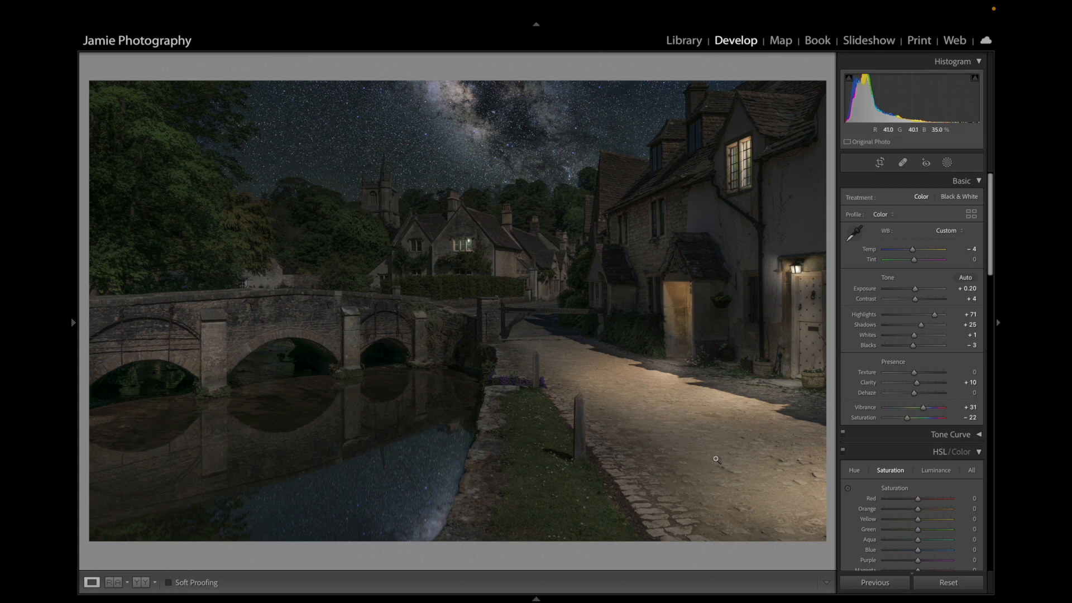
key(super+shift+5)
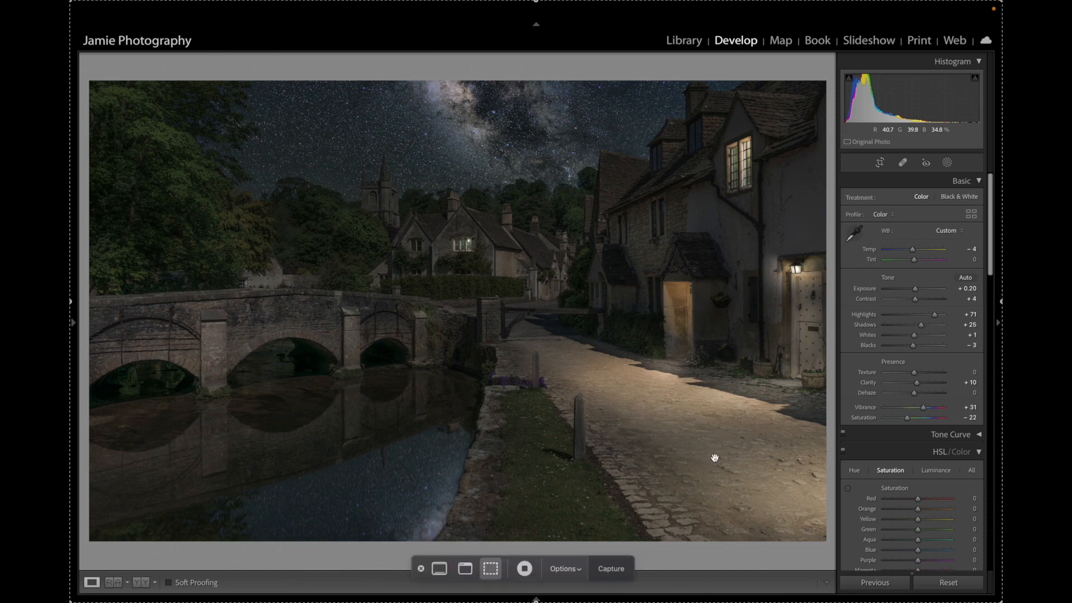